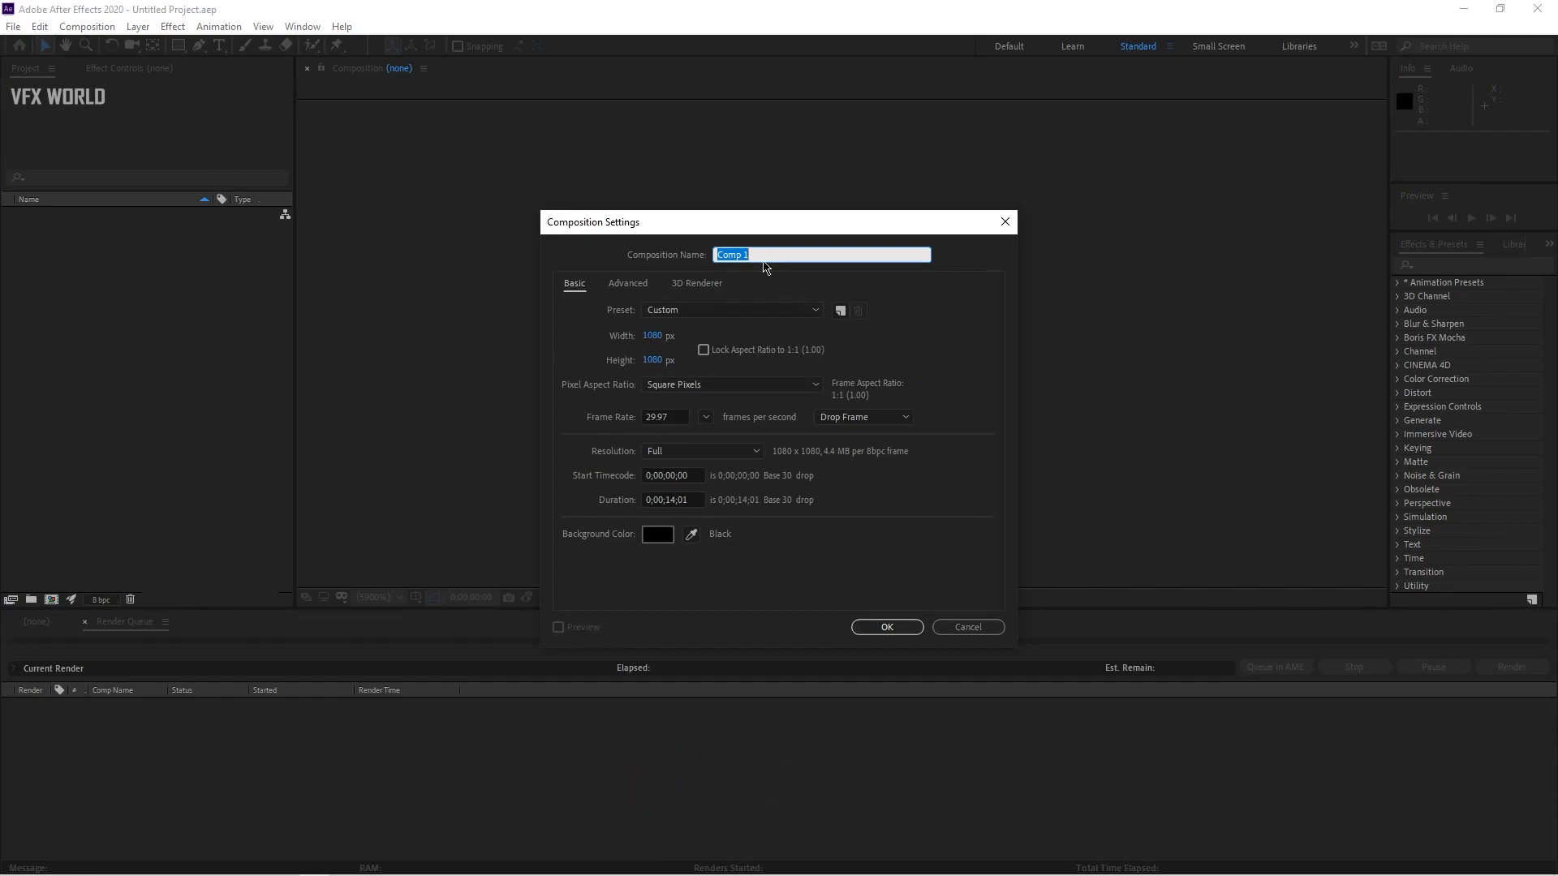
Step: Name the new 1080×1080 composition "texure" and create it
type("texure")
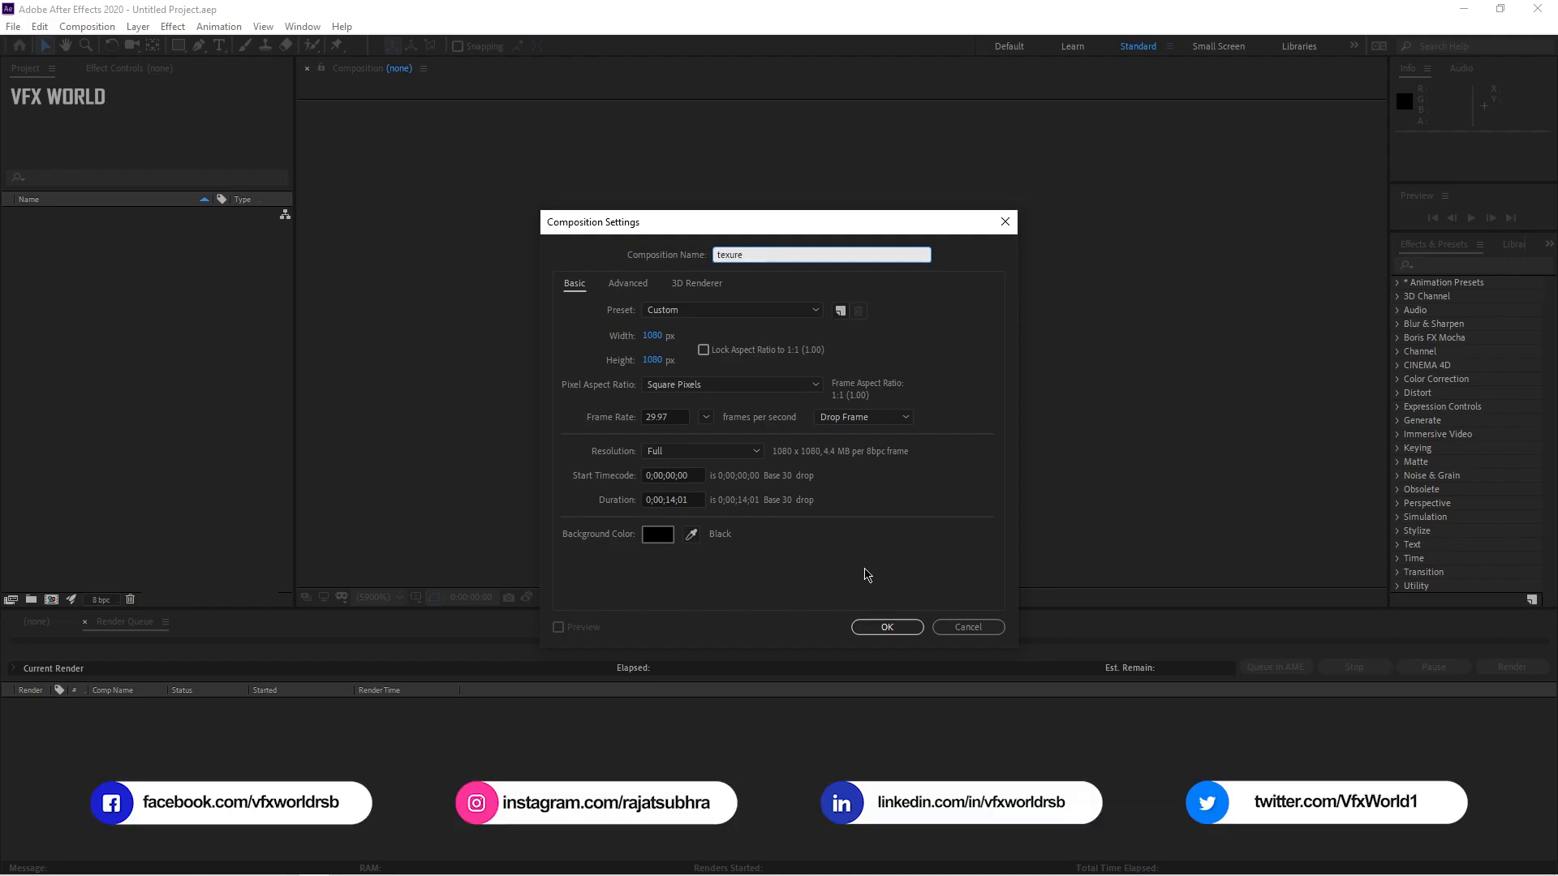
left_click(887, 628)
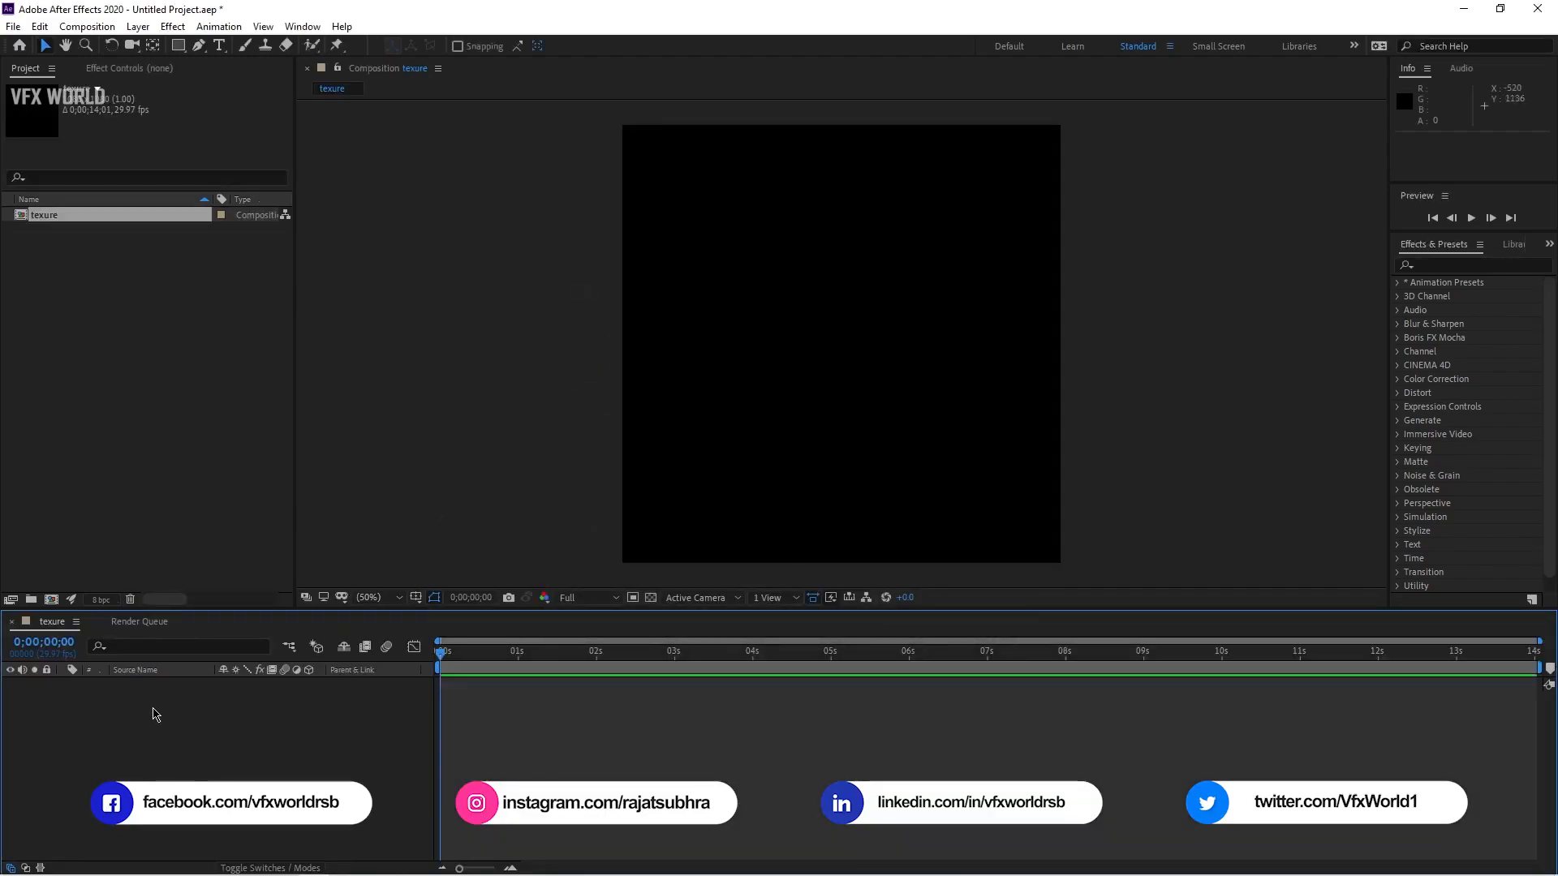
Step: Add a new solid layer named "main layer" to the composition
right_click(237, 803)
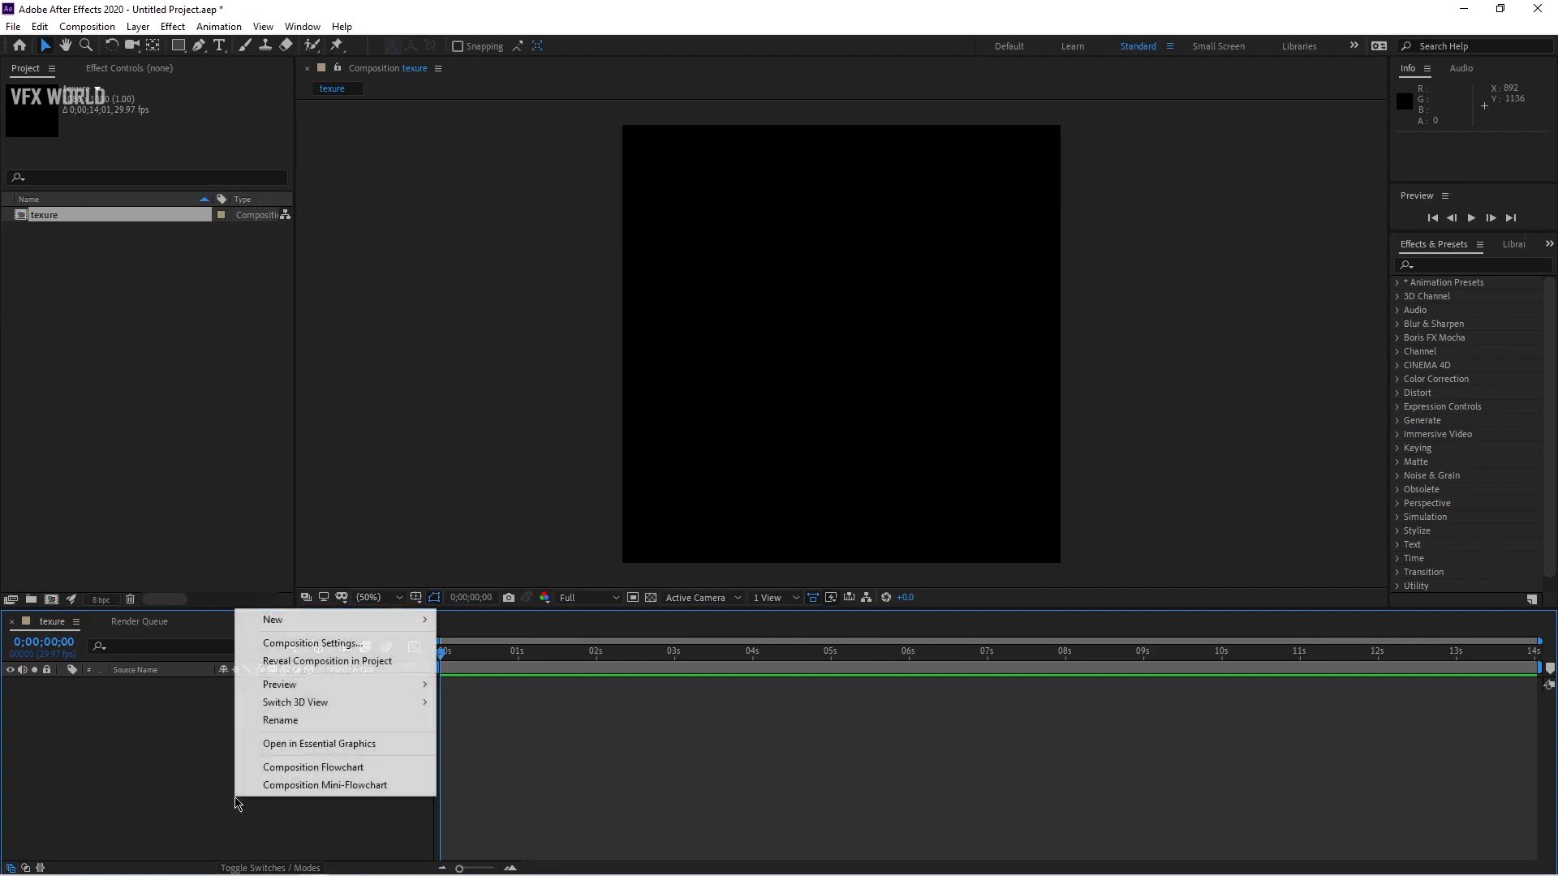
mouse_move(292, 618)
left_click(474, 663)
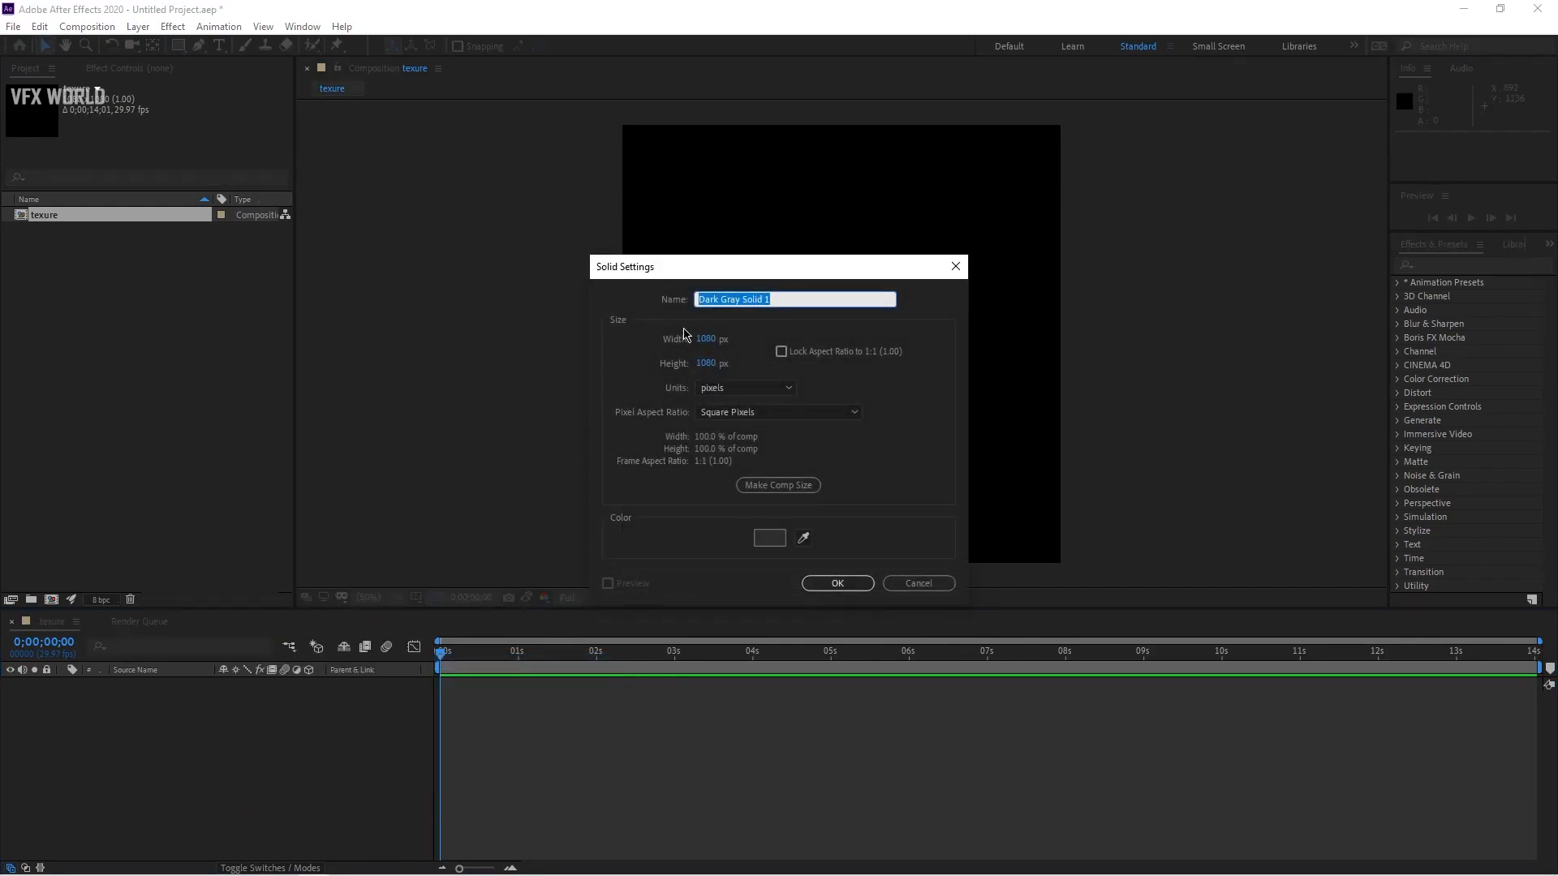
type("main layer")
left_click(833, 581)
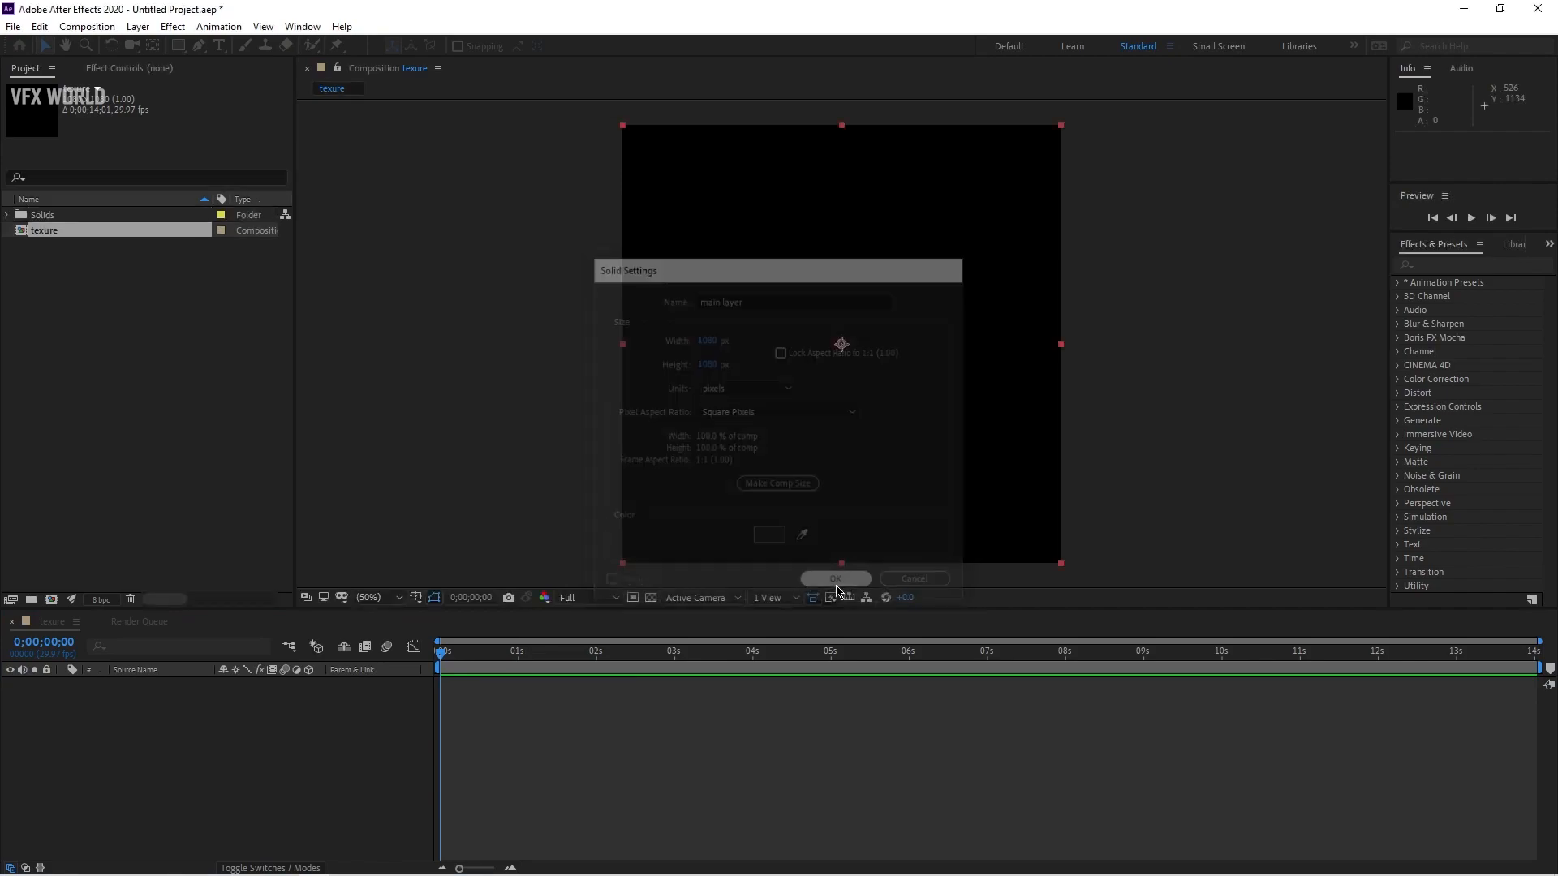
Step: Search the effects for "fra" and apply Fractal Noise to the solid
left_click(1469, 264)
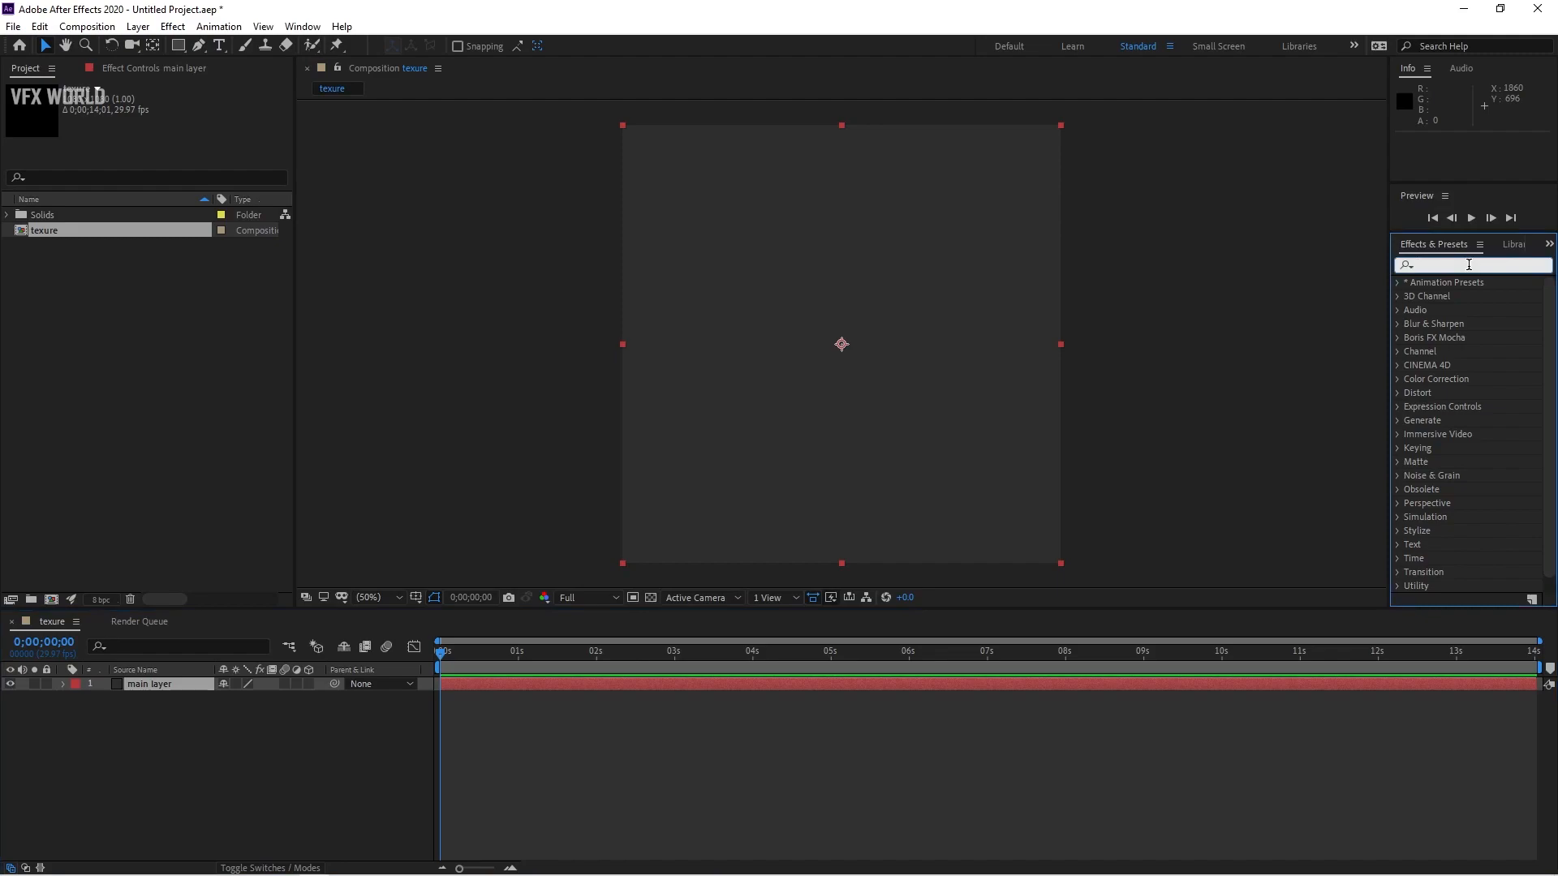
type("fra")
left_click_drag(1489, 543, 887, 451)
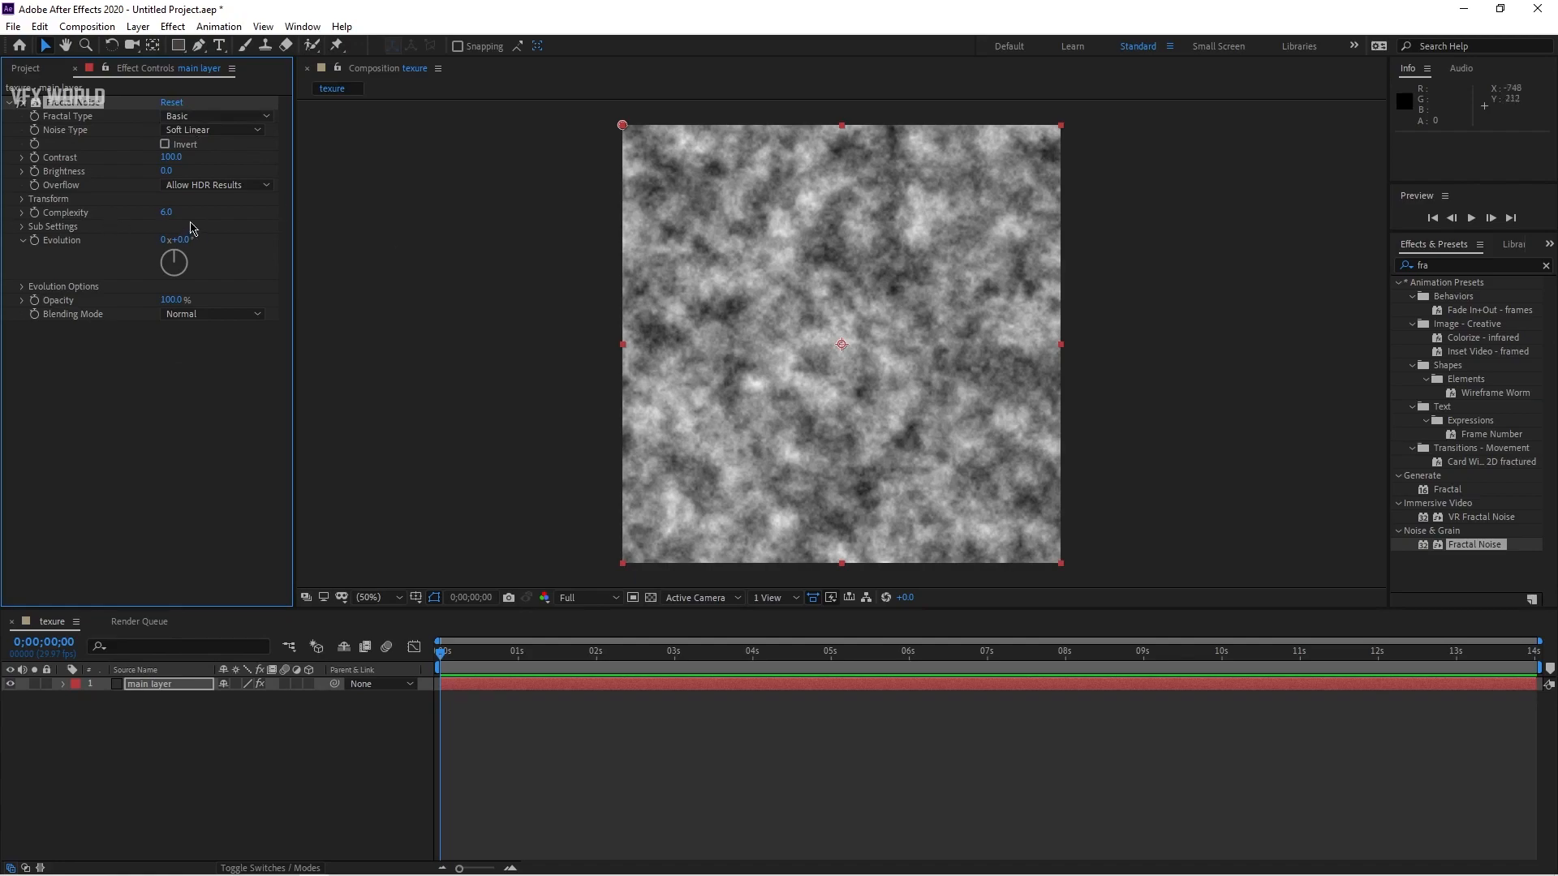
Step: Set the Fractal Noise type to Strings and the Noise Type to Block
left_click(220, 119)
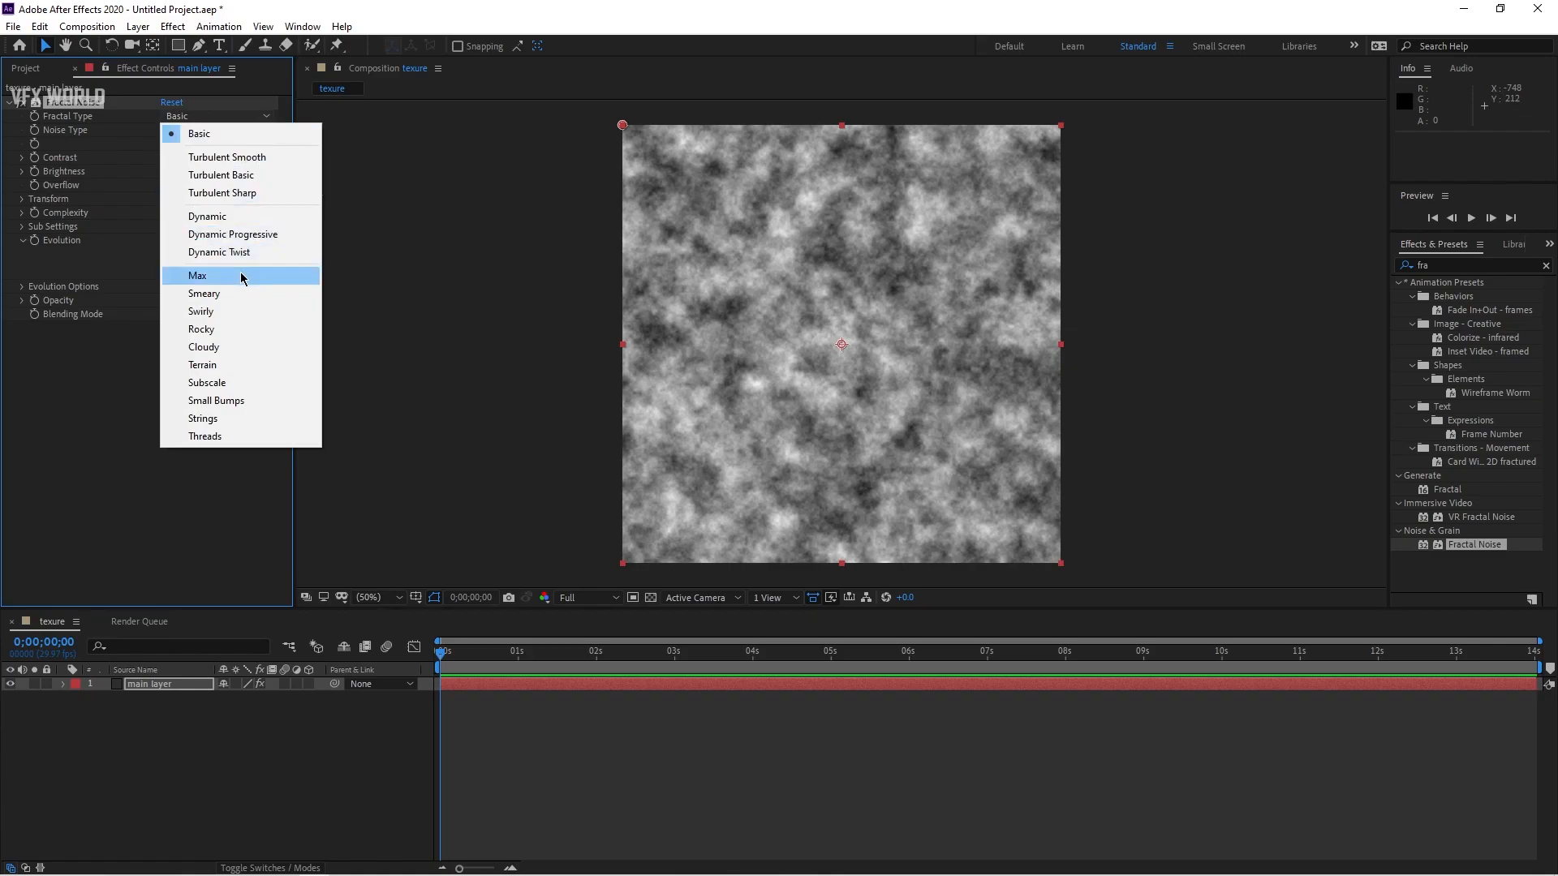
left_click(219, 419)
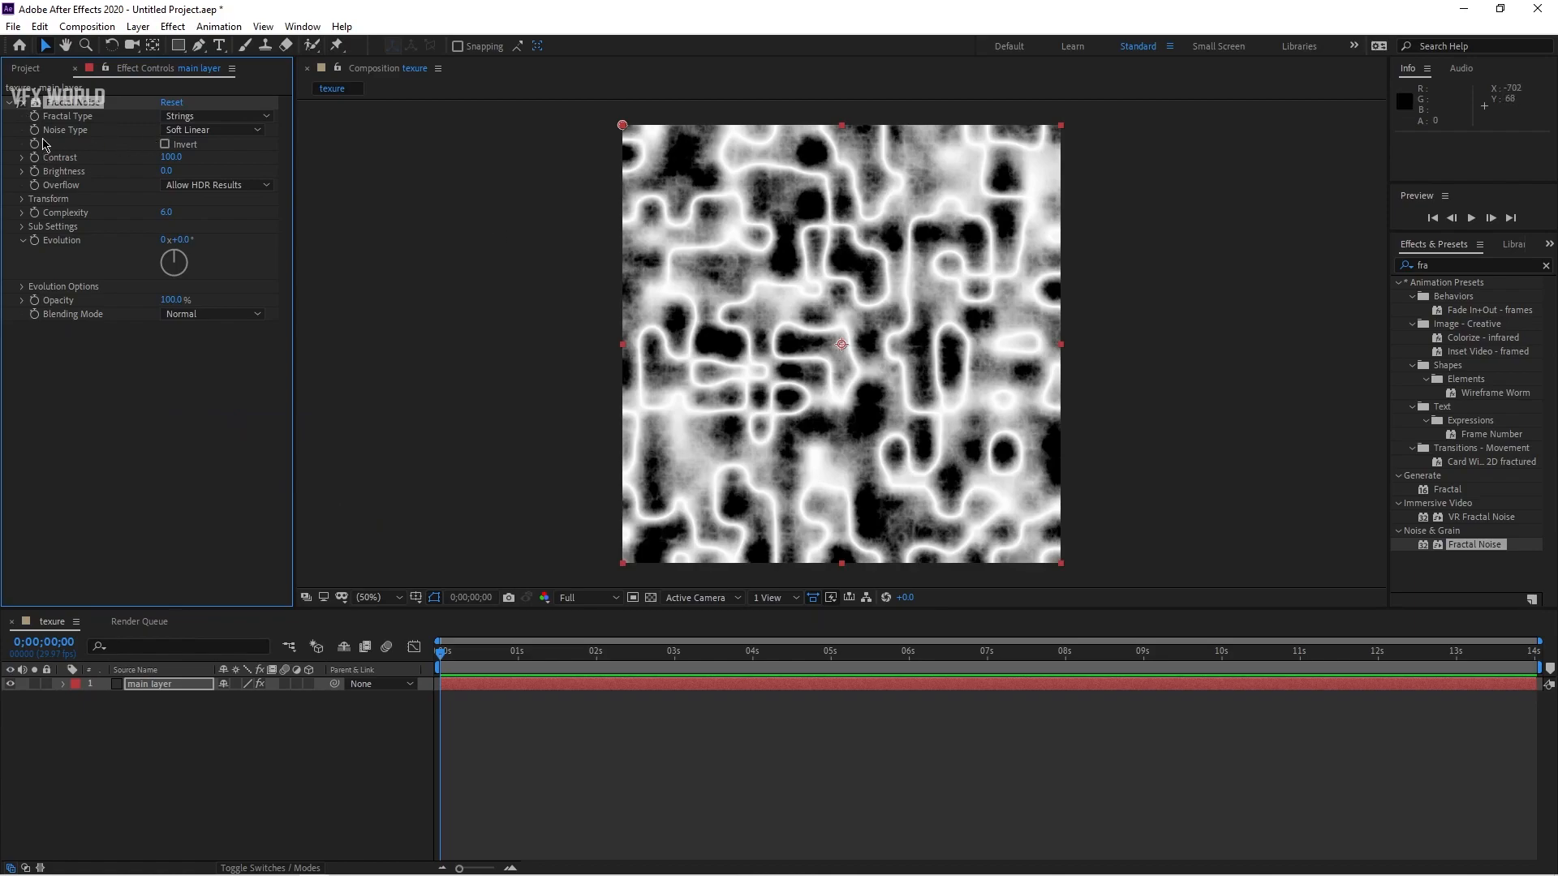
left_click(209, 130)
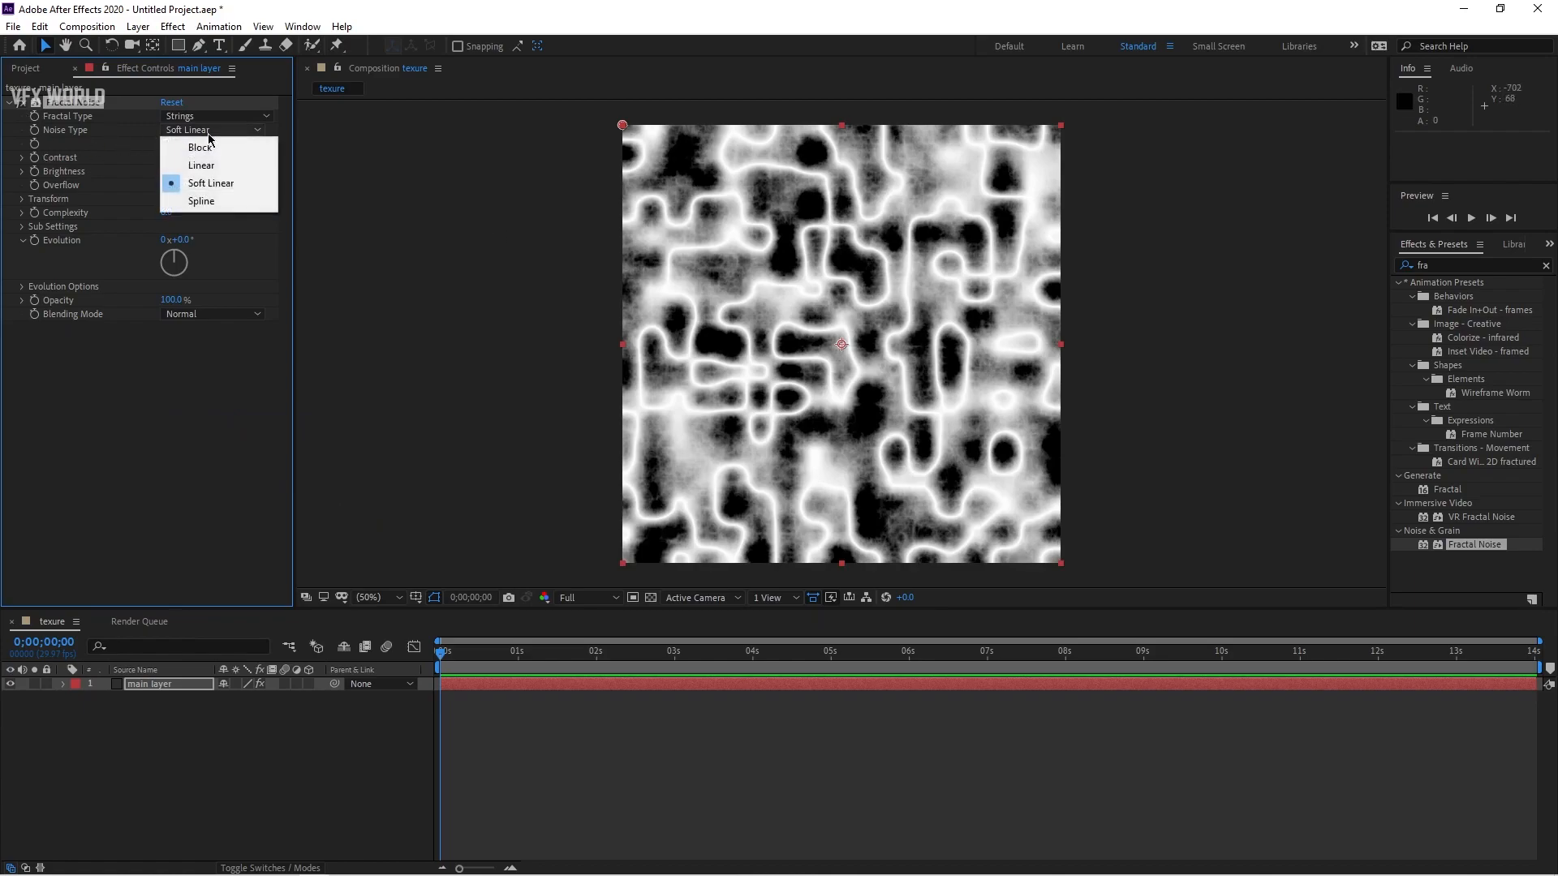
left_click(199, 144)
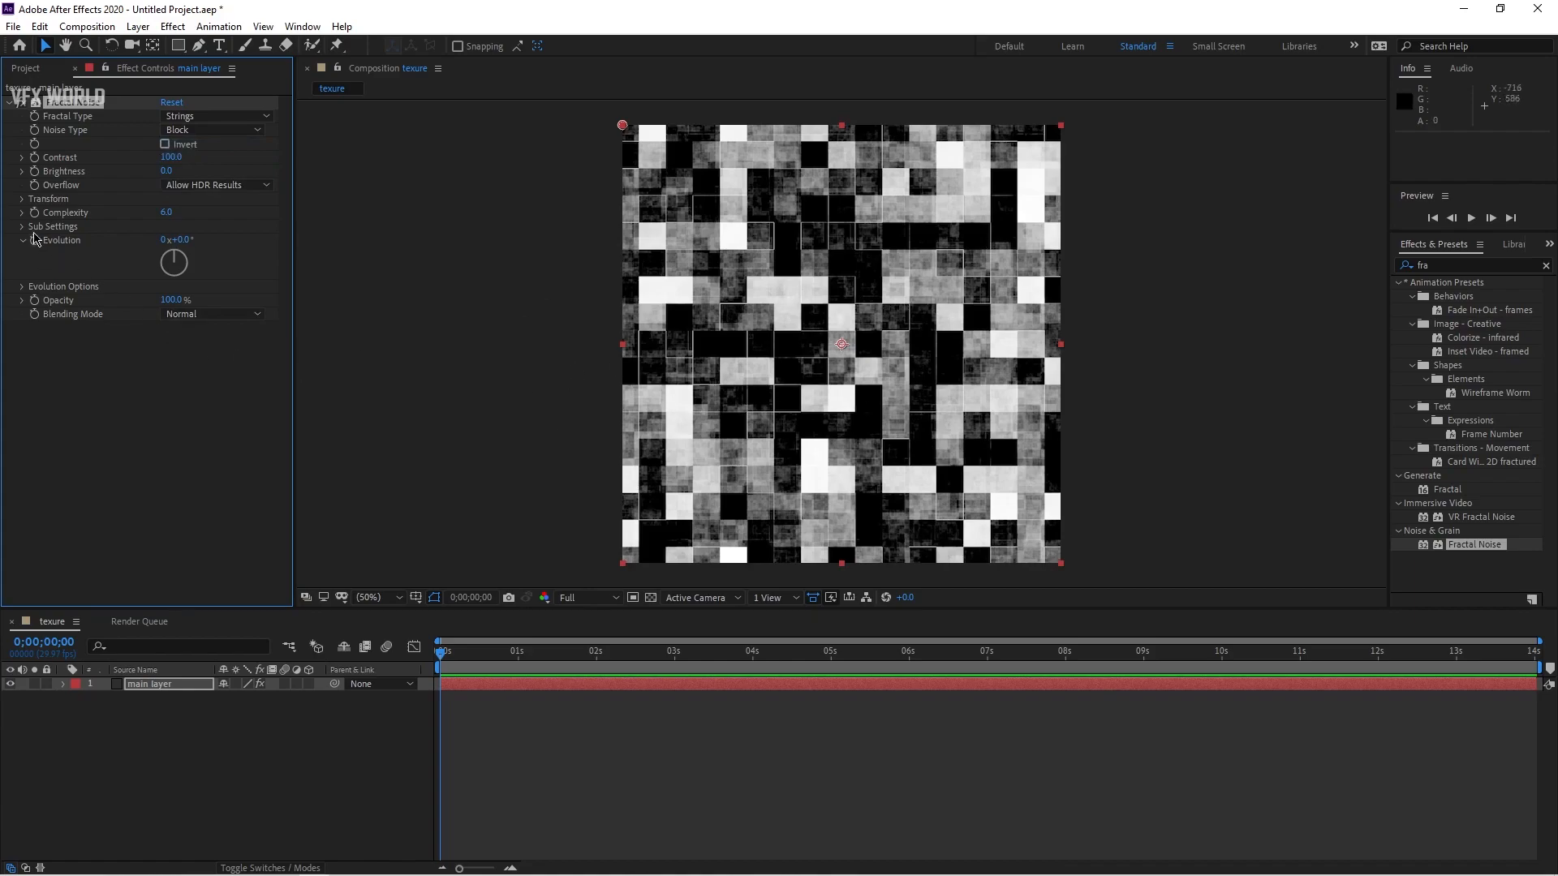
Step: Set Complexity to 8 and reduce the Transform Scale to 60
left_click(166, 214)
type("8")
key("Return")
left_click(22, 200)
left_click(170, 241)
left_click(204, 254)
left_click_drag(167, 240, 144, 241)
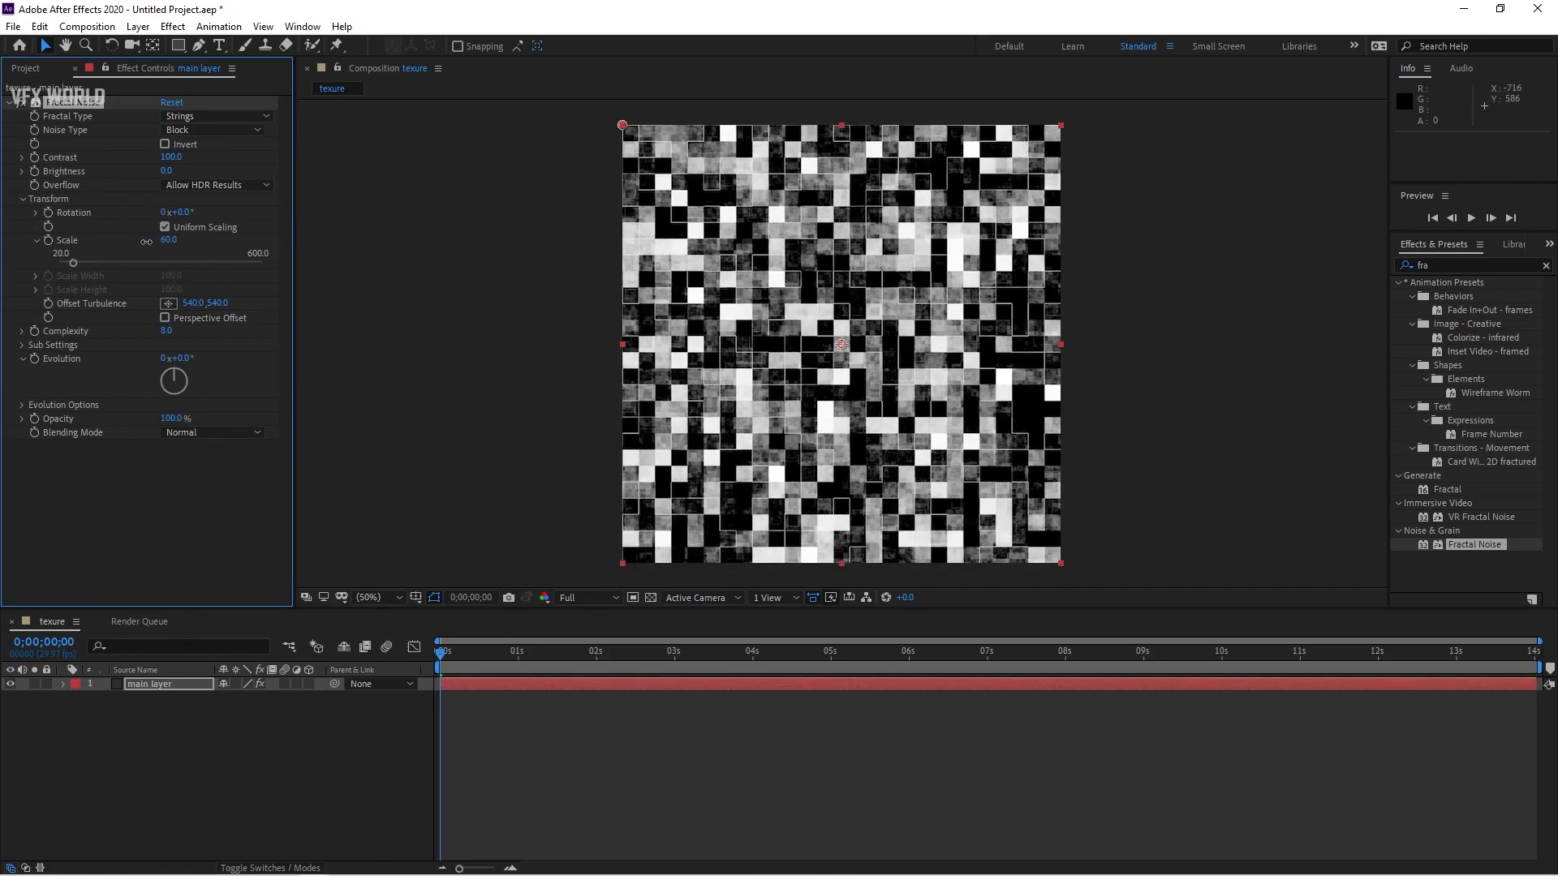
Step: Set the Fractal Noise Contrast to 170
left_click_drag(169, 158, 215, 160)
left_click(169, 158)
type("170")
key("Return")
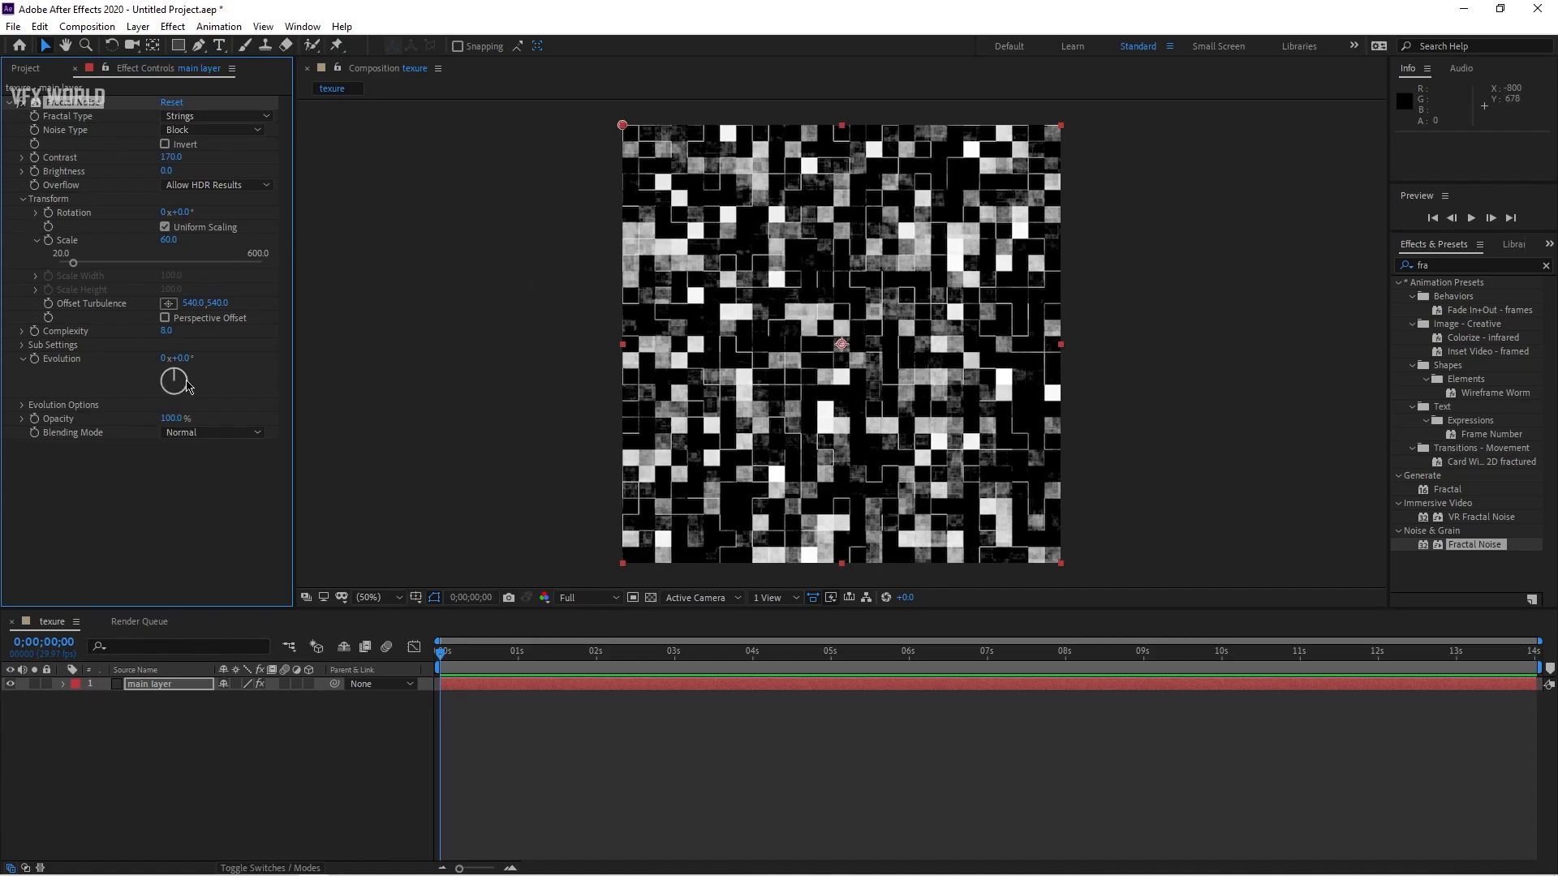
Step: Add the expression time*100 to Evolution and preview the animation
left_click(34, 358, "alt")
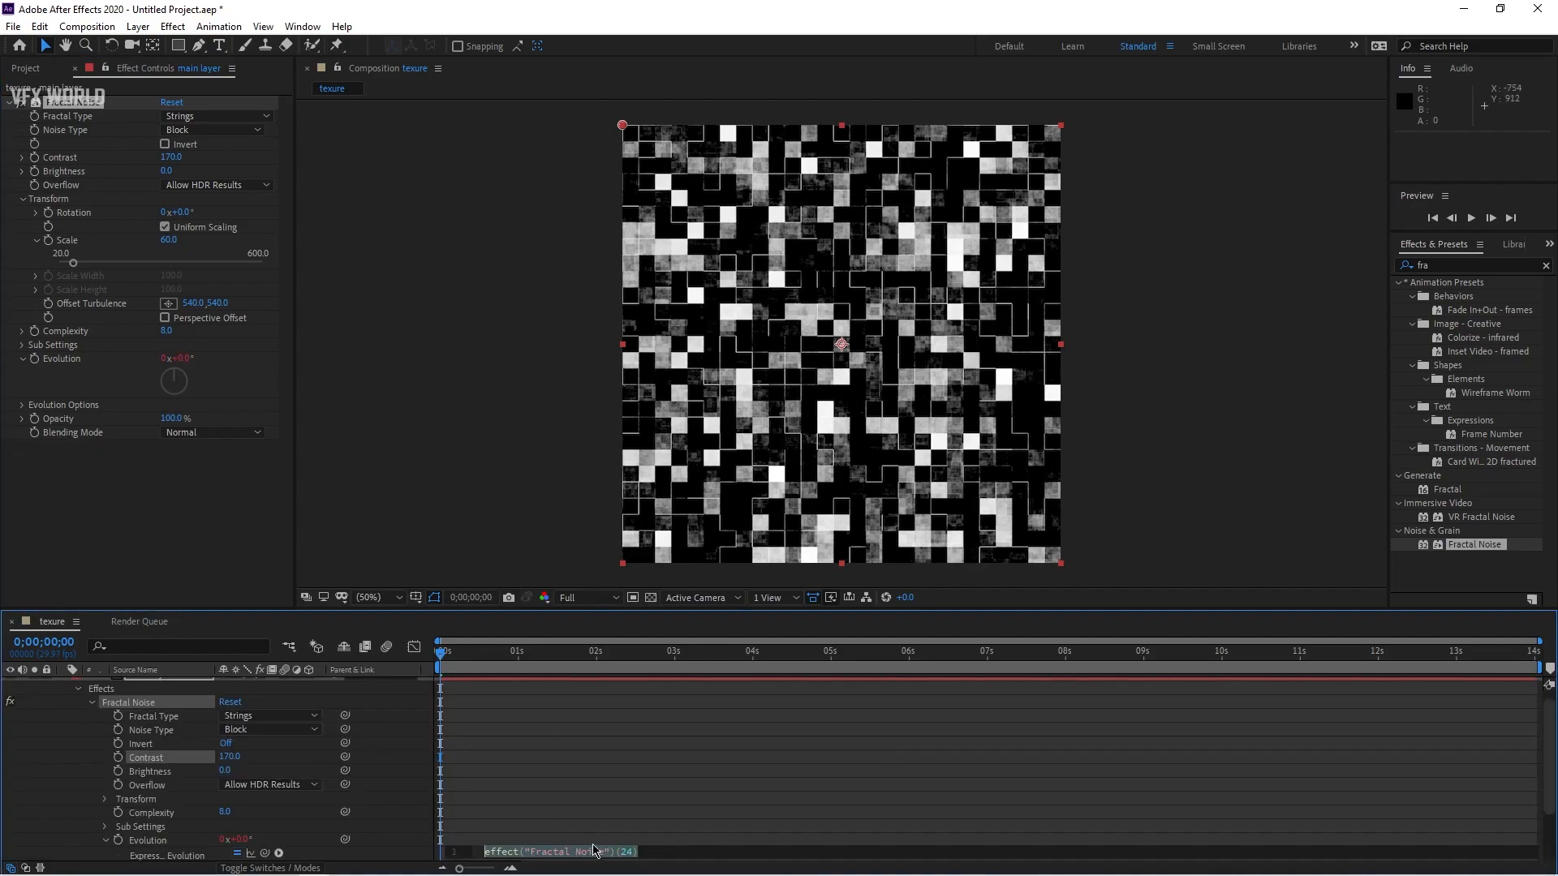
type("tim")
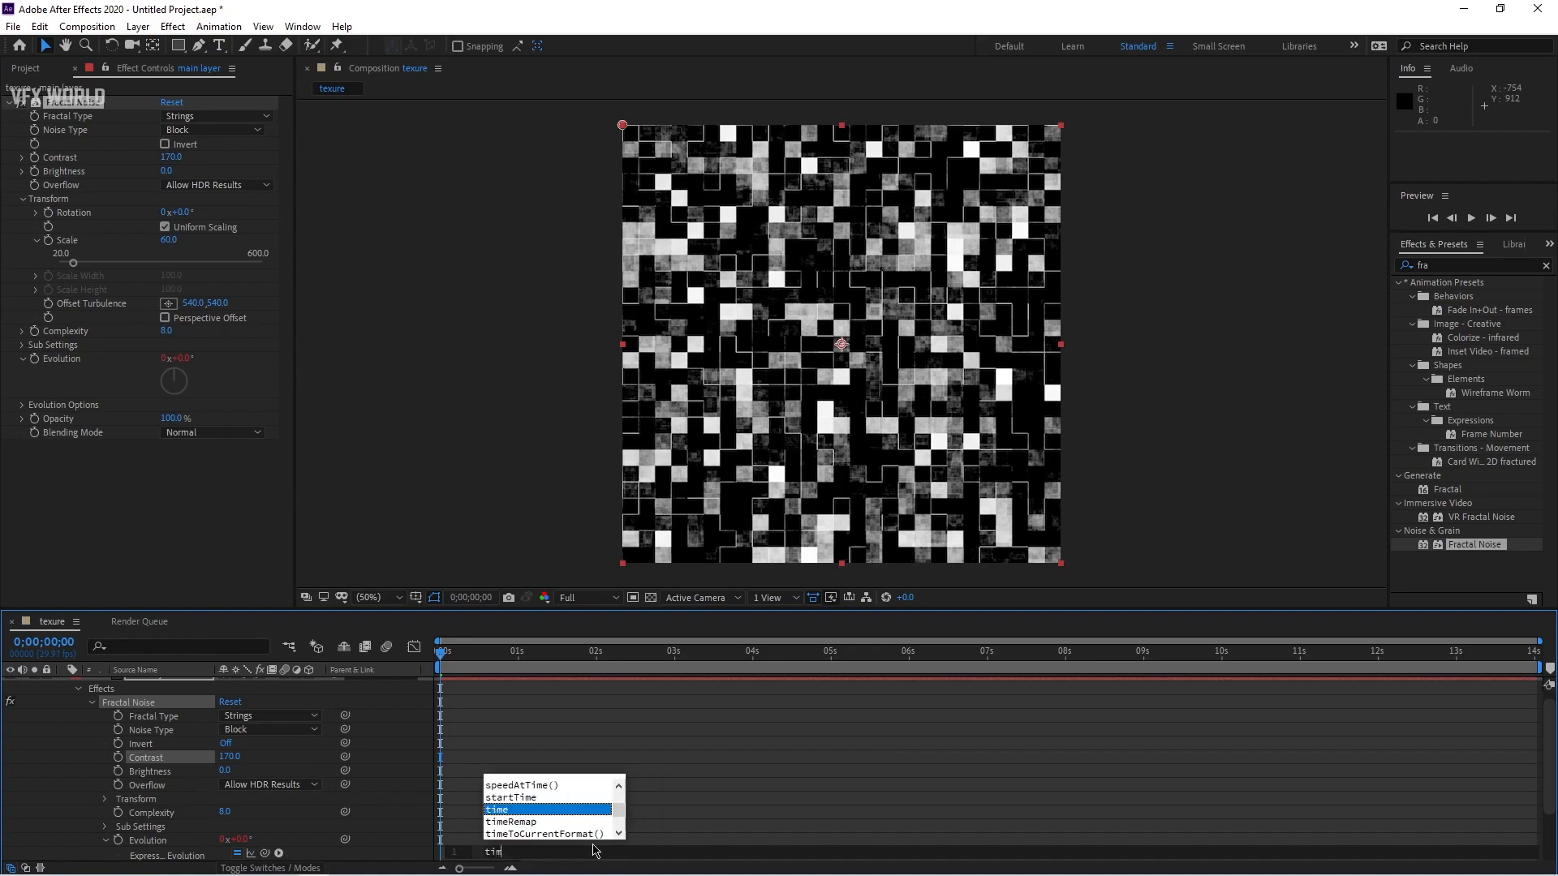
type("e*100")
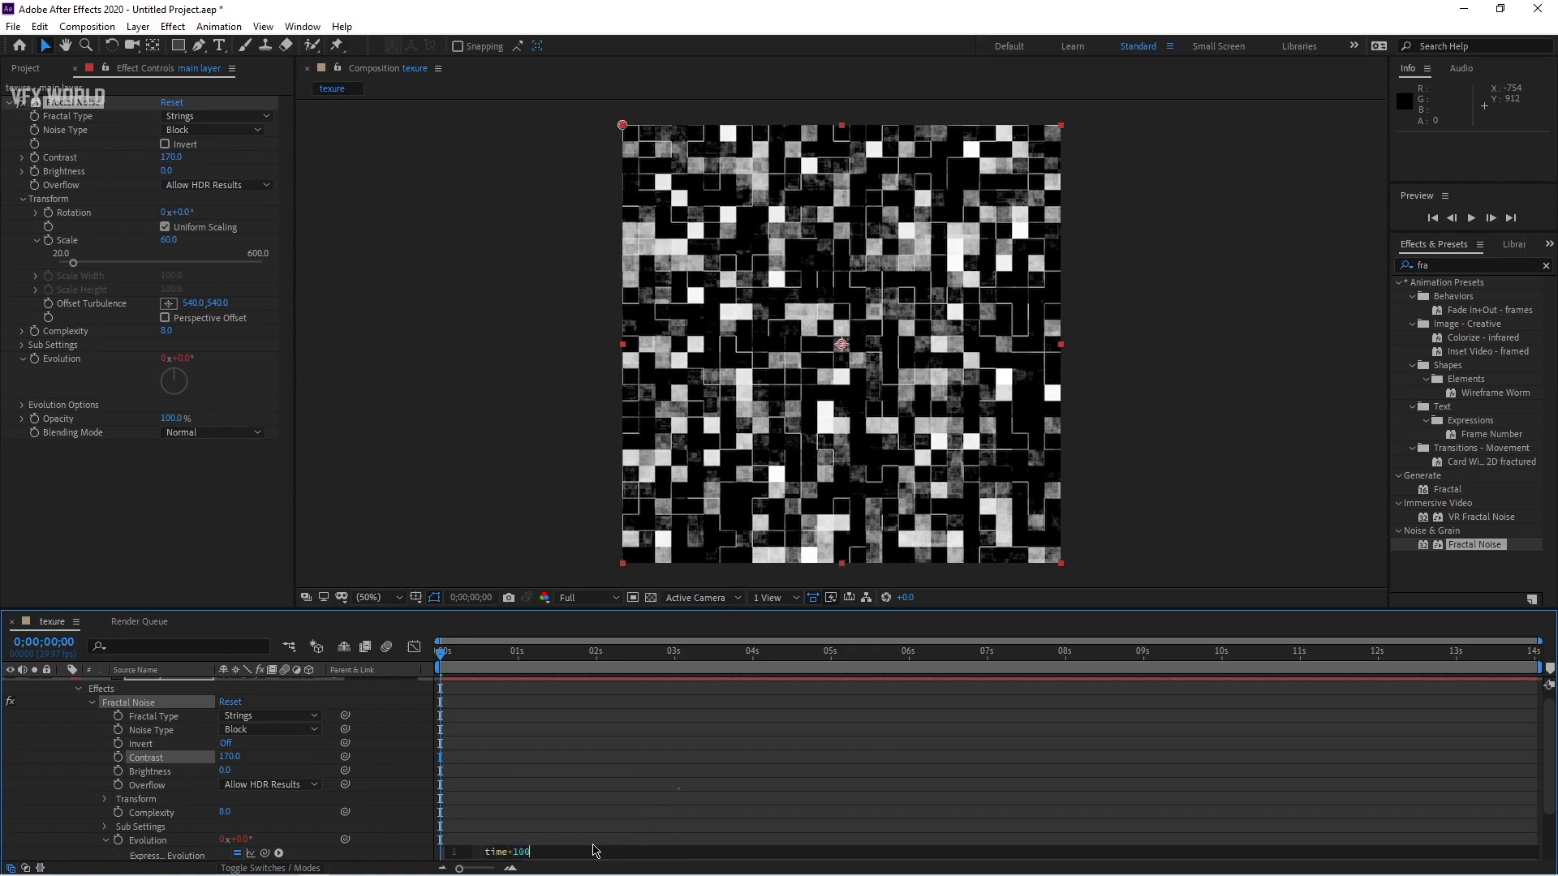
key("KP_Enter")
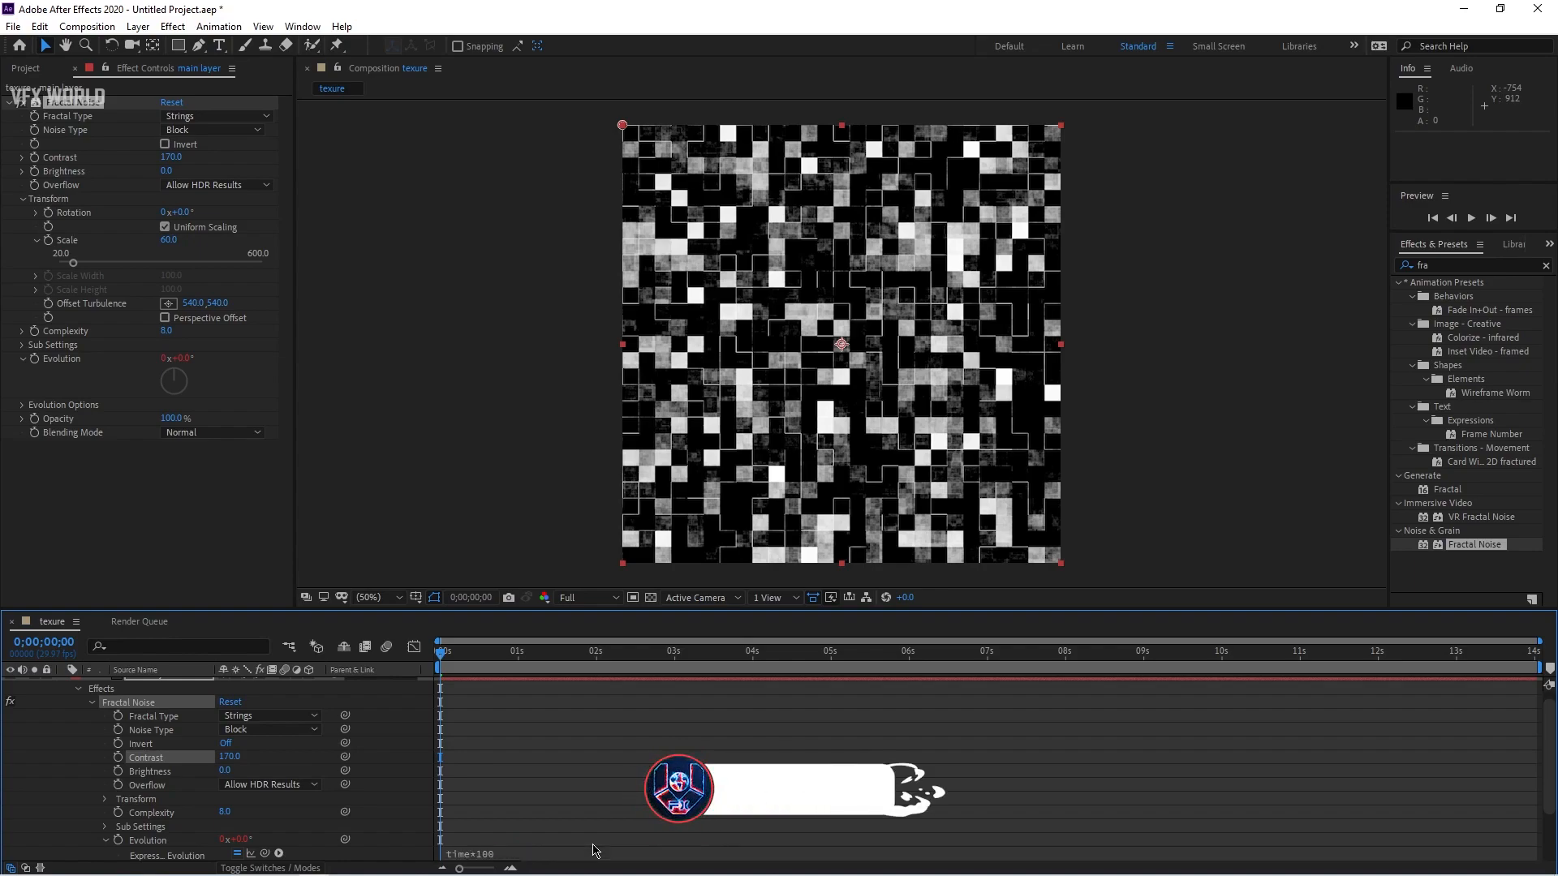
key("space")
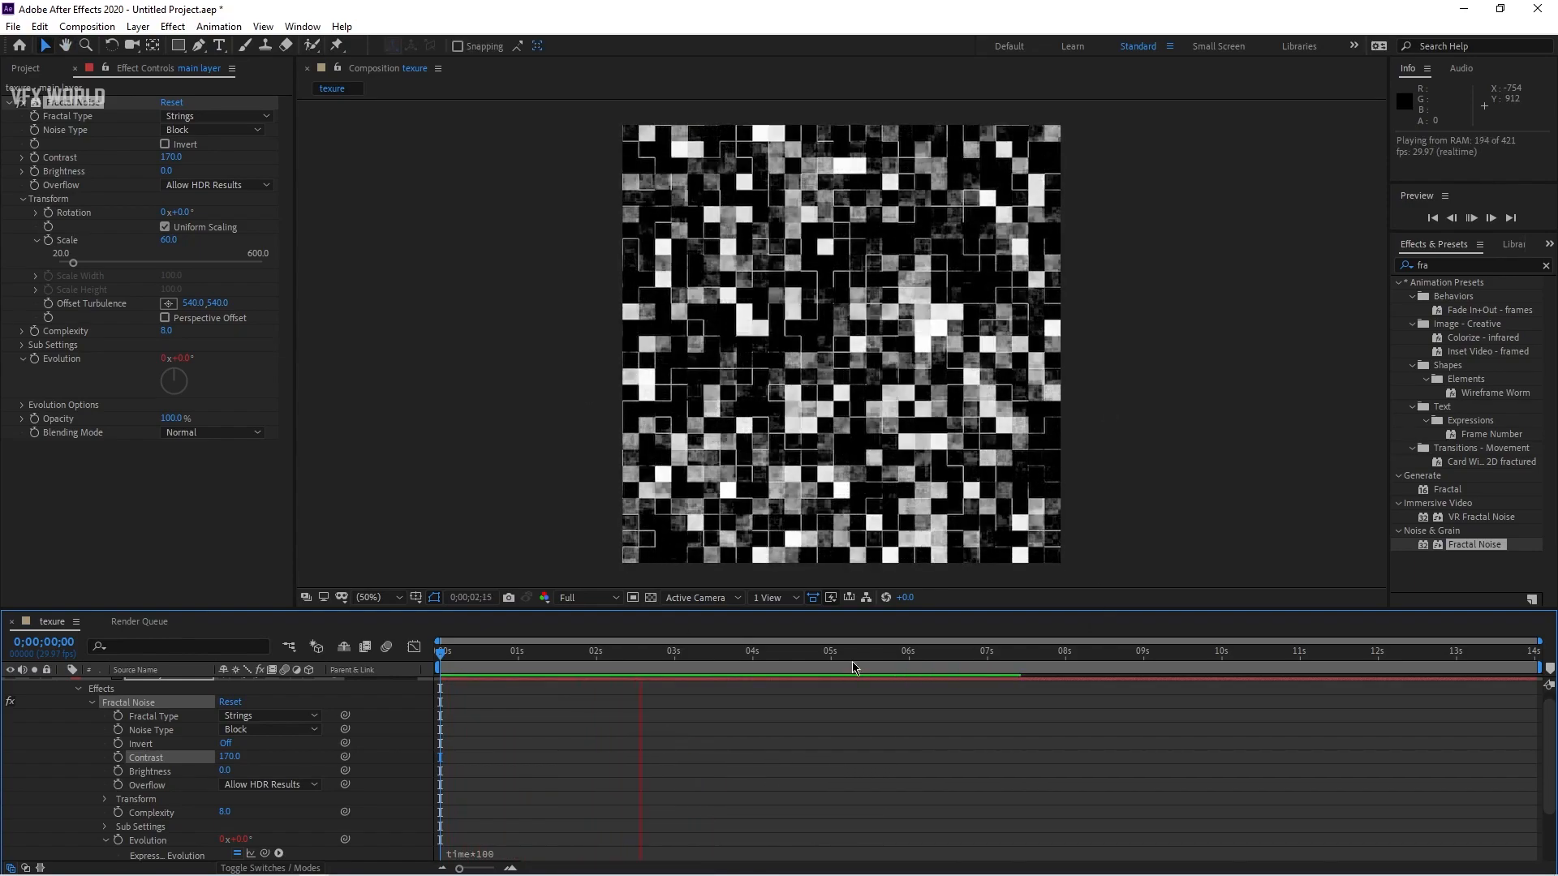
key("space")
Step: Change the Evolution expression to time*80 and preview the animation again
left_click(481, 859)
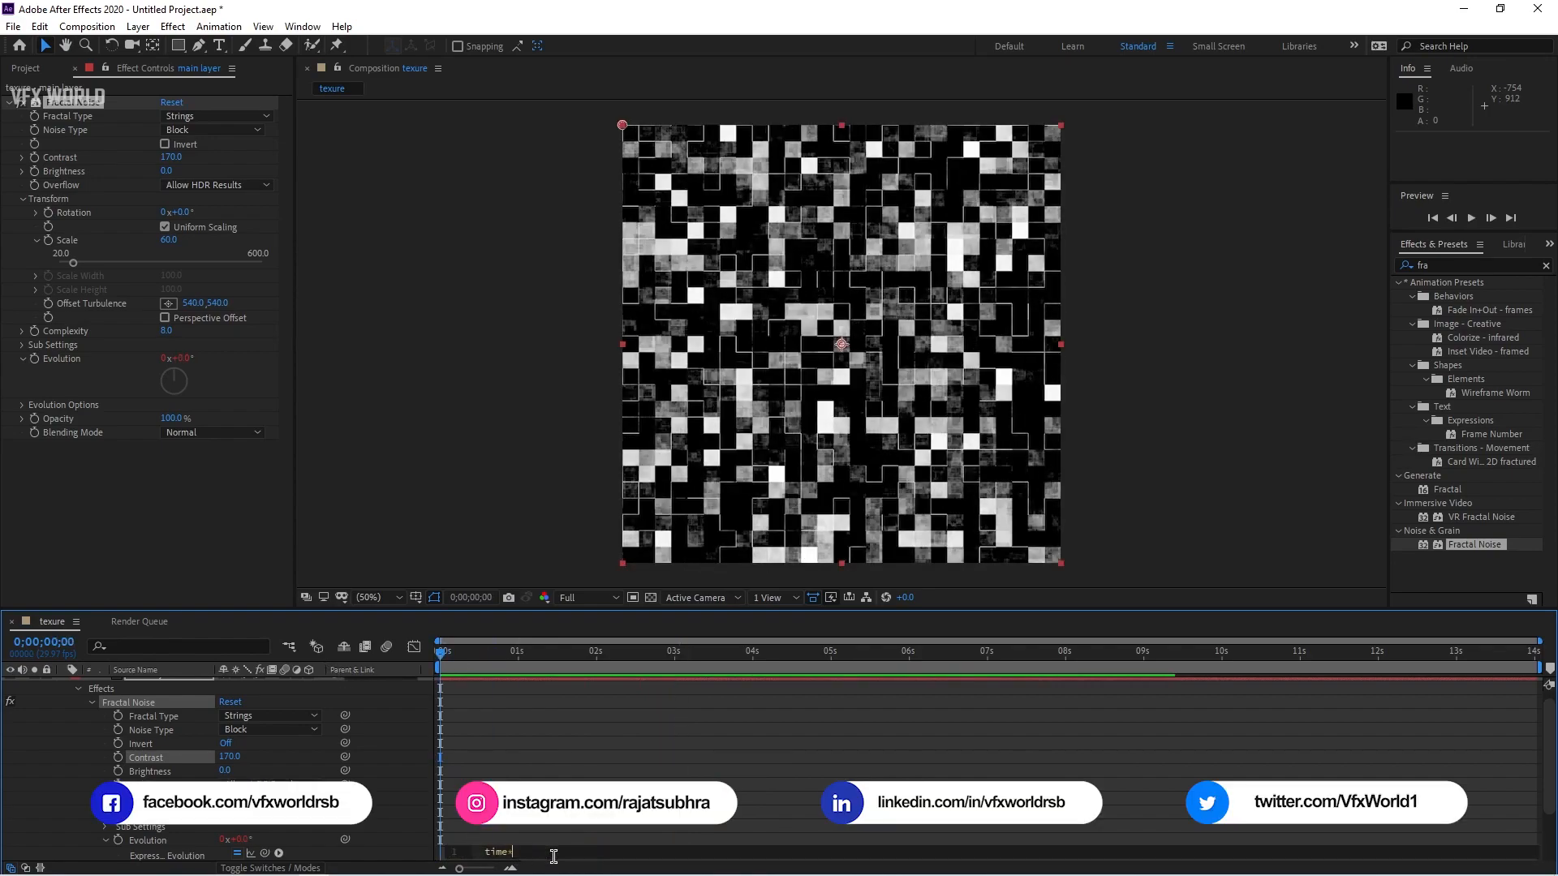
key("KP_Enter")
key("space")
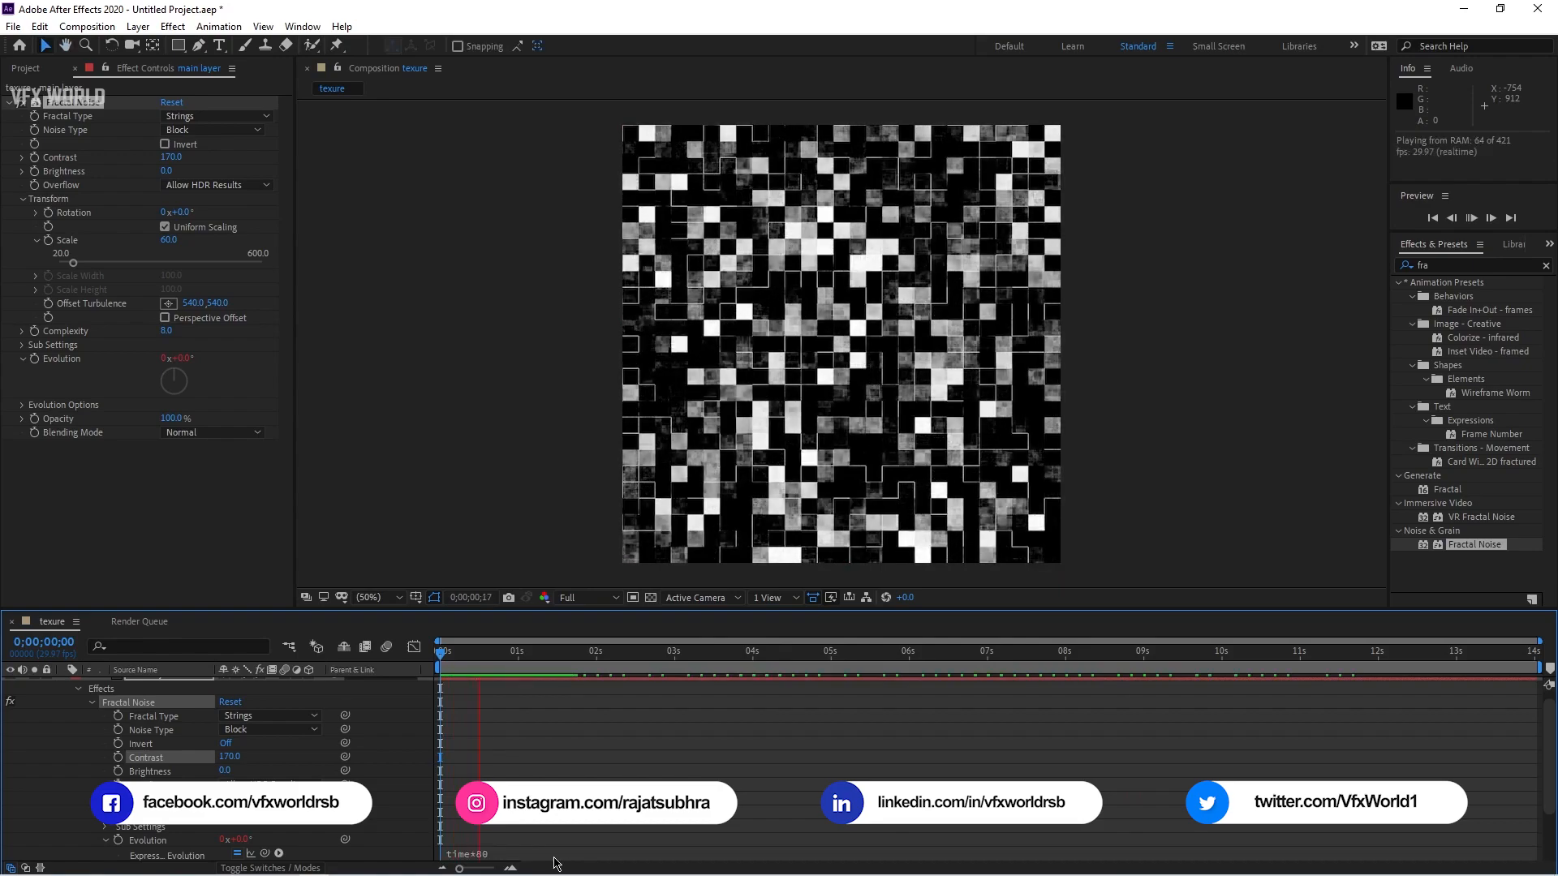
key("space")
Step: Collapse the layer properties, search for "tint" and apply the Tint effect to the main layer
scroll(54, 730, "up", 1)
left_click(64, 685)
left_click(187, 723)
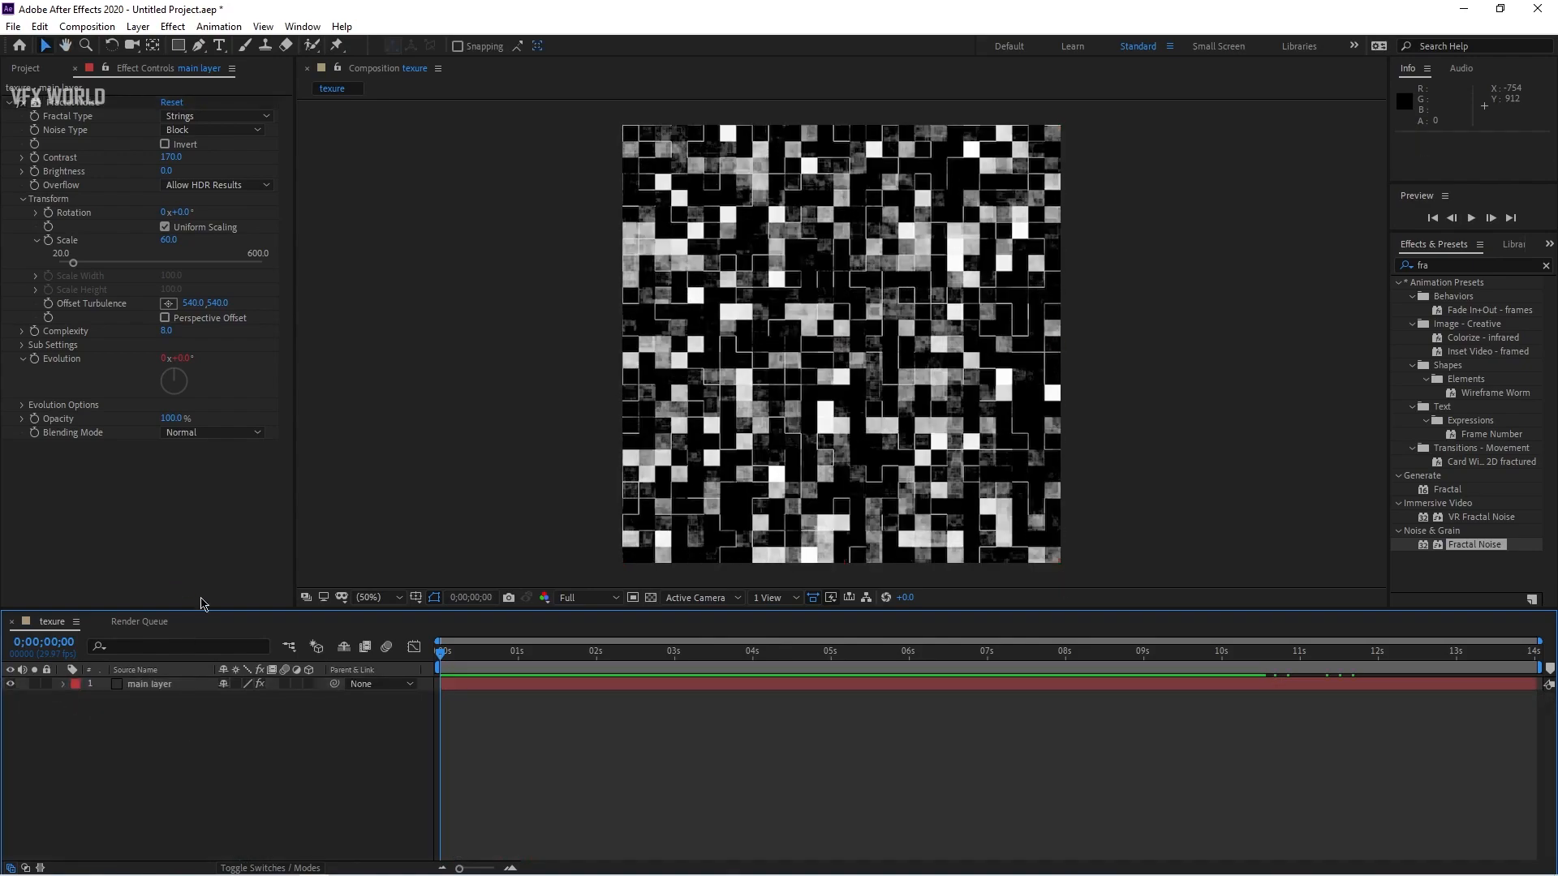
left_click(1457, 264)
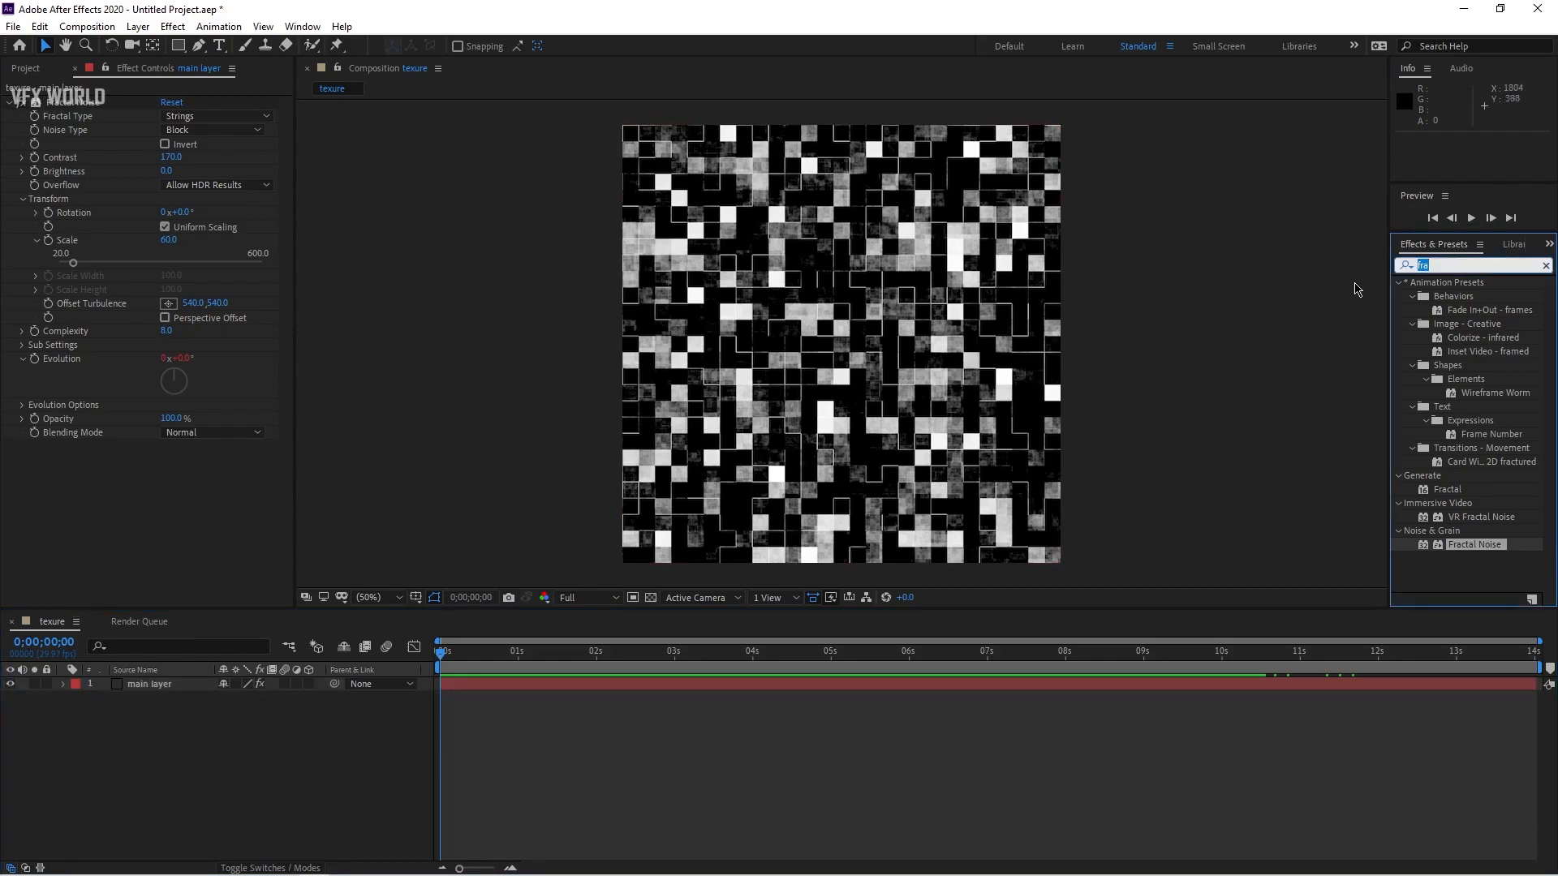
type("tint")
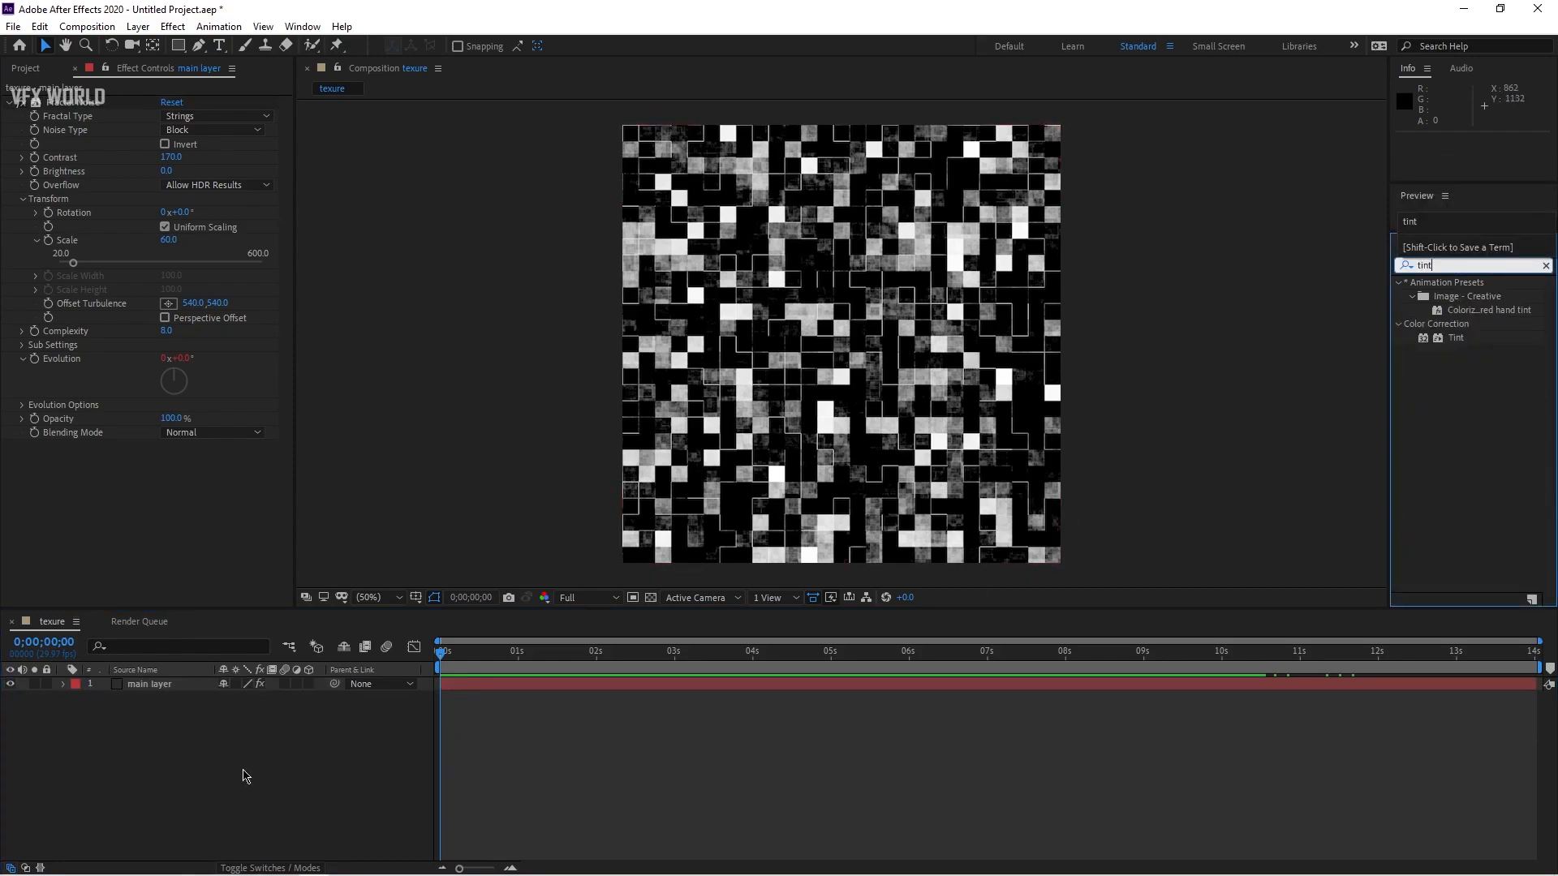
left_click_drag(1471, 344, 94, 486)
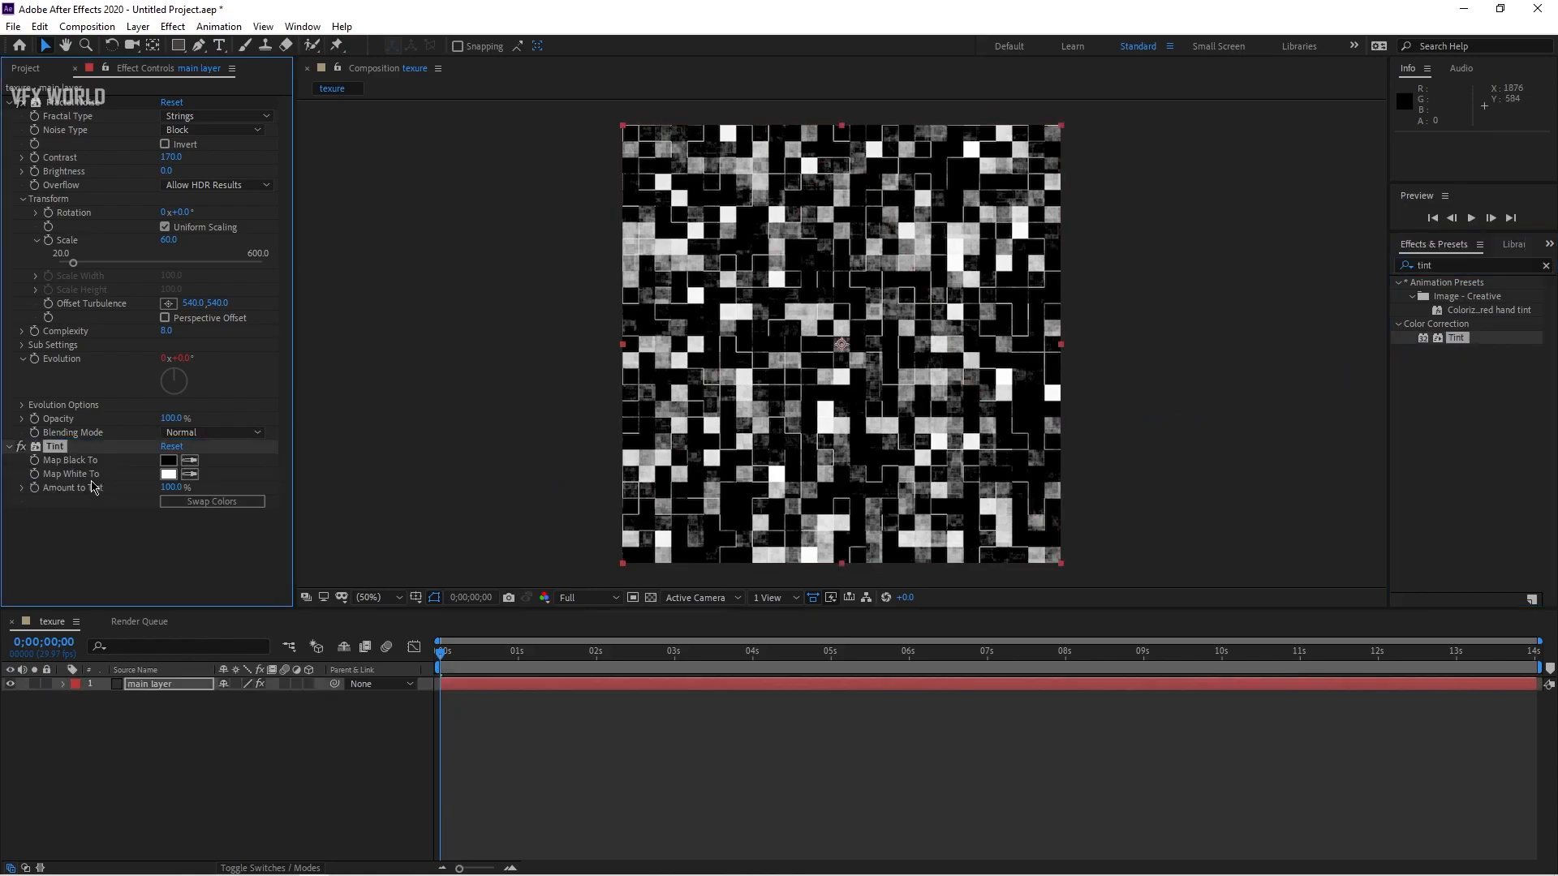
Step: Set Tint's Map White To colour to a bright blue, 00C0FF
left_click(168, 473)
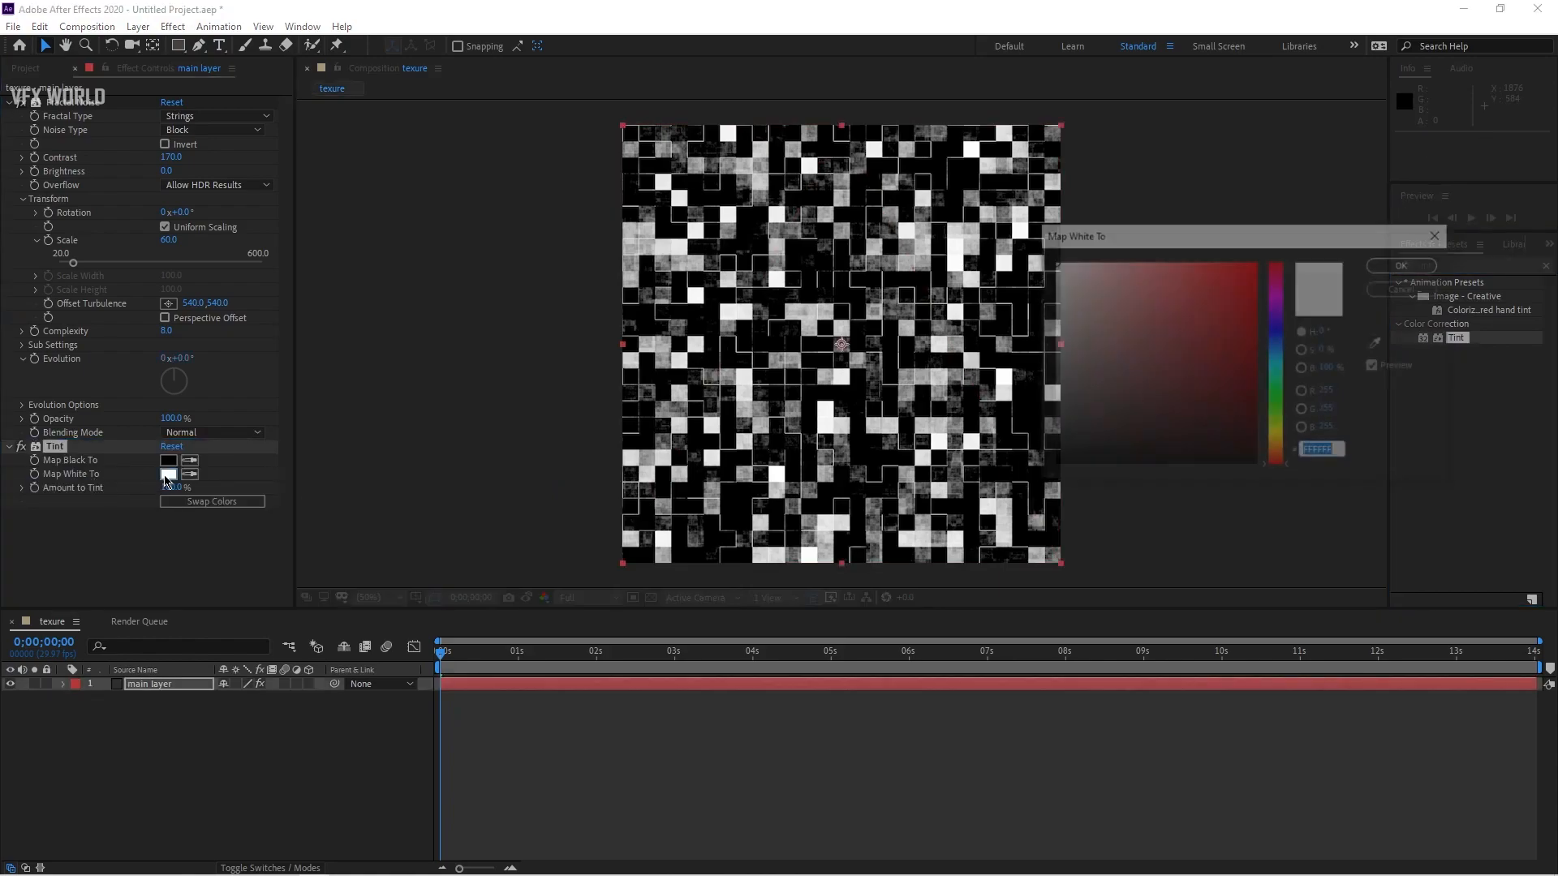
left_click(1286, 364)
left_click(1256, 262)
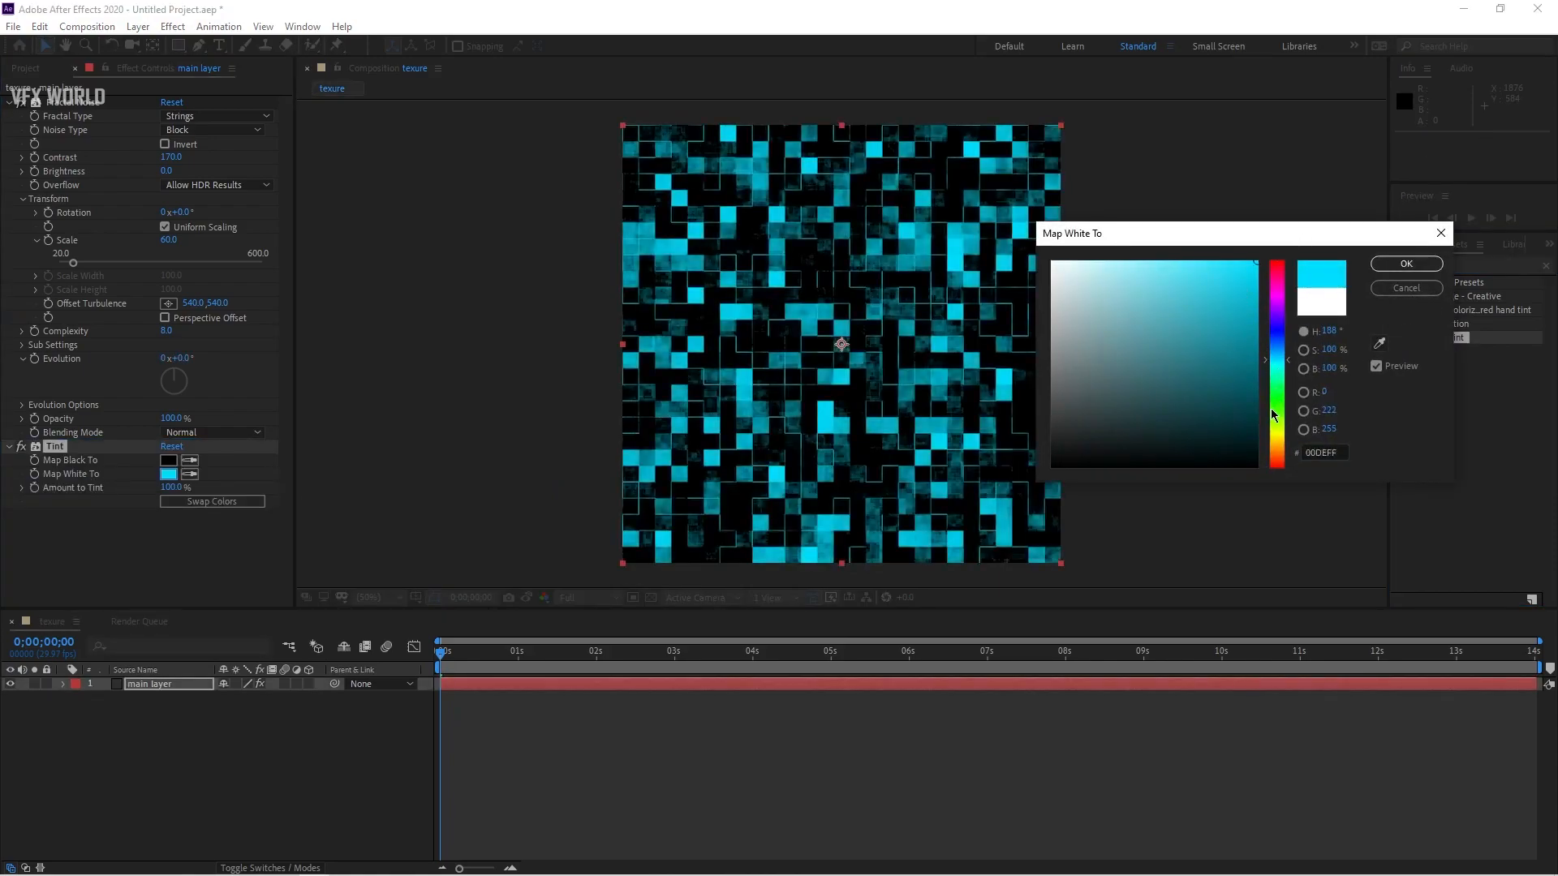
left_click_drag(1285, 363, 1287, 358)
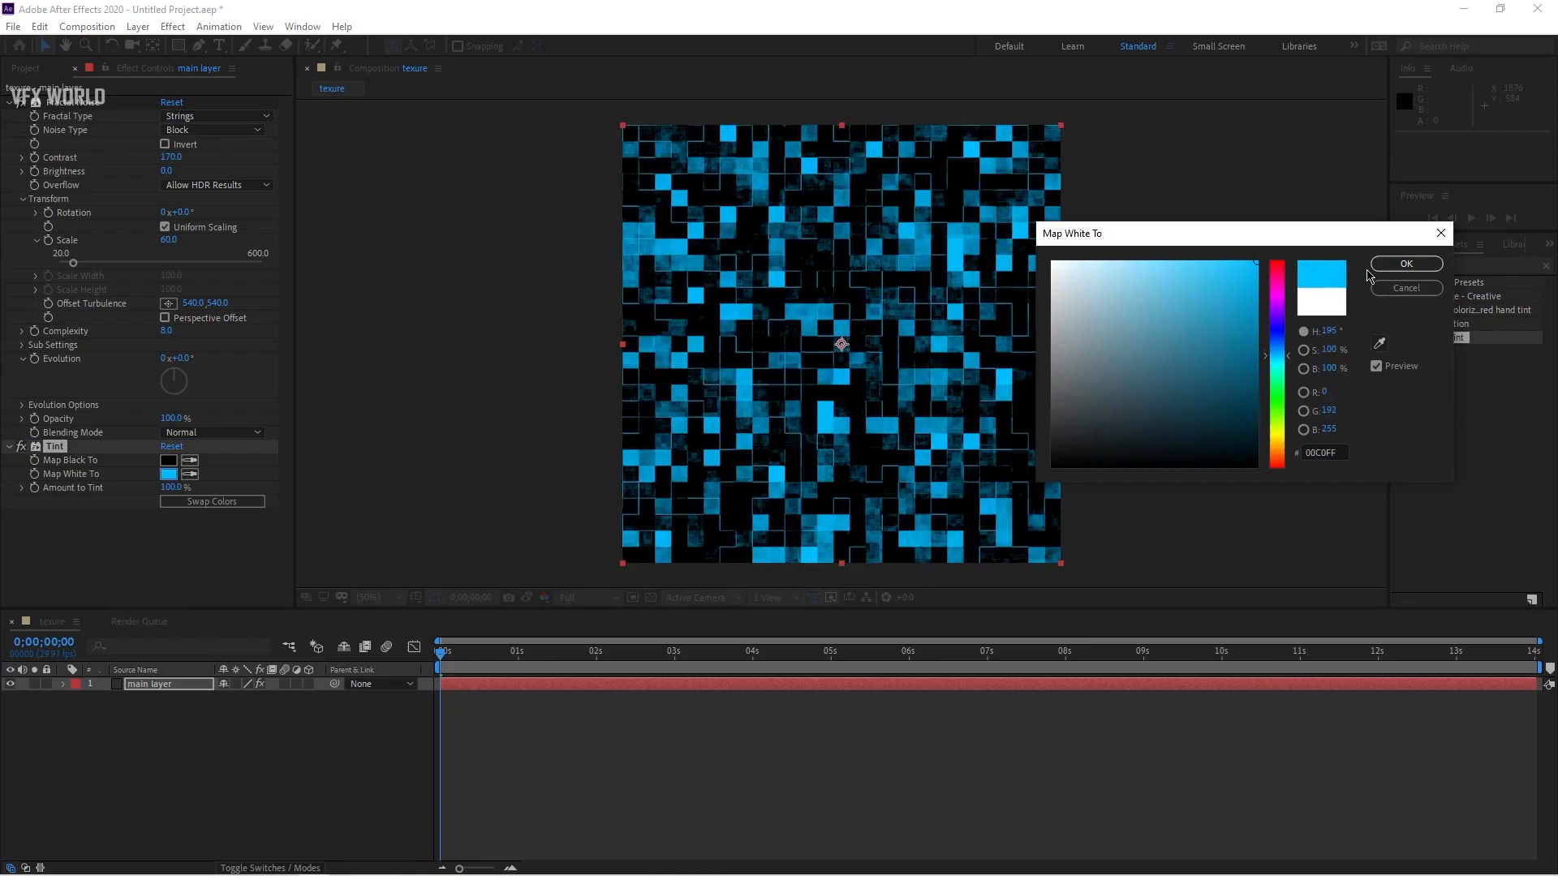
left_click(1406, 264)
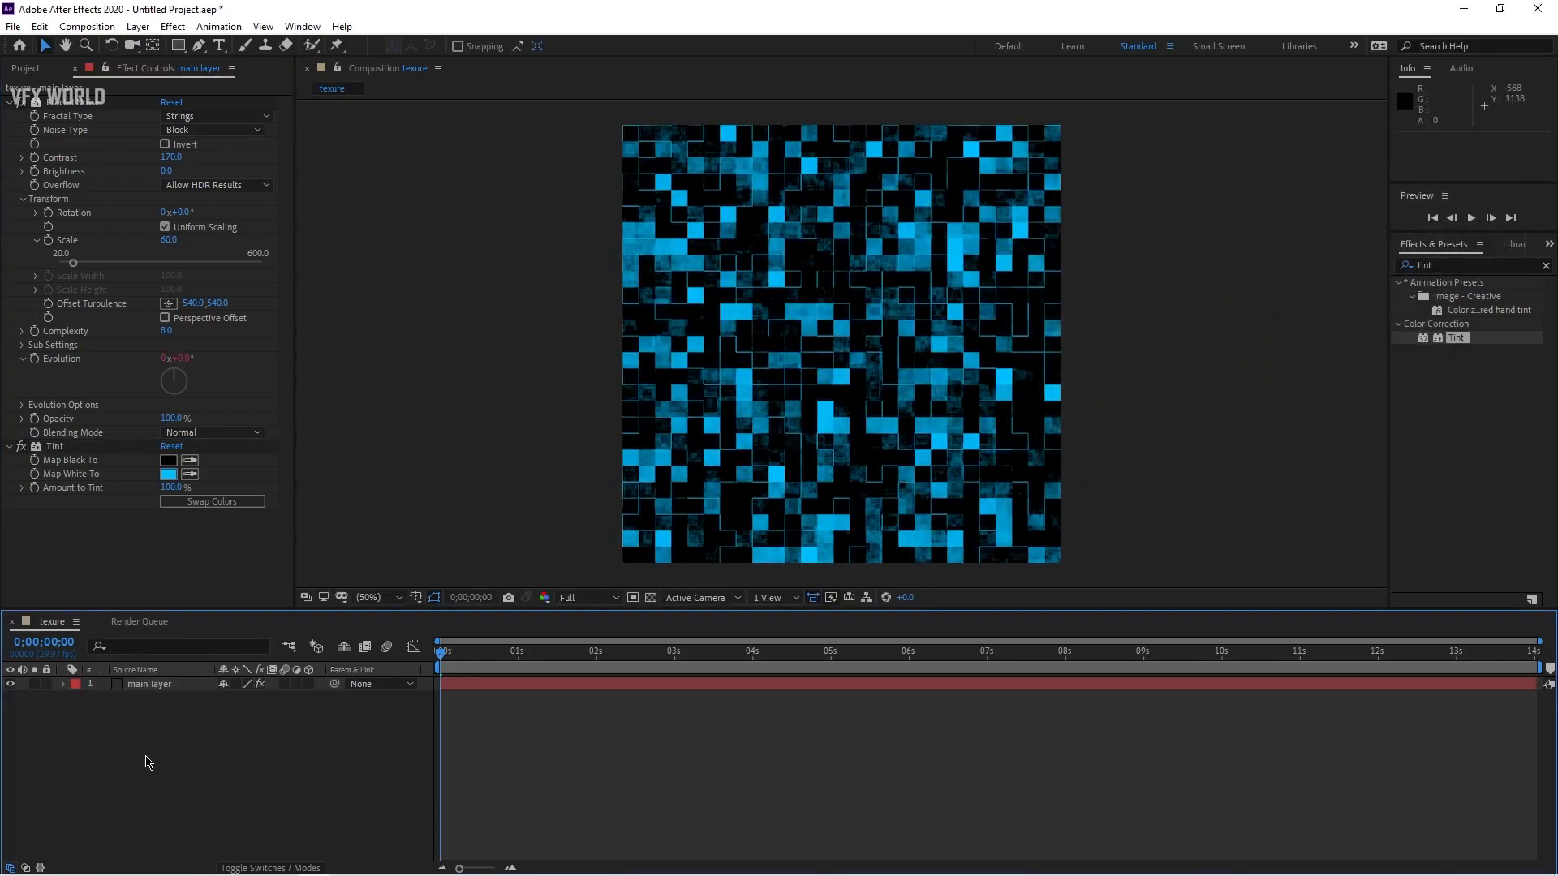
Step: Create a new 1280×720 composition named "main comp"
left_click(25, 70)
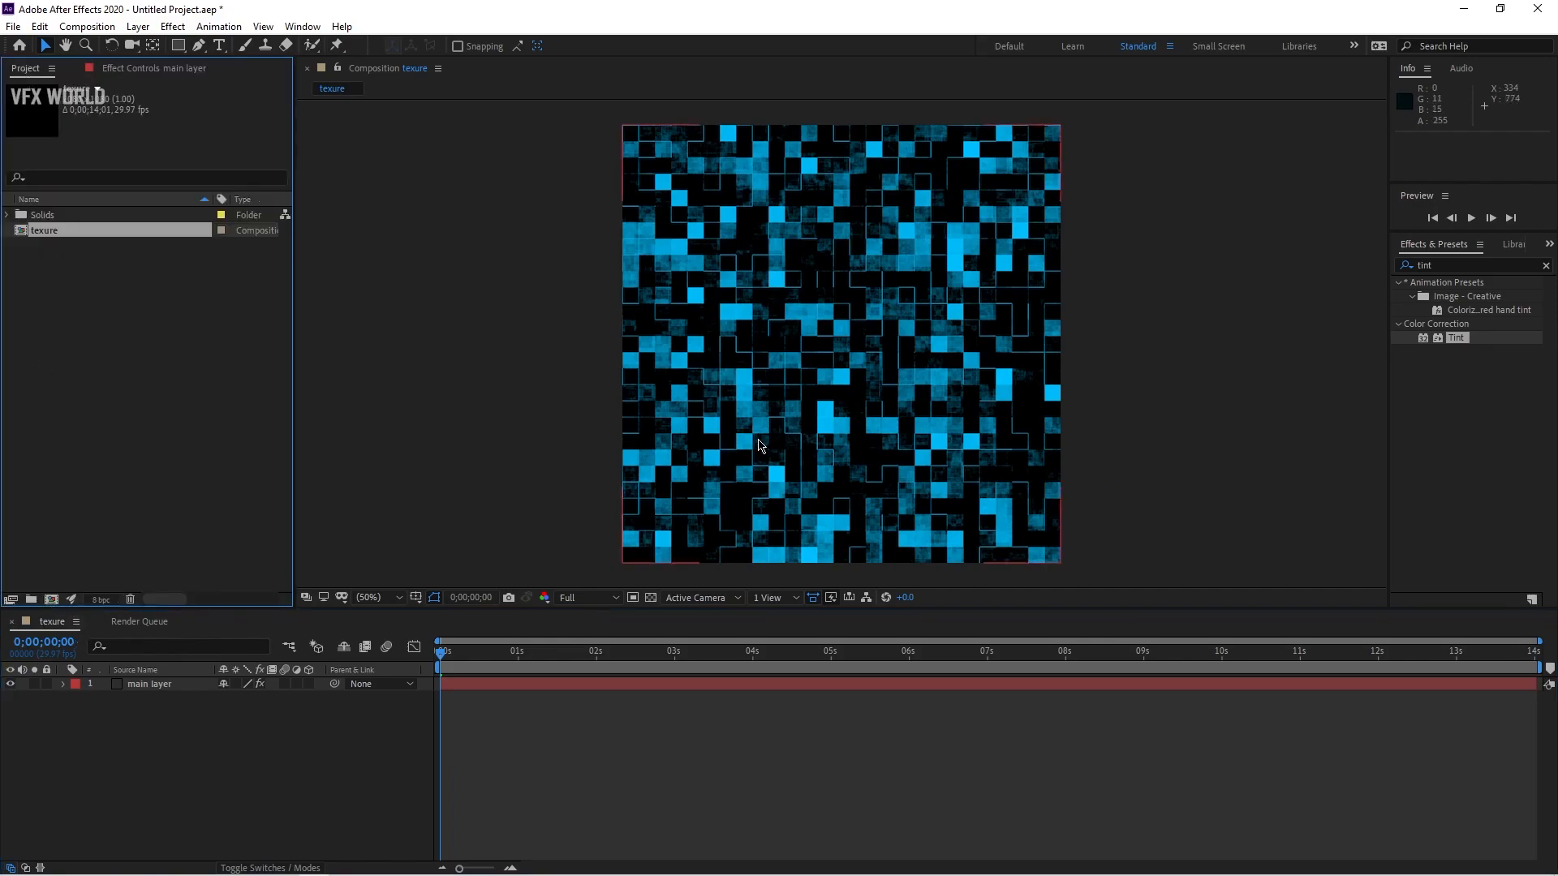
left_click(63, 567)
left_click(51, 599)
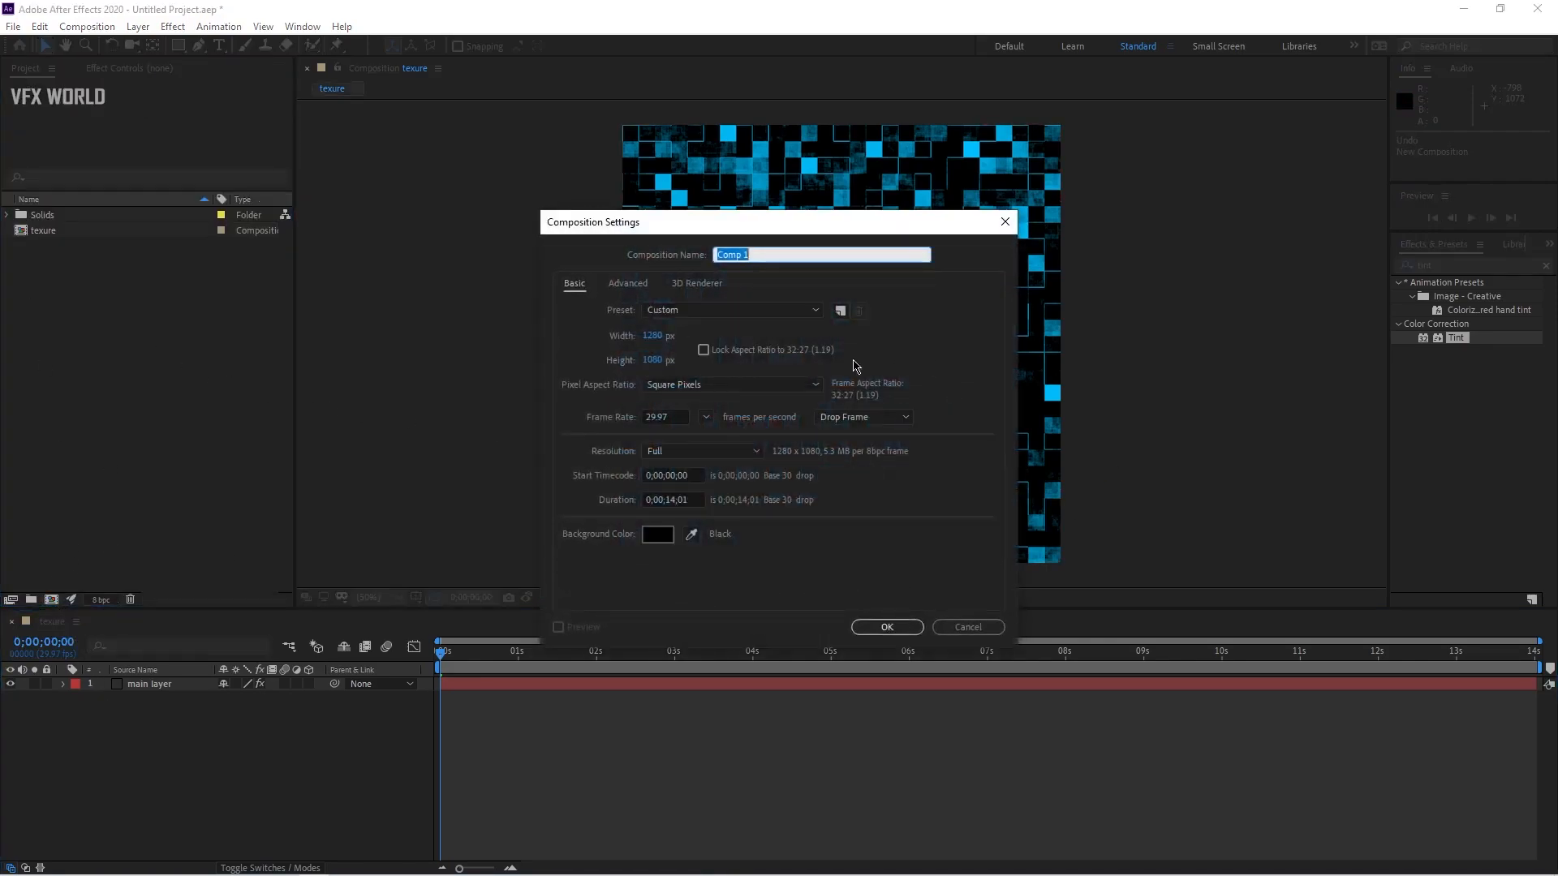
left_click(654, 361)
type("720")
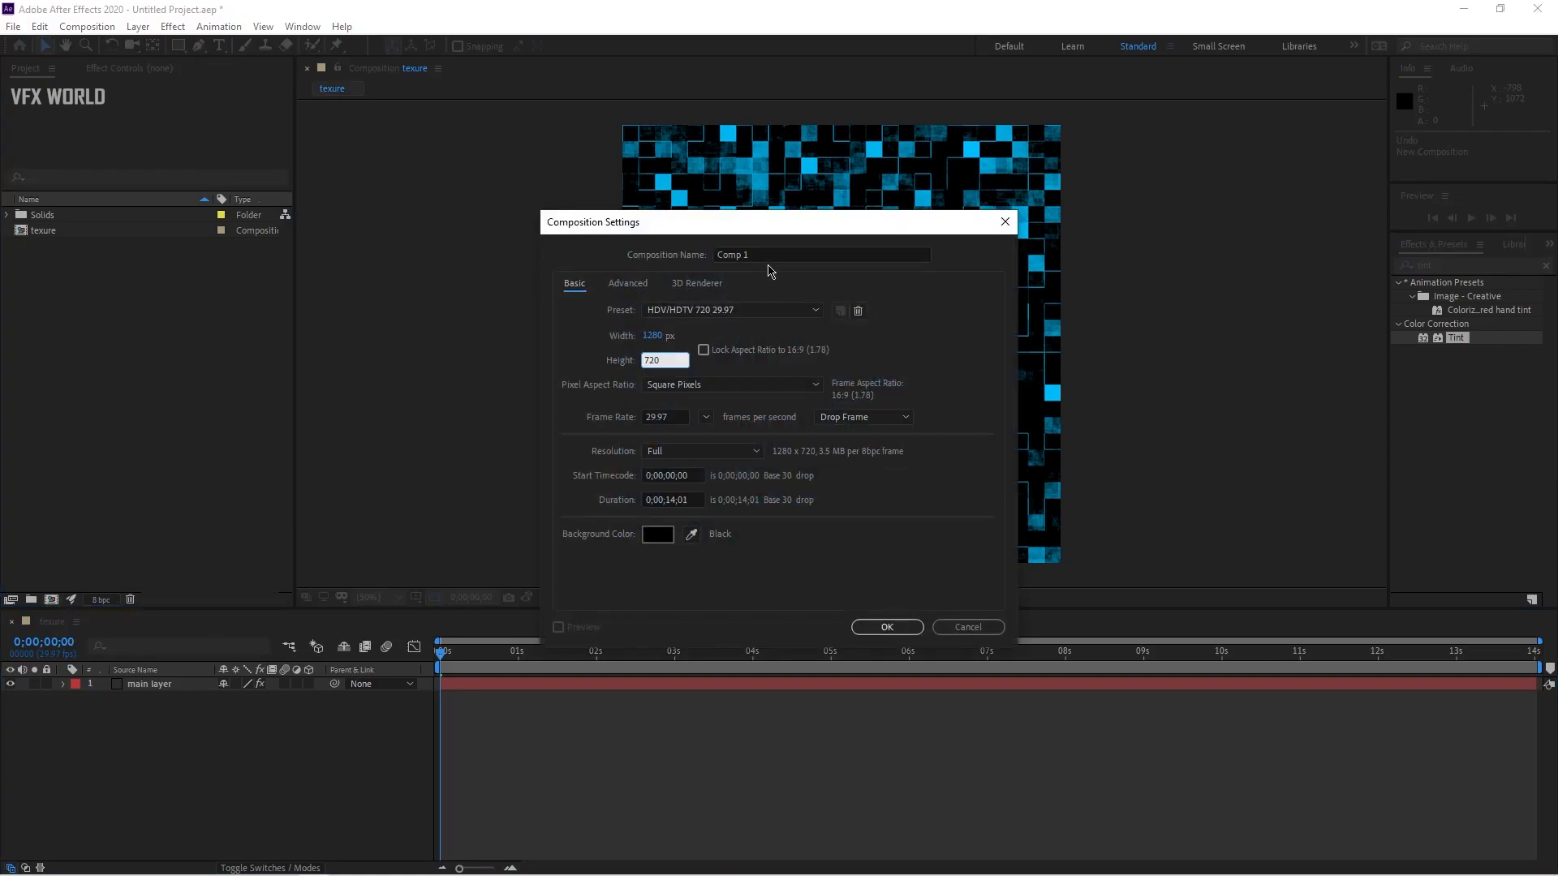
left_click(776, 251)
type("main c")
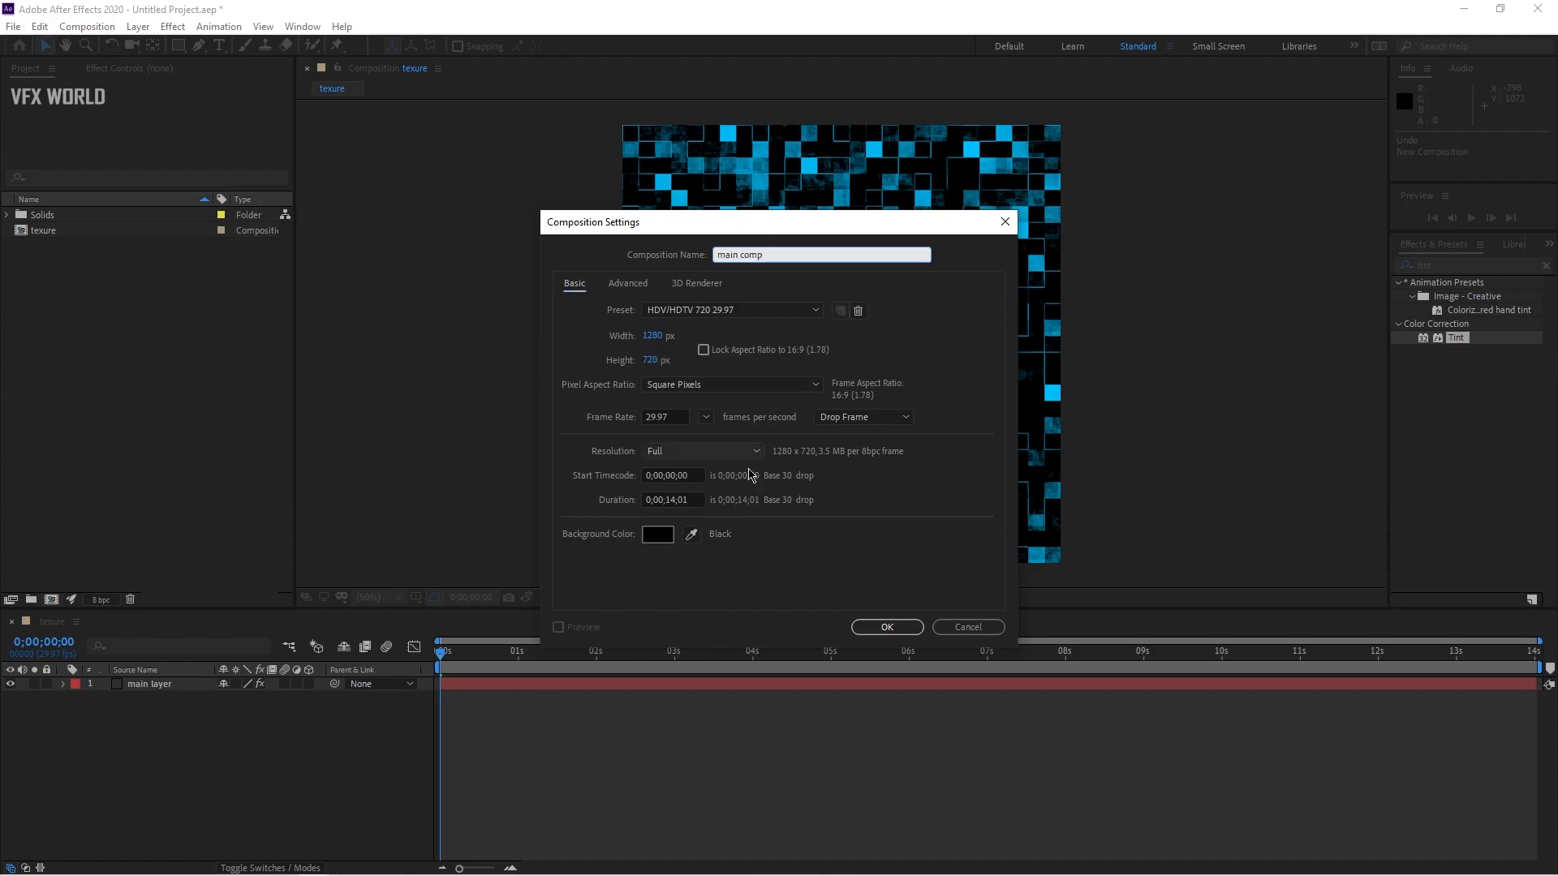
left_click(908, 629)
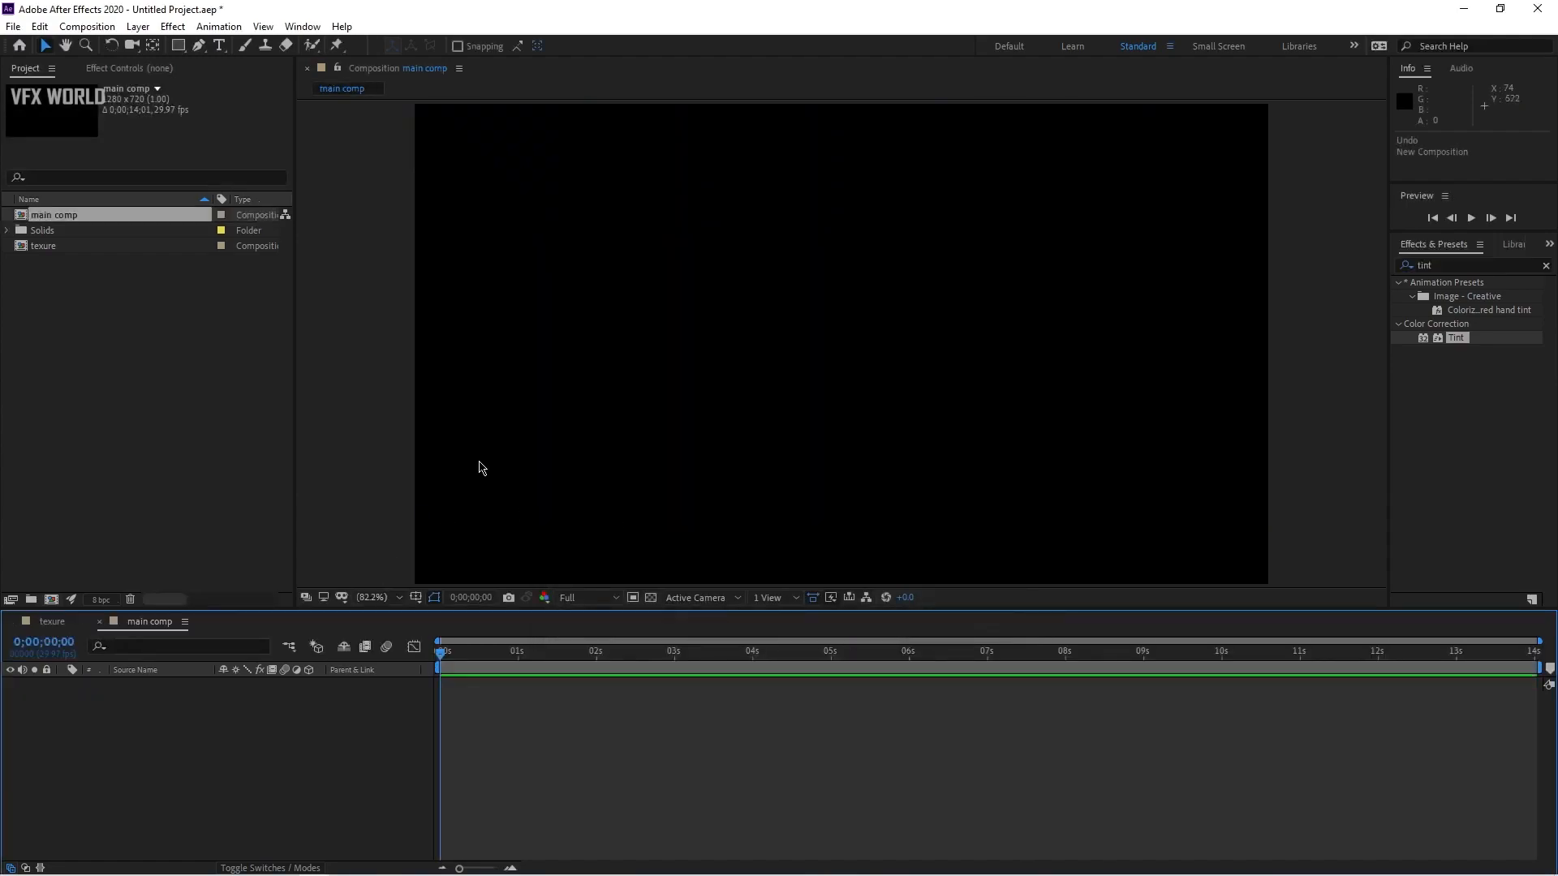
Step: Add a text layer reading "Bevel" in the main comp and return to the Selection tool
left_click(219, 45)
left_click(708, 366)
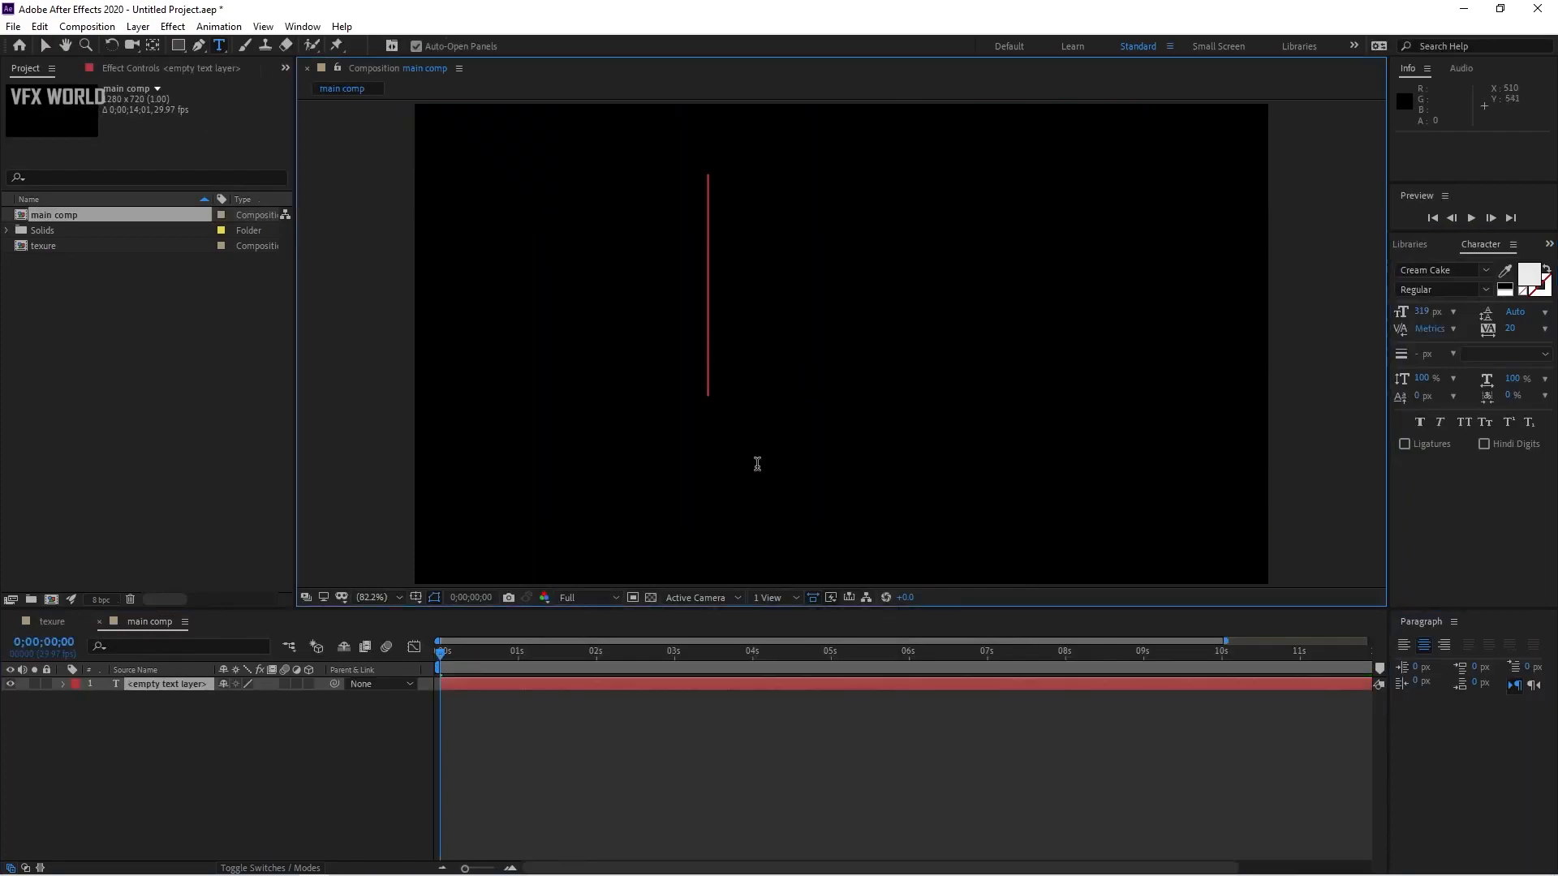
type("Bevel")
left_click(46, 50)
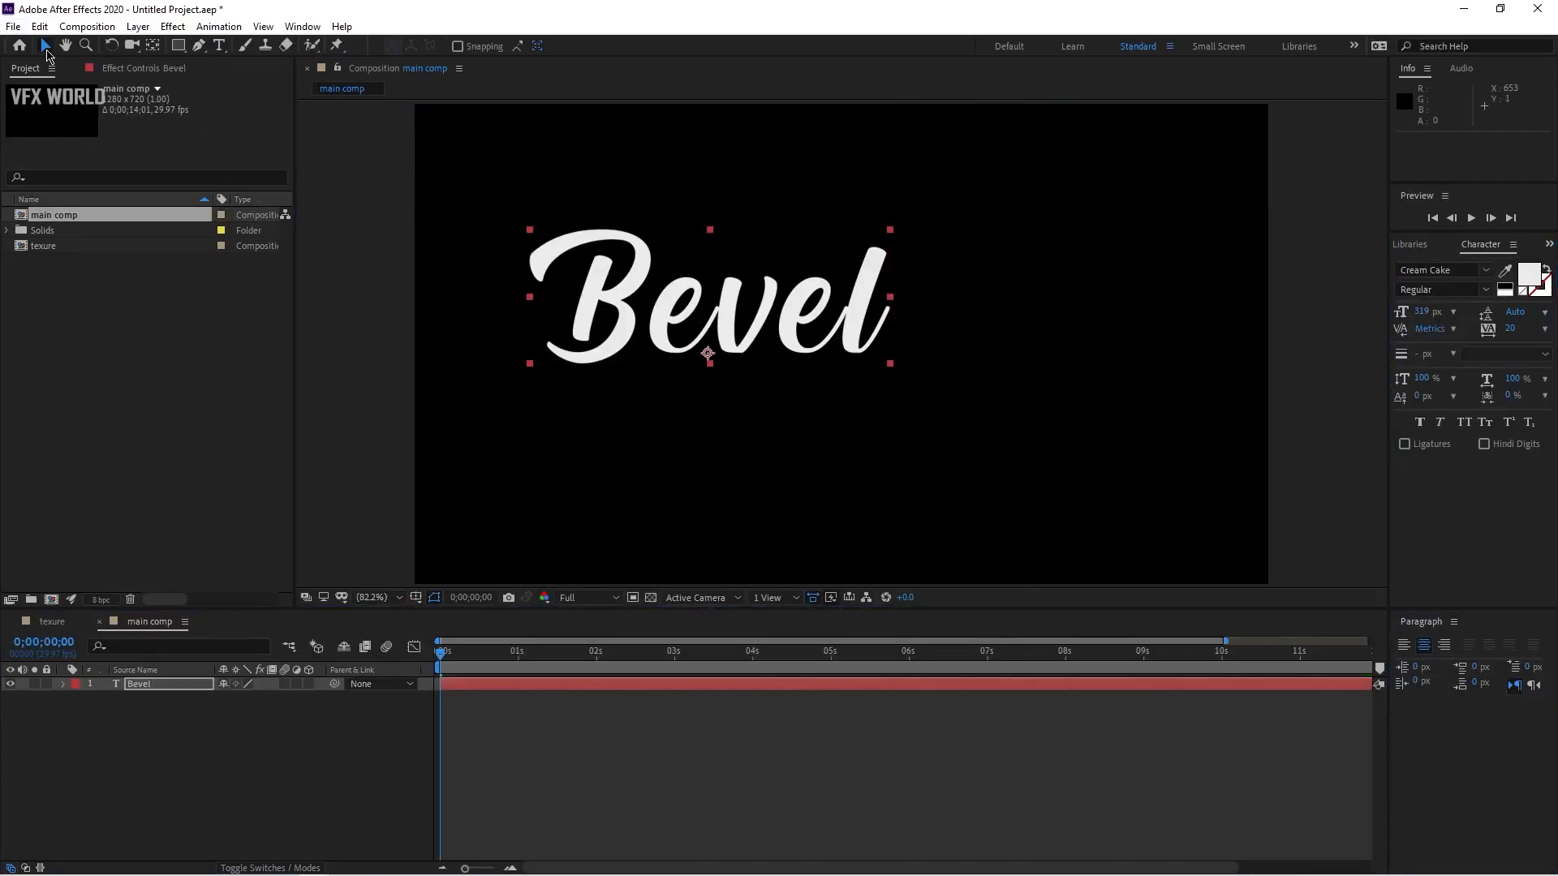
Step: Reposition the "Bevel" text toward the frame centre and set its tracking to 0
left_click_drag(755, 328, 879, 362)
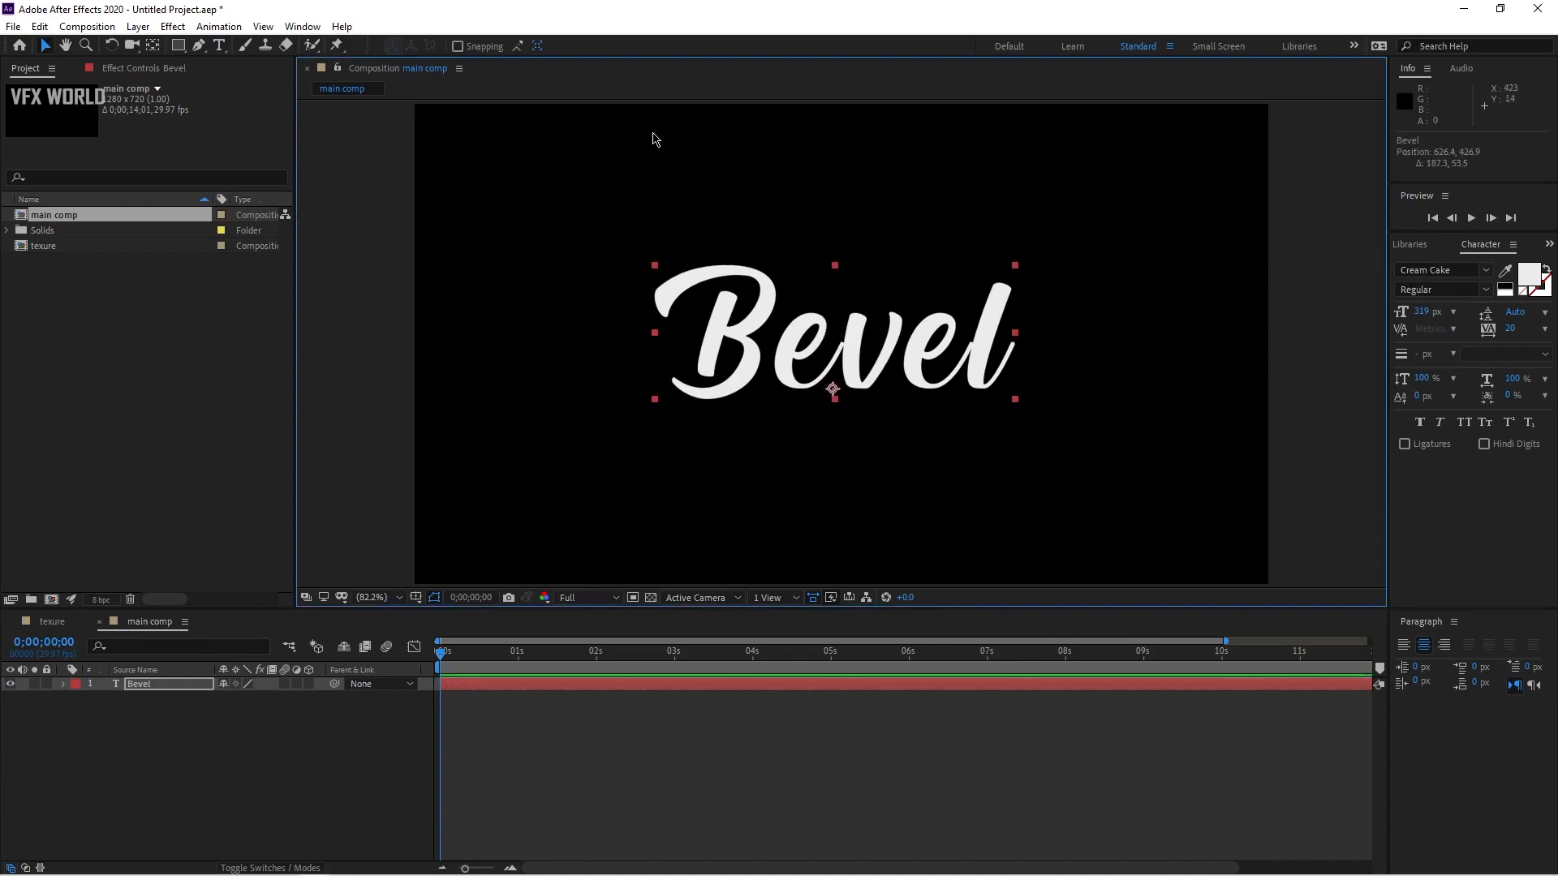
left_click(1544, 330)
left_click(1497, 459)
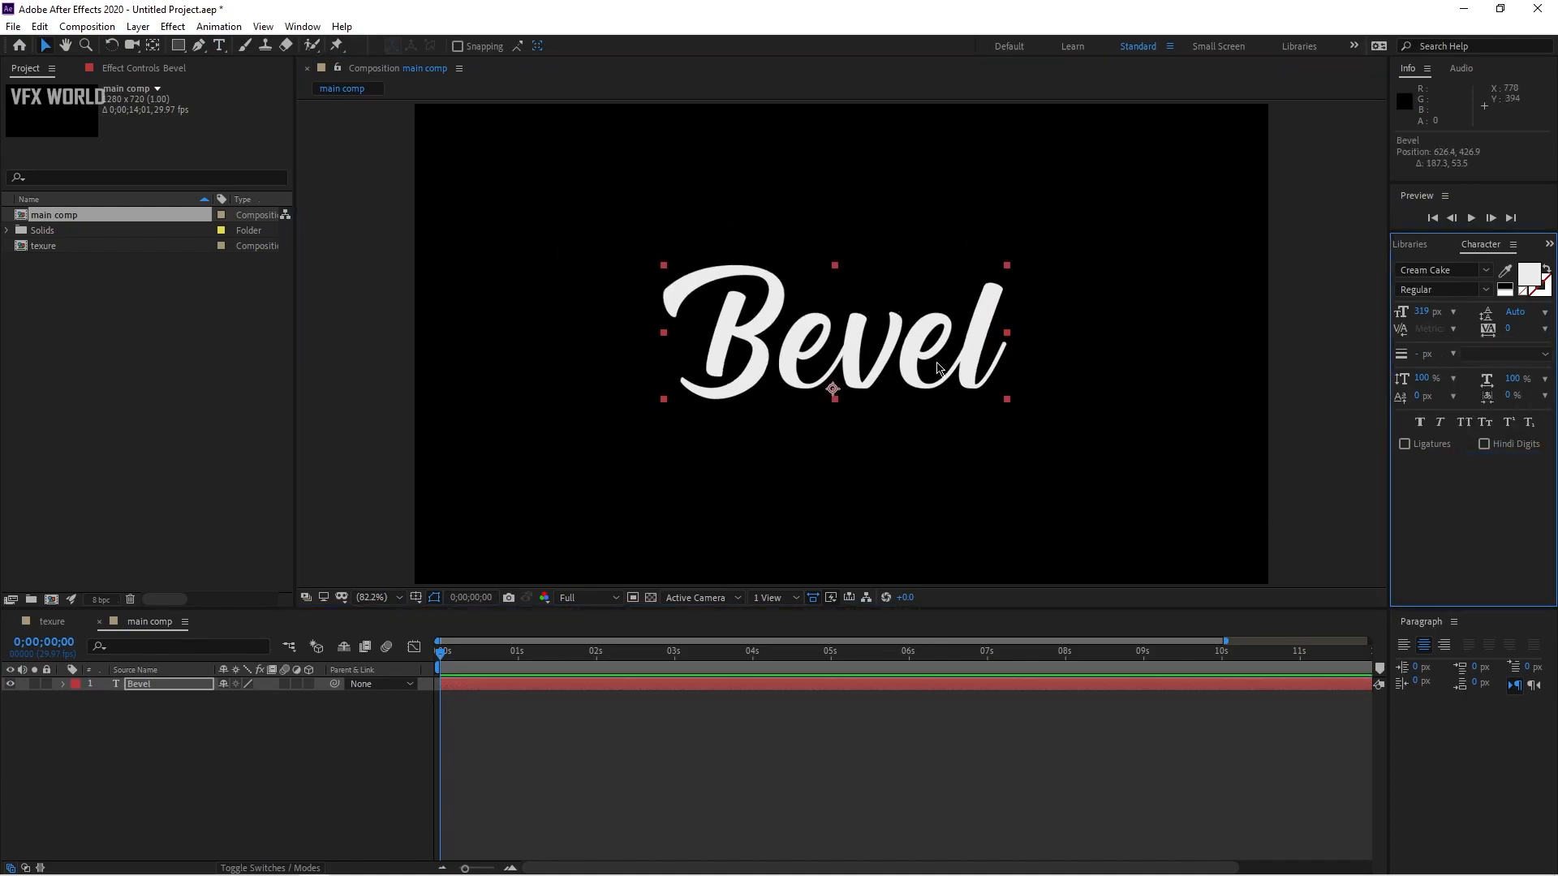
left_click_drag(916, 350, 902, 347)
Step: Hide the Bevel text layer and add a new composition-sized solid named "e3d"
left_click(122, 742)
left_click(11, 684)
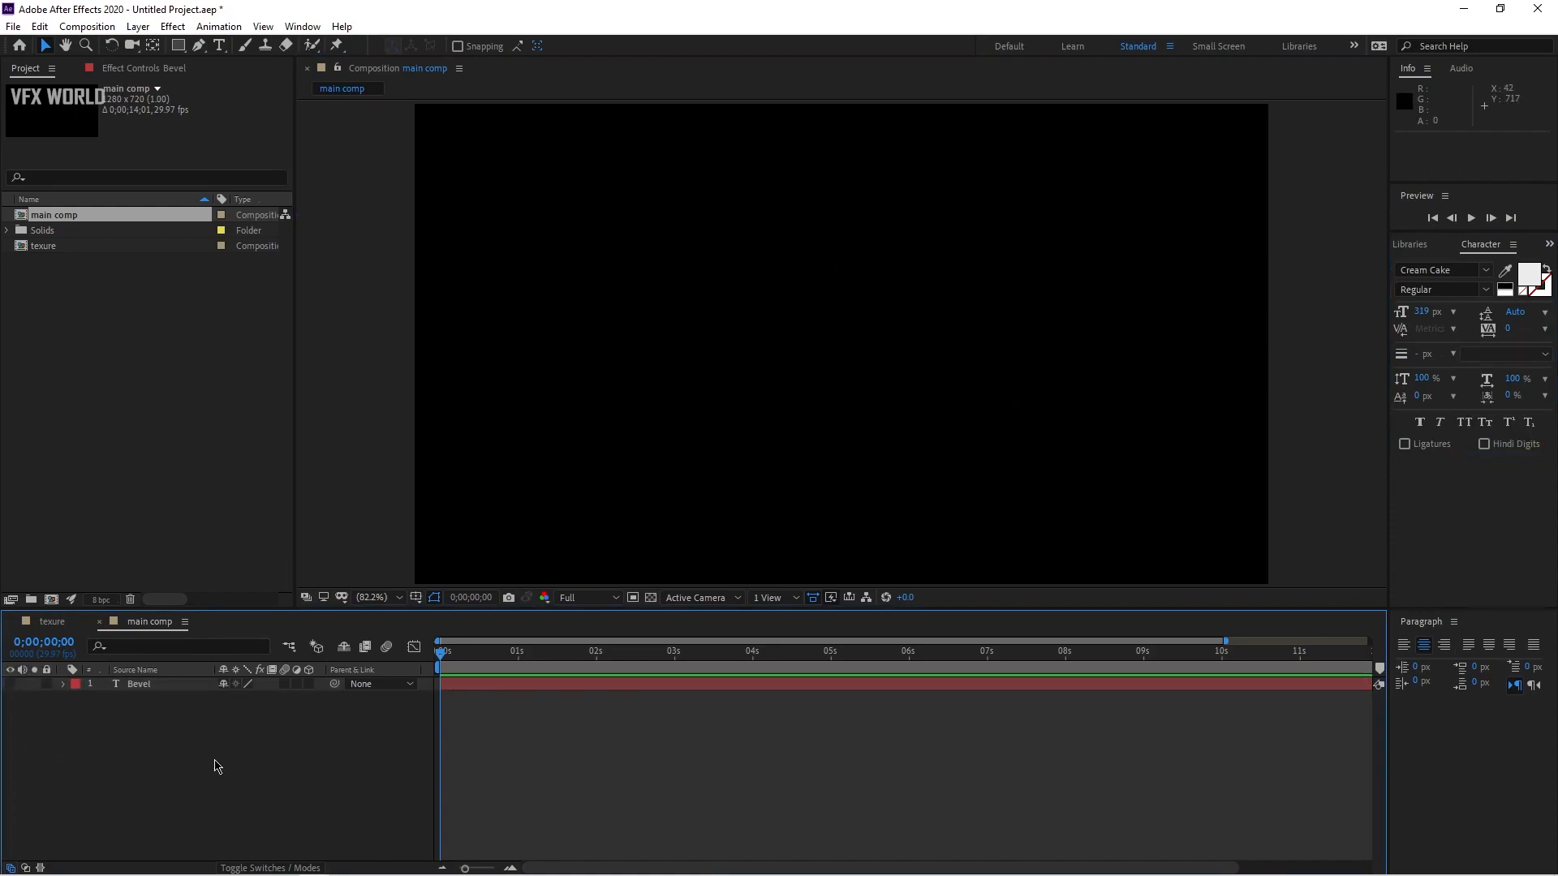
right_click(217, 767)
mouse_move(282, 581)
left_click(462, 629)
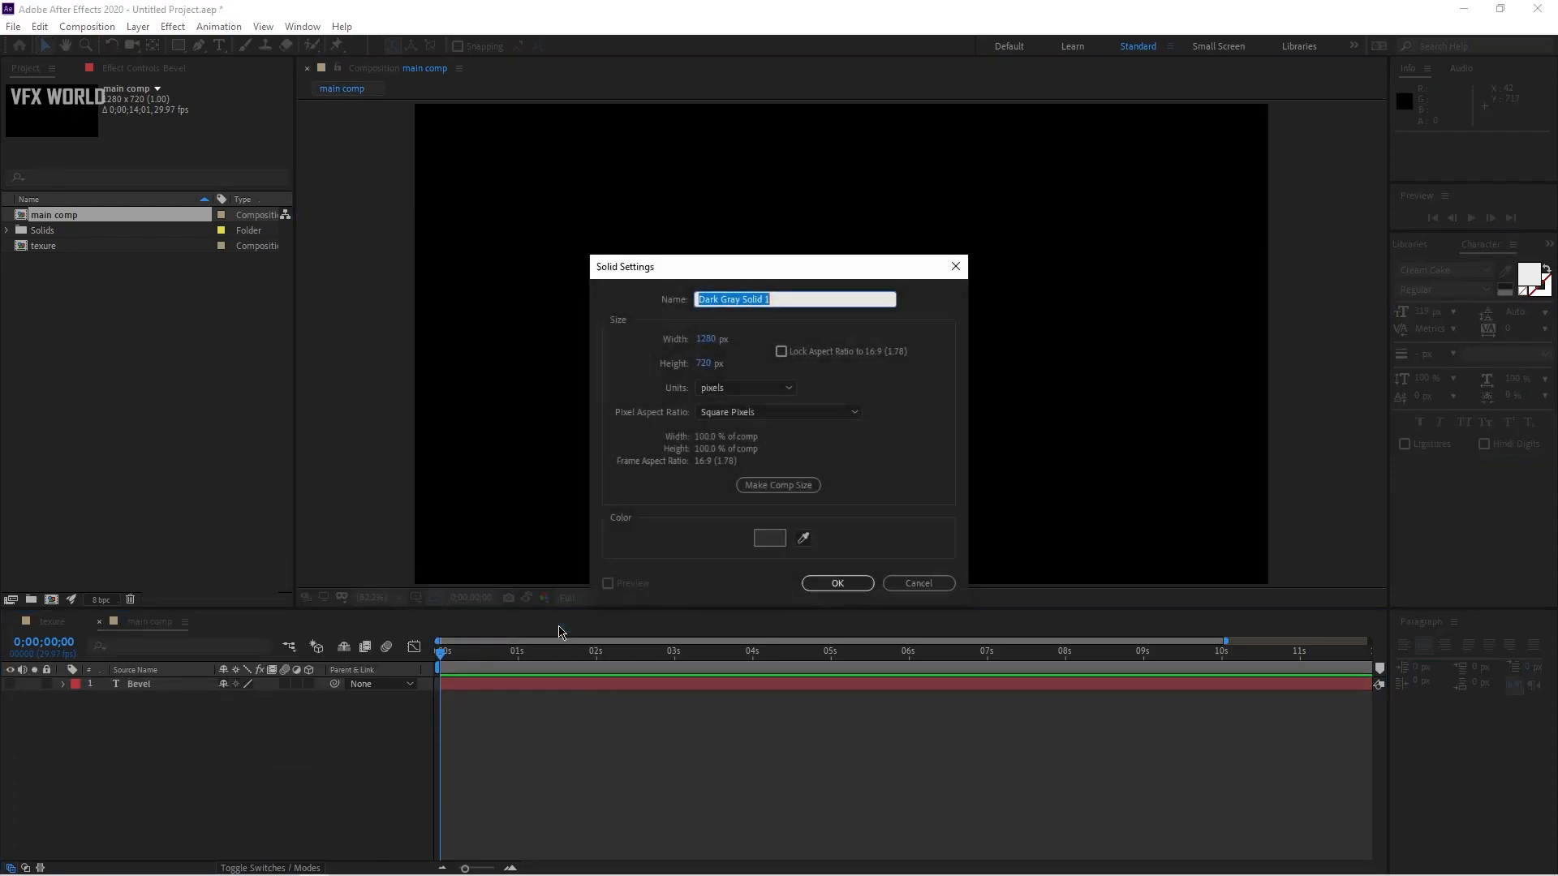
type("e3d")
left_click(835, 582)
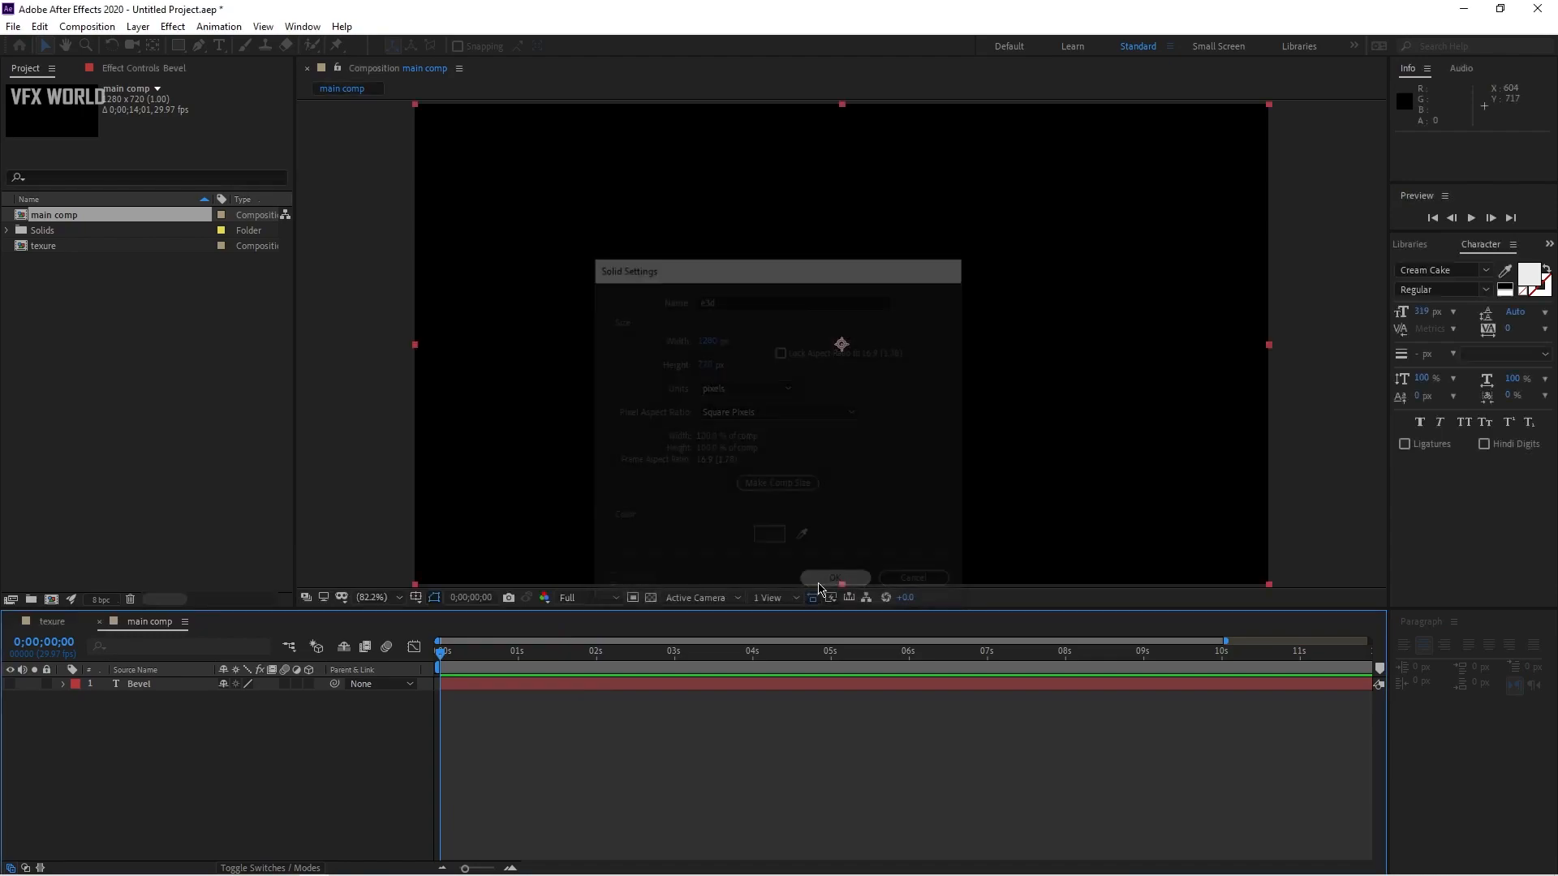
Step: Apply the Video Copilot Element effect to the e3d solid
left_click(126, 70)
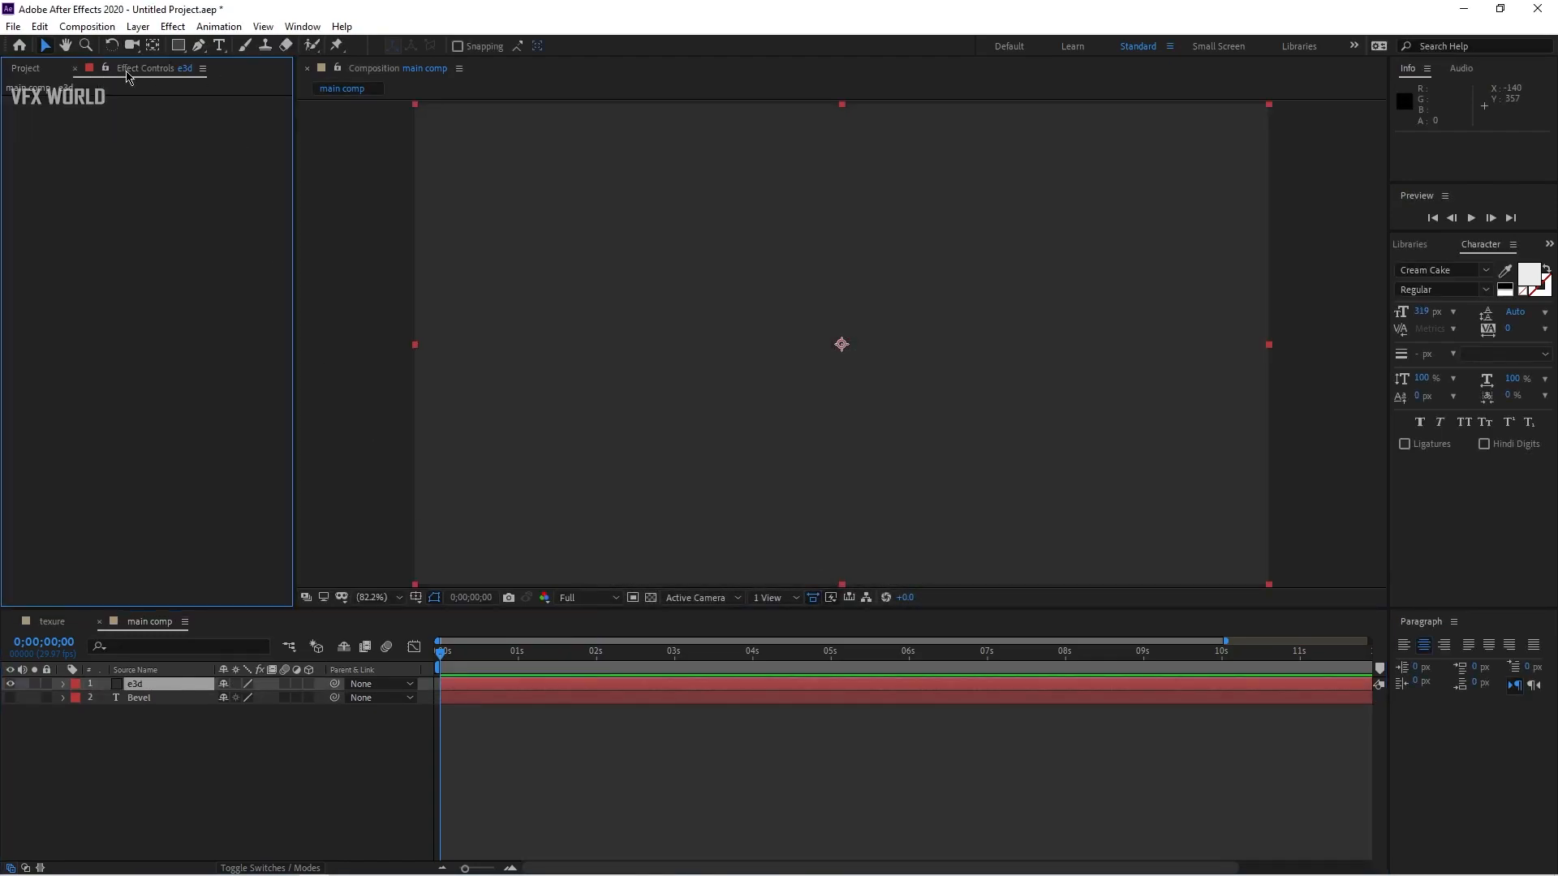
right_click(139, 162)
mouse_move(241, 620)
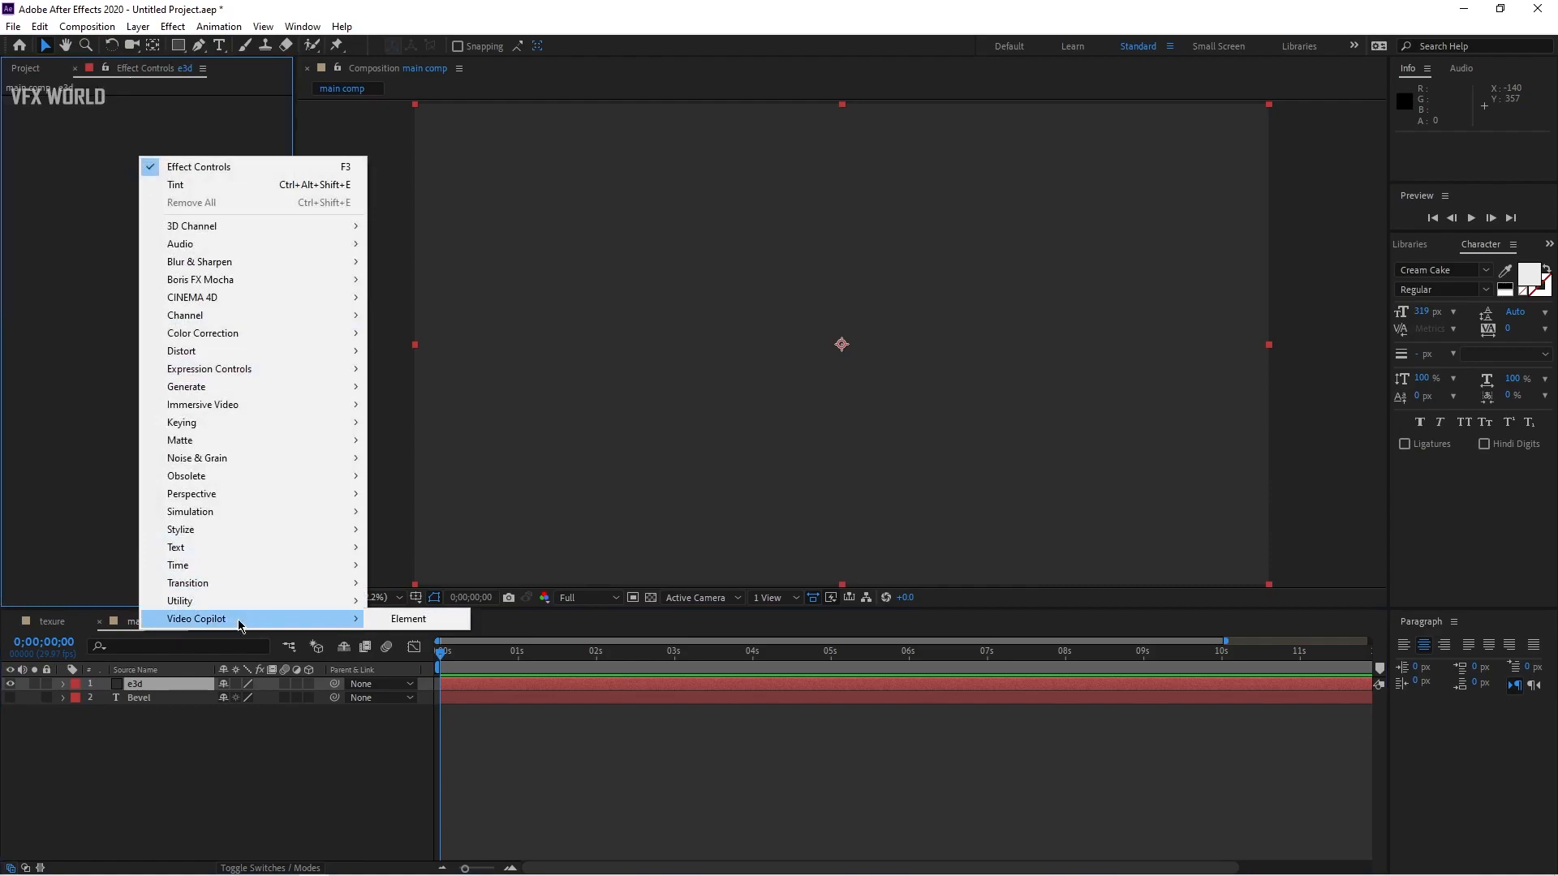
left_click(401, 619)
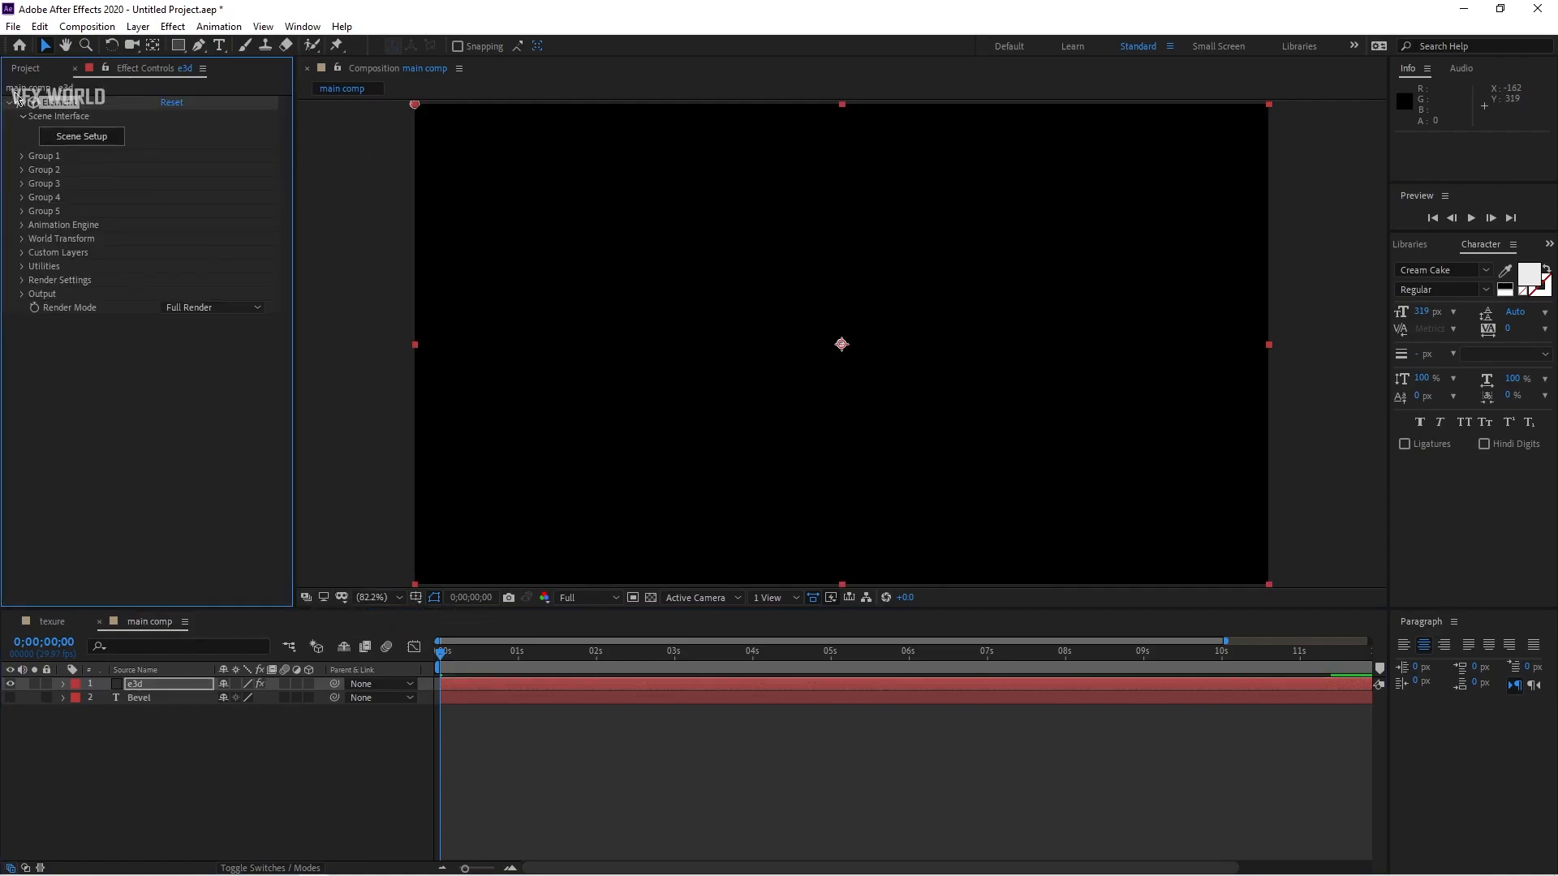
Step: Add the texure composition to the main comp, hide it, and reselect the e3d layer
left_click(26, 69)
left_click_drag(41, 245, 5, 727)
left_click(11, 712)
left_click(178, 684)
left_click(151, 72)
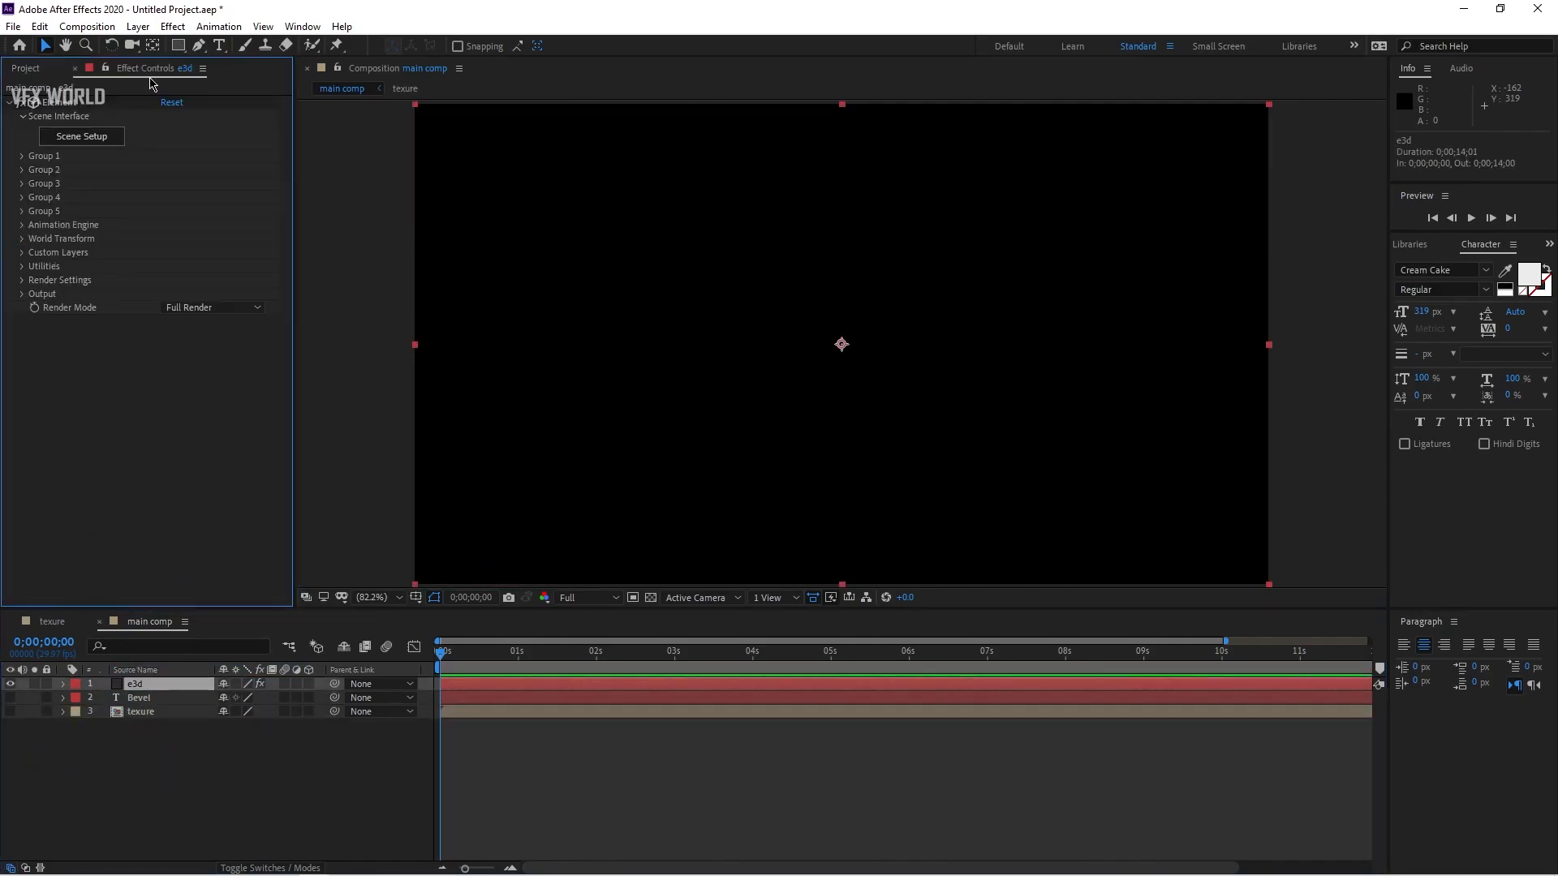
Step: In Element's Custom Text and Masks, set Path Layer 1 to the Bevel text layer
left_click(22, 253)
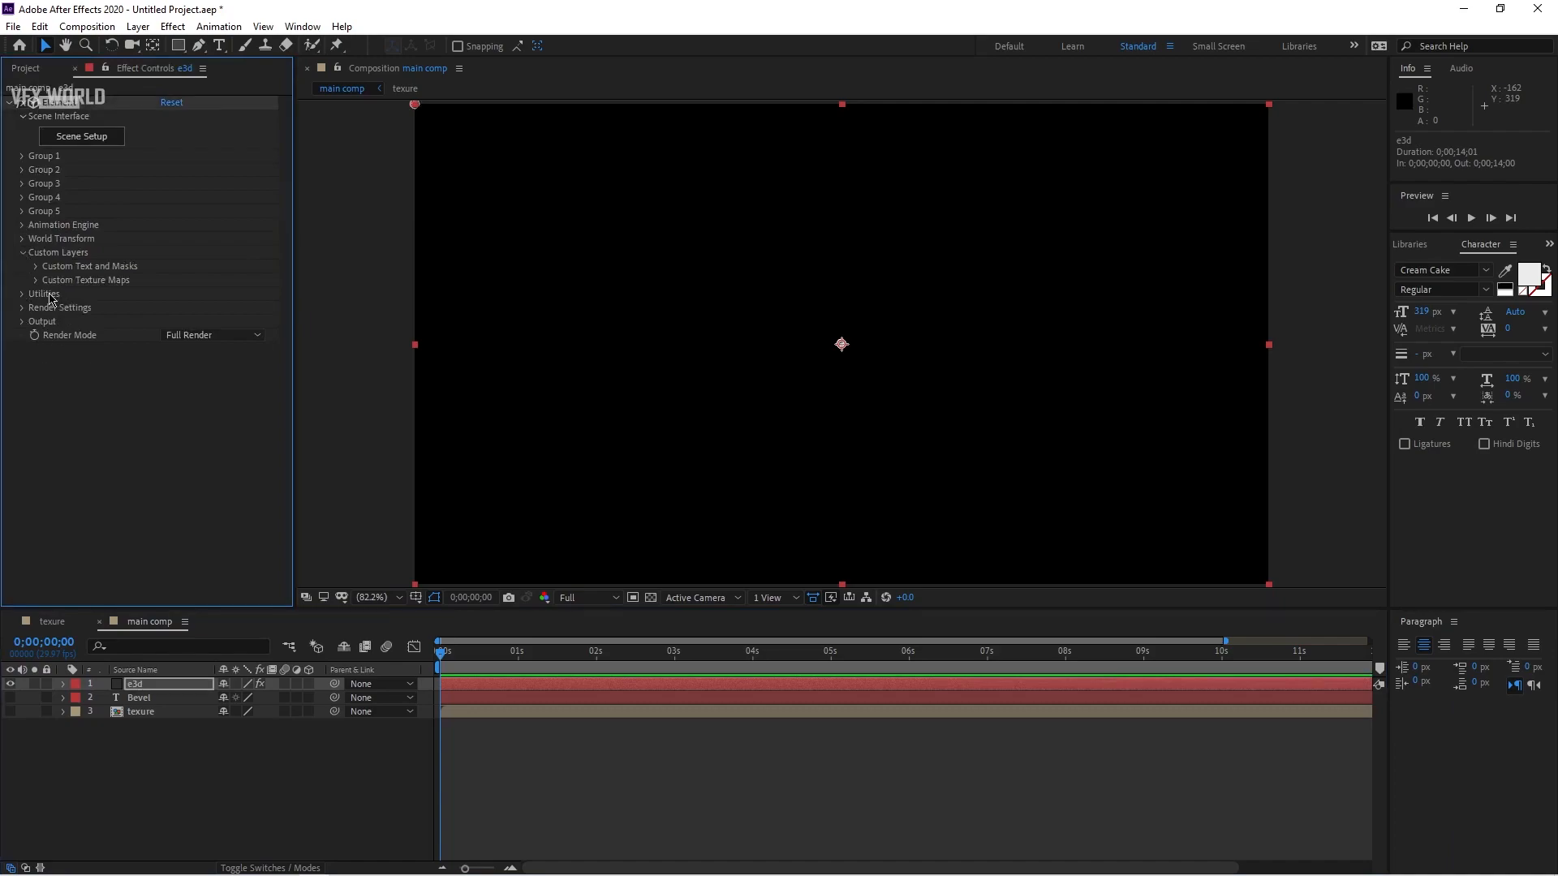
left_click(36, 266)
left_click(185, 280)
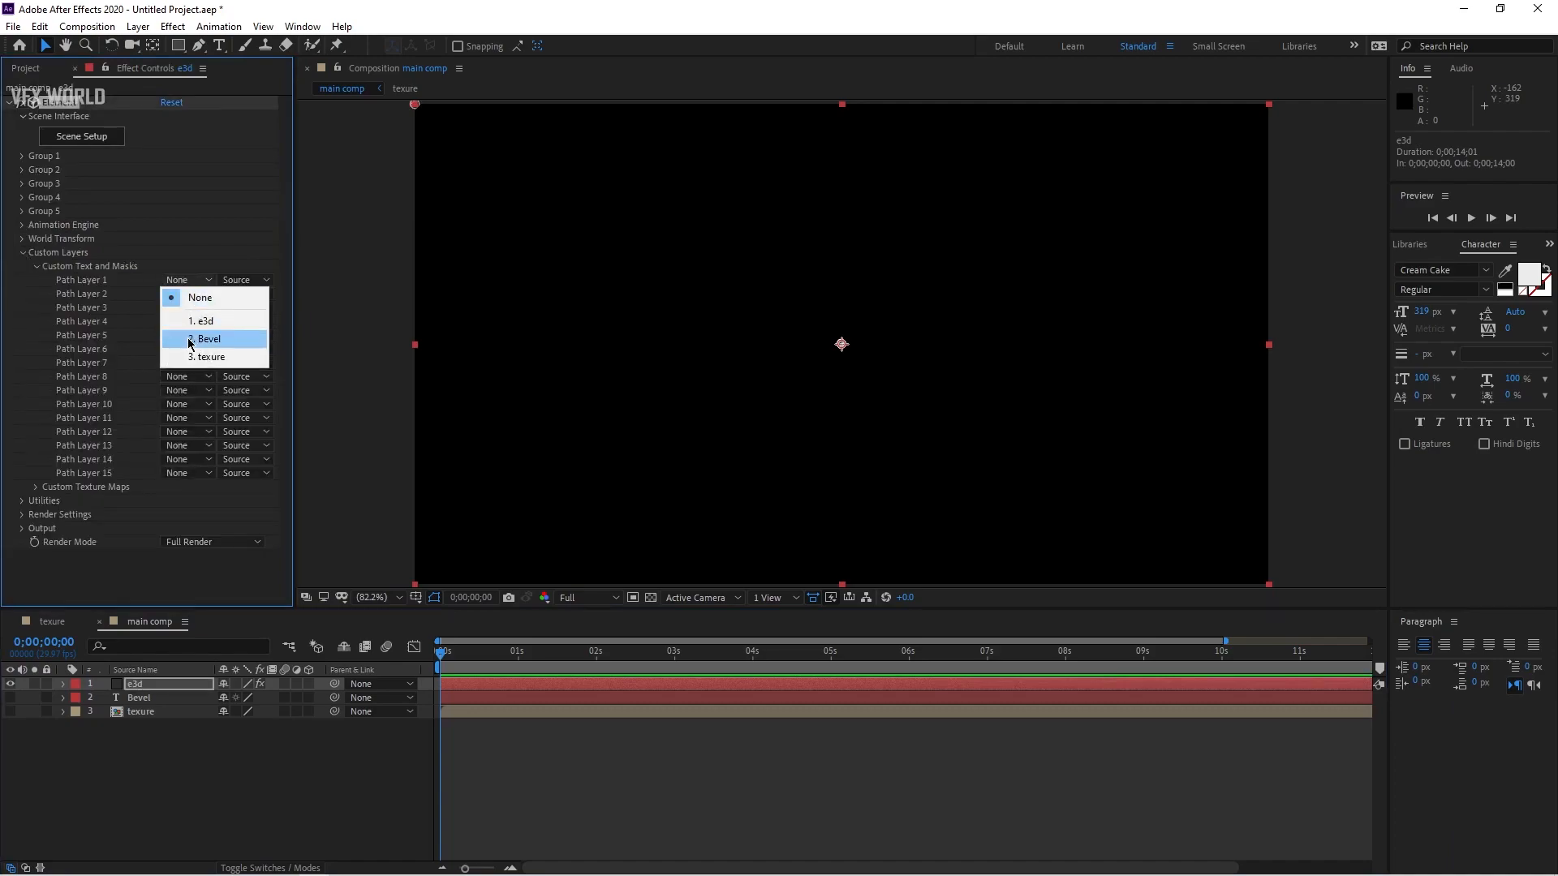
left_click(240, 345)
Step: In Element's Custom Texture Maps, set Layer 1 to the texure layer
left_click(35, 267)
left_click(35, 280)
left_click(182, 293)
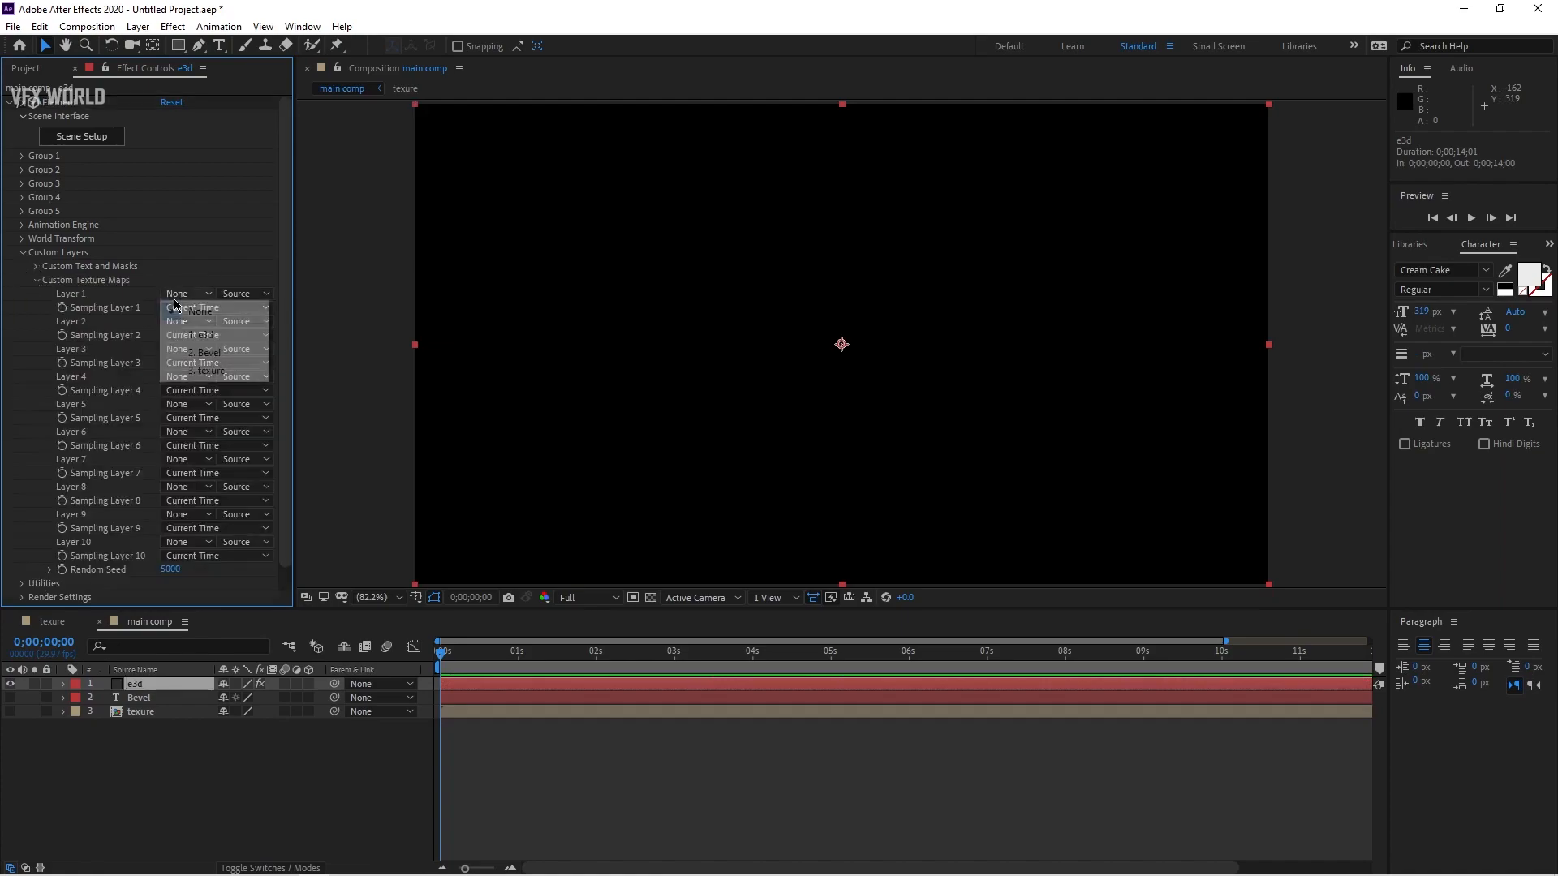
left_click(225, 371)
left_click(35, 280)
Step: Open Element's Scene Setup and extrude the custom text path into a 3D model
left_click(103, 138)
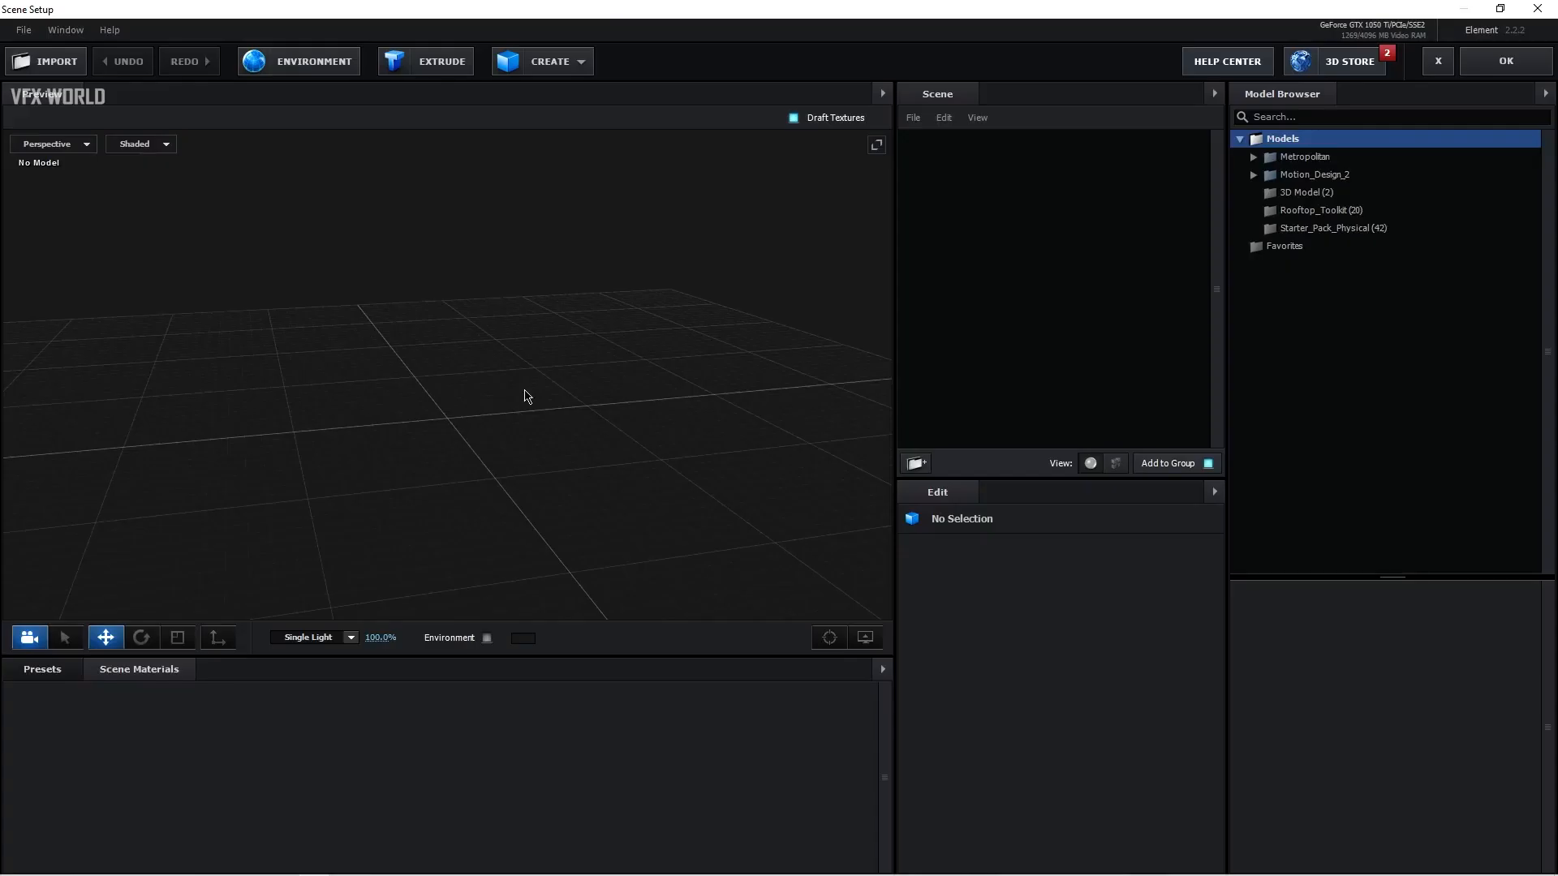
left_click(456, 65)
scroll(462, 498, "up", 5)
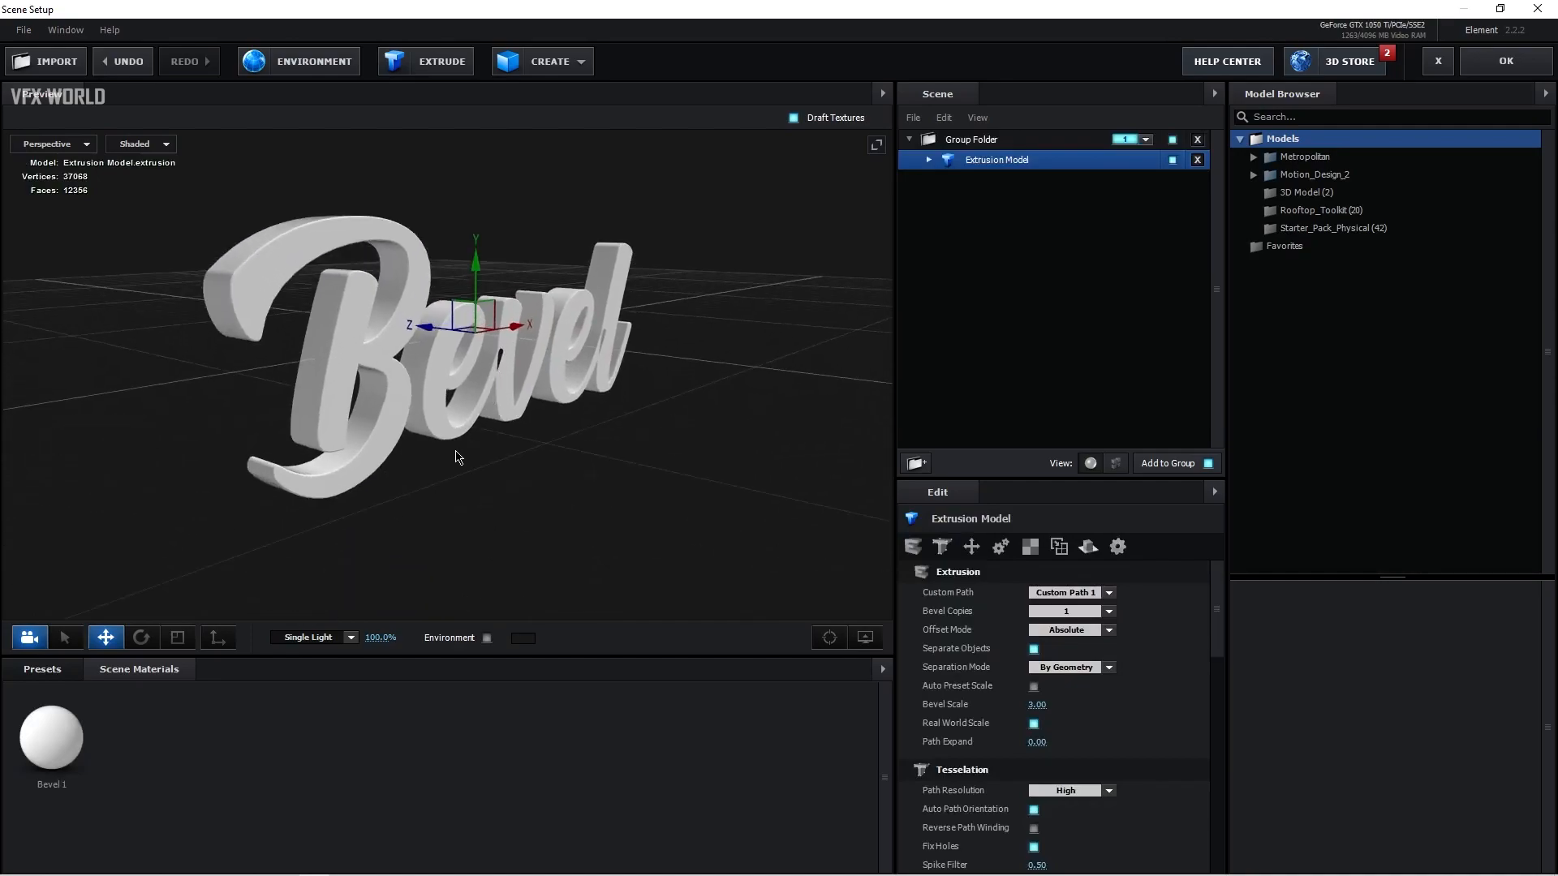
scroll(459, 458, "up", 2)
mouse_move(459, 457)
left_mouse_down()
mouse_move(503, 478)
mouse_move(472, 471)
left_mouse_up()
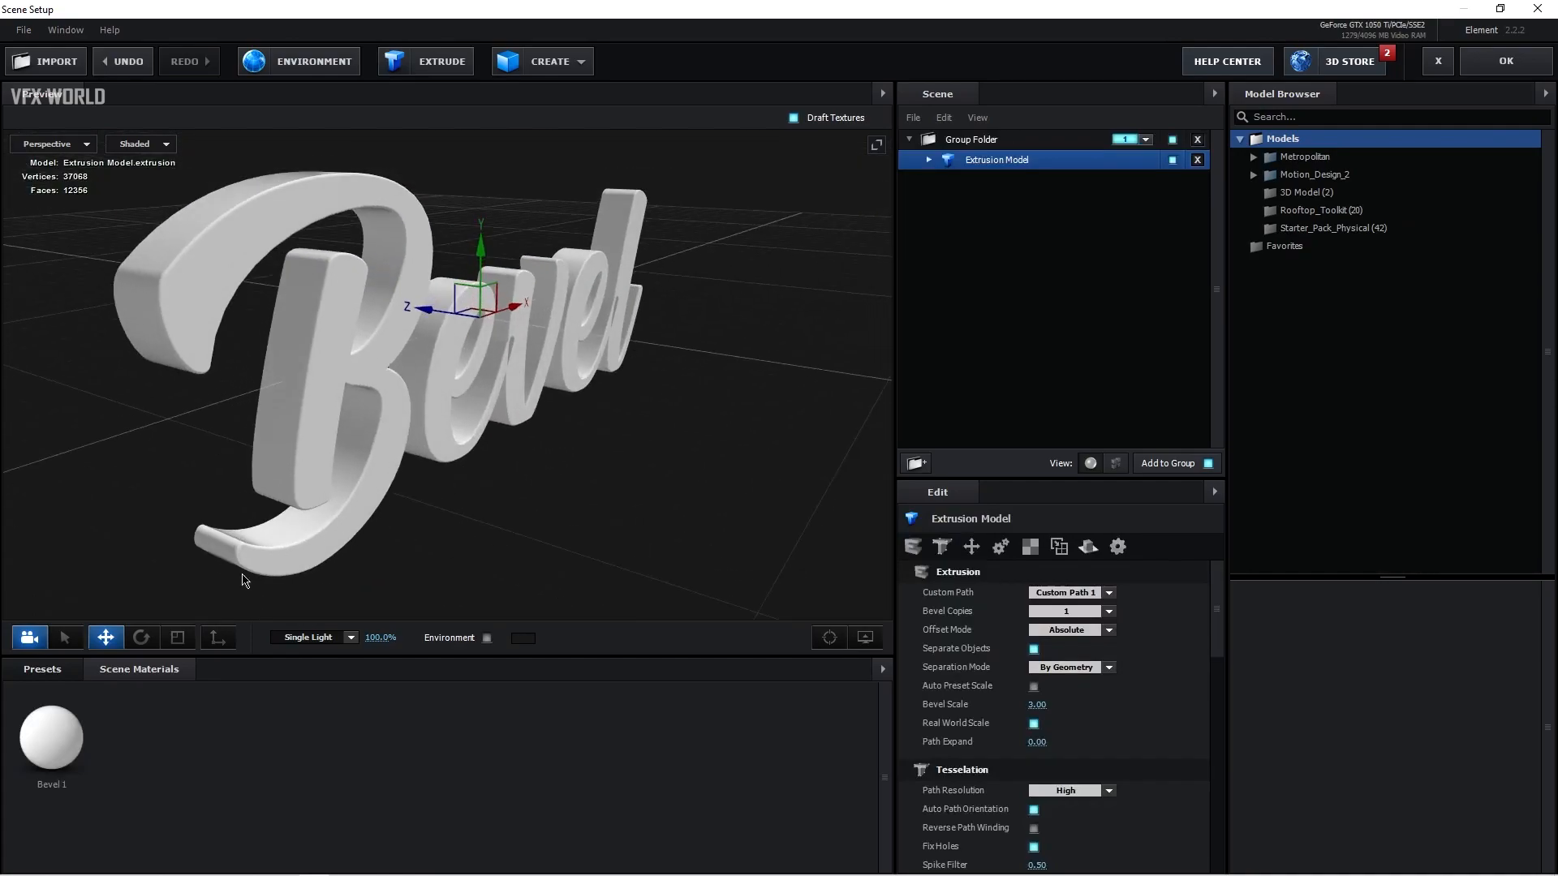
Step: Rename the extrusion model to "top"
left_click(178, 636)
left_click_drag(404, 315, 419, 314)
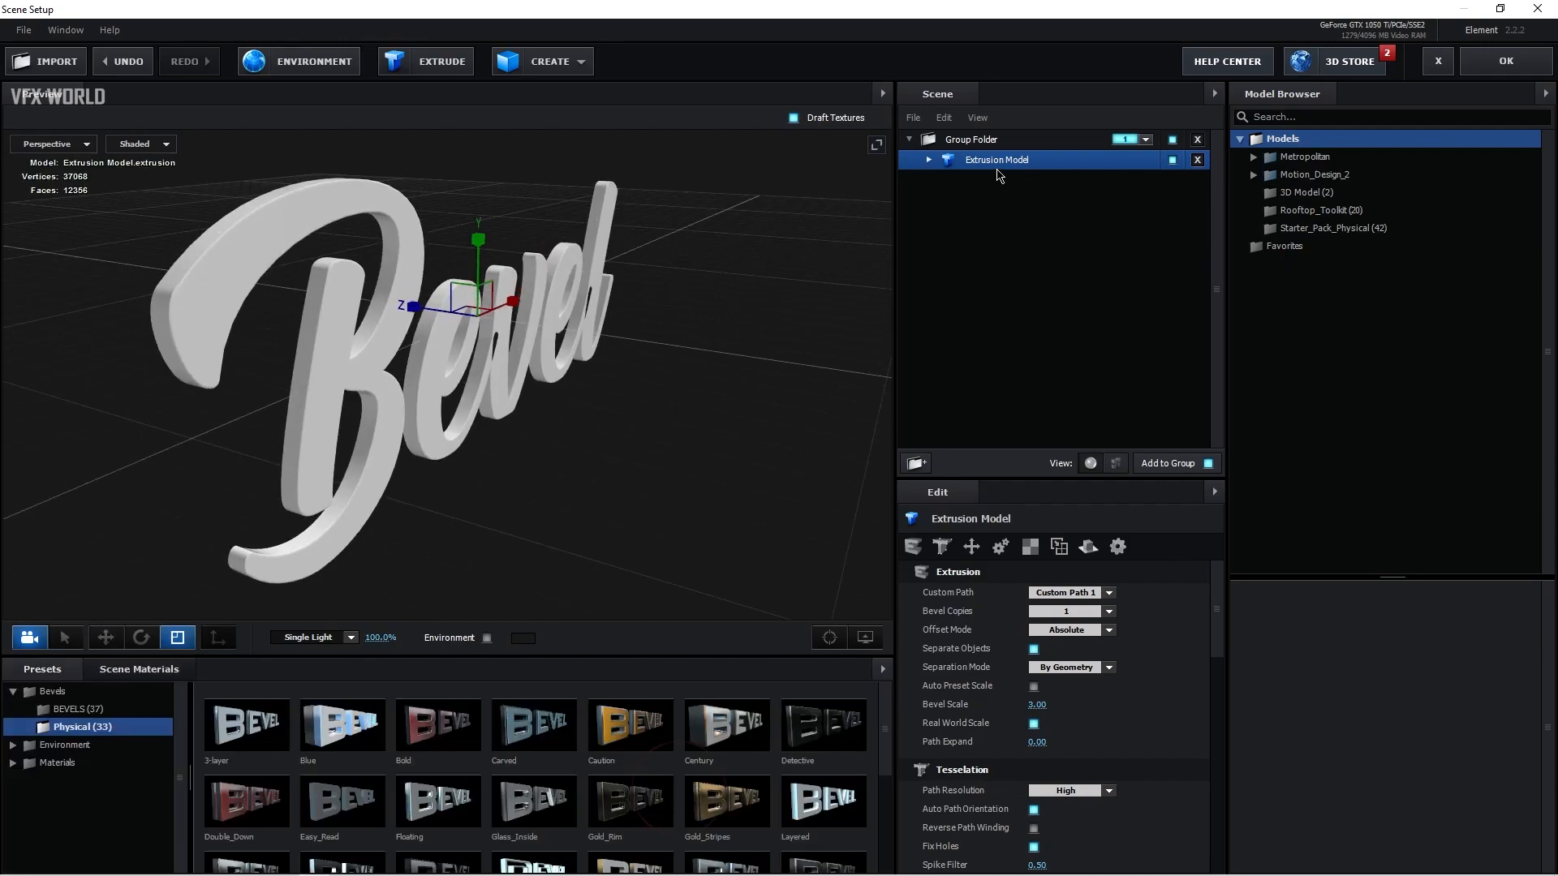
right_click(997, 161)
left_click(1027, 279)
type("top")
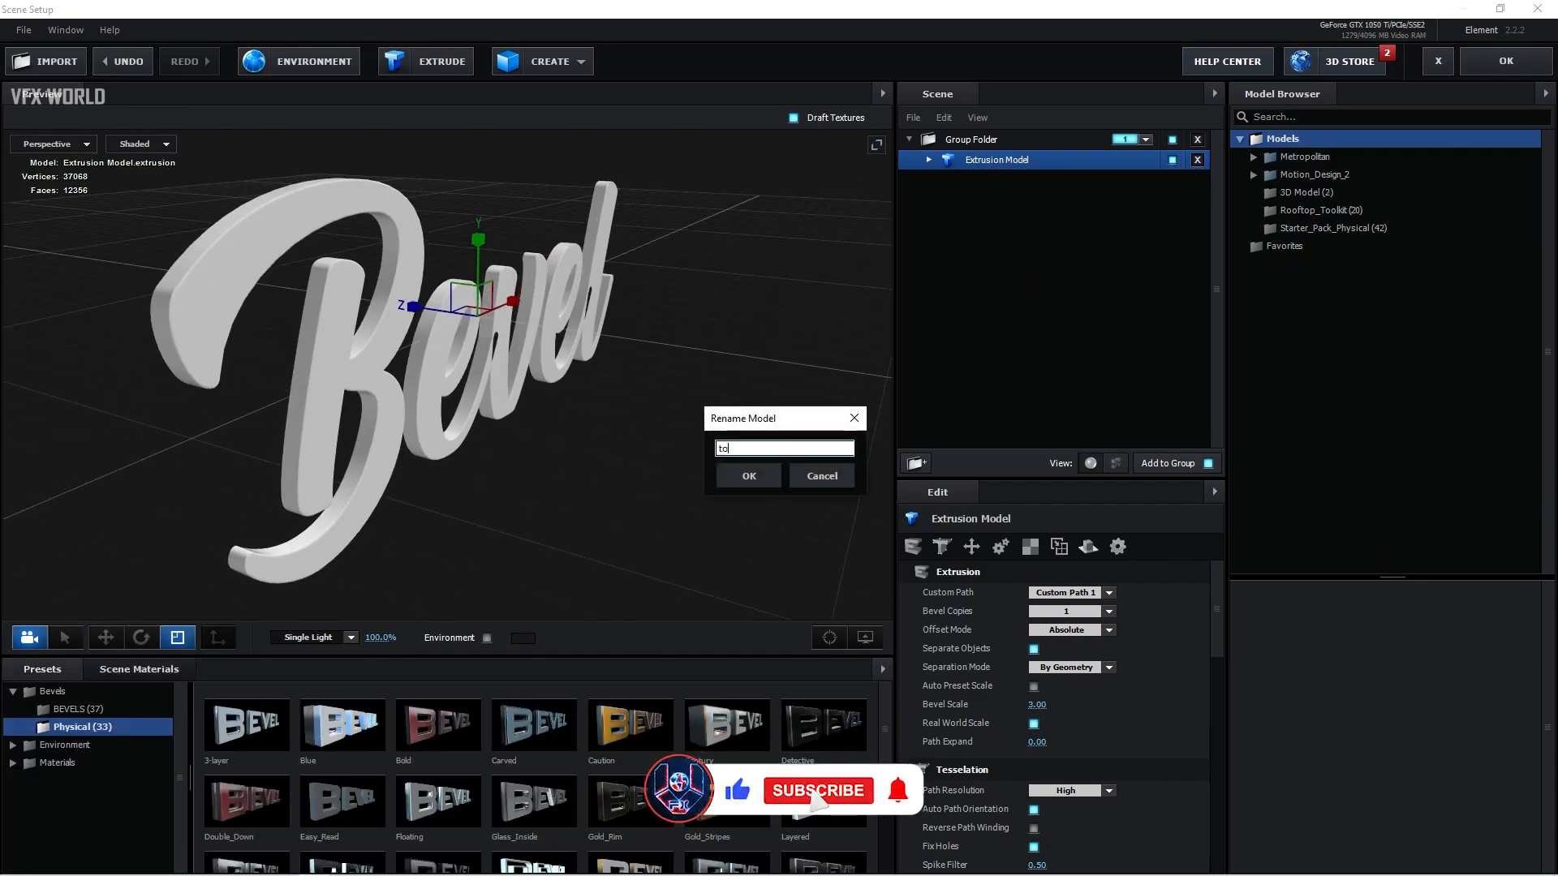
left_click(749, 475)
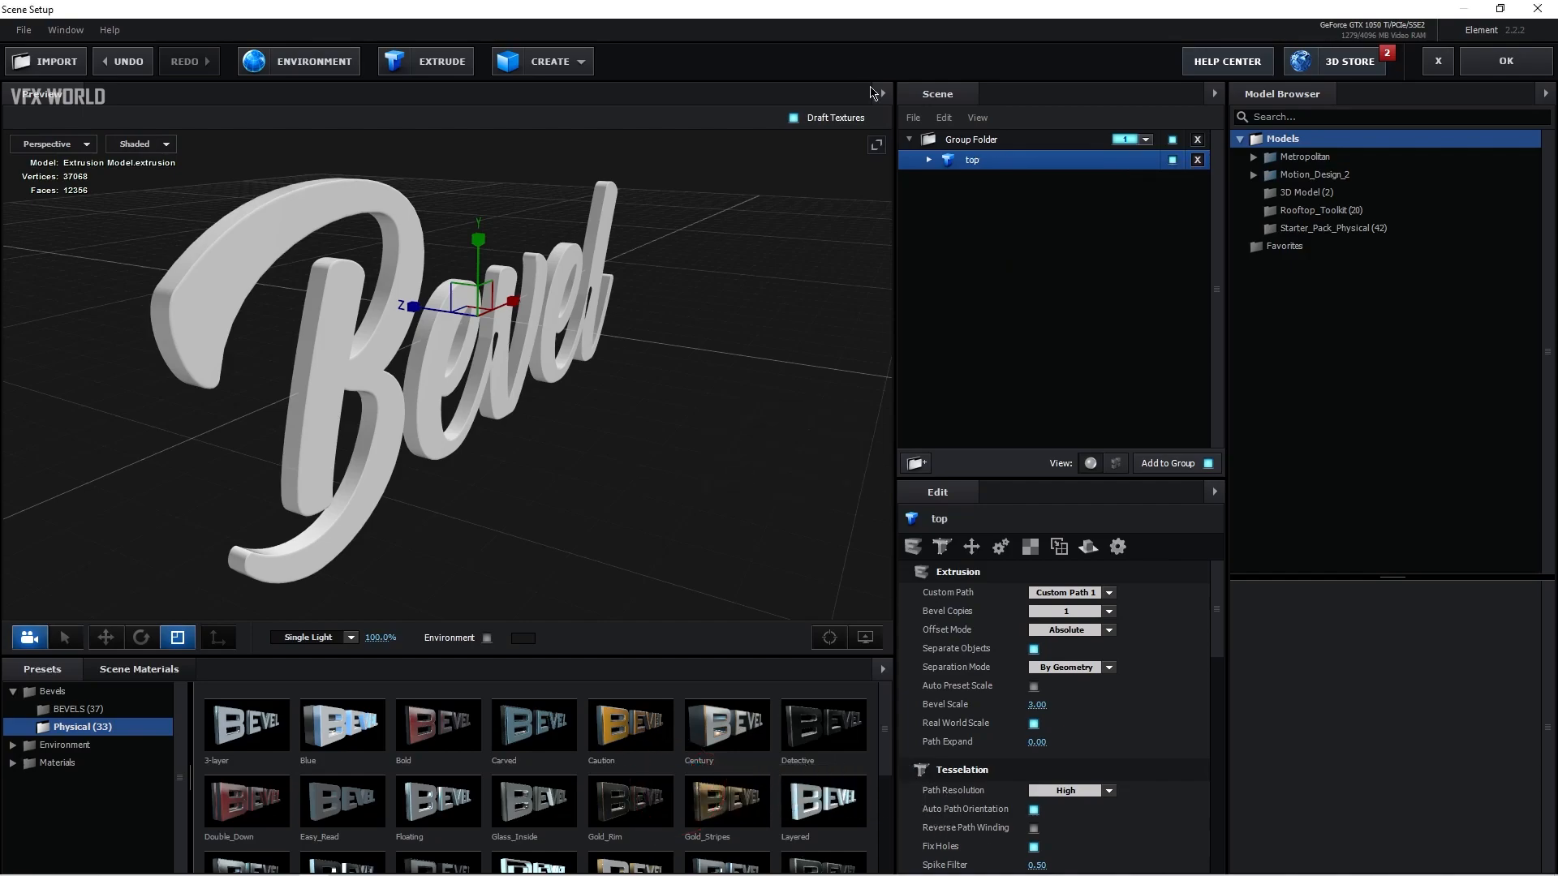
Step: Duplicate the top model and offset the copy backward along the Z axis
right_click(984, 155)
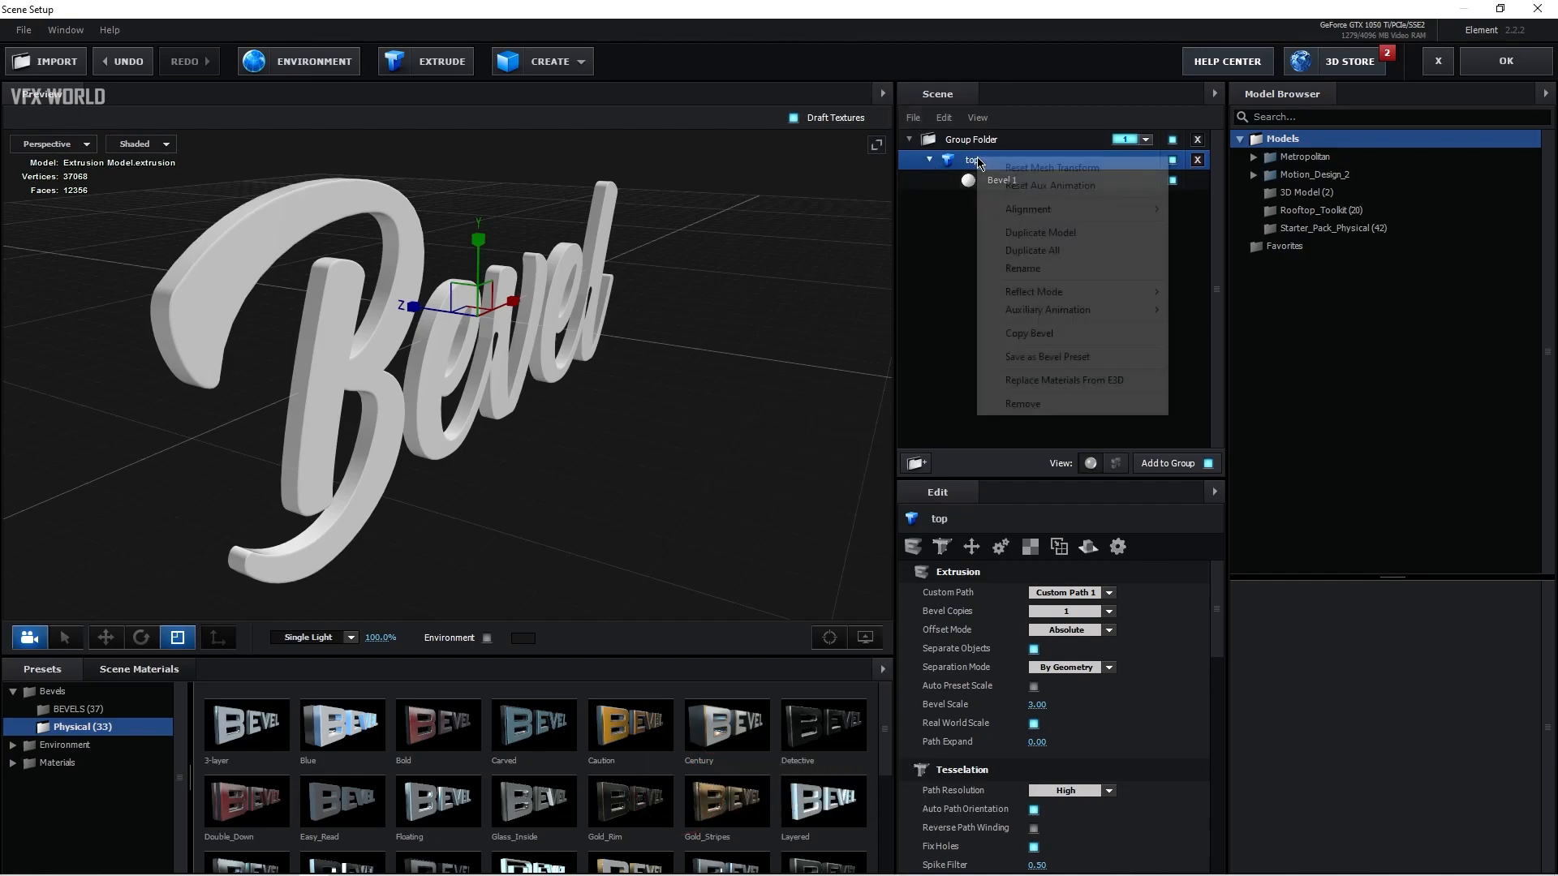
left_click(1042, 234)
key("w")
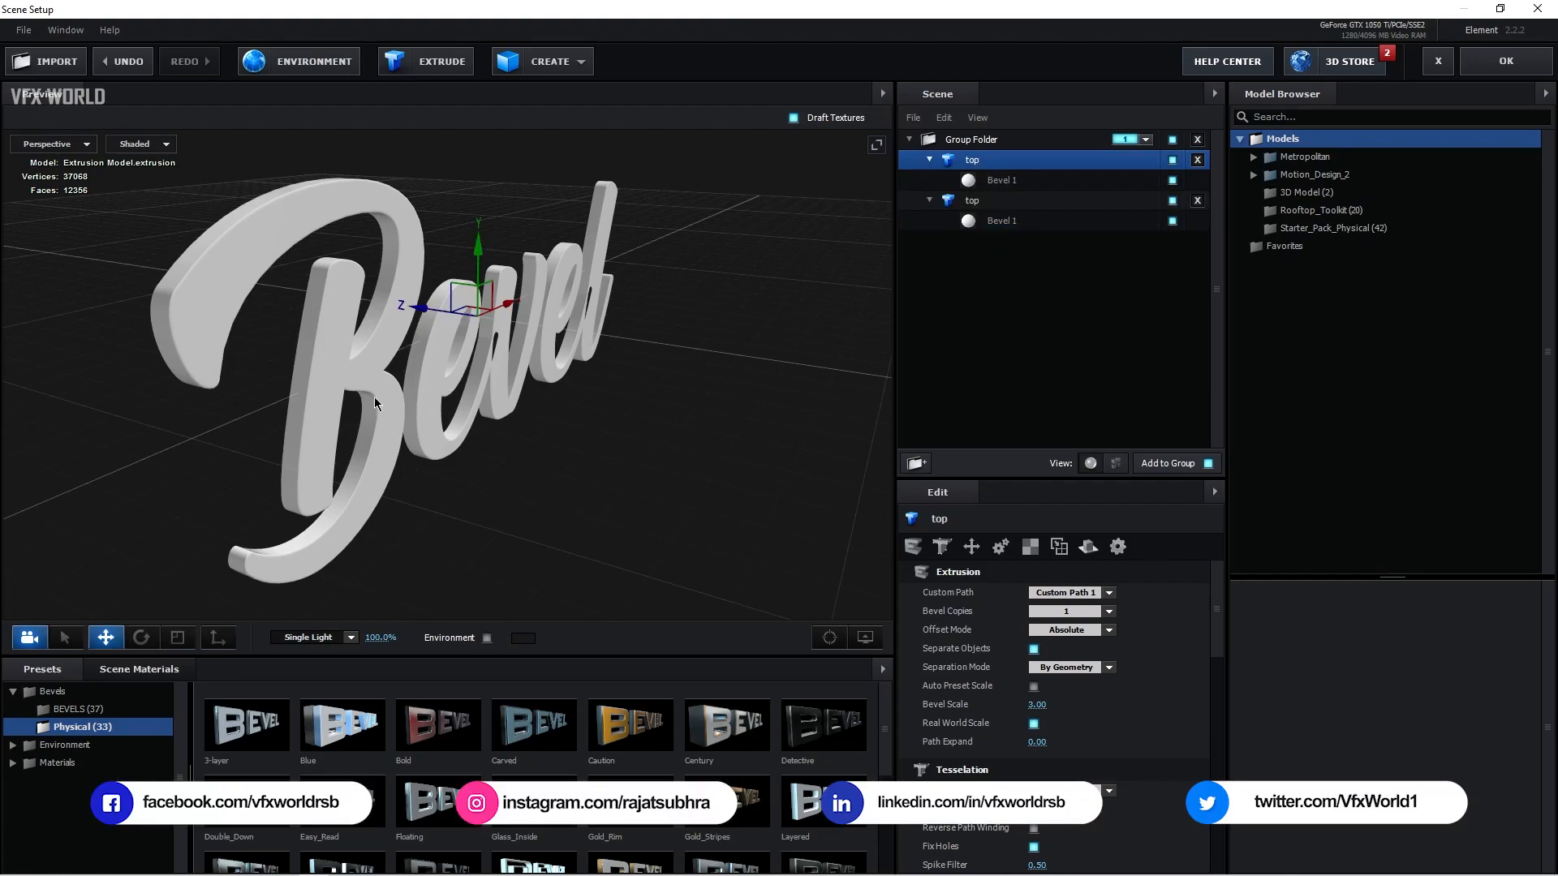
left_click_drag(427, 315, 372, 308)
left_click_drag(386, 425, 432, 438)
left_click(177, 636)
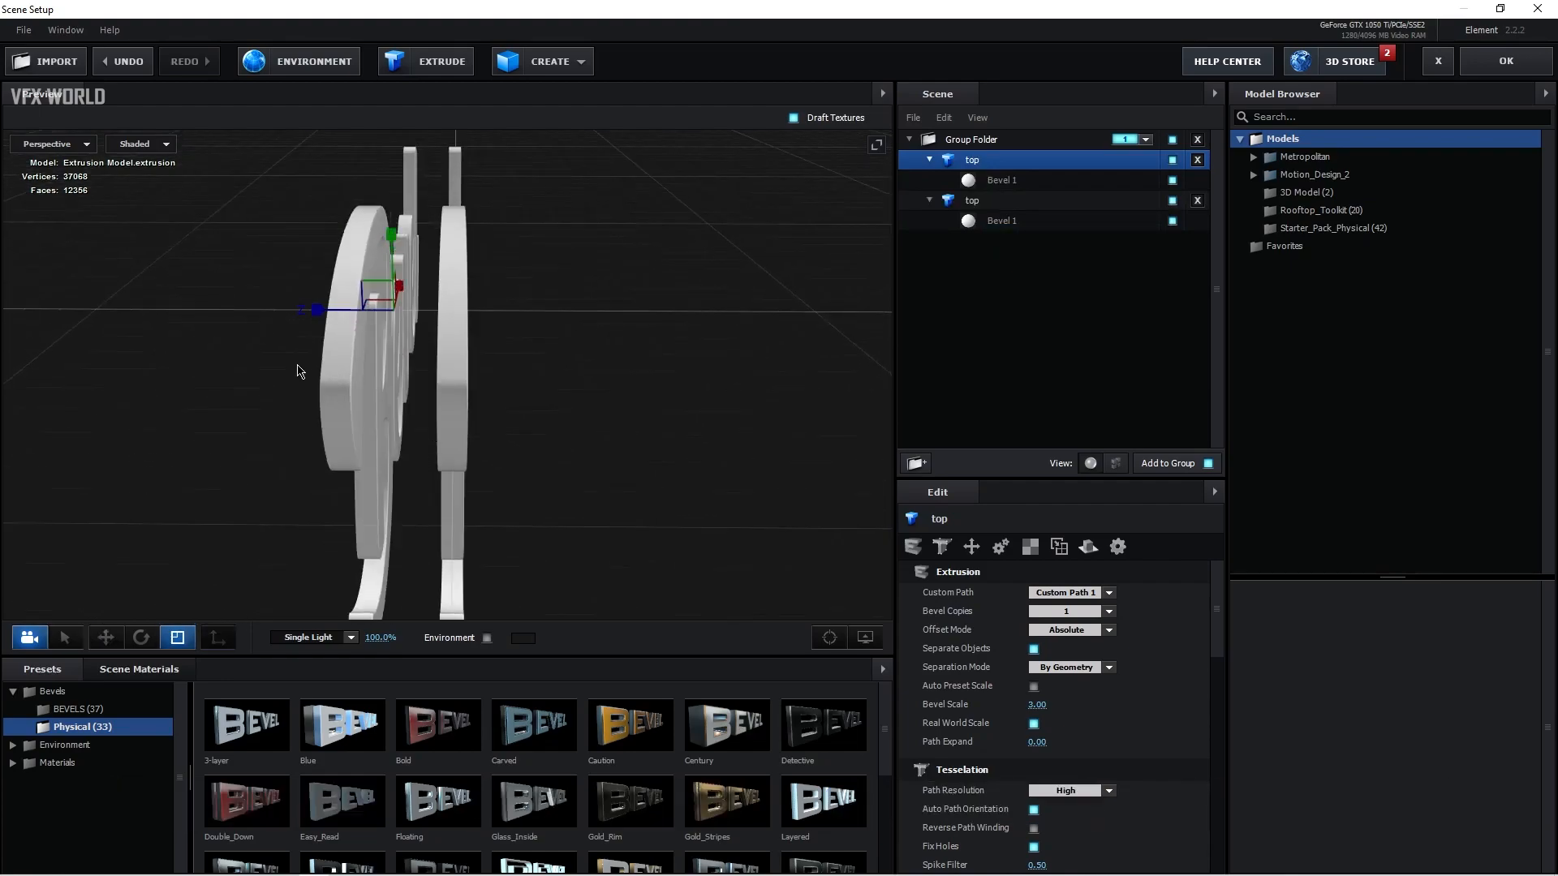
left_click_drag(318, 315, 304, 323)
left_click(106, 637)
left_click_drag(574, 505, 573, 528)
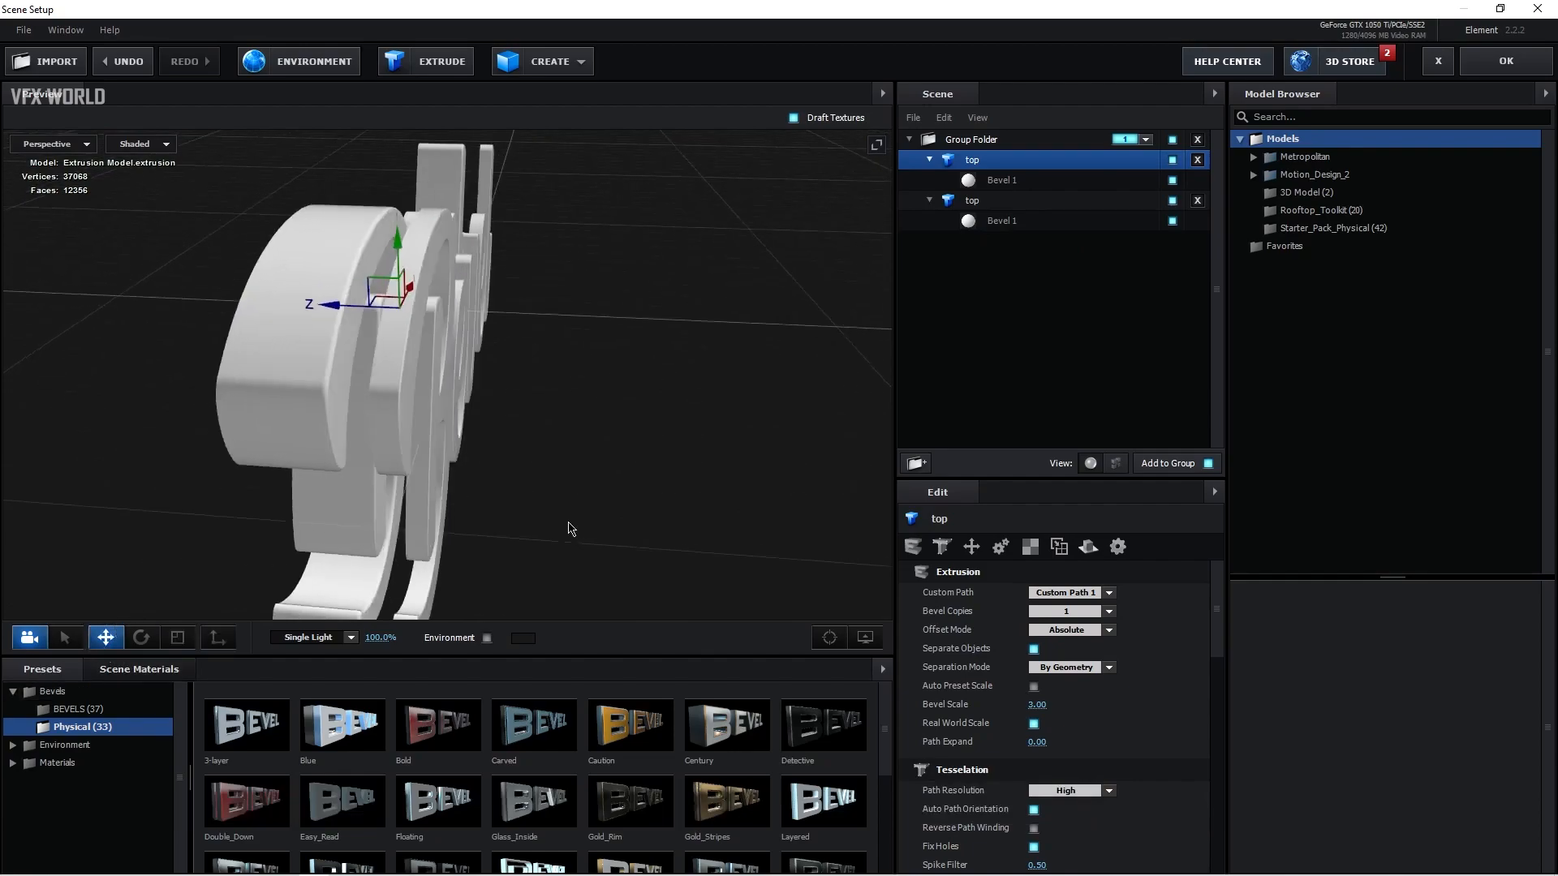
Step: Adjust the duplicate's bevel extrusion value and nudge it along the Z axis
left_click(1023, 221)
left_click_drag(638, 394, 594, 405)
scroll(986, 689, "down", 1)
left_click_drag(1037, 752, 1149, 733)
left_click_drag(811, 543, 754, 535)
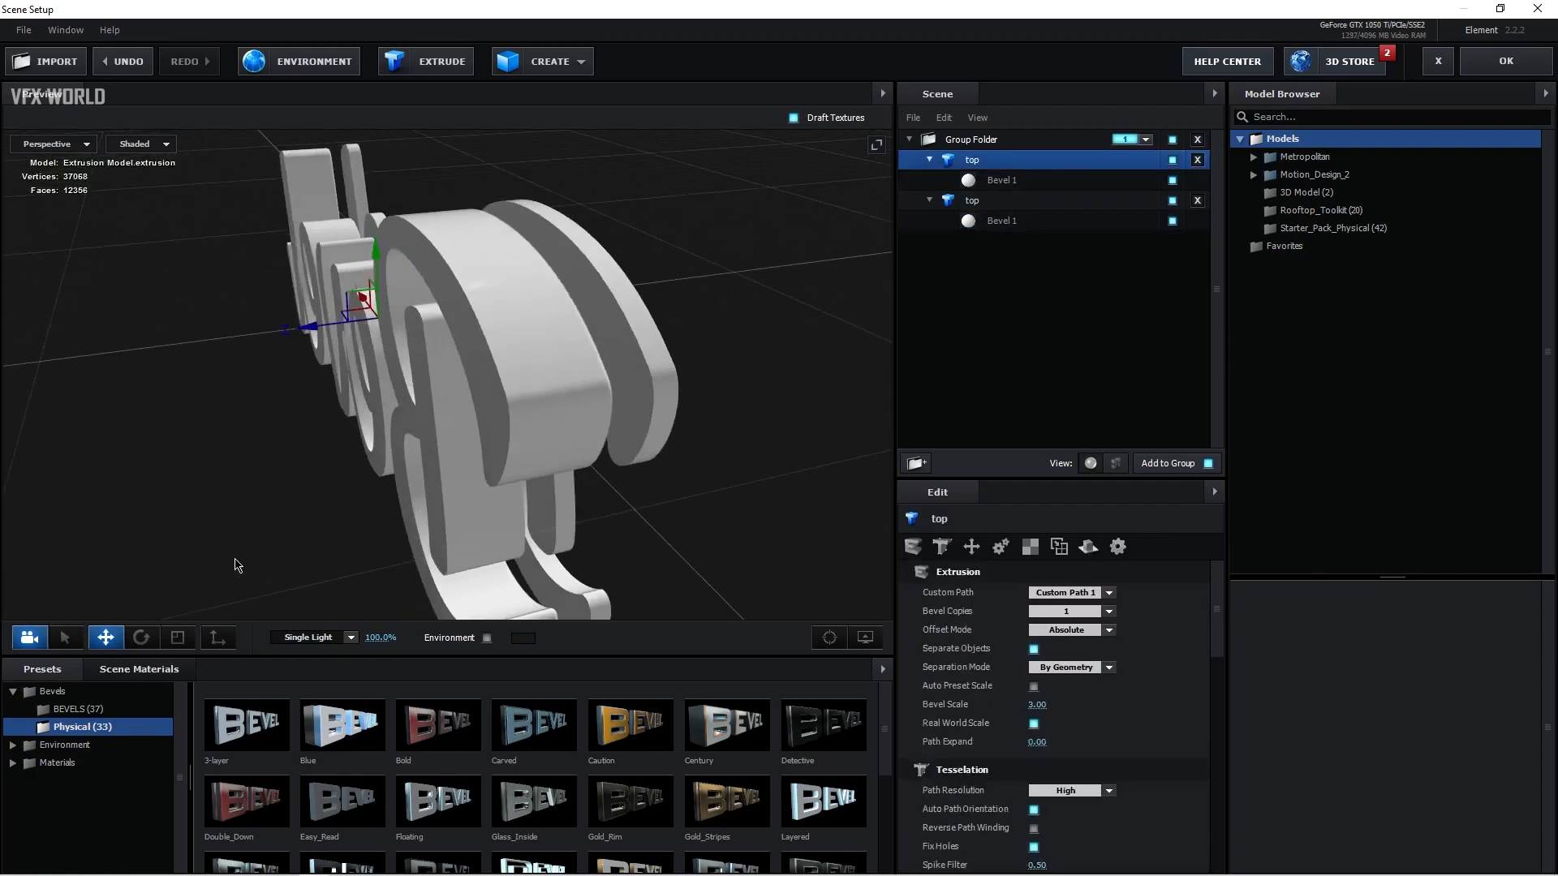
left_click_drag(306, 330, 331, 328)
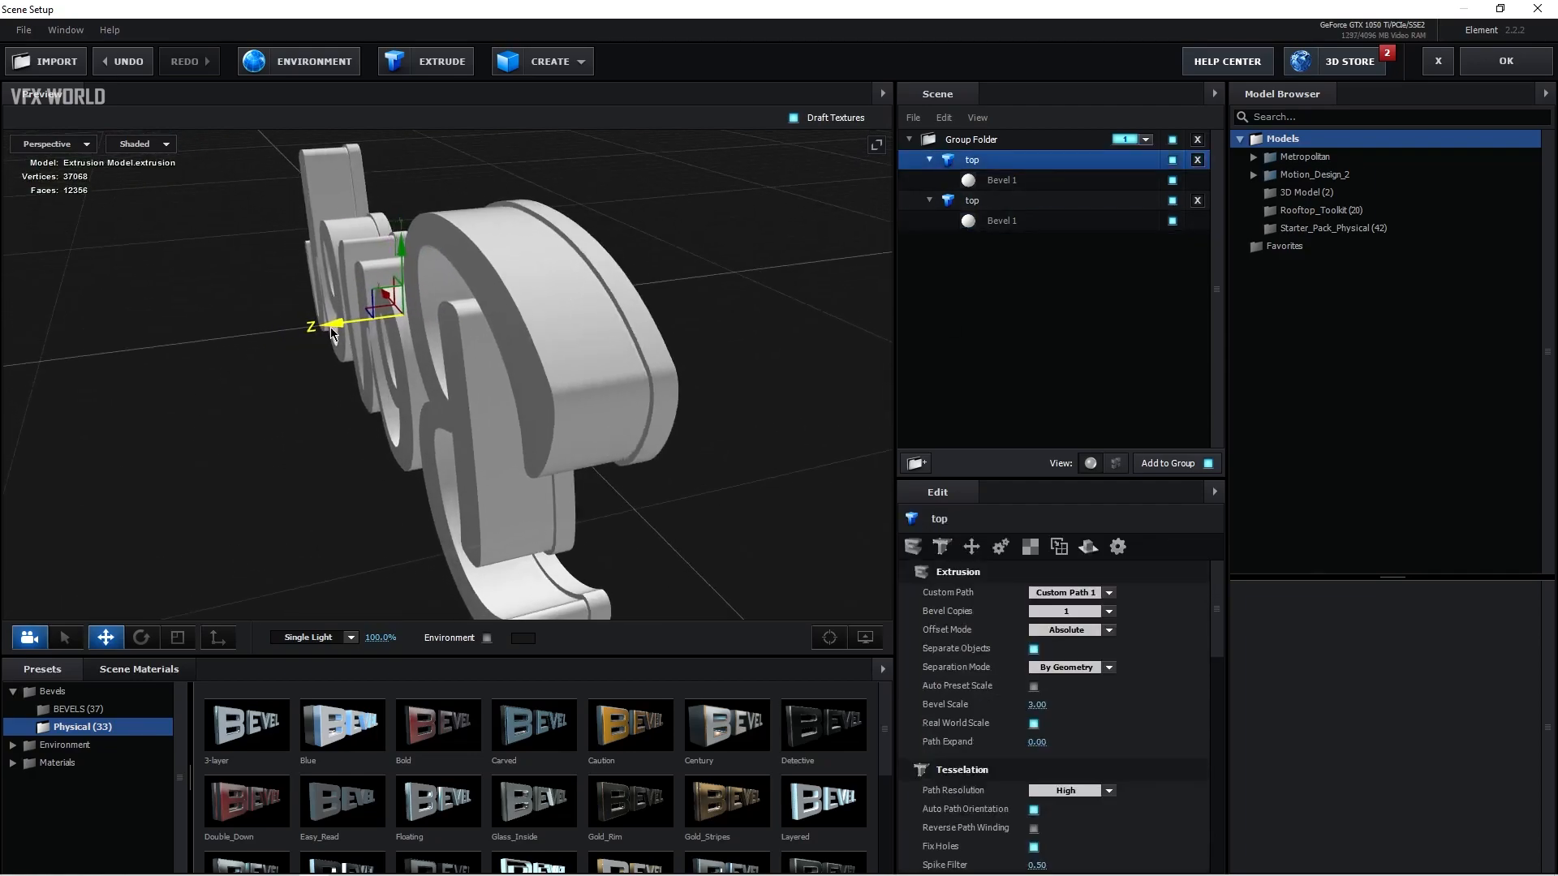
mouse_move(739, 468)
left_mouse_down()
mouse_move(734, 433)
mouse_move(700, 491)
mouse_move(729, 473)
left_mouse_up()
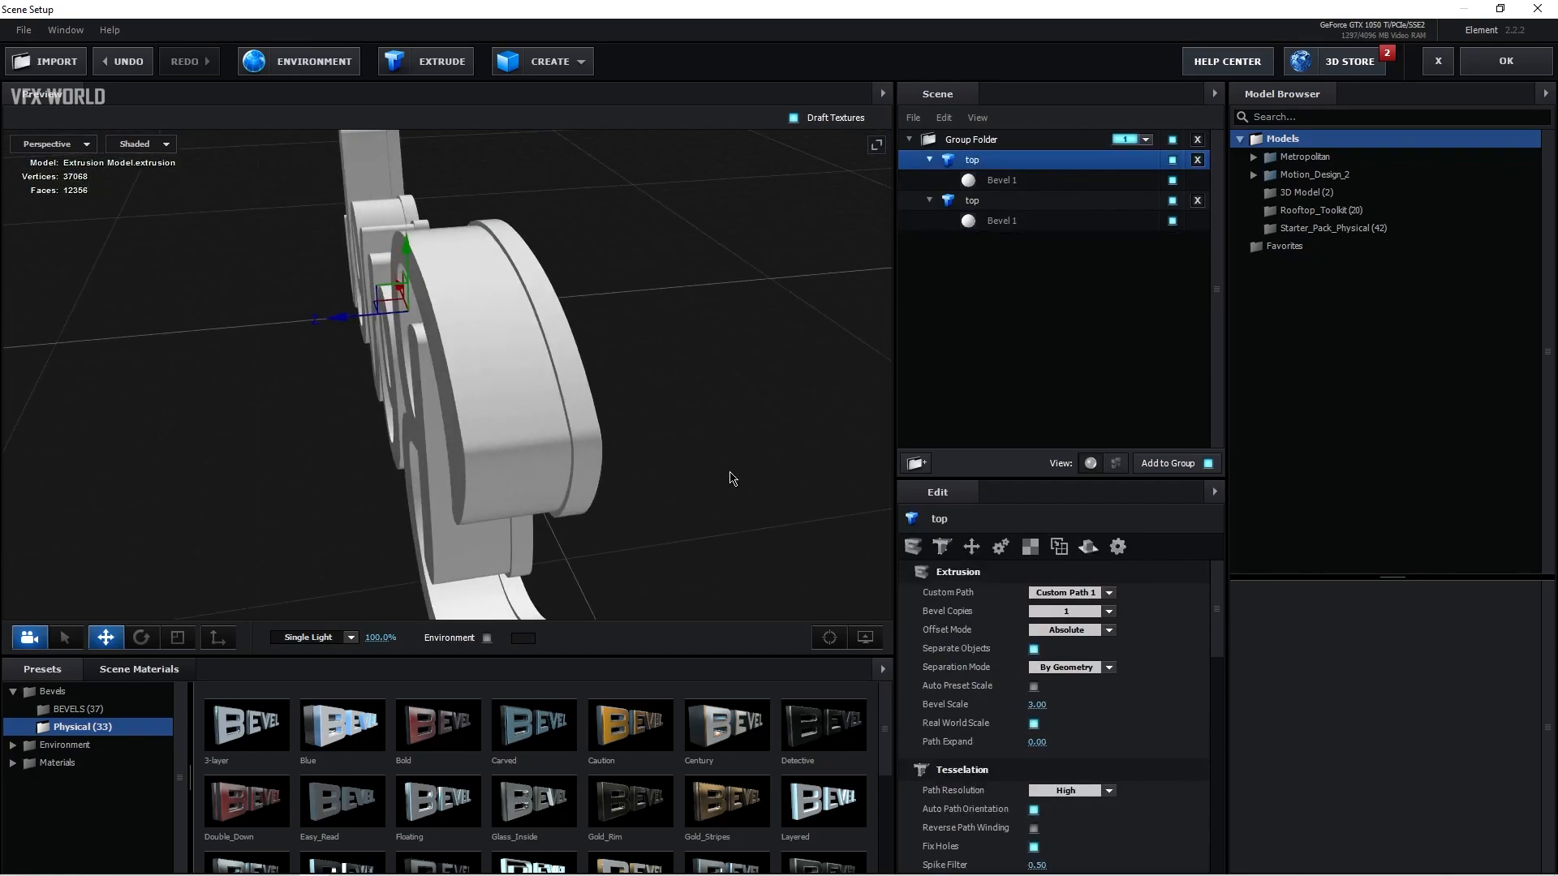
Step: Duplicate the second model and move the new copy along the Z axis
left_click(980, 202)
key("ctrl+d")
left_click_drag(382, 319, 315, 350)
left_click_drag(550, 362, 555, 404)
Step: Rename the first model to "middle"
left_click(1024, 179)
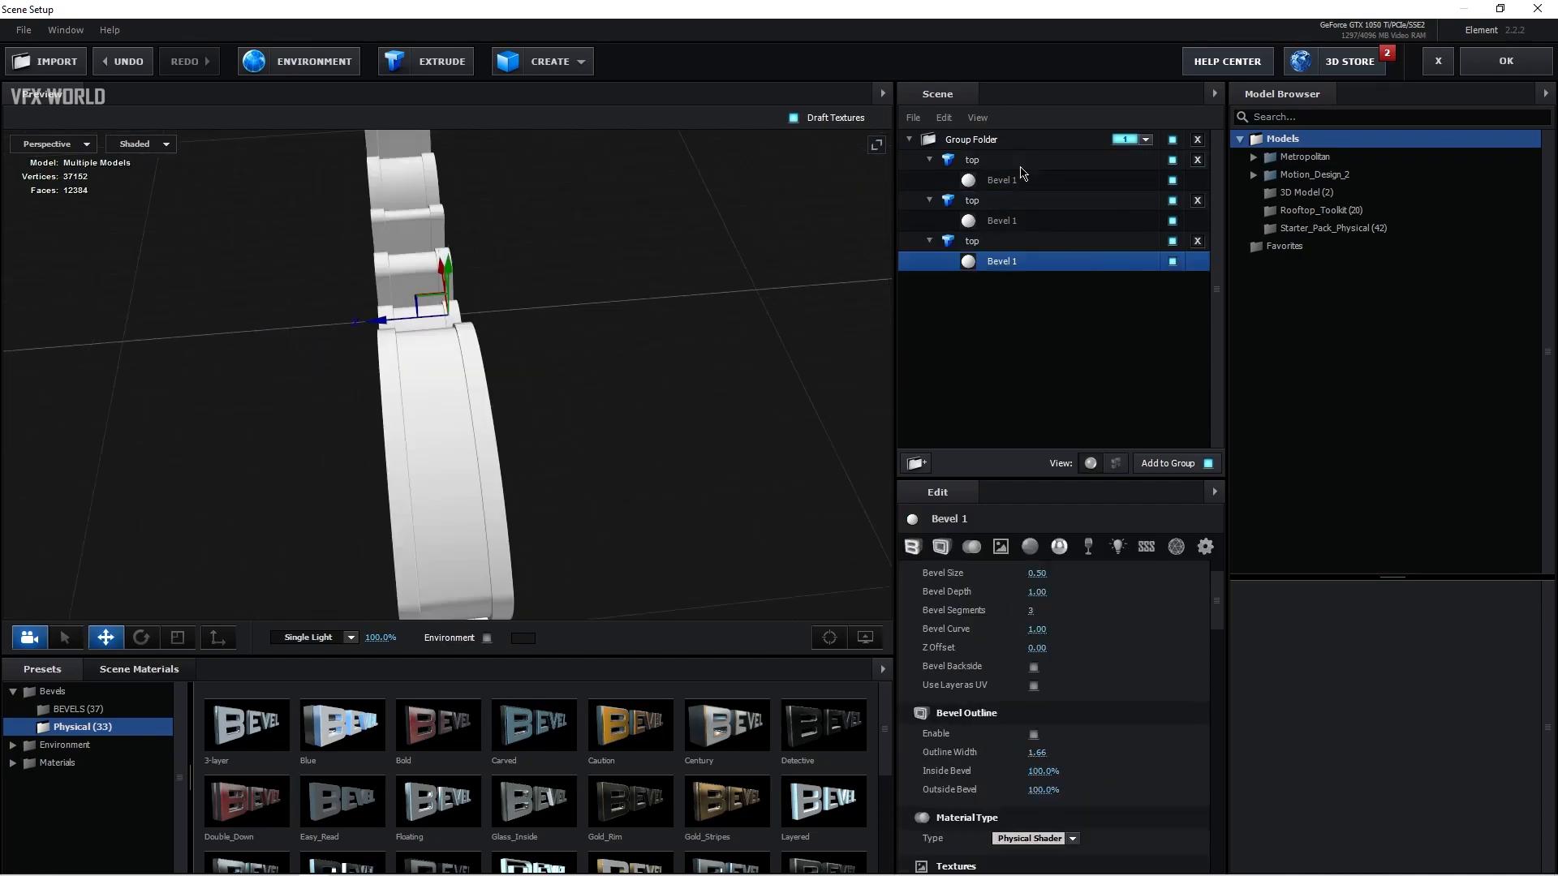
left_click(1019, 161)
left_click(1011, 141)
left_click(1026, 179)
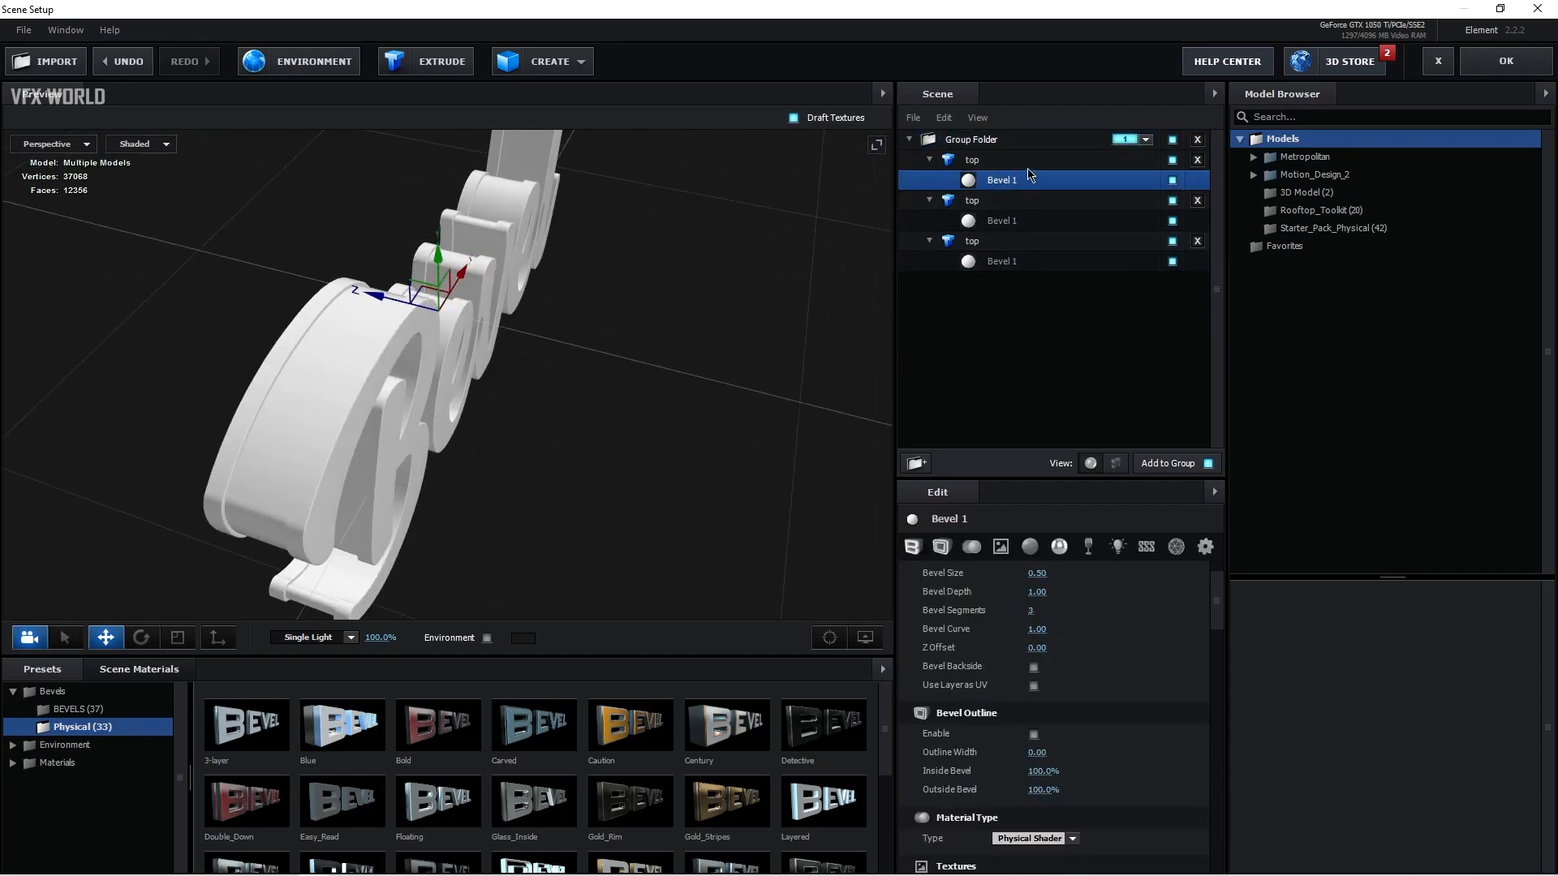
right_click(1029, 166)
left_click(1074, 276)
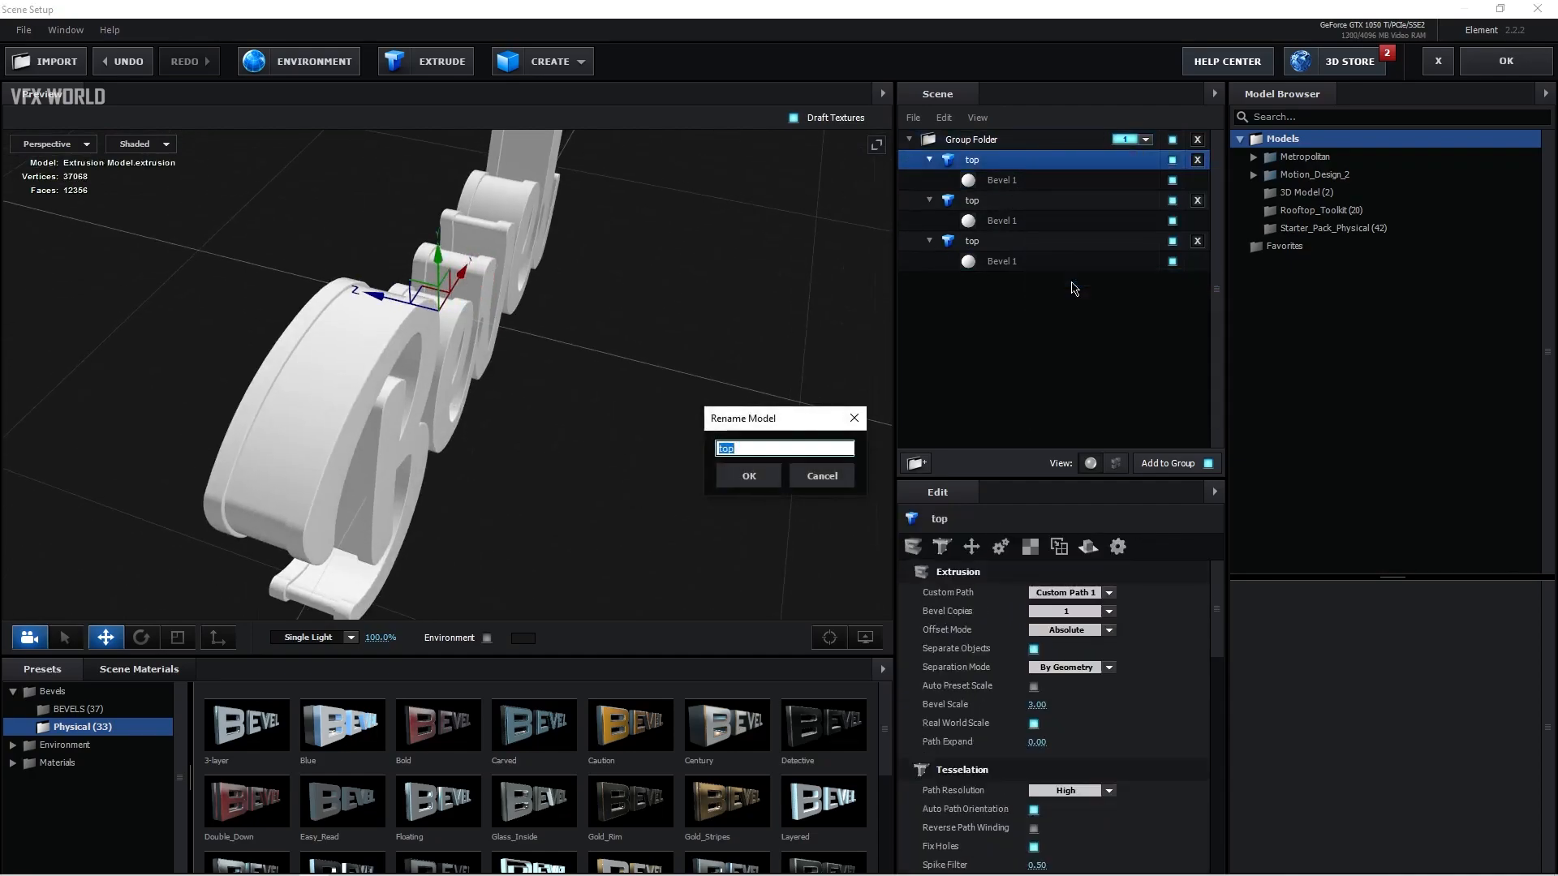
left_click(749, 476)
Step: Offset the middle model along the Z axis, undoing and redoing the move
left_click_drag(348, 324, 282, 322)
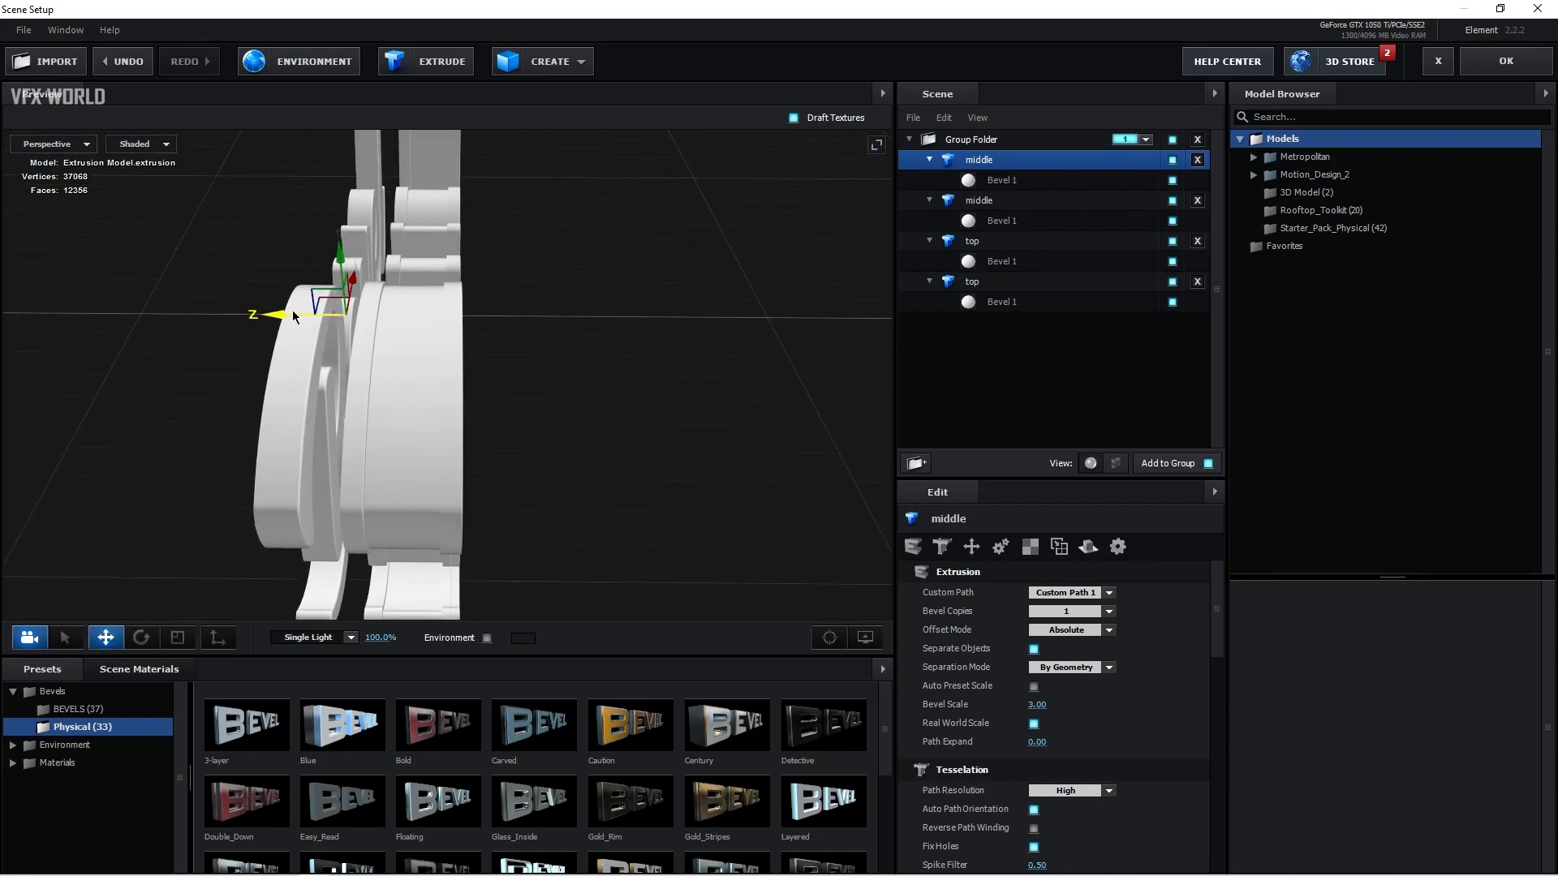
key("ctrl+z")
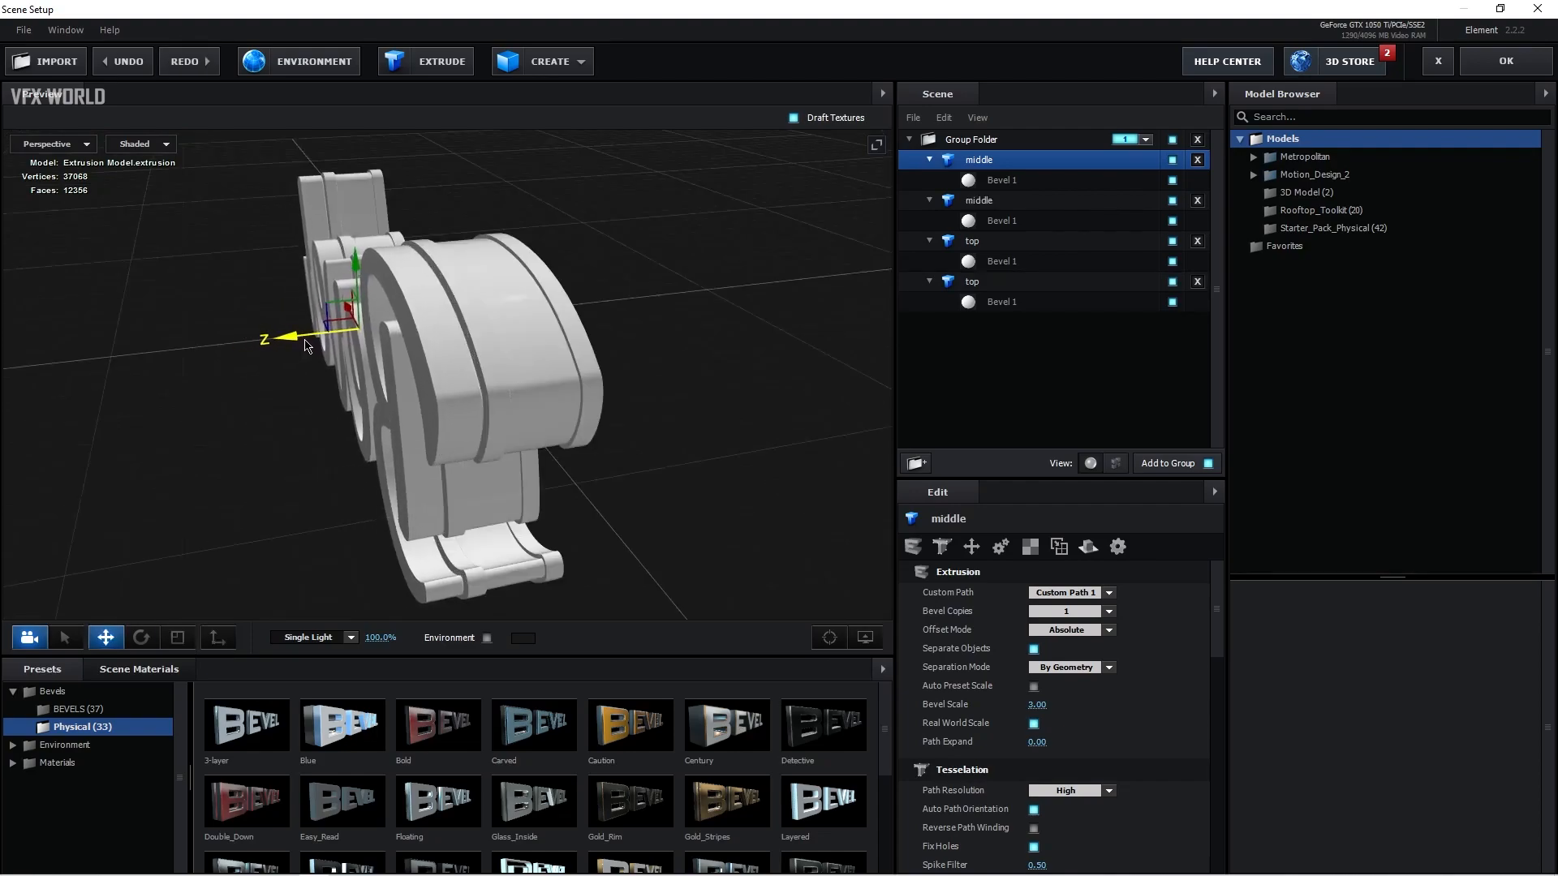
key("ctrl+shift+z")
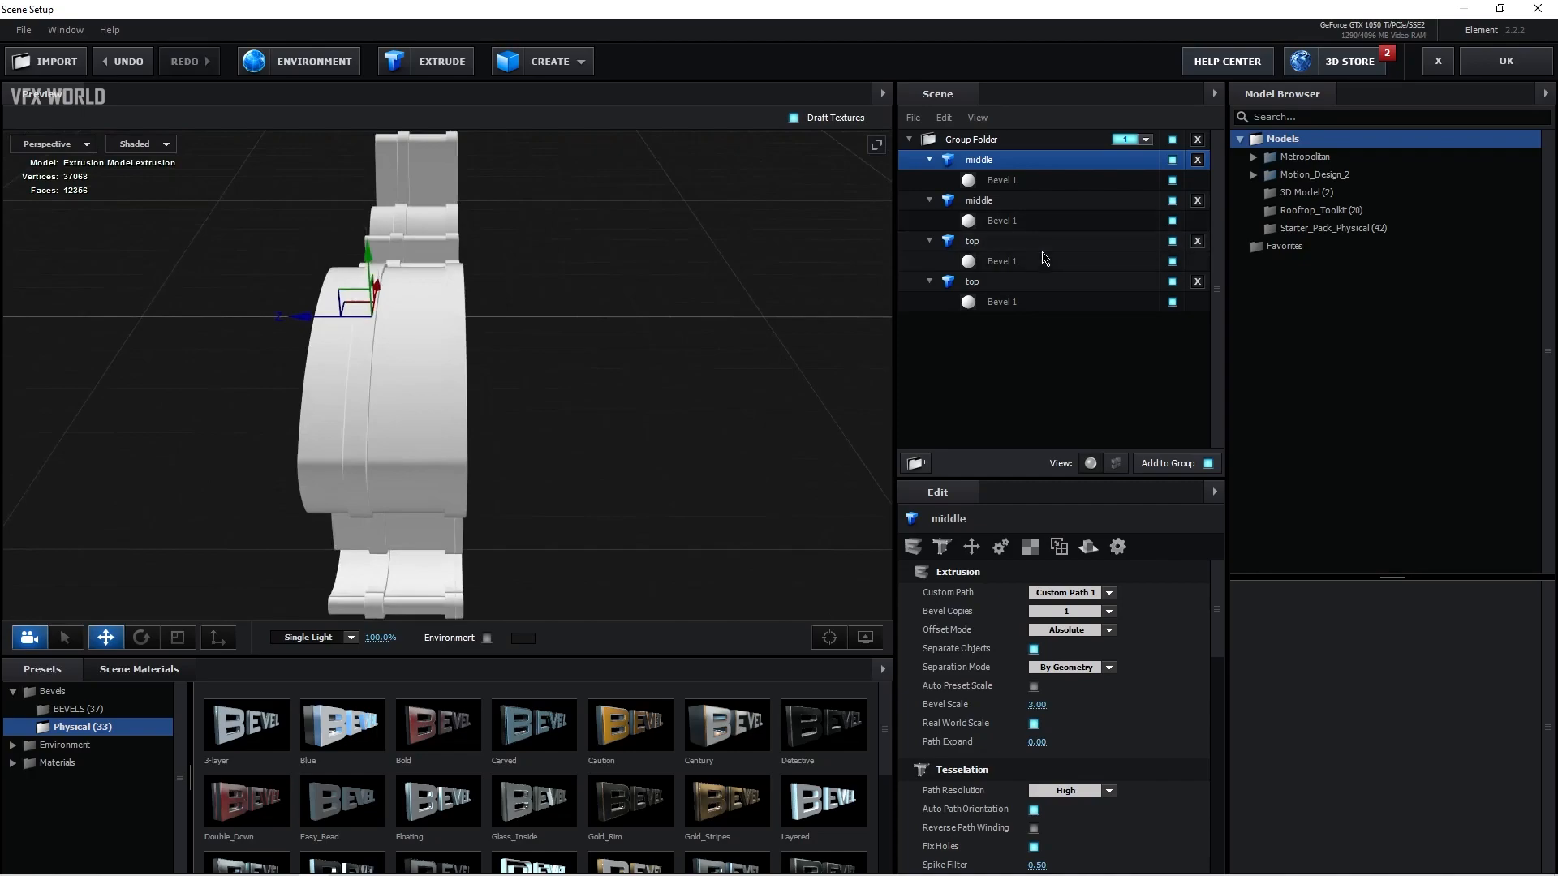
Step: Select the first top model and offset it along the Z axis
left_click(1045, 241)
left_click_drag(337, 322, 287, 322)
key("e")
key("r")
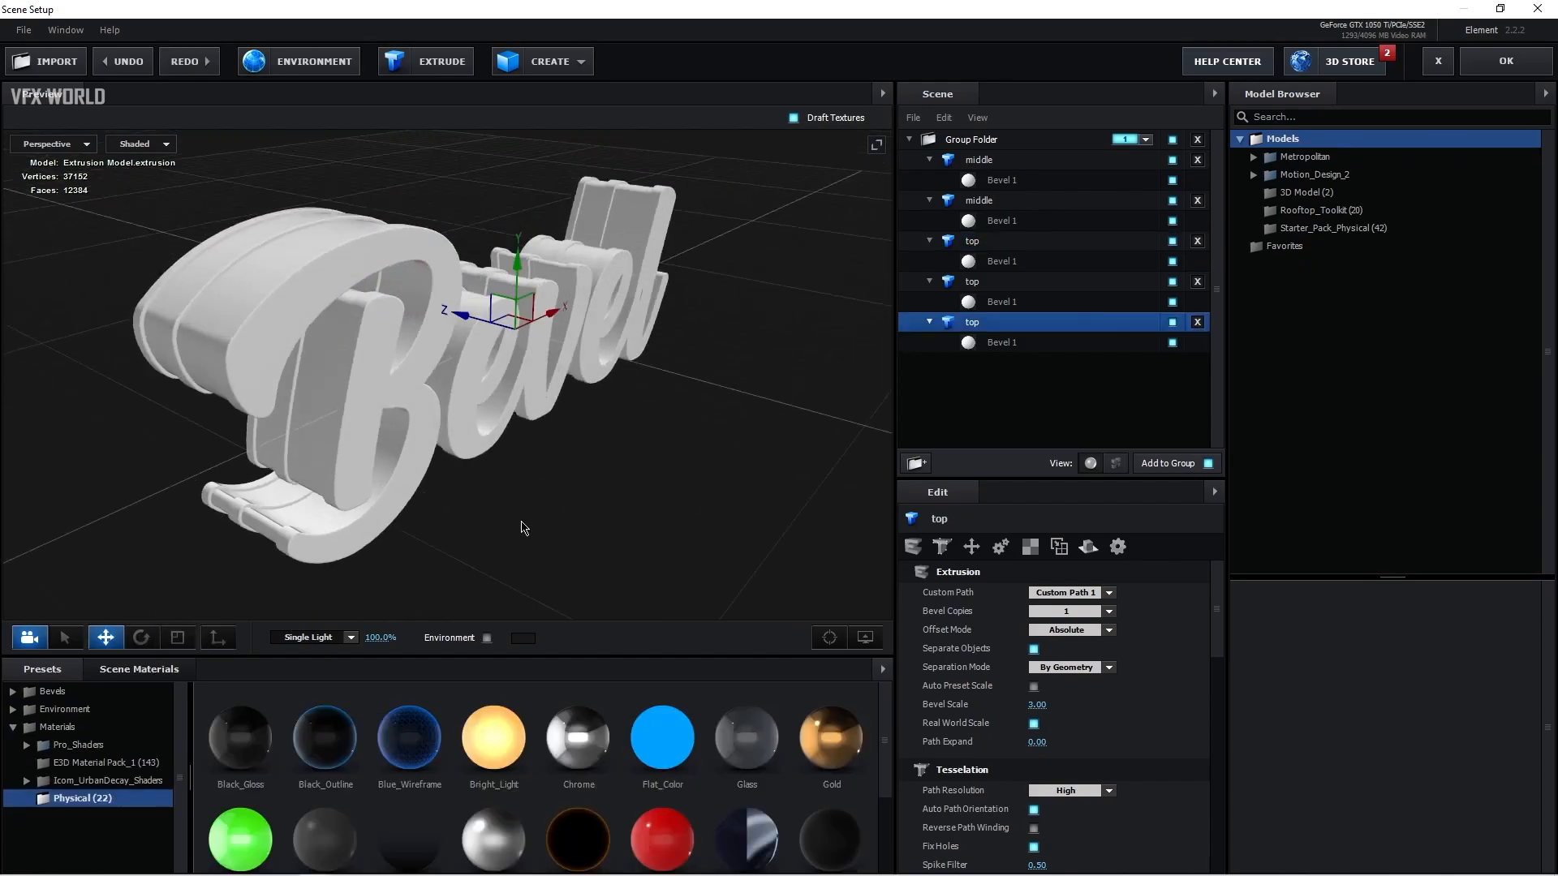
Step: Apply the Gold physical material to the last top model's bevel
left_click_drag(524, 528, 535, 523)
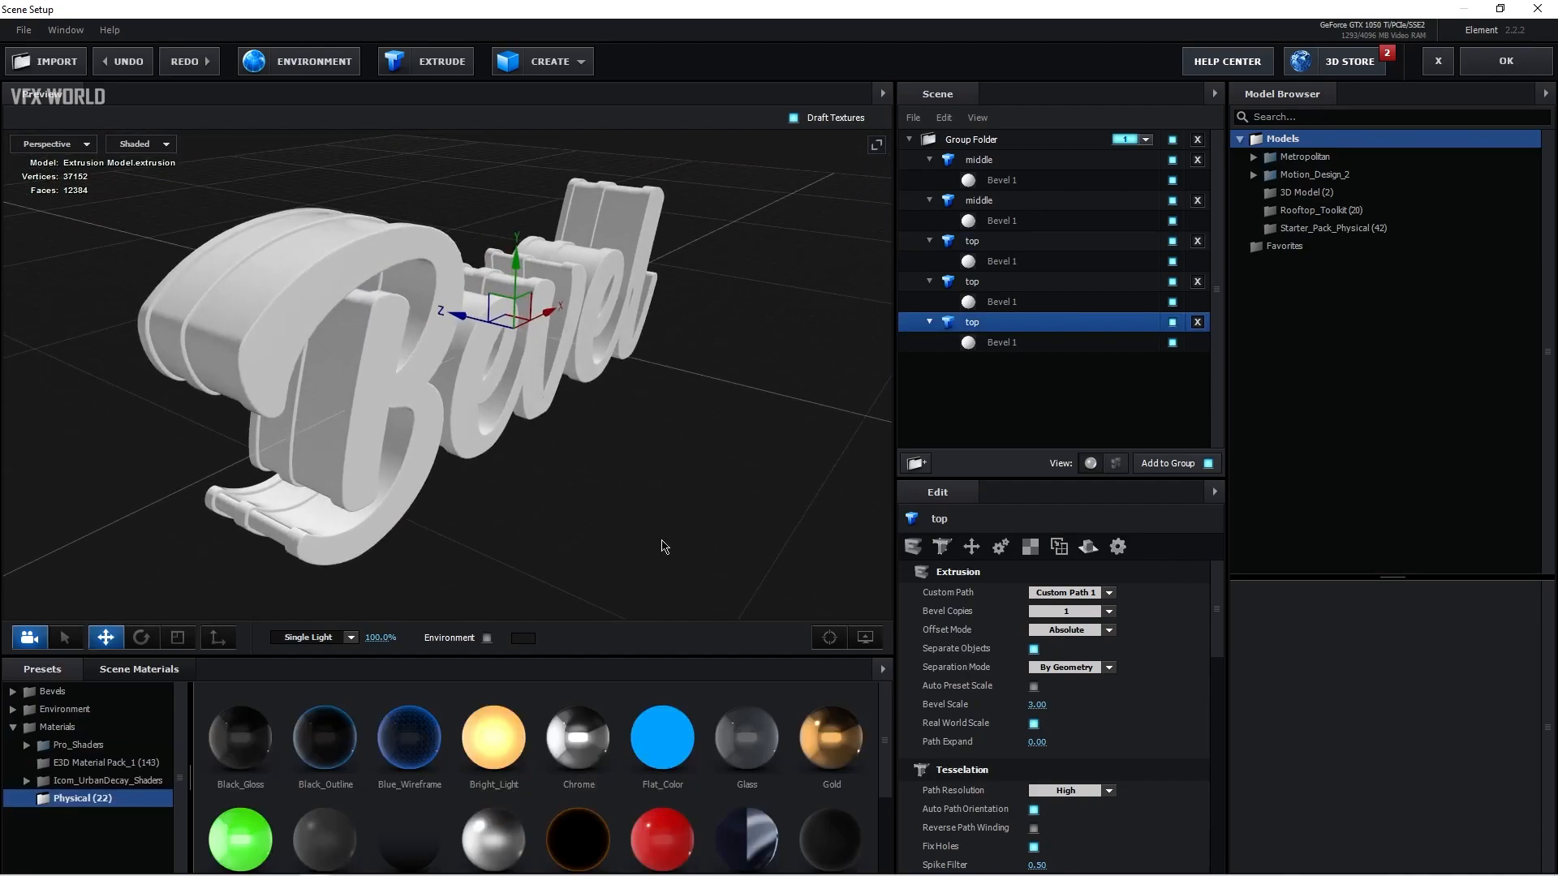
left_click(1016, 342)
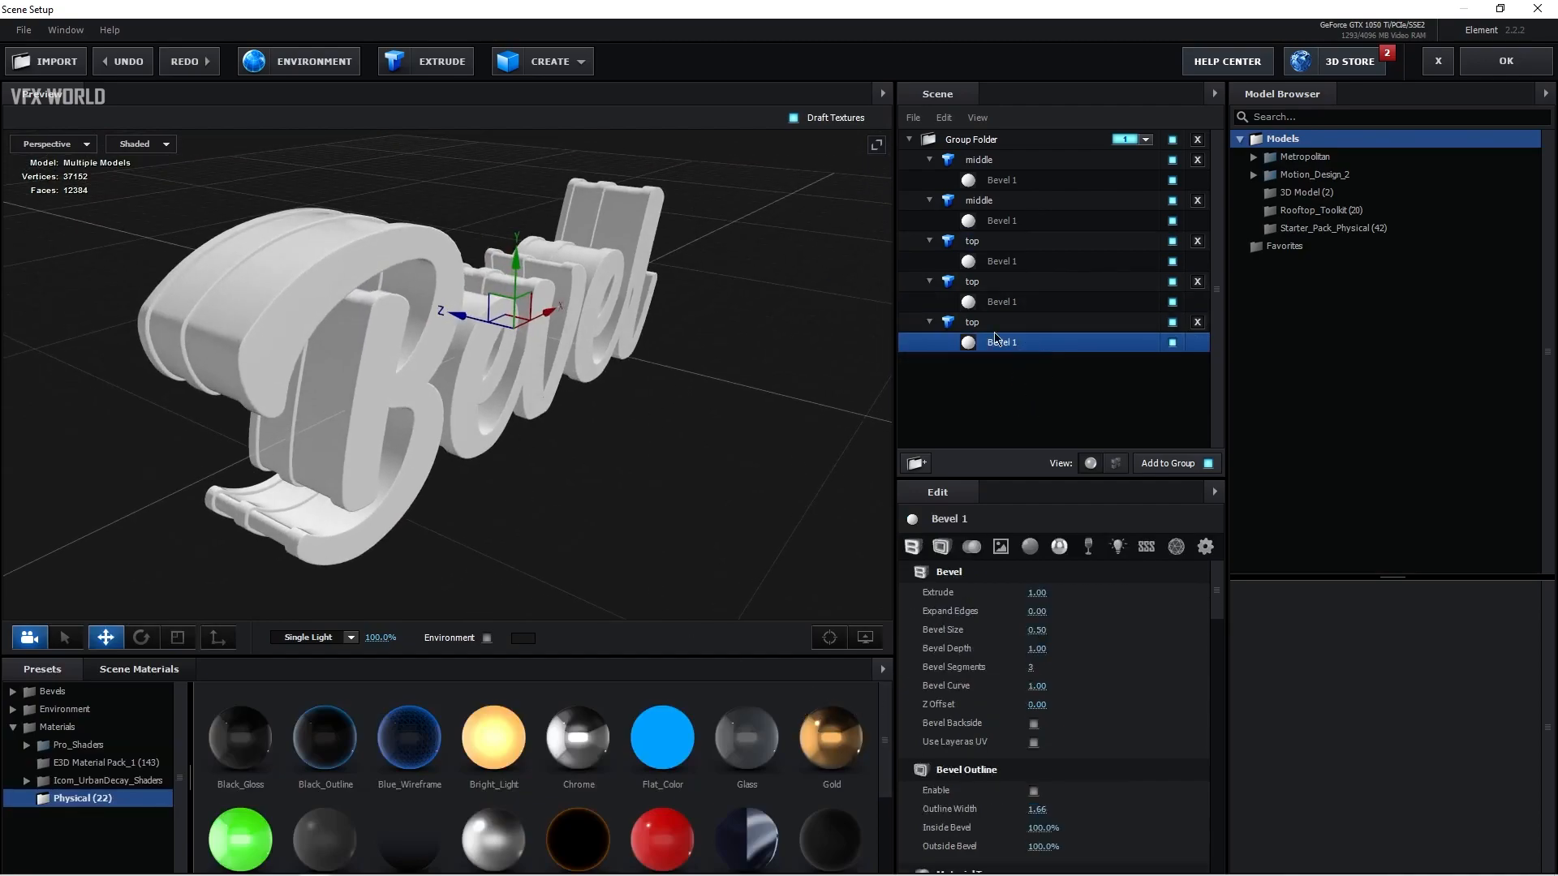
left_click_drag(829, 748, 988, 343)
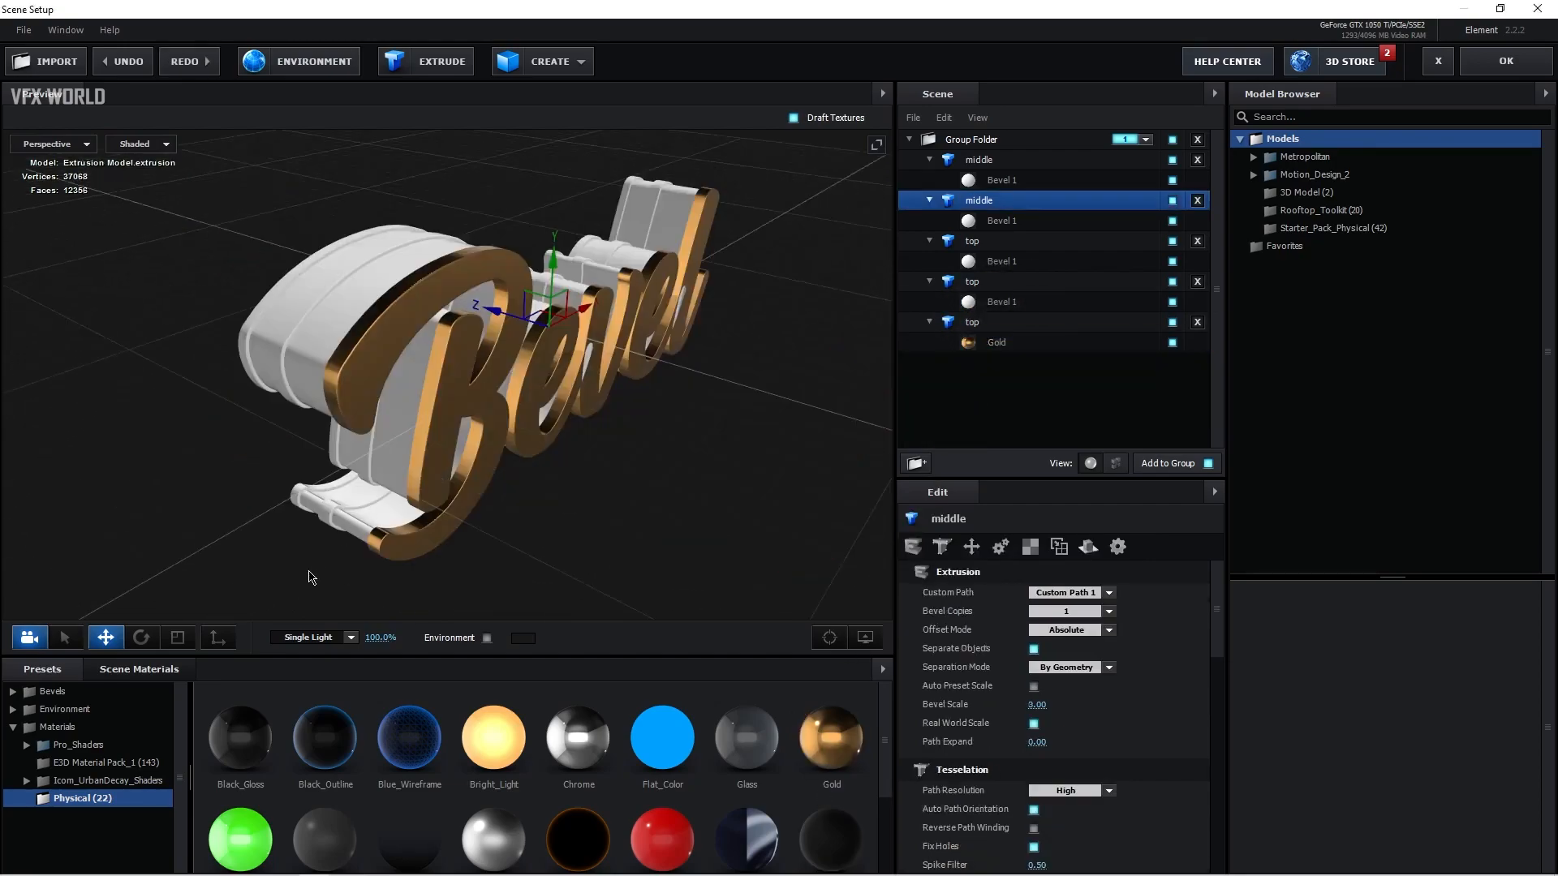
Step: Apply the Black_Gloss material to the second middle model
left_click_drag(547, 589, 1035, 223)
left_click_drag(720, 497, 801, 457)
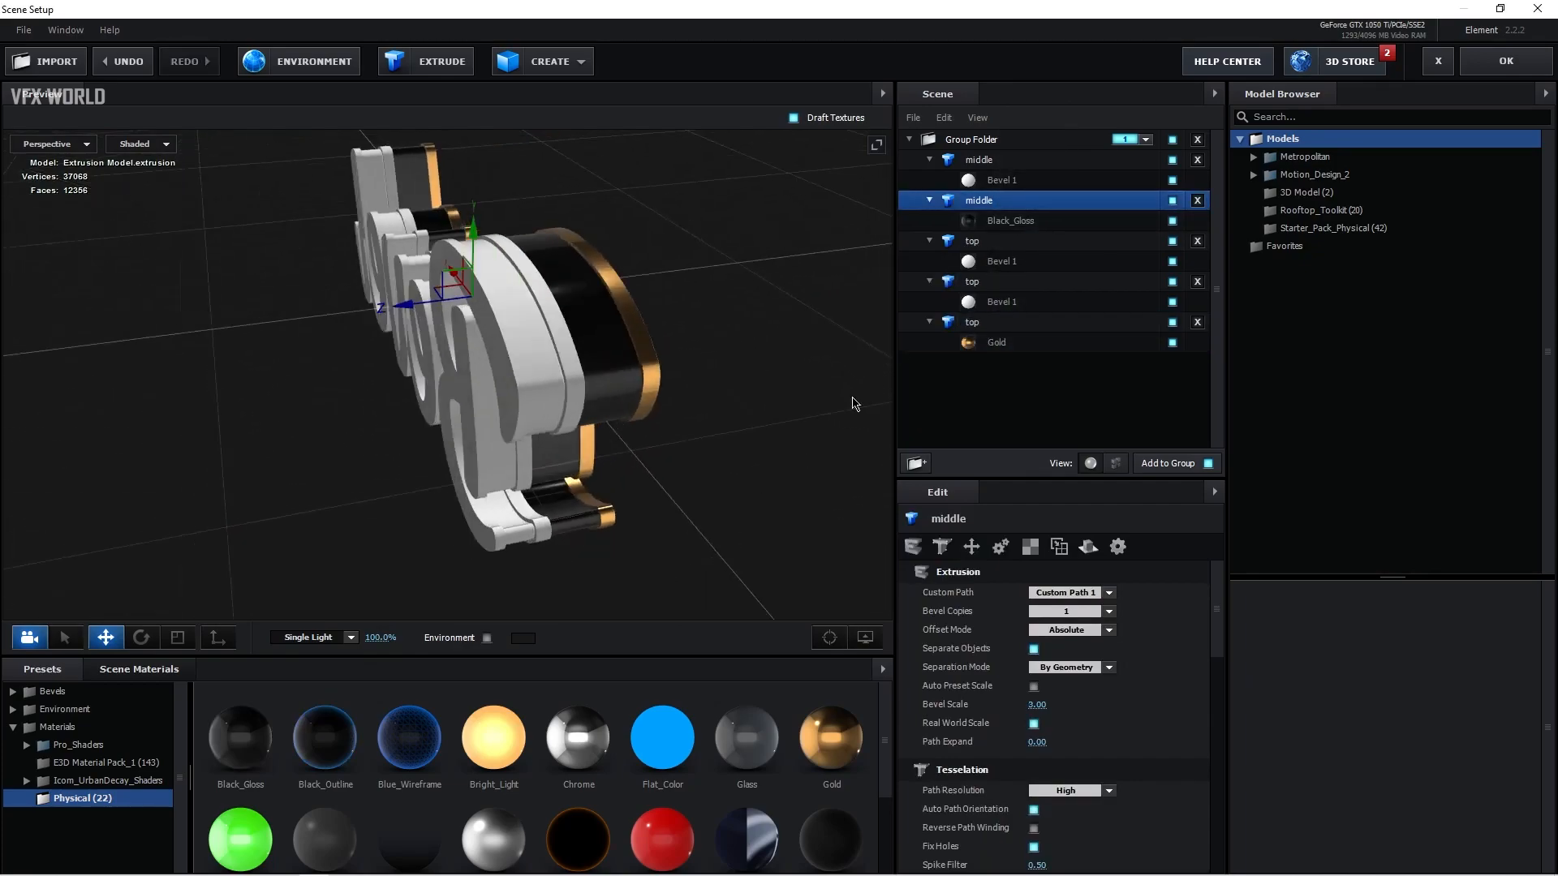
Step: Assign Custom Layer 1 as the illumination texture of the second middle model's Black_Gloss material, with brightness 30%
left_click(1053, 221)
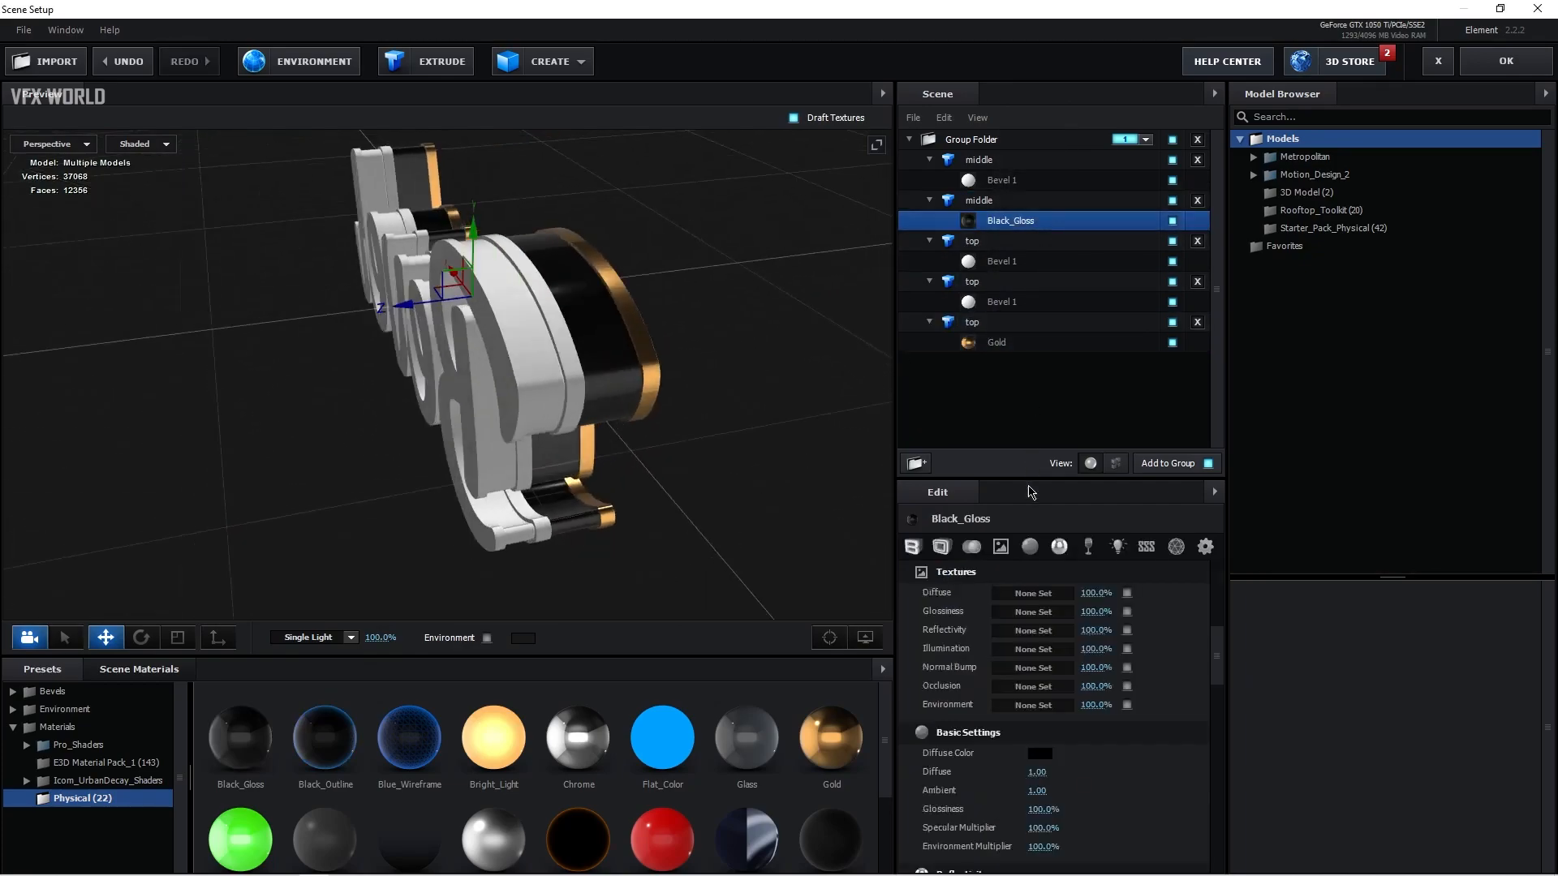
left_click(1021, 651)
left_click(1027, 553)
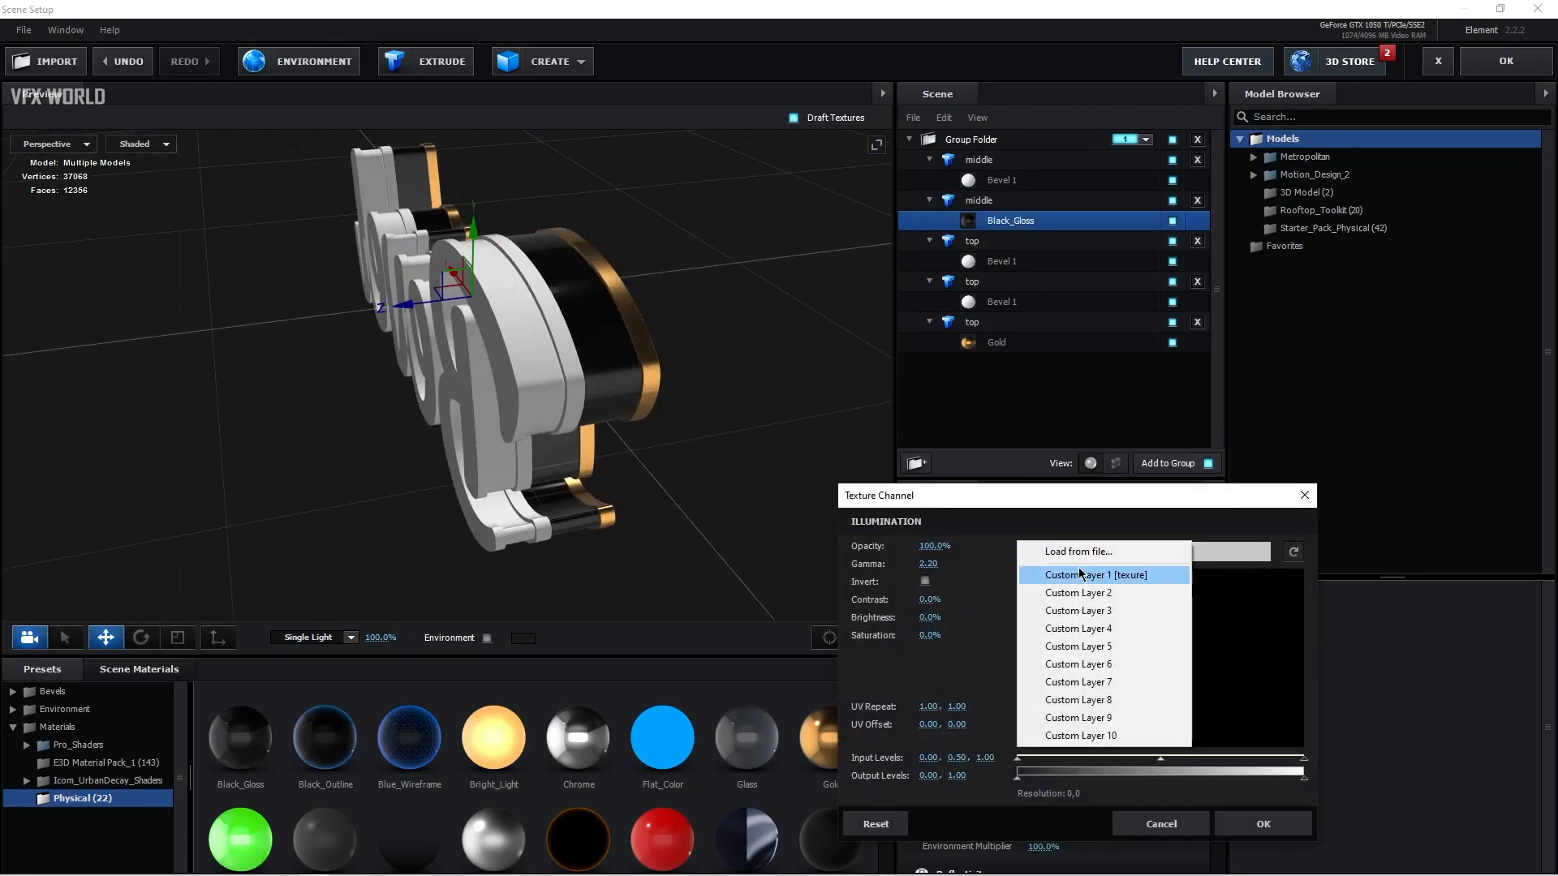
left_click(1138, 576)
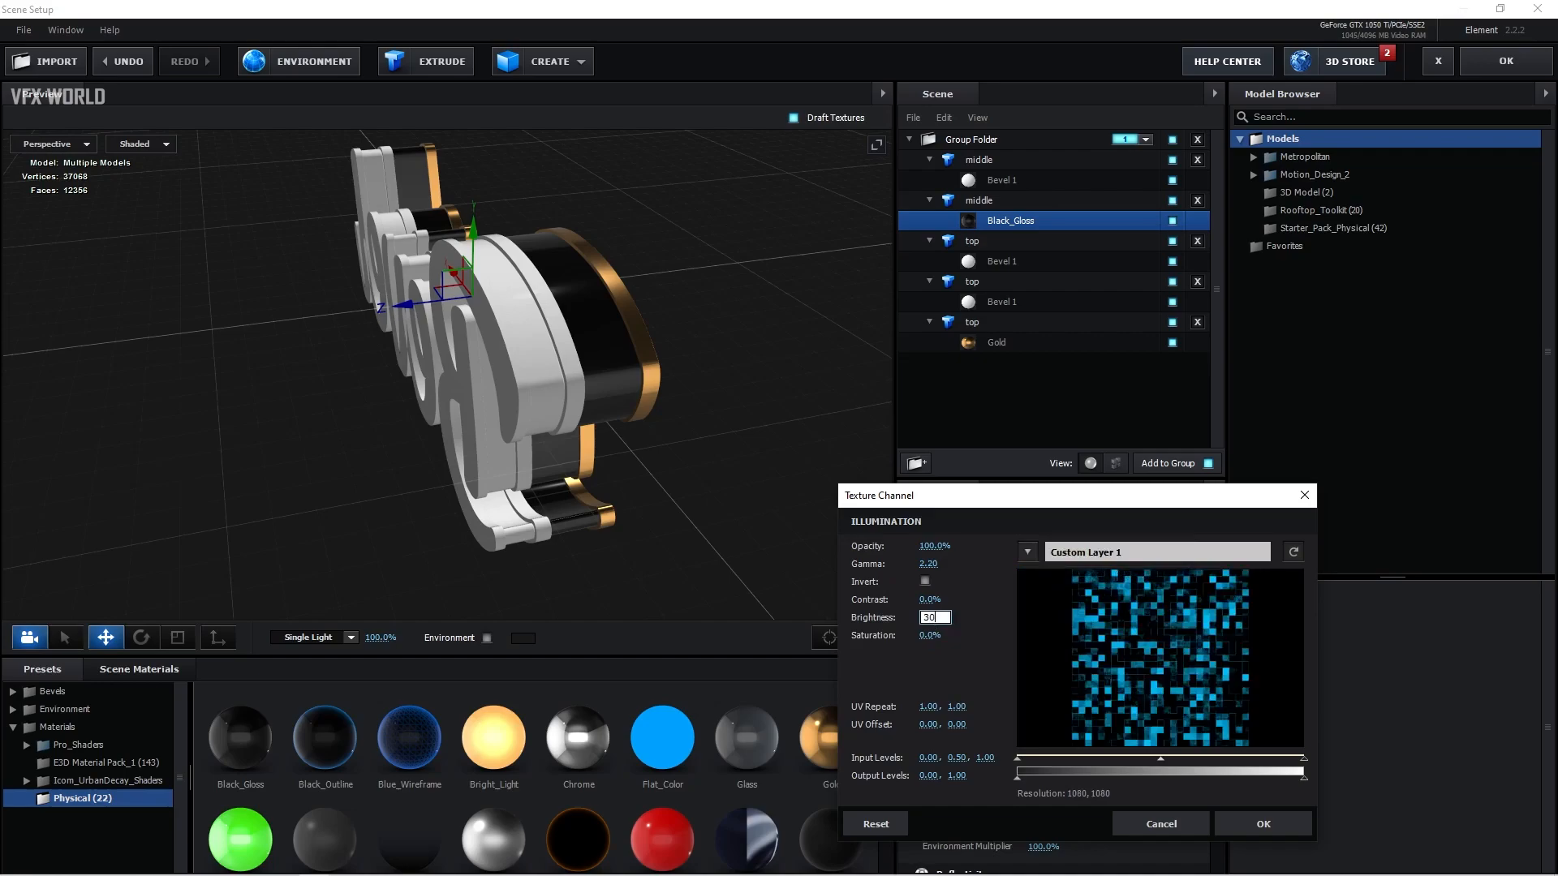
key("Return")
left_click(1263, 824)
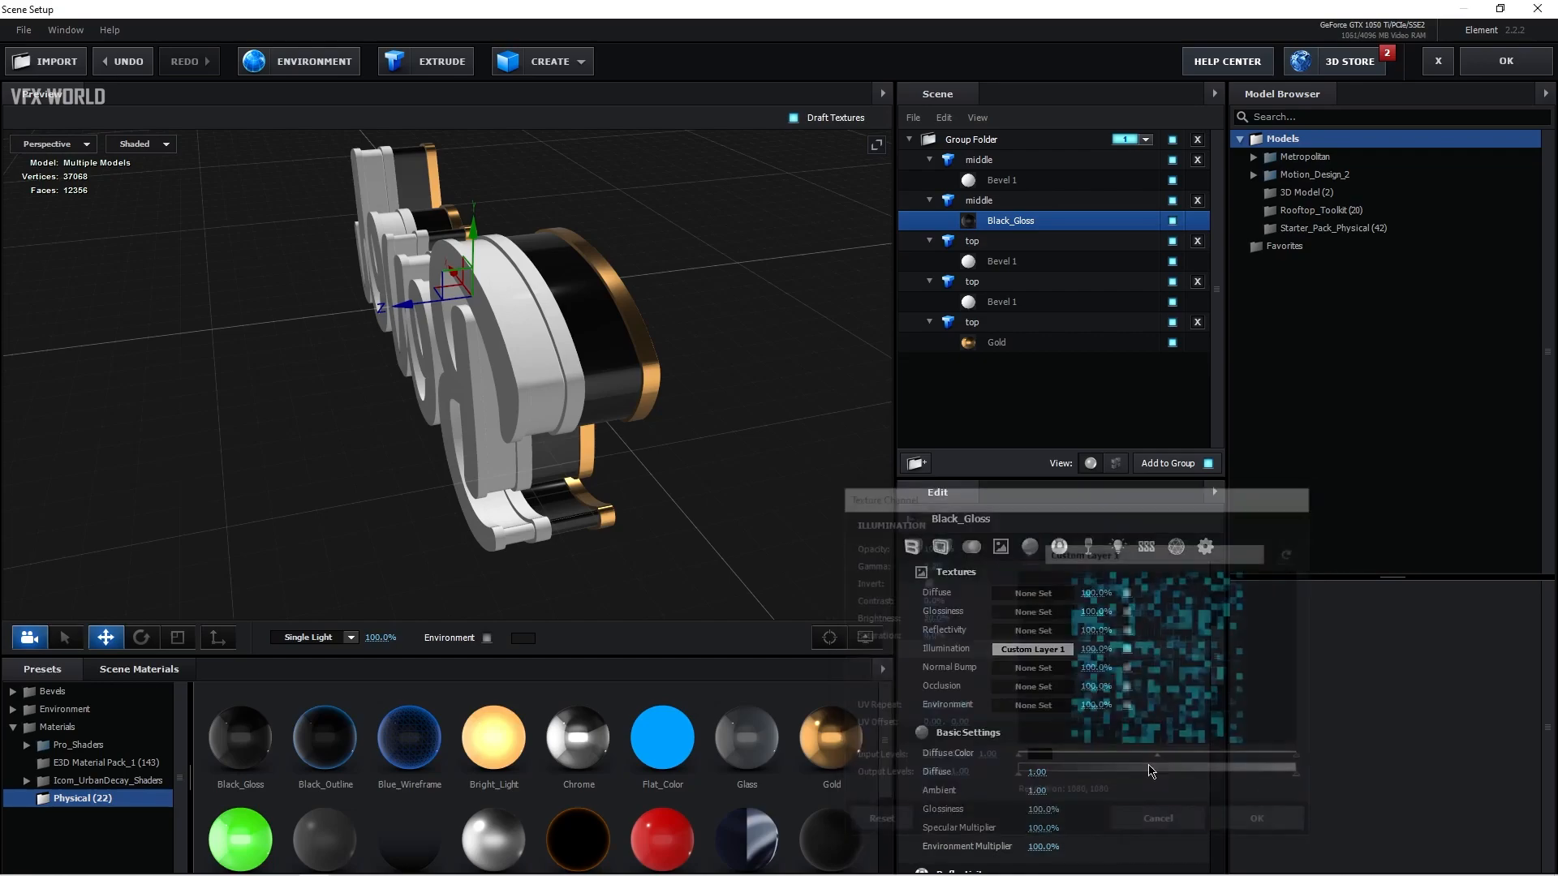
Step: Set the Black_Gloss material's illumination intensity to 100%
left_click_drag(755, 532, 771, 550)
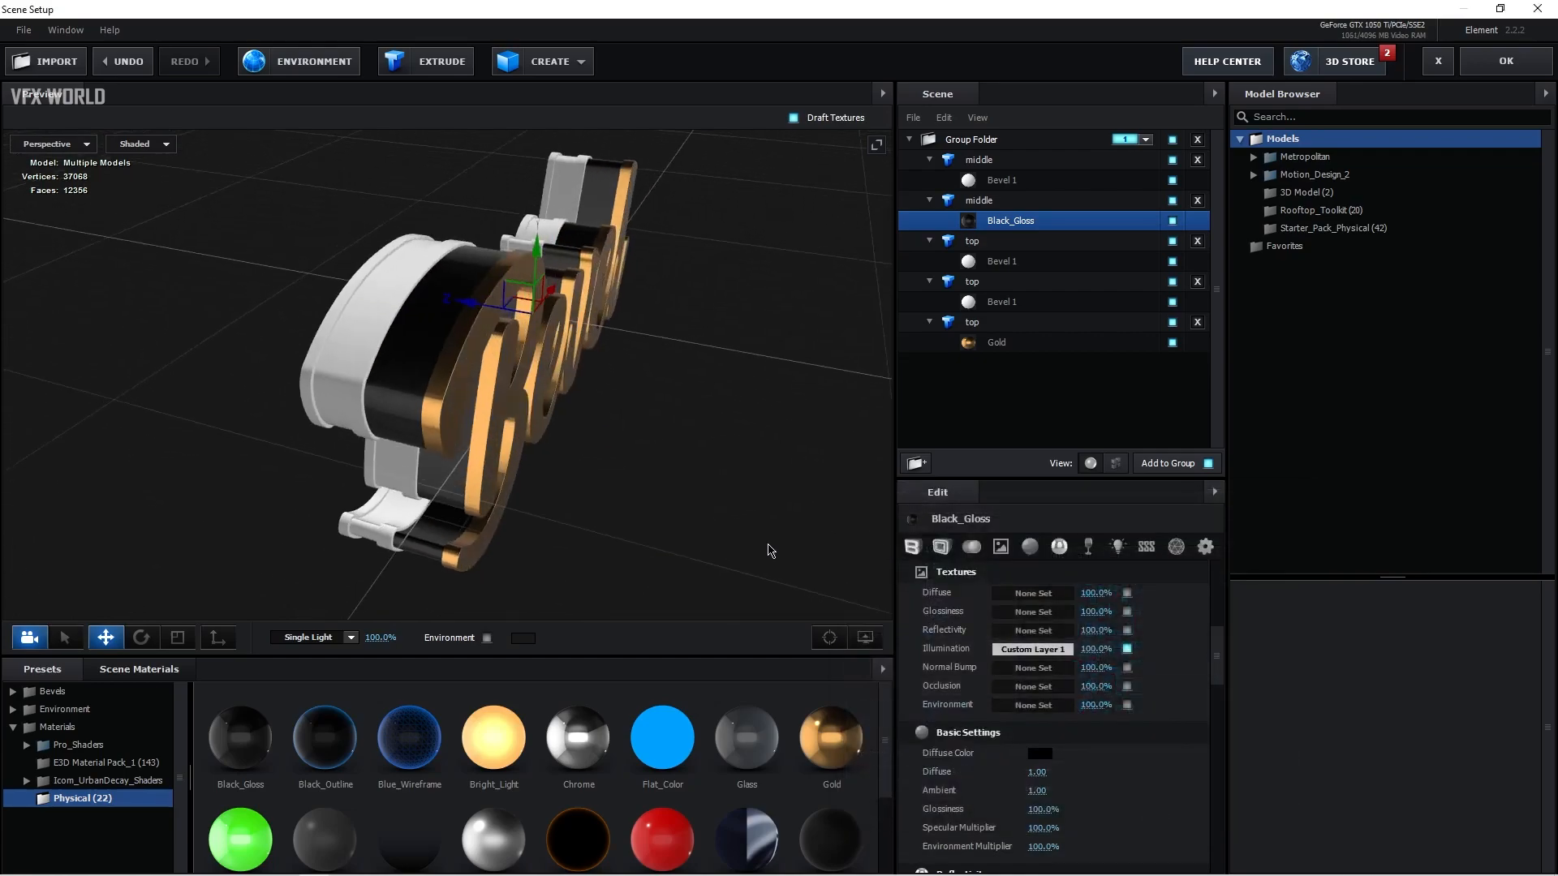
left_click(1116, 547)
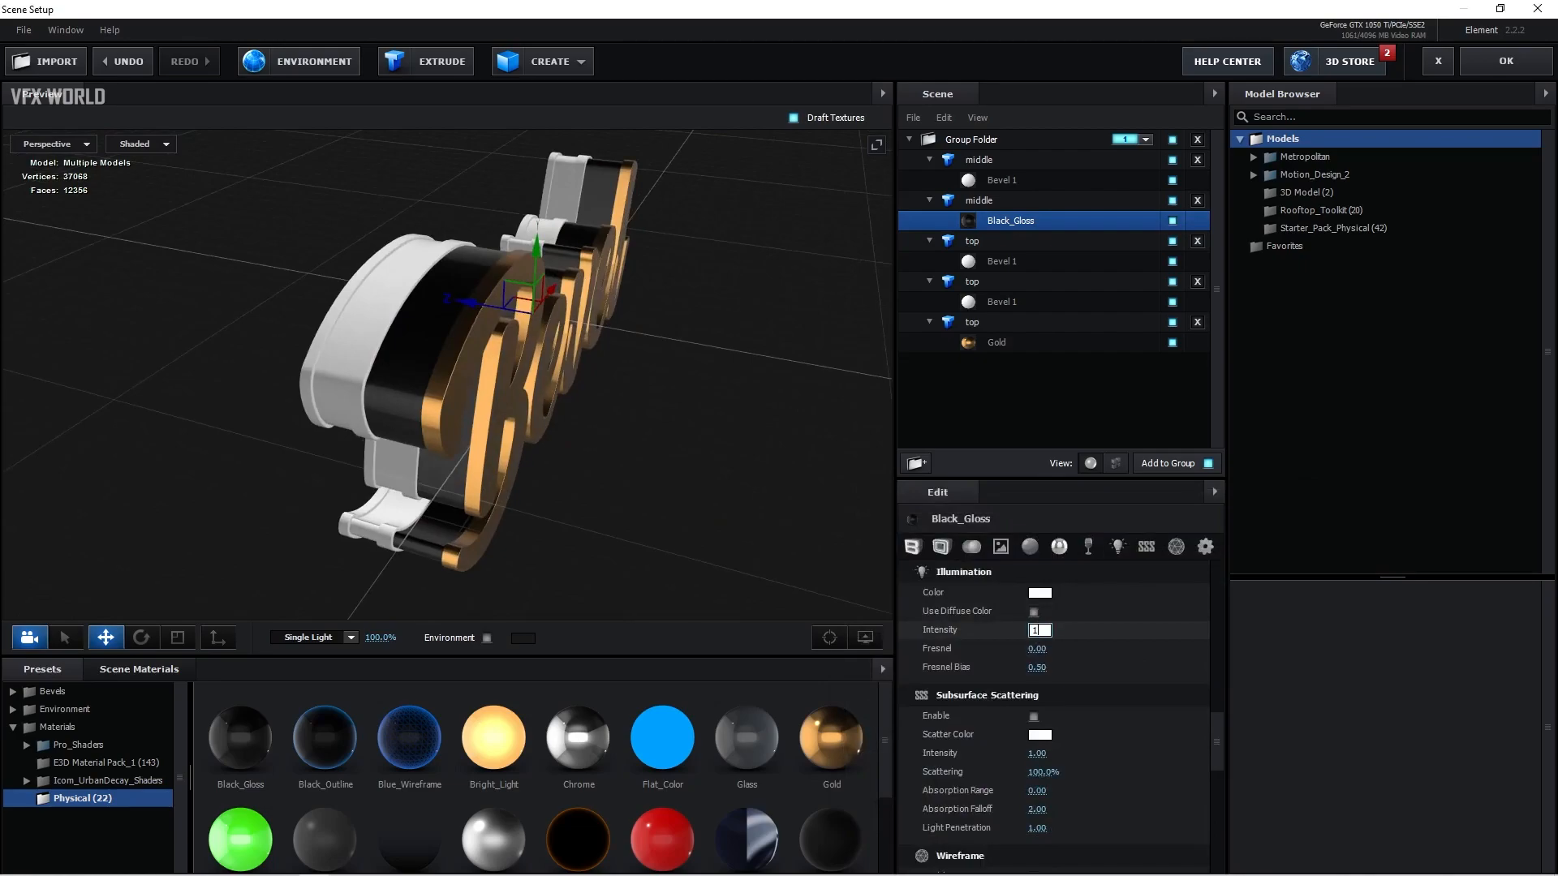
left_click(1036, 632)
type("100")
key("Return")
scroll(556, 409, "up", 3)
left_click_drag(523, 420, 576, 428)
scroll(576, 428, "down", 1)
Step: Apply the textured Black_Gloss scene material to the first middle model
left_click(160, 671)
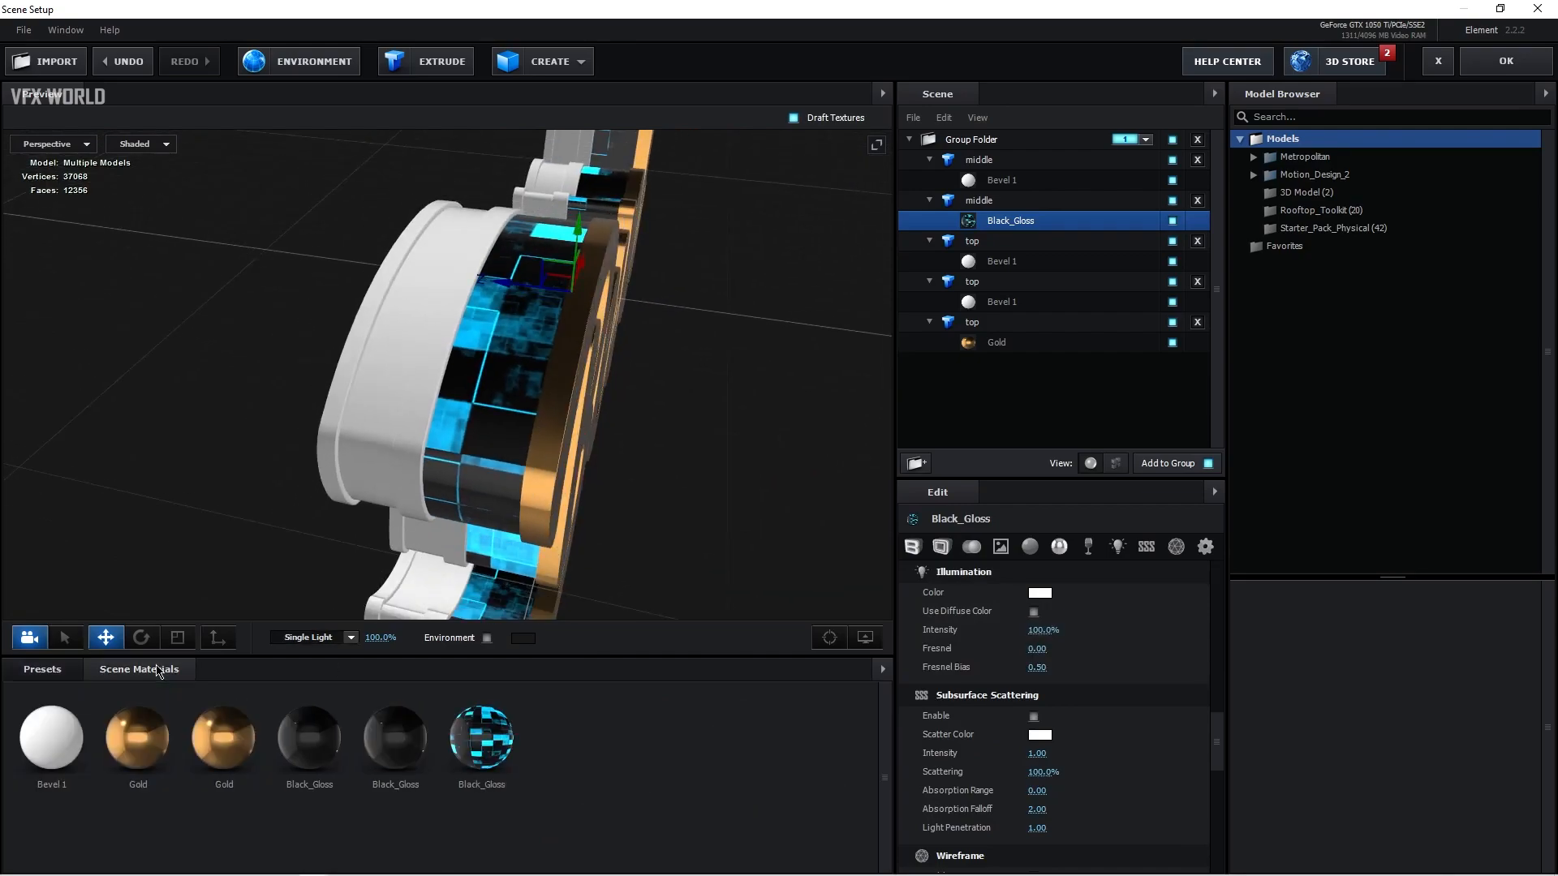
left_click_drag(497, 753, 404, 328)
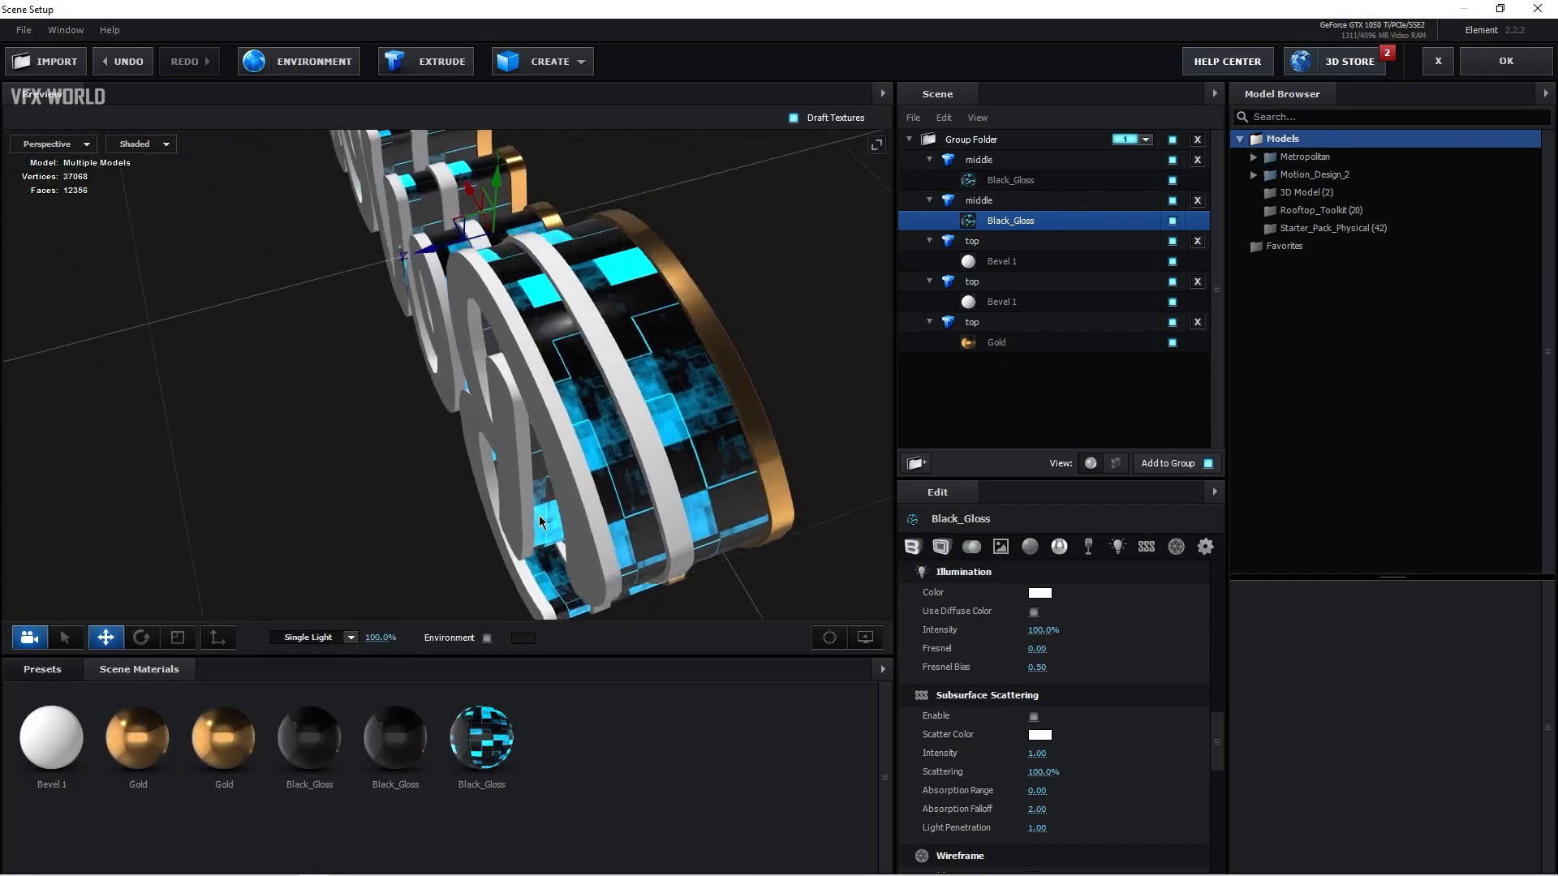
mouse_move(514, 489)
left_mouse_down()
mouse_move(477, 511)
mouse_move(504, 498)
left_mouse_up()
scroll(508, 477, "down", 3)
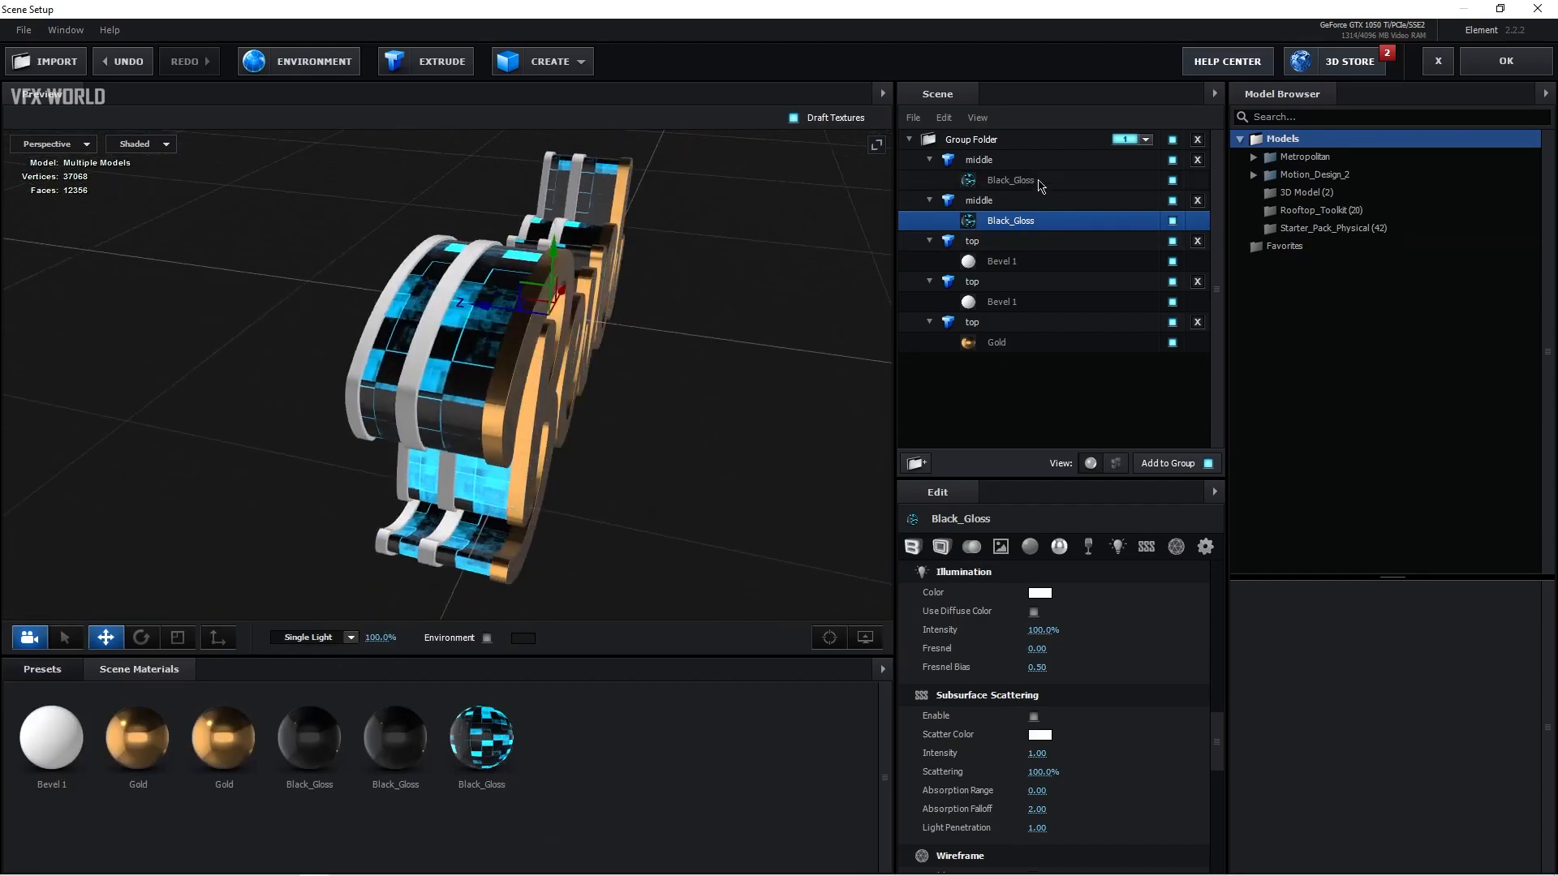
Step: Apply the Chrome material to the bevels of the first and second top models
left_click(1000, 243)
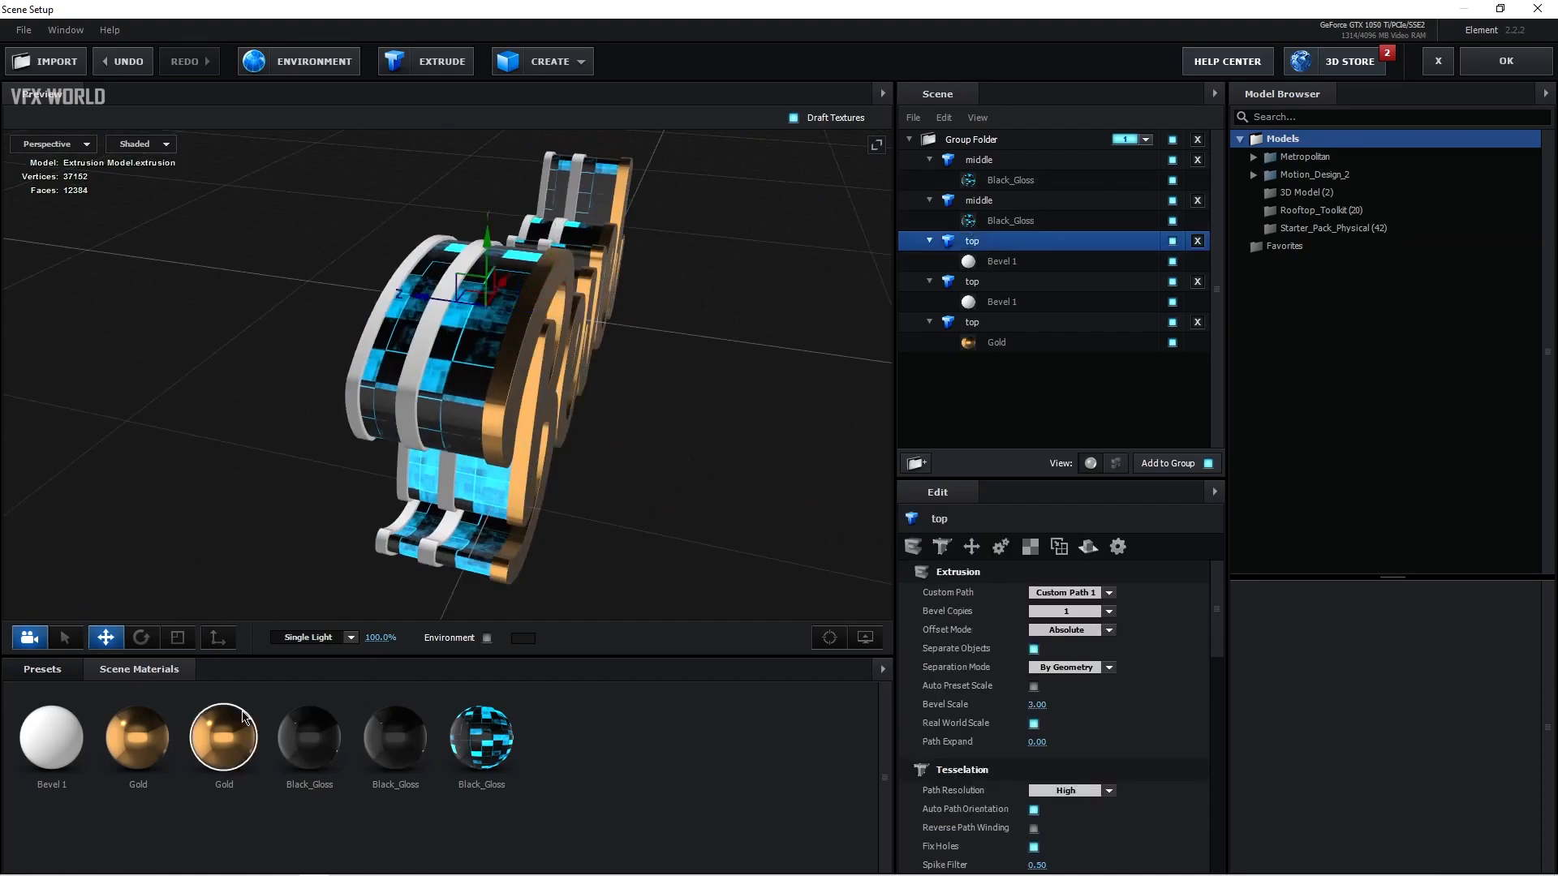
left_click(42, 669)
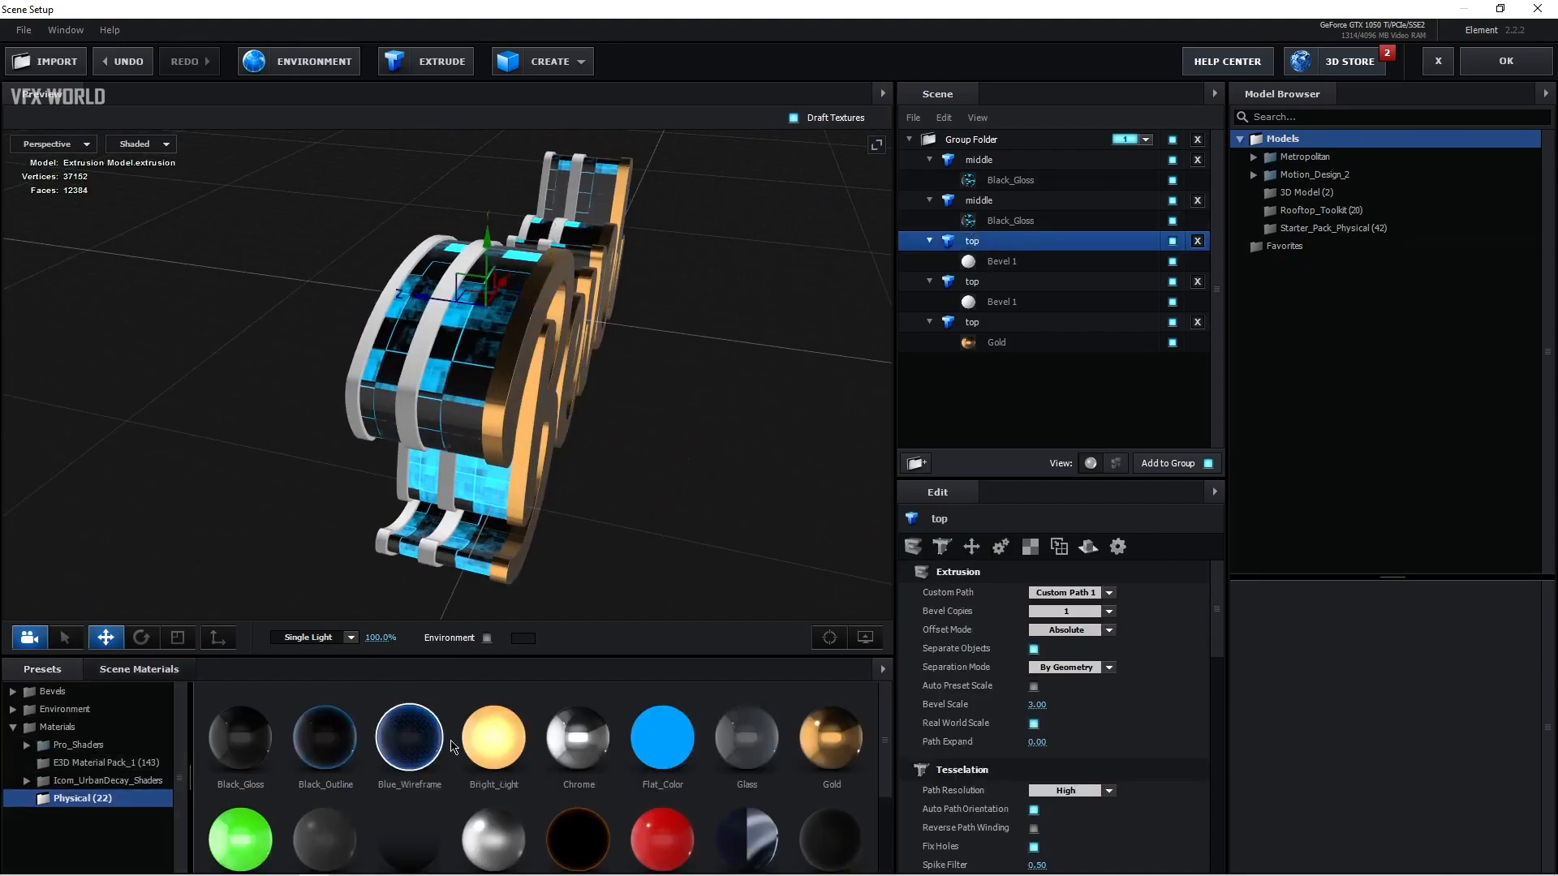
left_click(581, 736)
left_click(985, 284)
left_click(581, 738)
left_click_drag(487, 503, 829, 397)
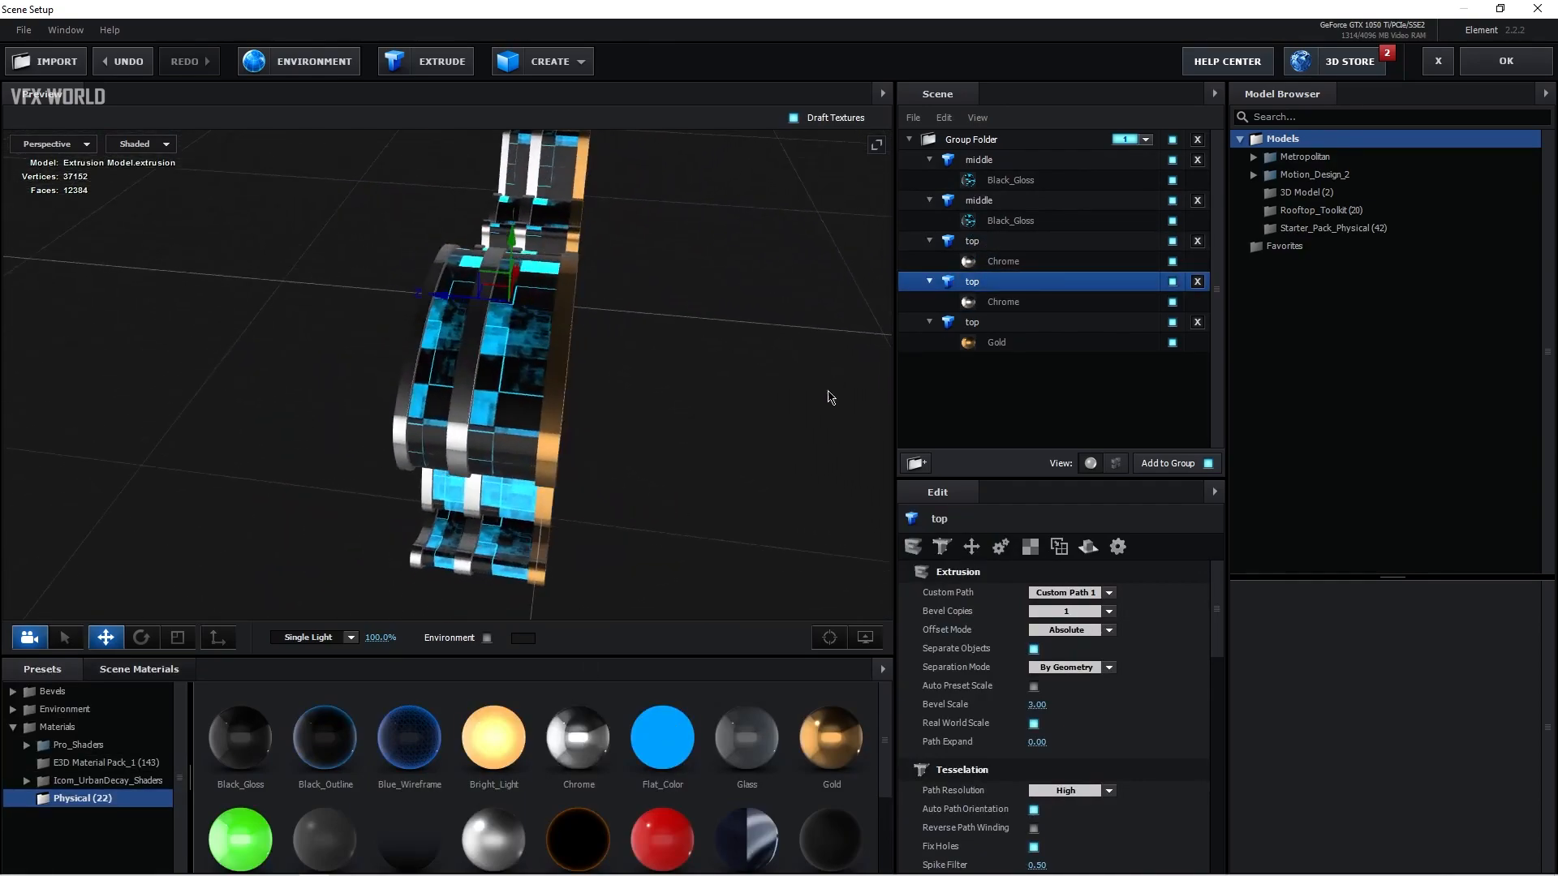
Step: Set the second middle model's UV repeat to 8
left_click(1010, 222)
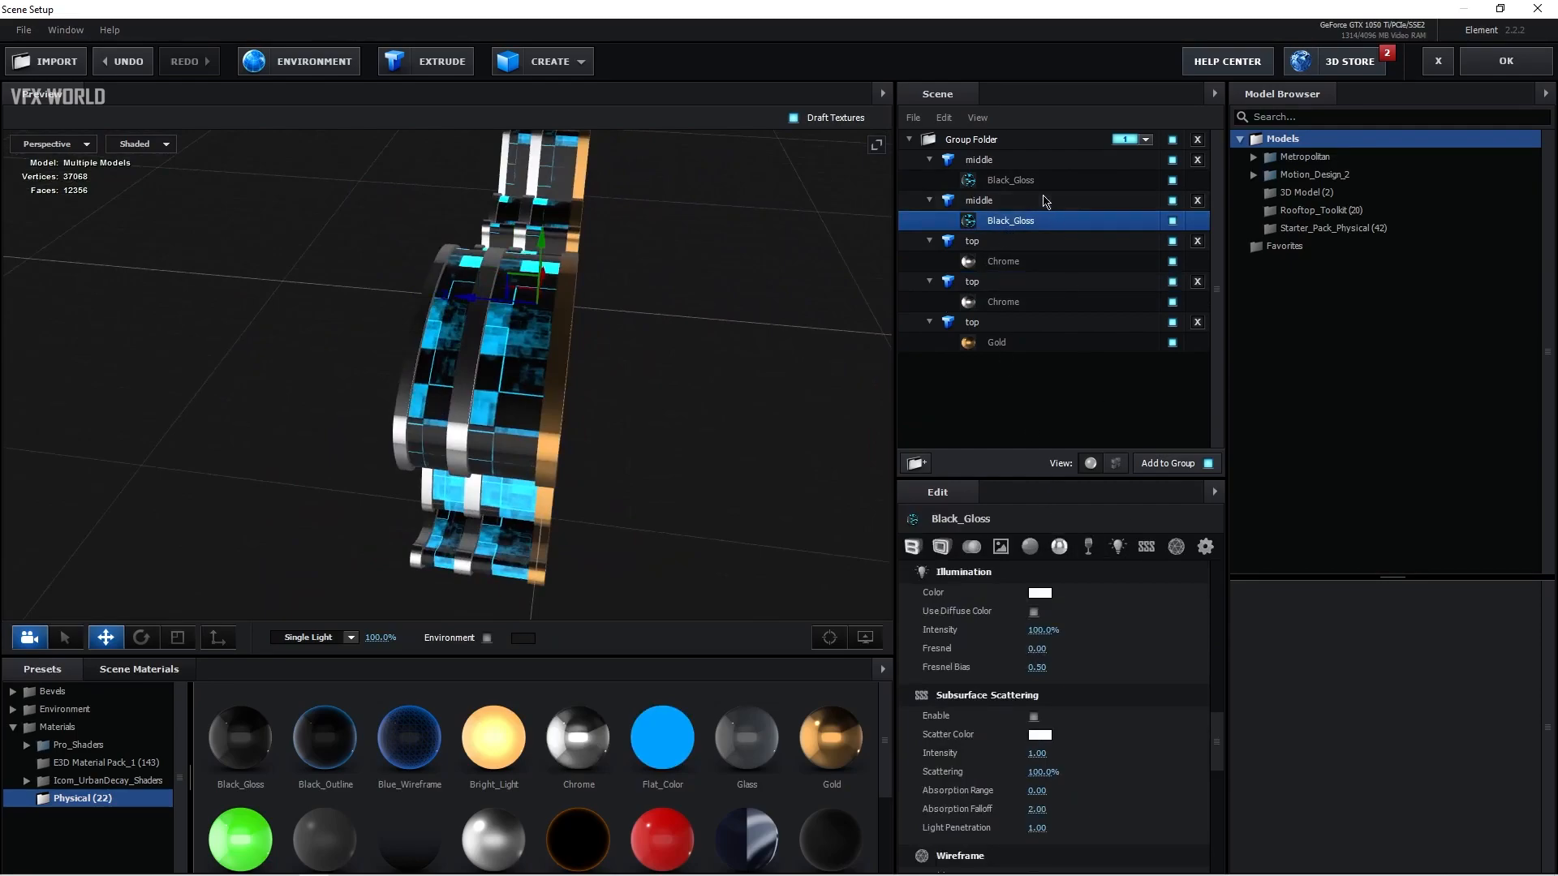
left_click(1045, 202)
left_click(1030, 547)
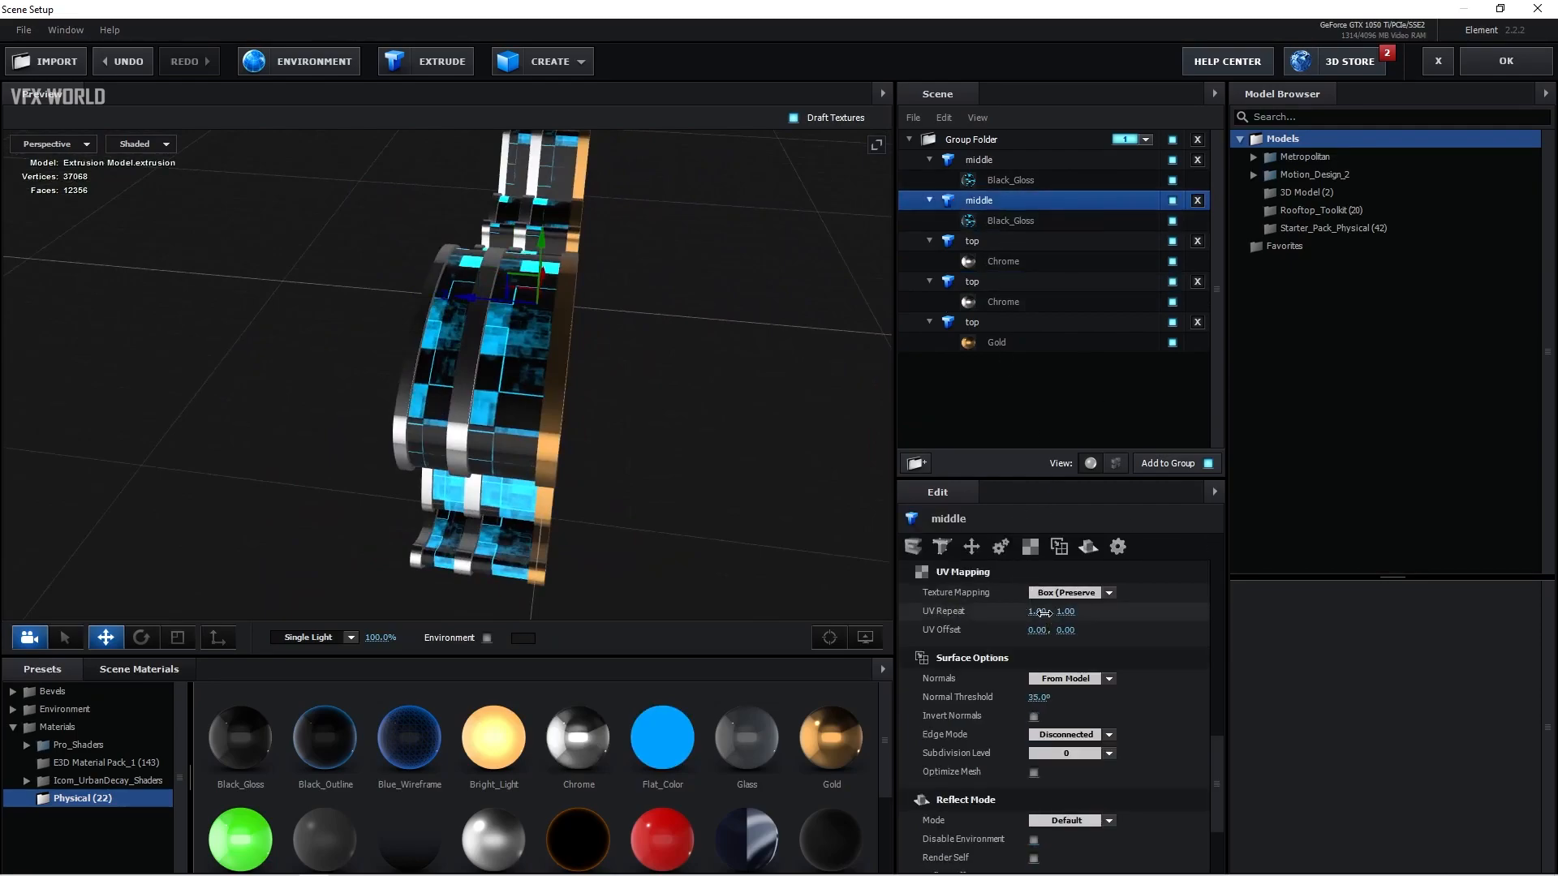
key("Return")
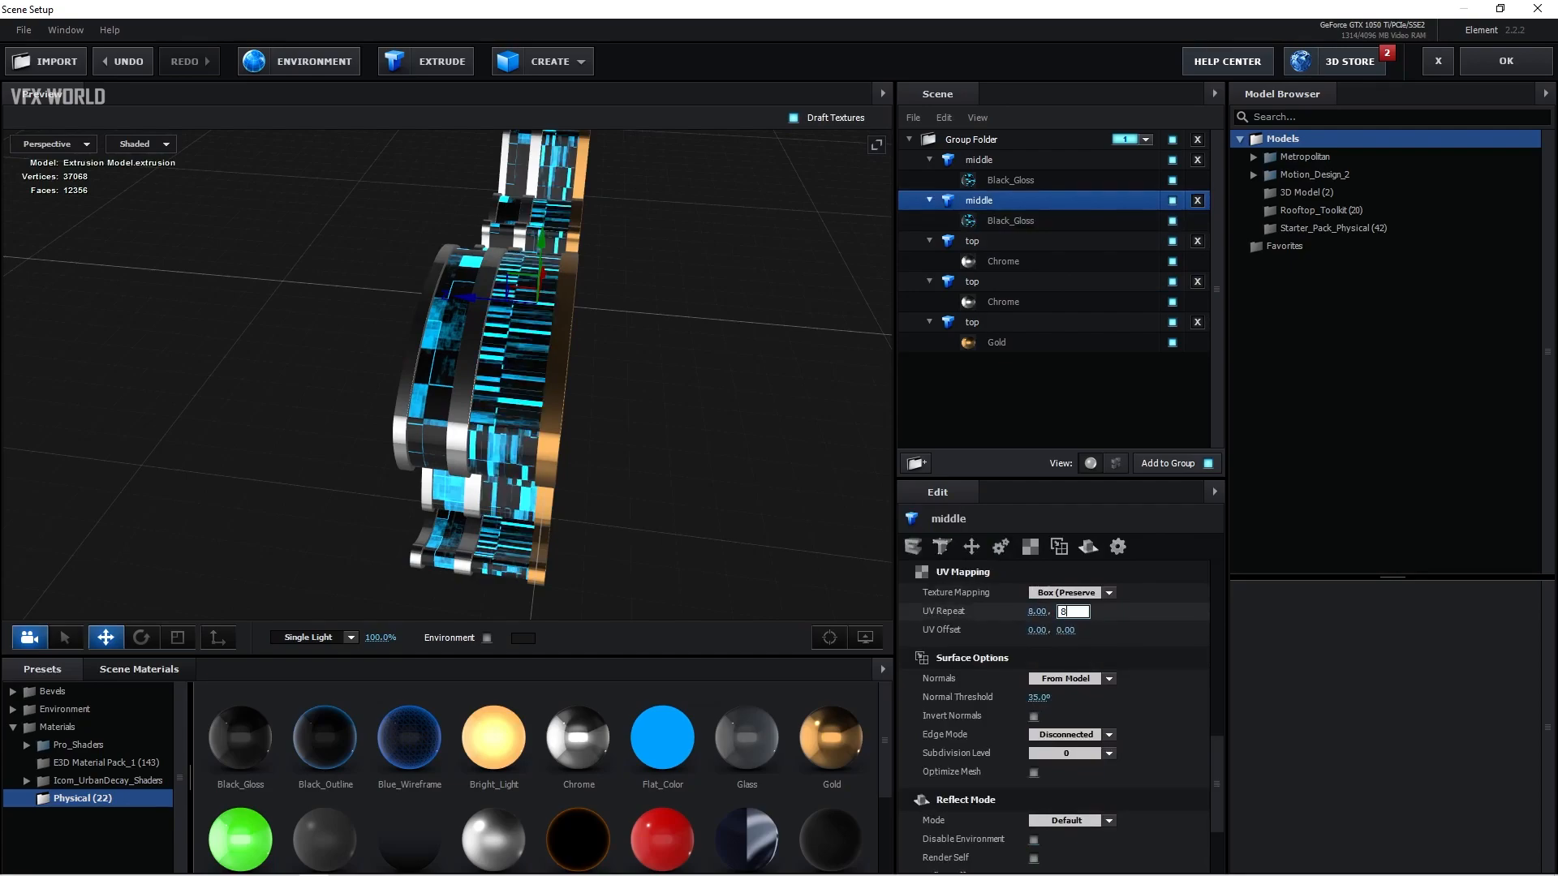
scroll(600, 416, "up", 5)
left_click_drag(601, 416, 750, 436)
Step: Set the first middle model's UV repeat to 2.5 by 2.5
left_click(1019, 161)
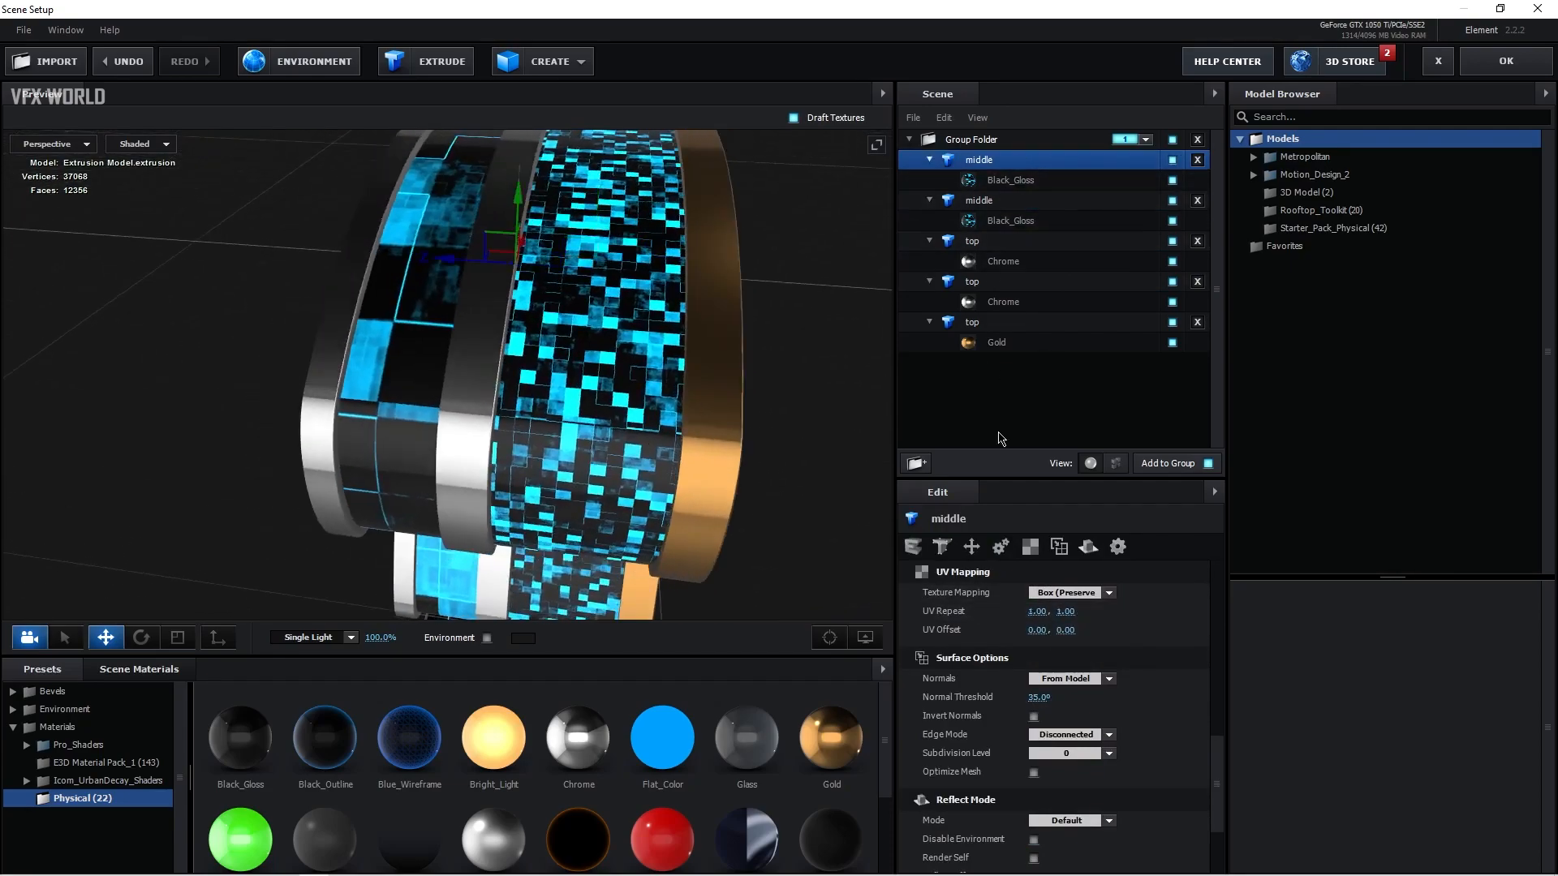
left_click(1031, 613)
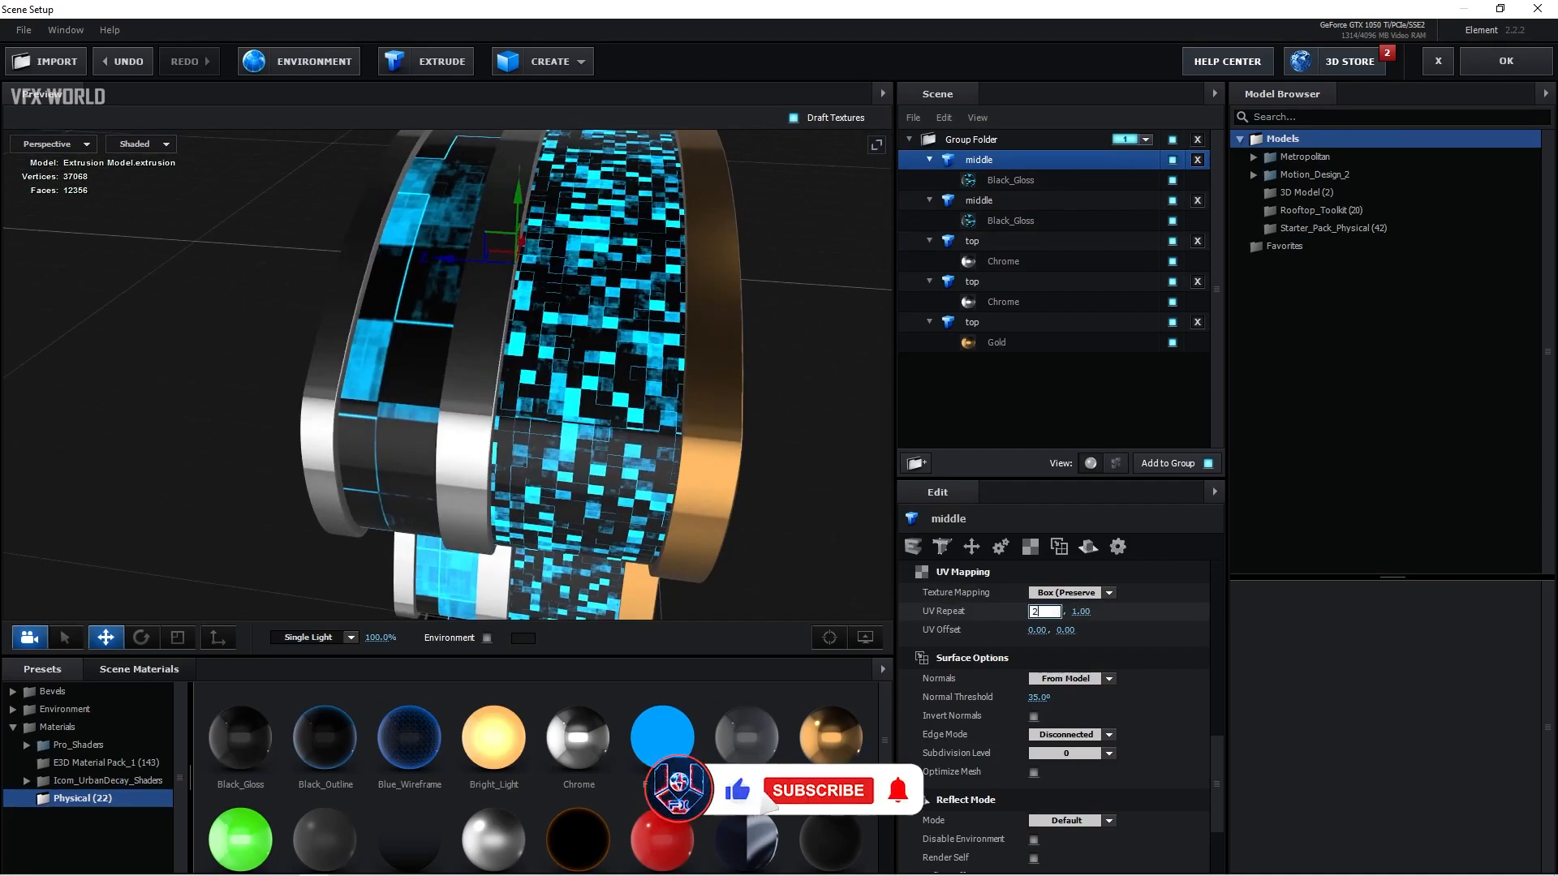
key("Tab")
type("2.5")
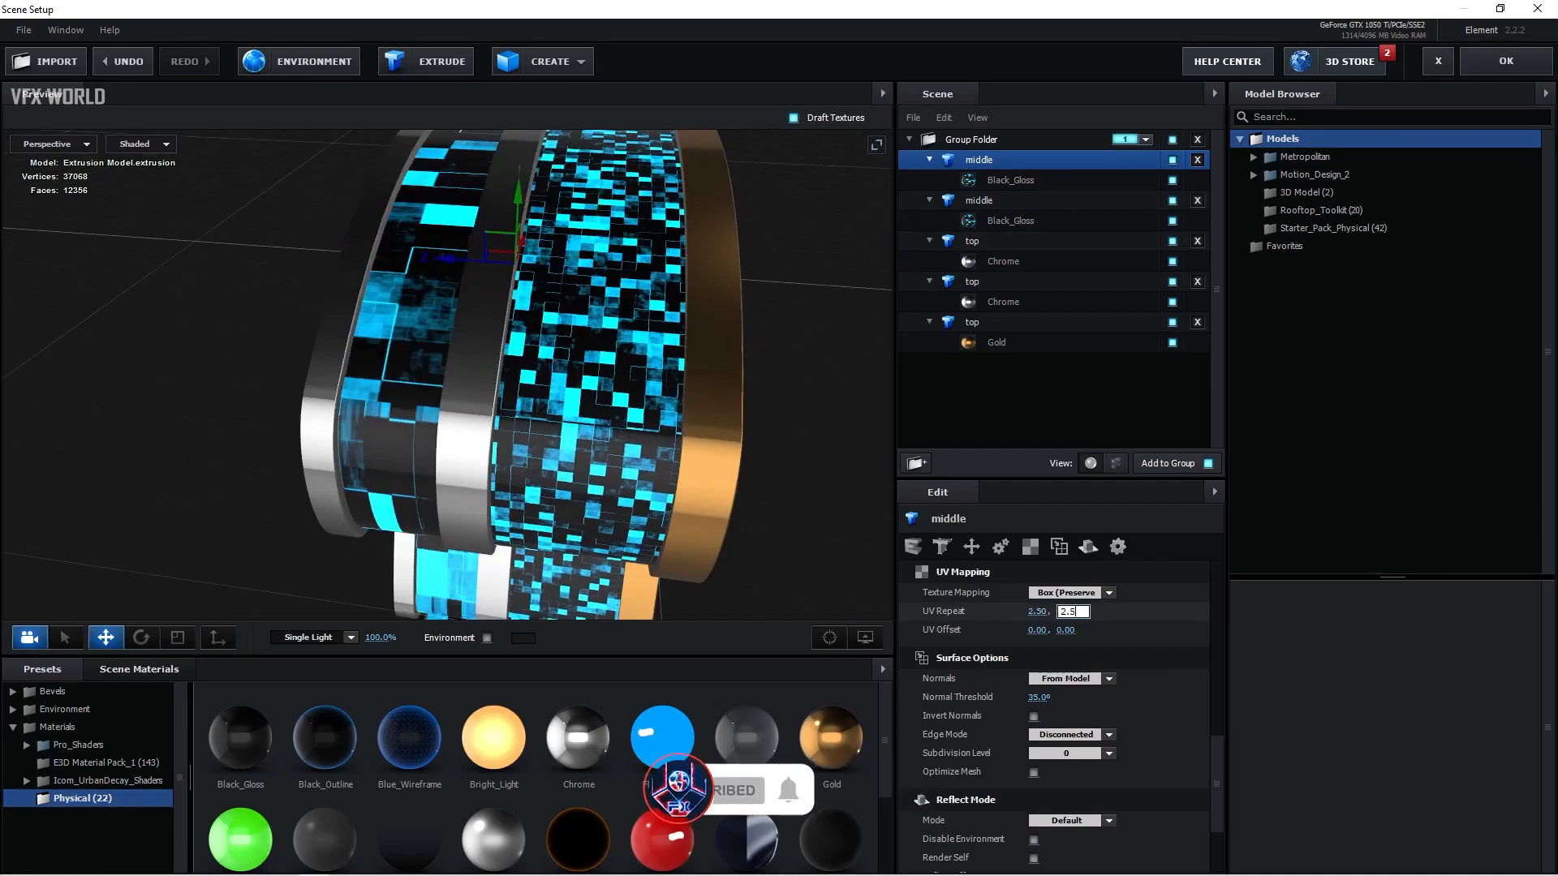
key("Return")
left_click_drag(761, 284, 509, 418)
left_click_drag(588, 294, 567, 440)
scroll(594, 412, "down", 5)
scroll(568, 410, "up", 5)
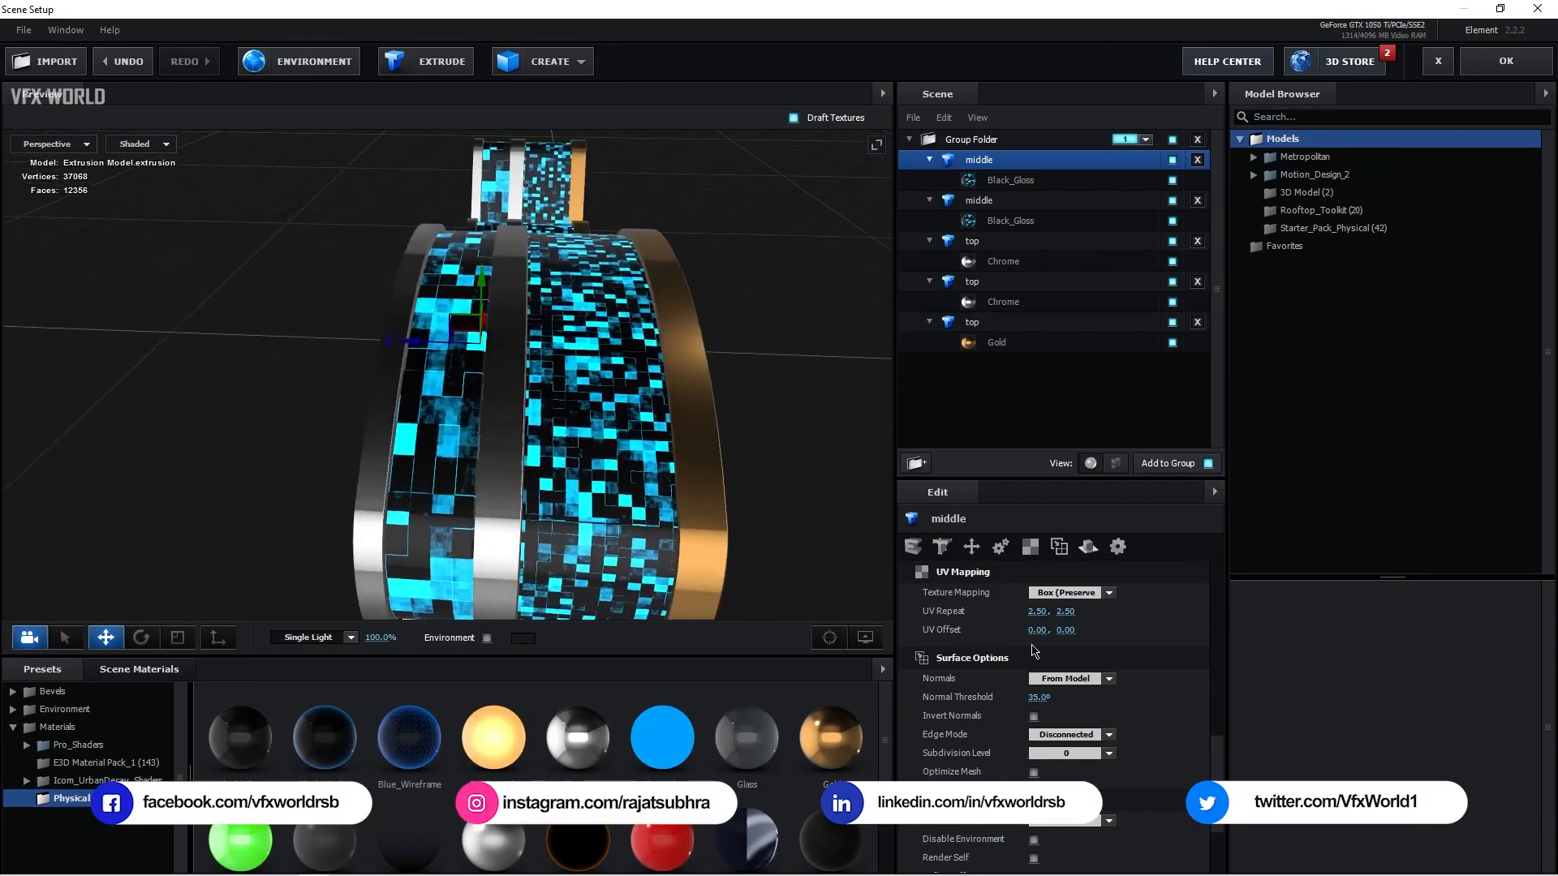
Step: Change the first middle model's texture mapping to Box Repeat
left_click(1069, 592)
left_click(1070, 657)
left_click_drag(454, 442, 544, 504)
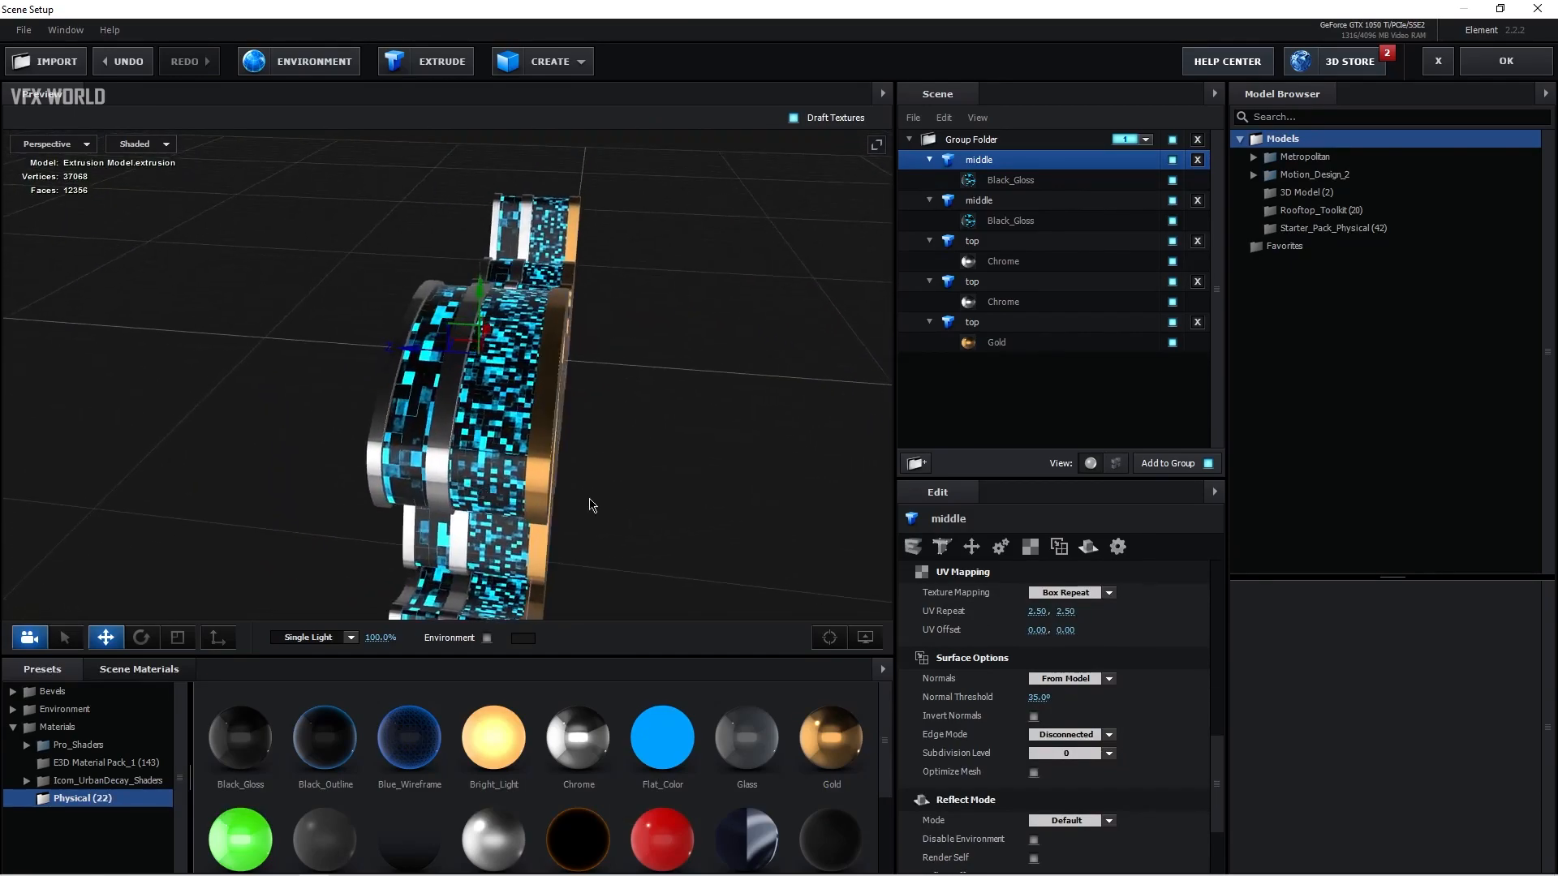
Step: Set the blend mode of the second middle model's Black_Gloss material to Screen
left_click(1010, 223)
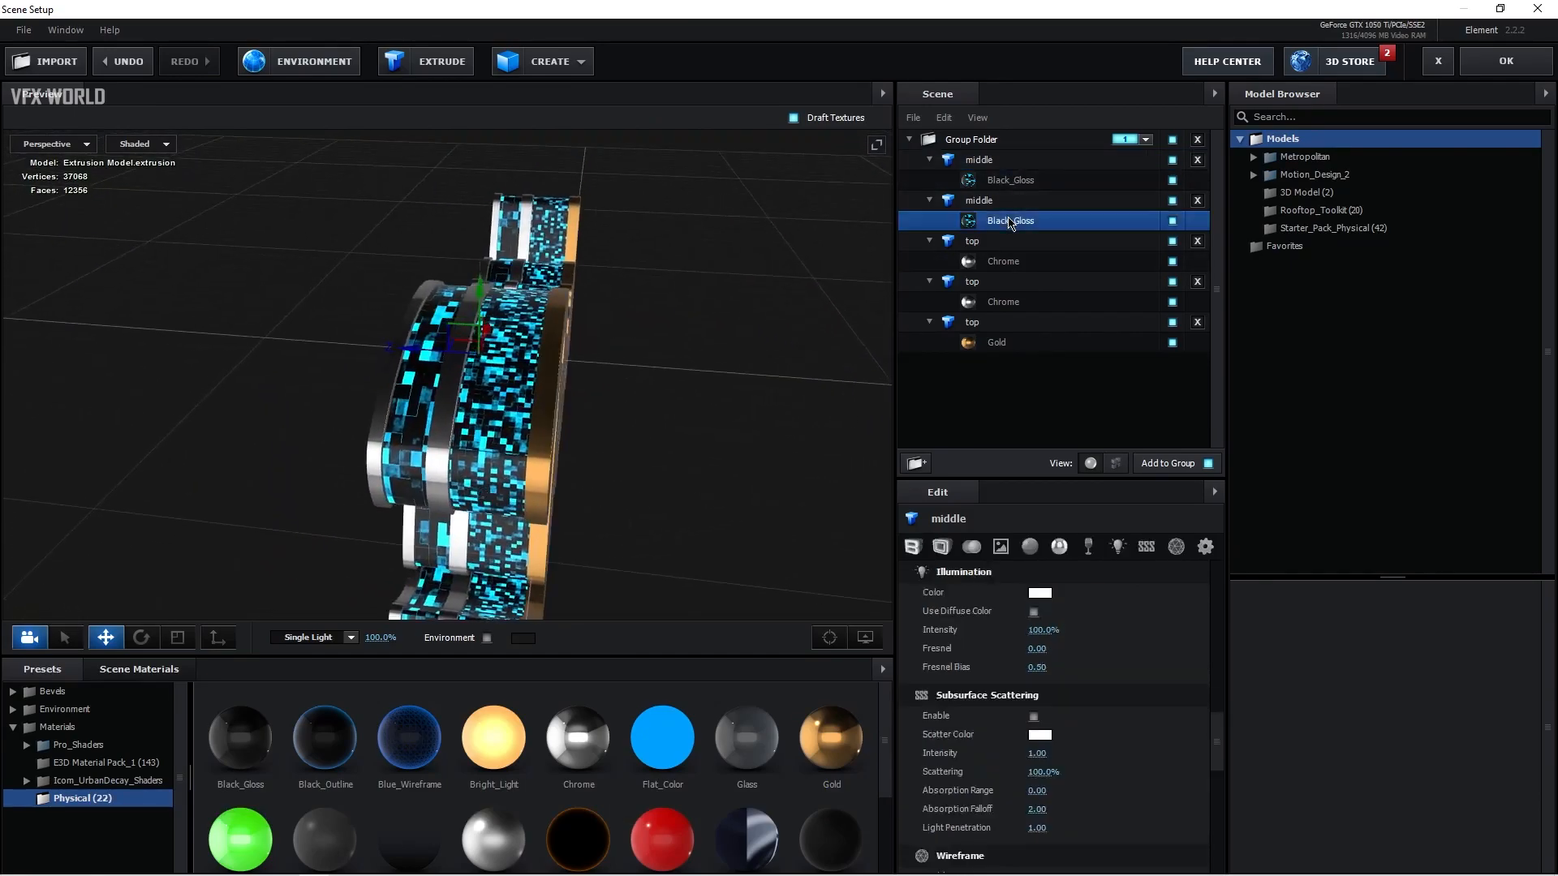
left_click(1205, 546)
scroll(1068, 735, "up", 2)
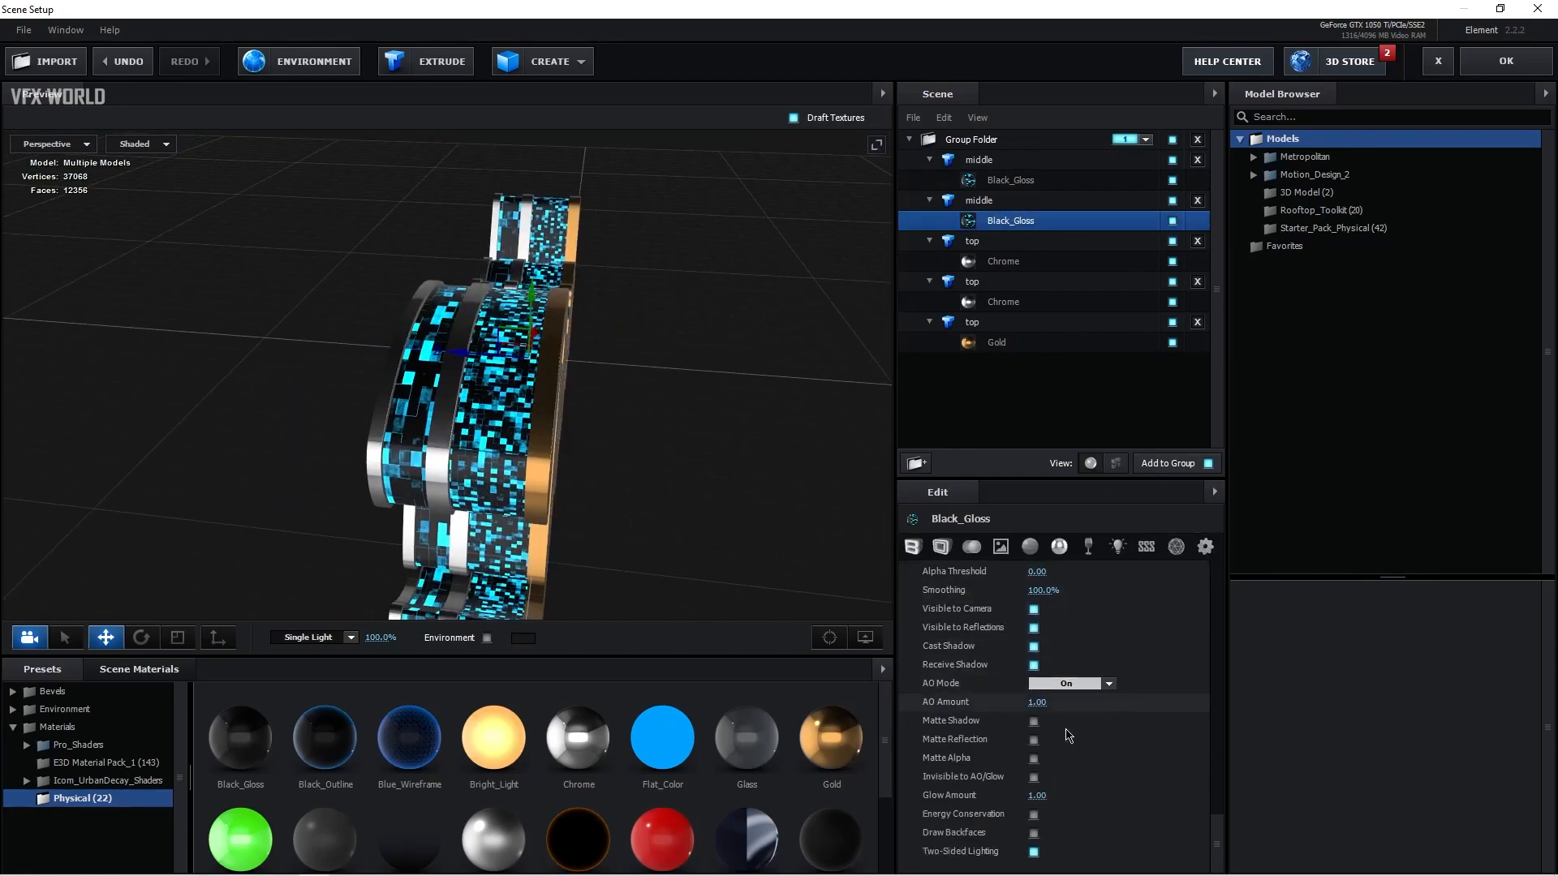
scroll(1068, 734, "up", 3)
left_click(1056, 819)
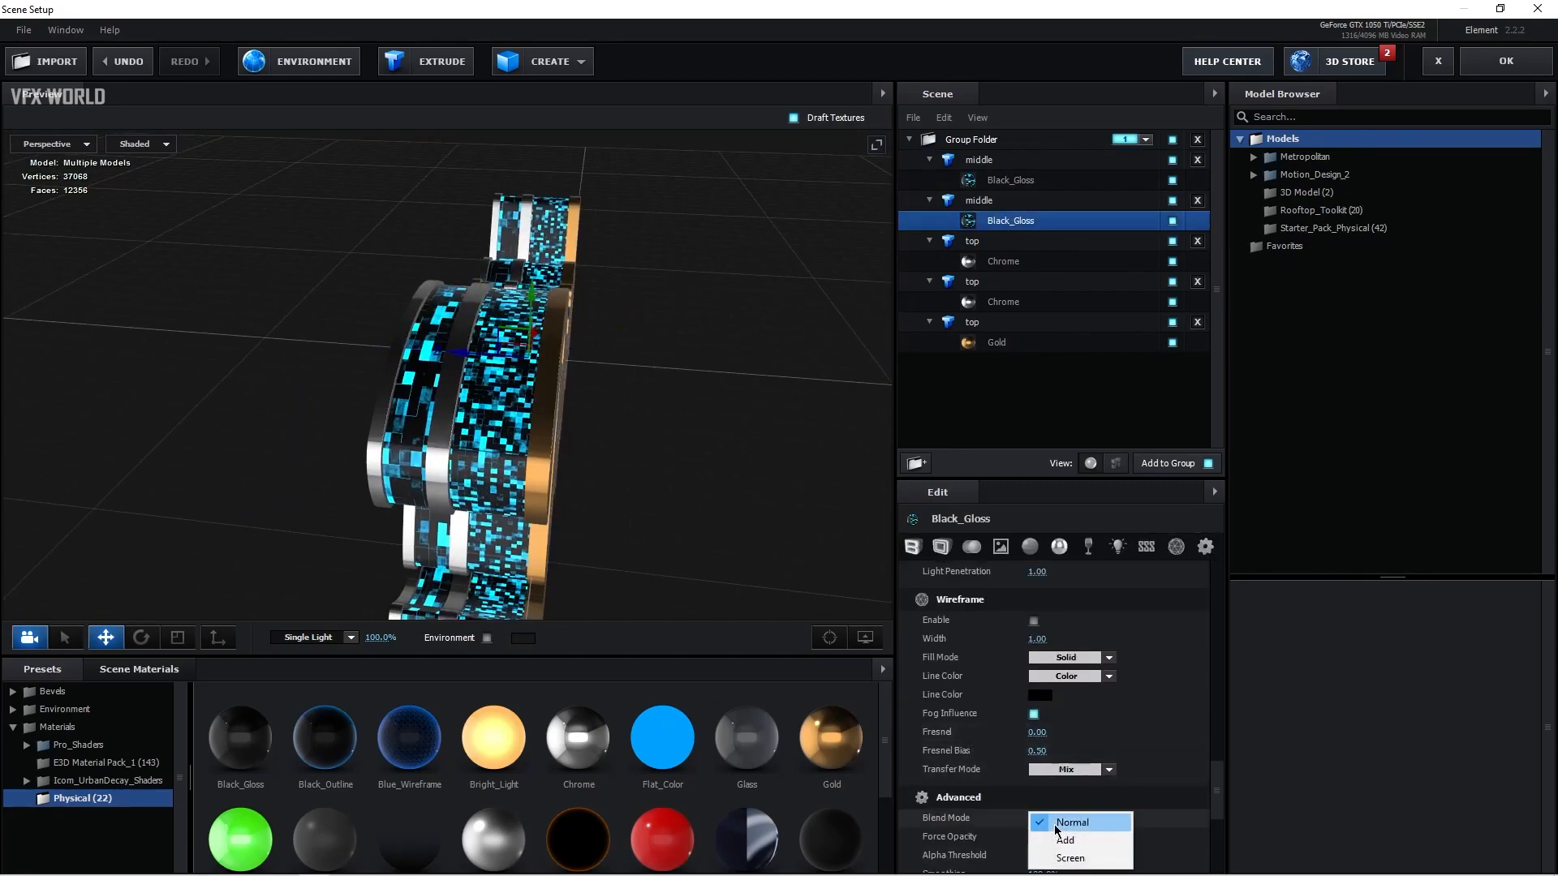
left_click(1073, 862)
left_click_drag(434, 474, 490, 406)
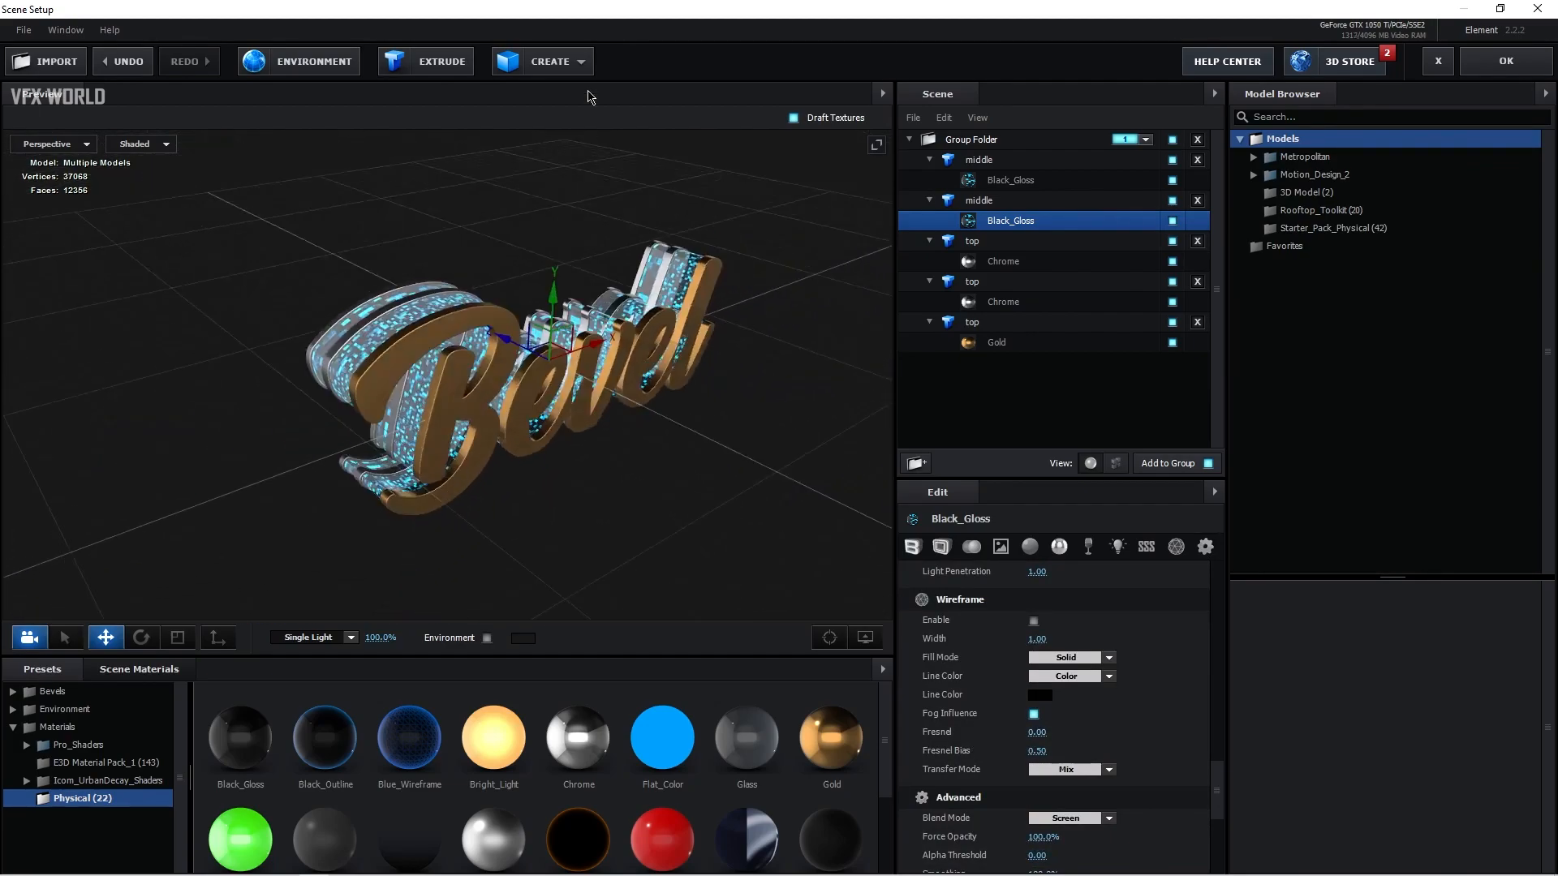
Step: Create a plane model and rotate it to 270° so it stands upright behind the text
left_click(570, 74)
left_click(759, 99)
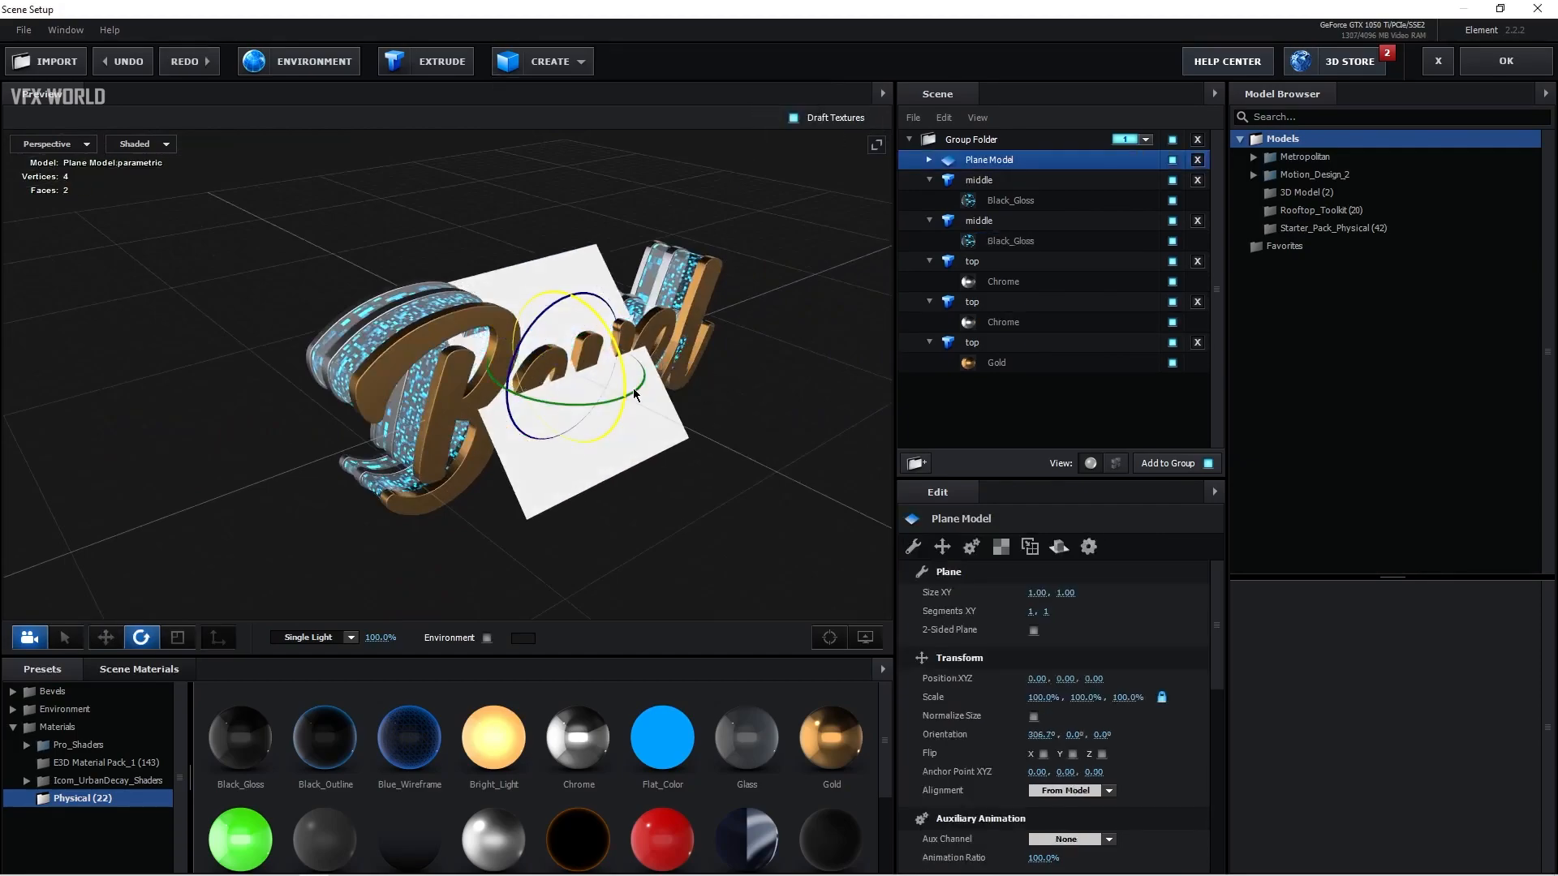
left_click_drag(668, 428, 565, 512)
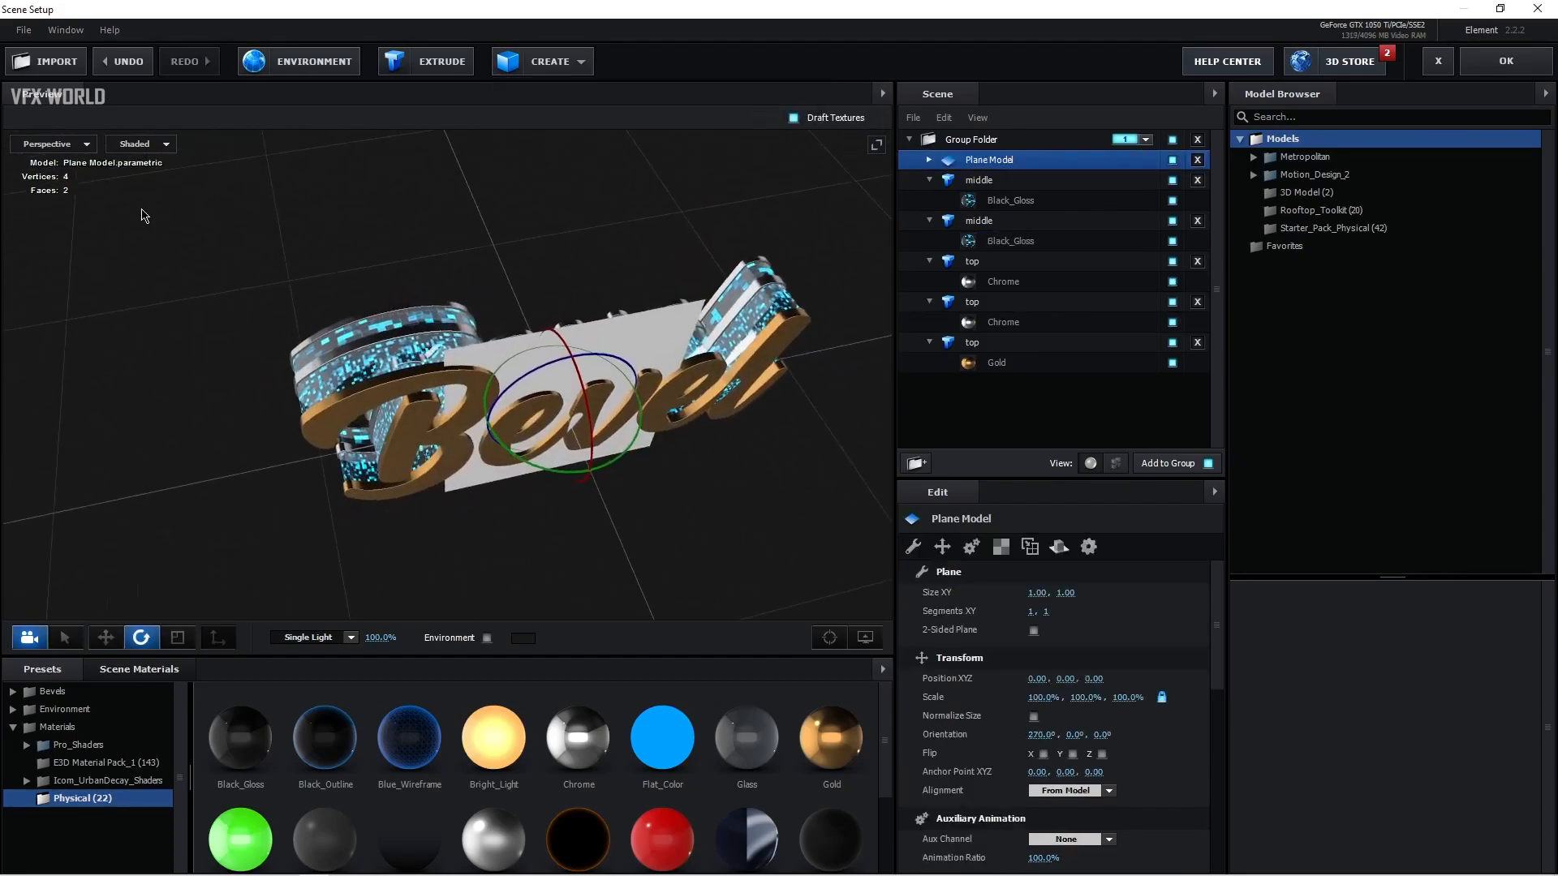
Step: Move the plane slightly behind the text
left_click(108, 639)
left_click_drag(389, 495, 391, 525)
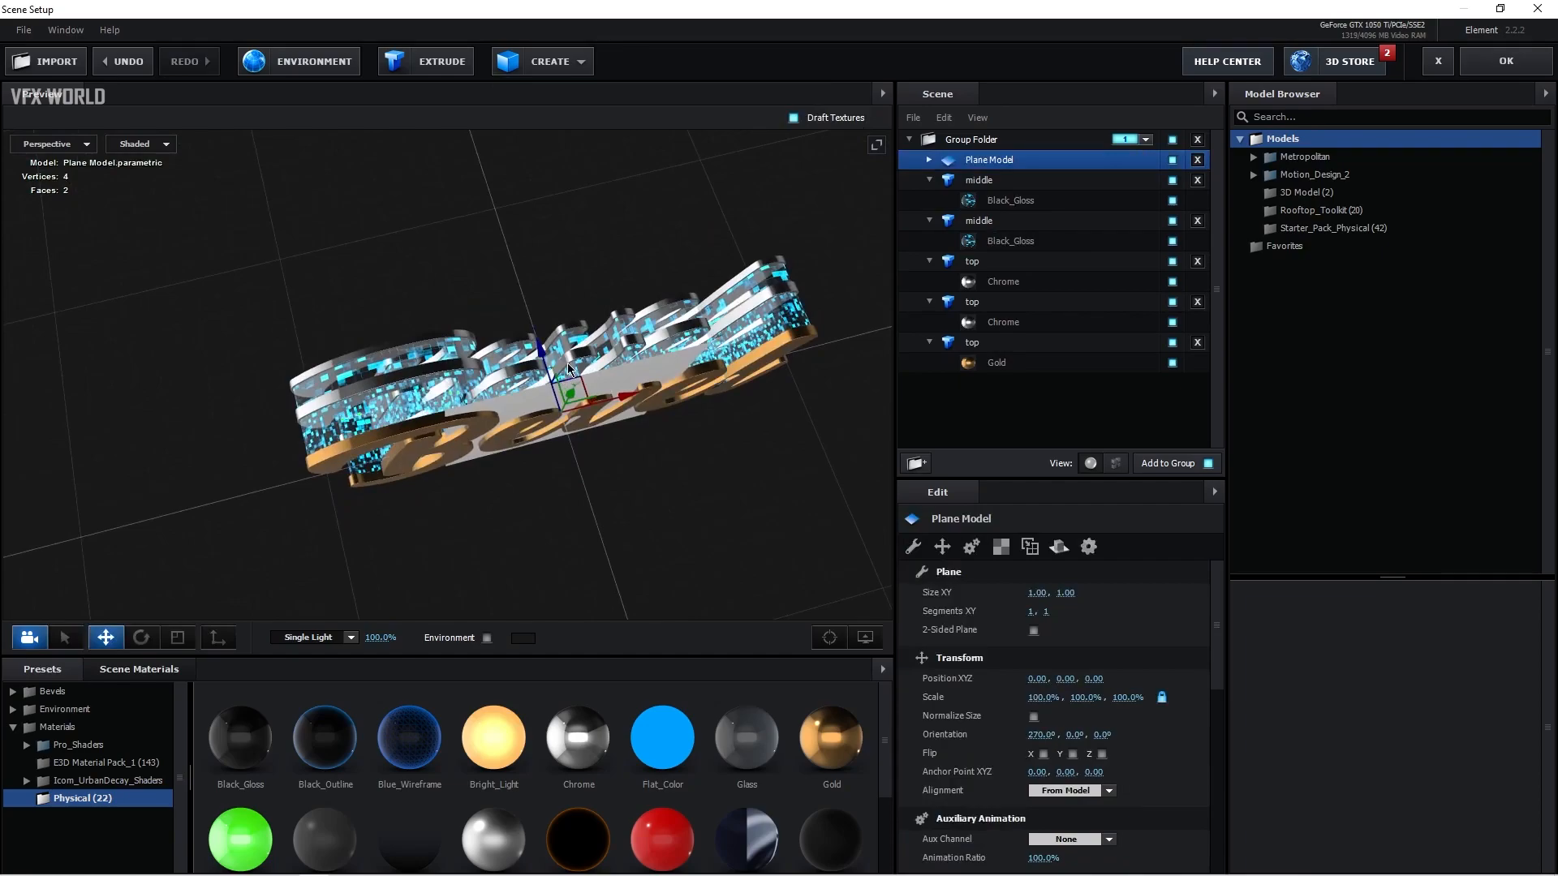
left_click_drag(542, 367, 469, 579)
Step: Make the plane two-sided and scale it to about 443% by 229%
left_click(1033, 630)
left_click_drag(737, 539, 497, 371)
key("r")
left_click_drag(533, 300, 505, 122)
left_click_drag(623, 486, 601, 453)
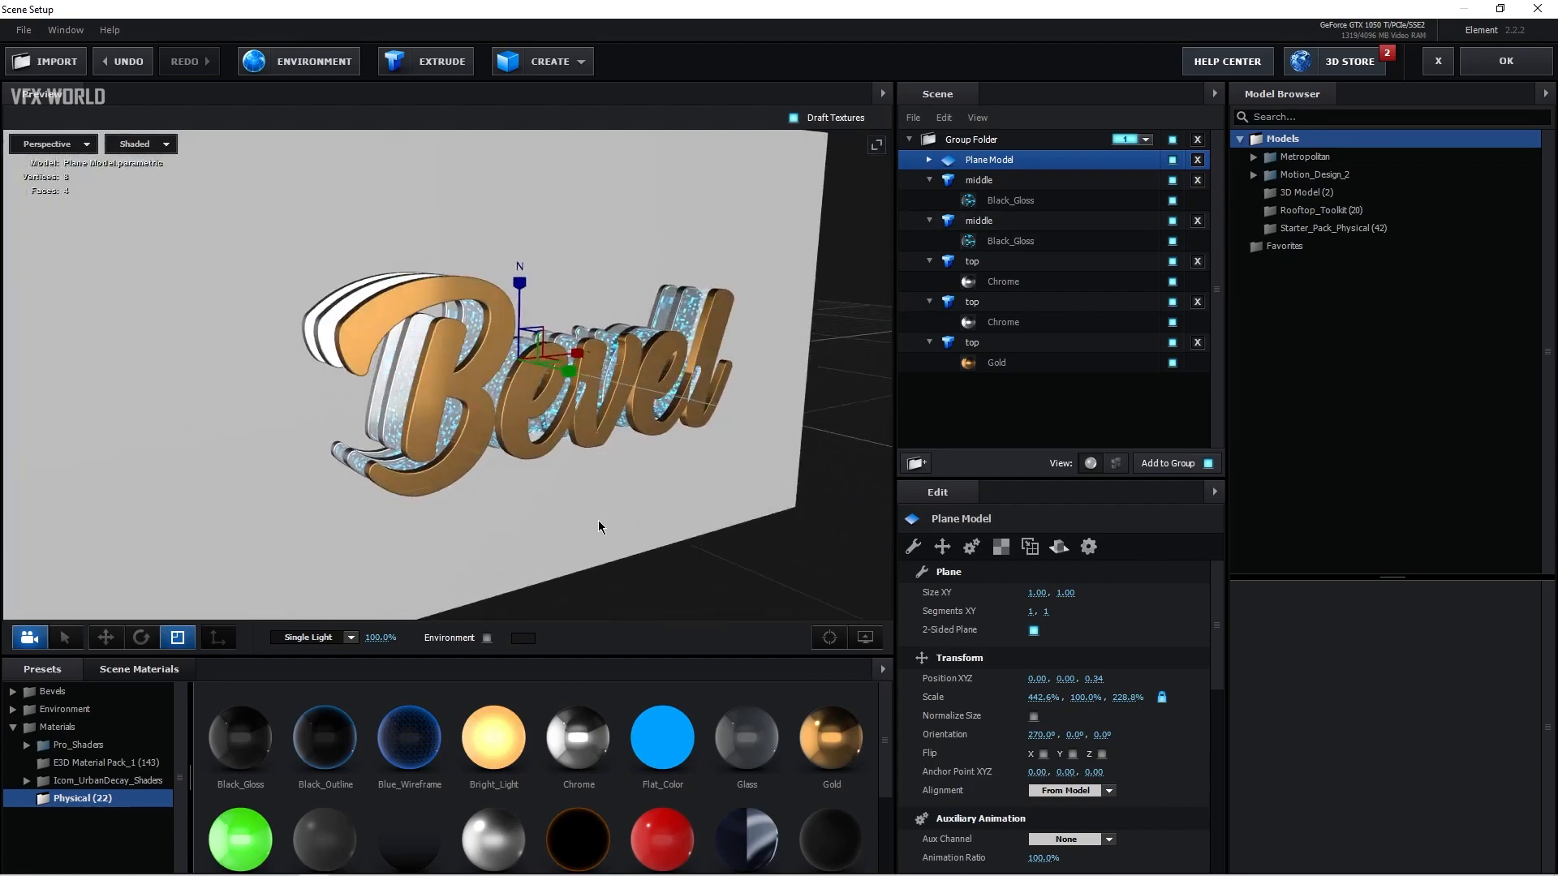
Step: Apply the Black_Gloss material to the plane and set its reflect mode to Mirror Surface
left_click(240, 743)
left_click_drag(435, 556, 372, 532)
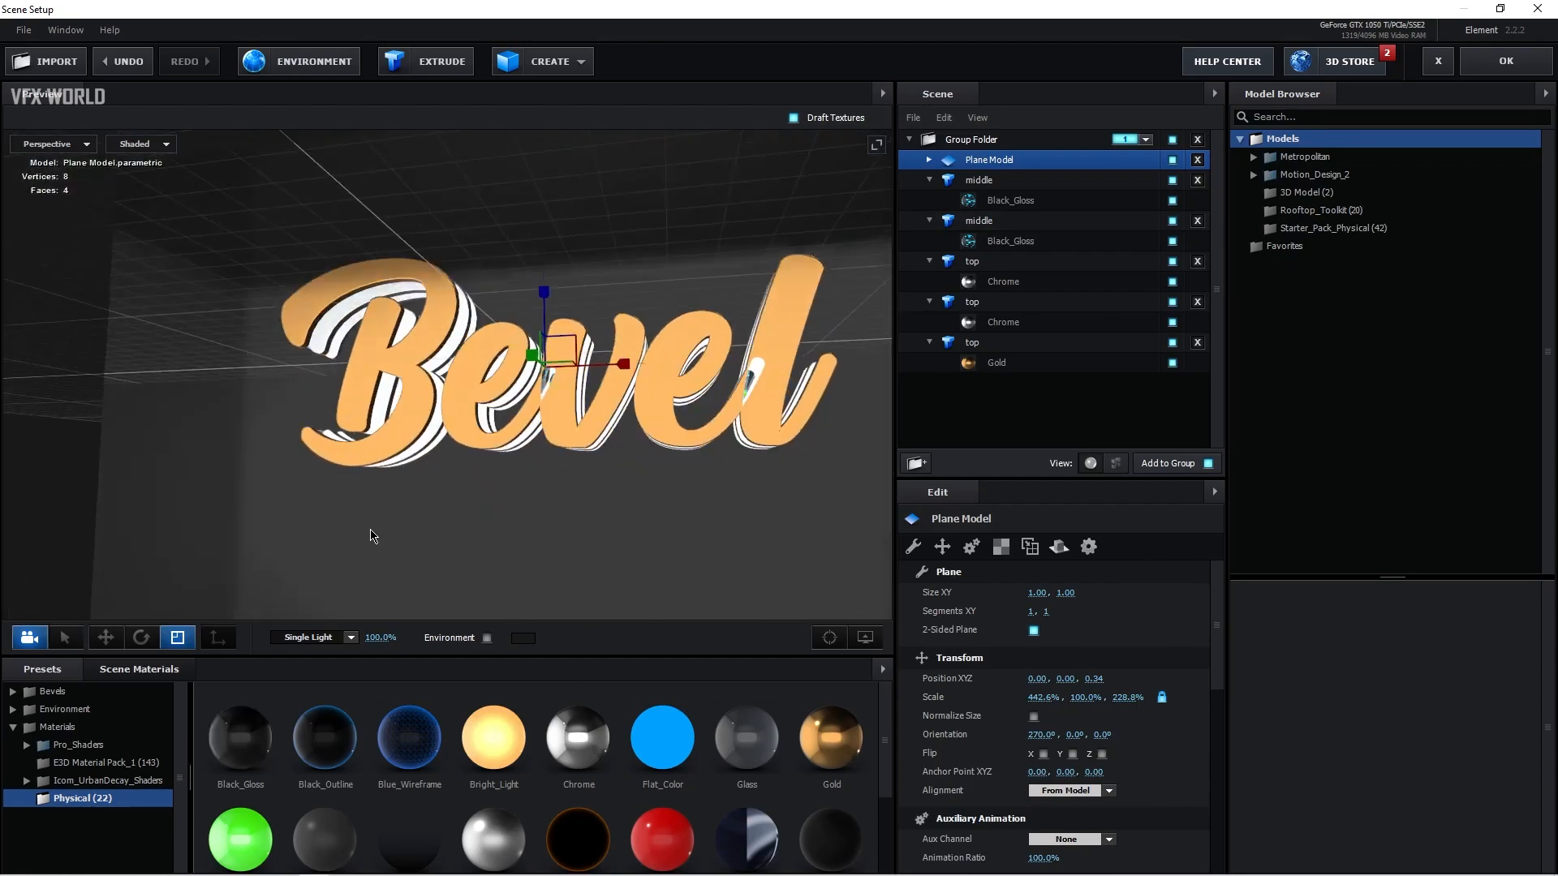
right_click(1006, 162)
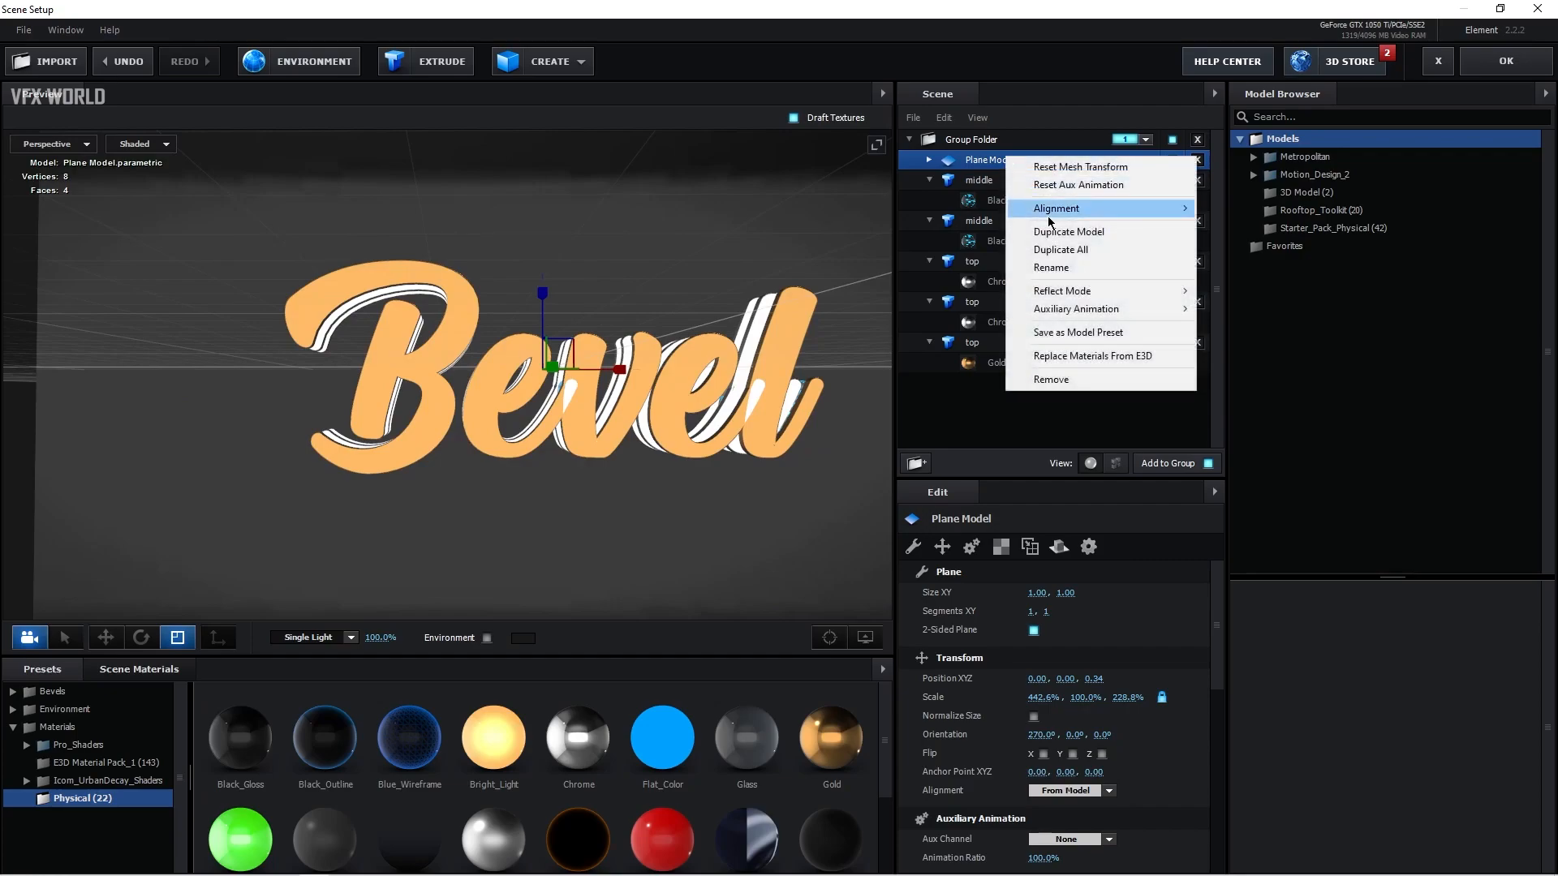
mouse_move(1069, 294)
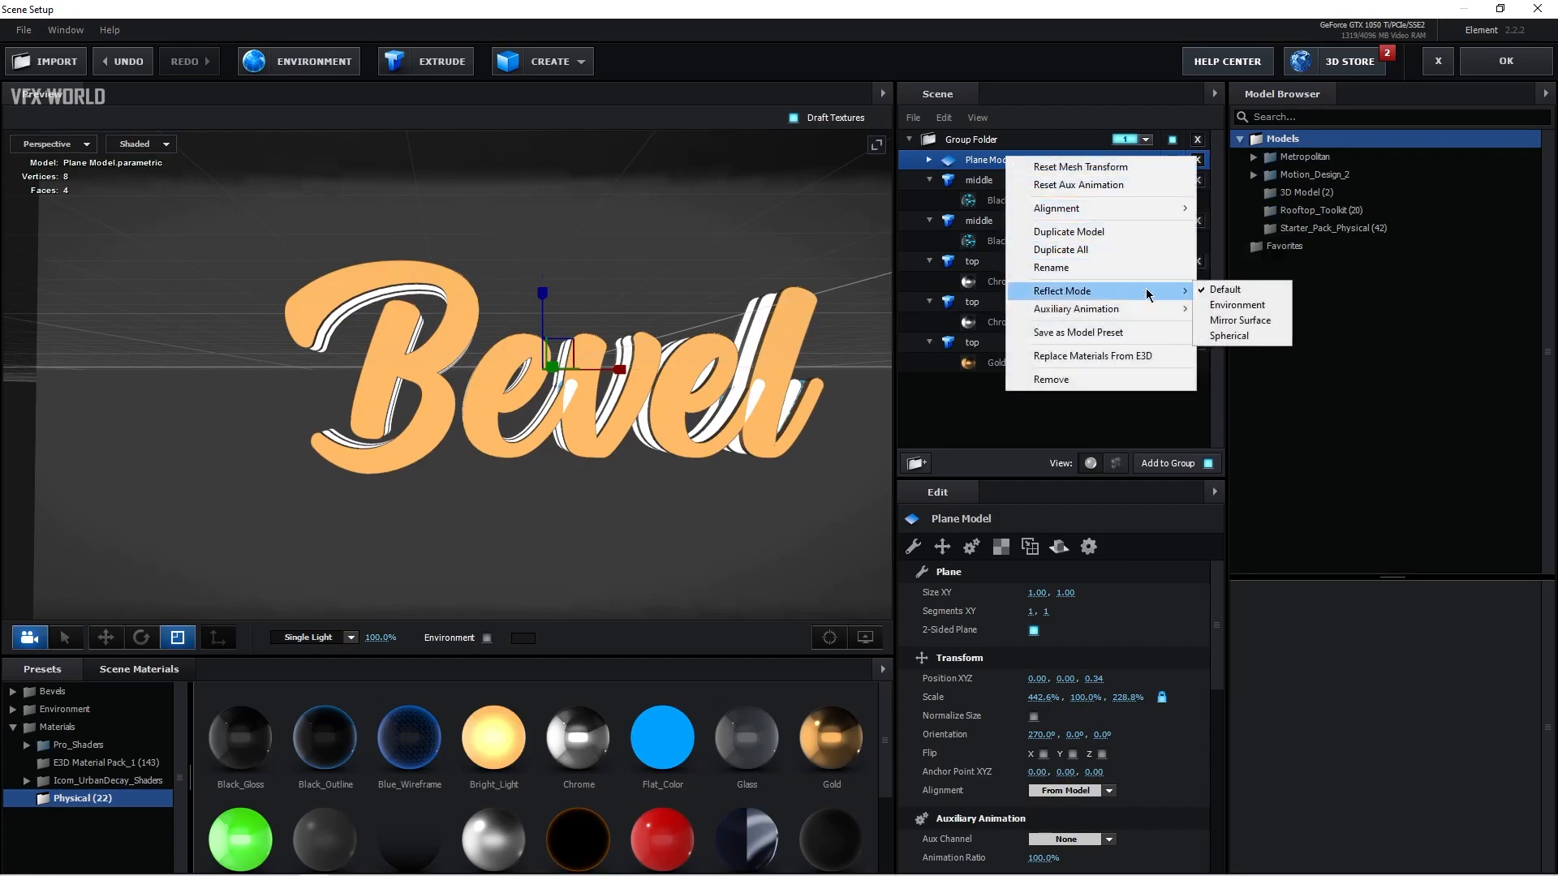
left_click(1229, 320)
left_click_drag(775, 487, 597, 430)
Step: Set the plane's Black_Gloss reflectivity intensity to 100% and glossiness to 73%
left_click(928, 159)
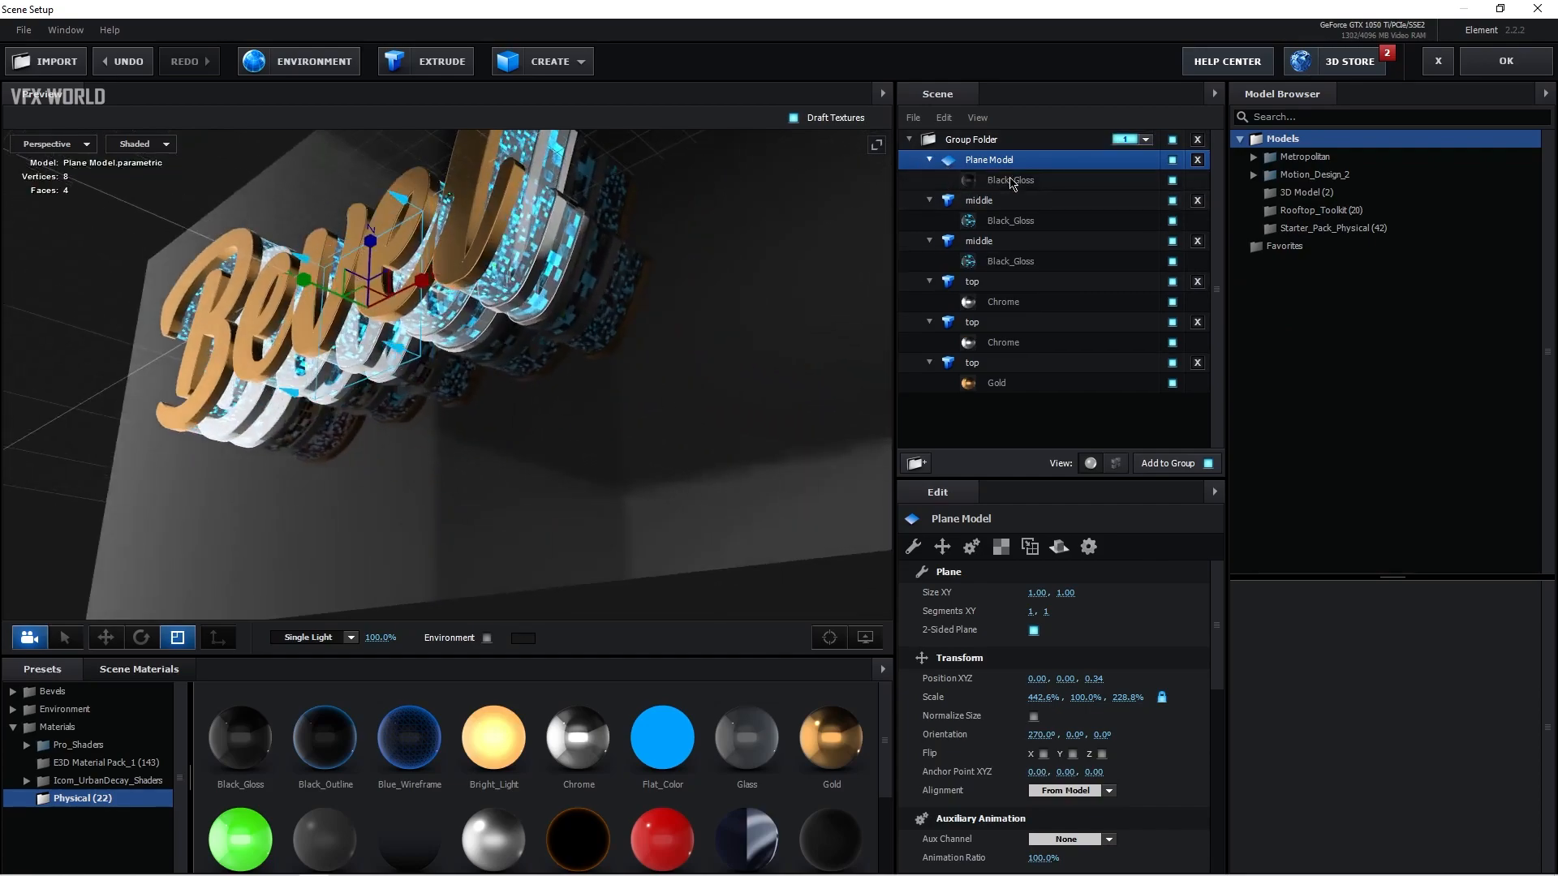
left_click(1006, 180)
scroll(1021, 714, "down", 5)
scroll(1021, 747, "down", 1)
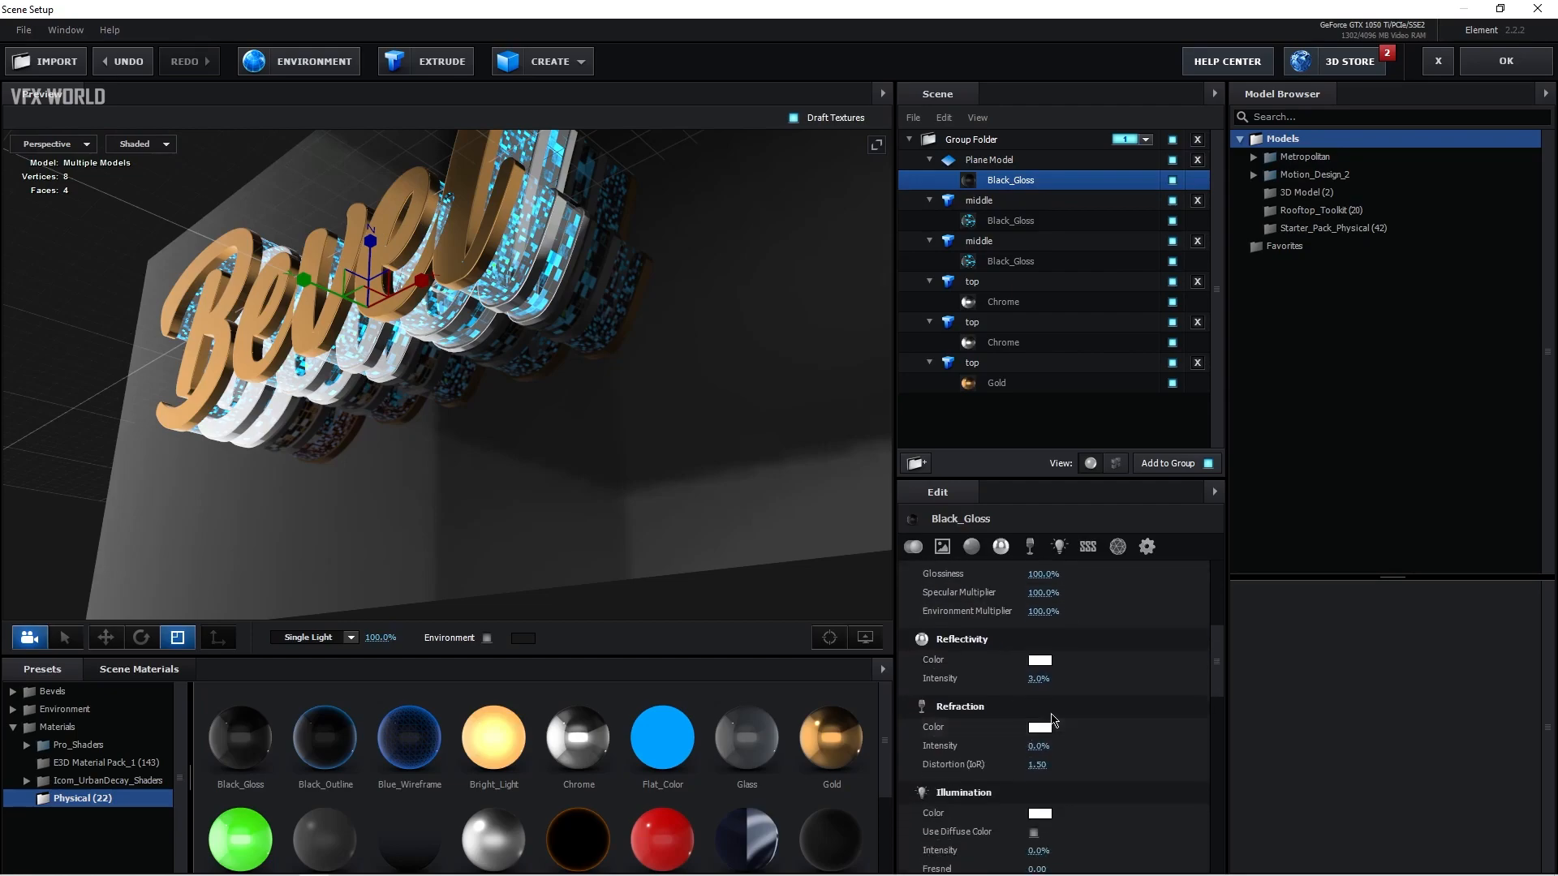
left_click_drag(1039, 679, 1202, 675)
scroll(1091, 676, "up", 2)
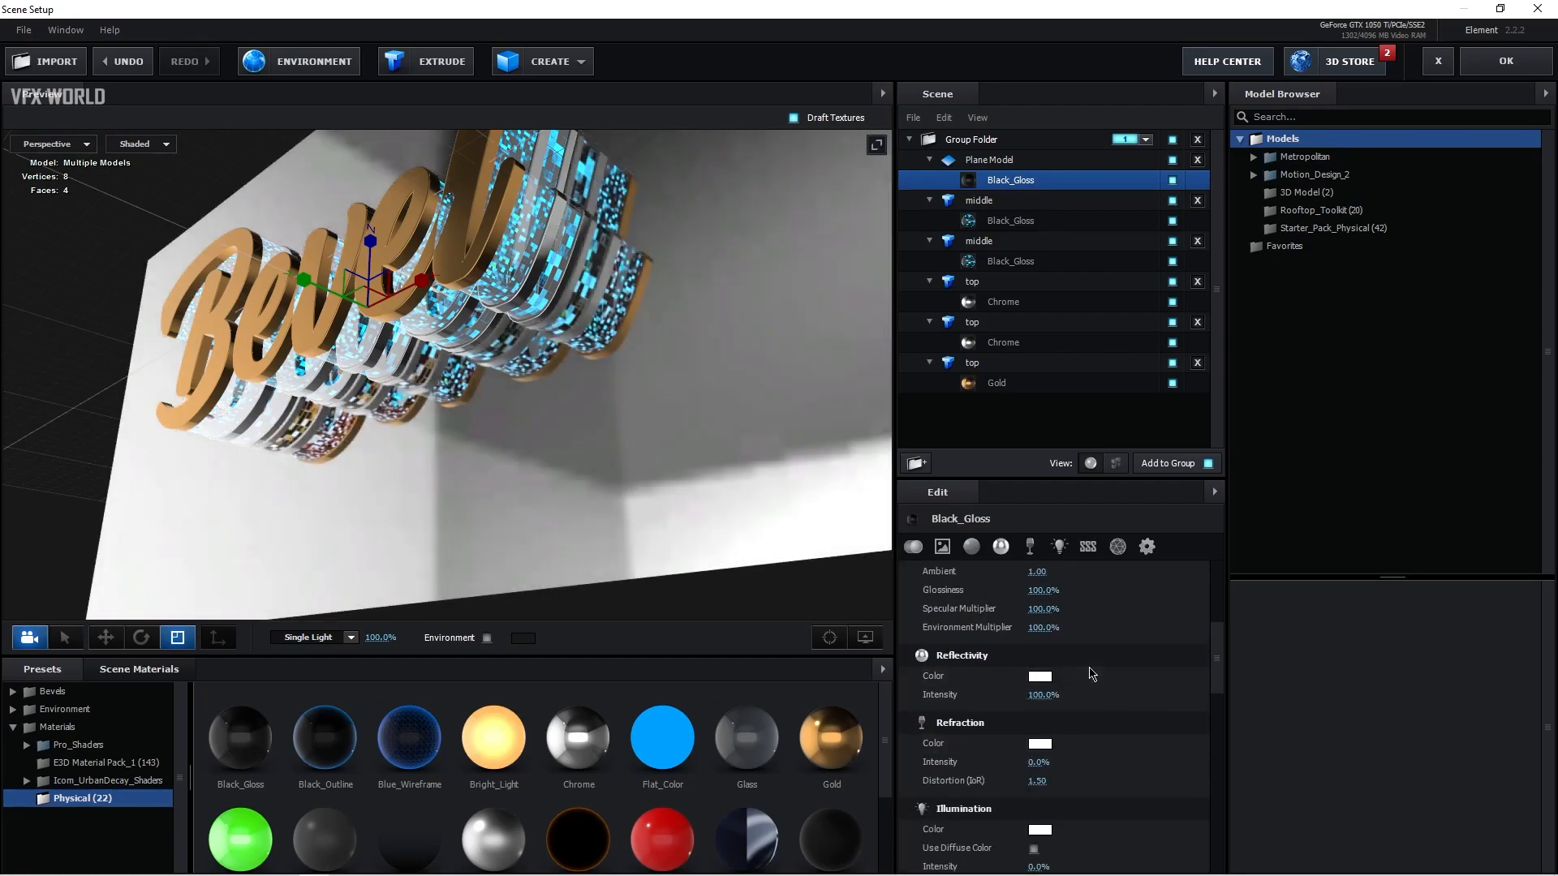
left_click_drag(1045, 631, 1025, 639)
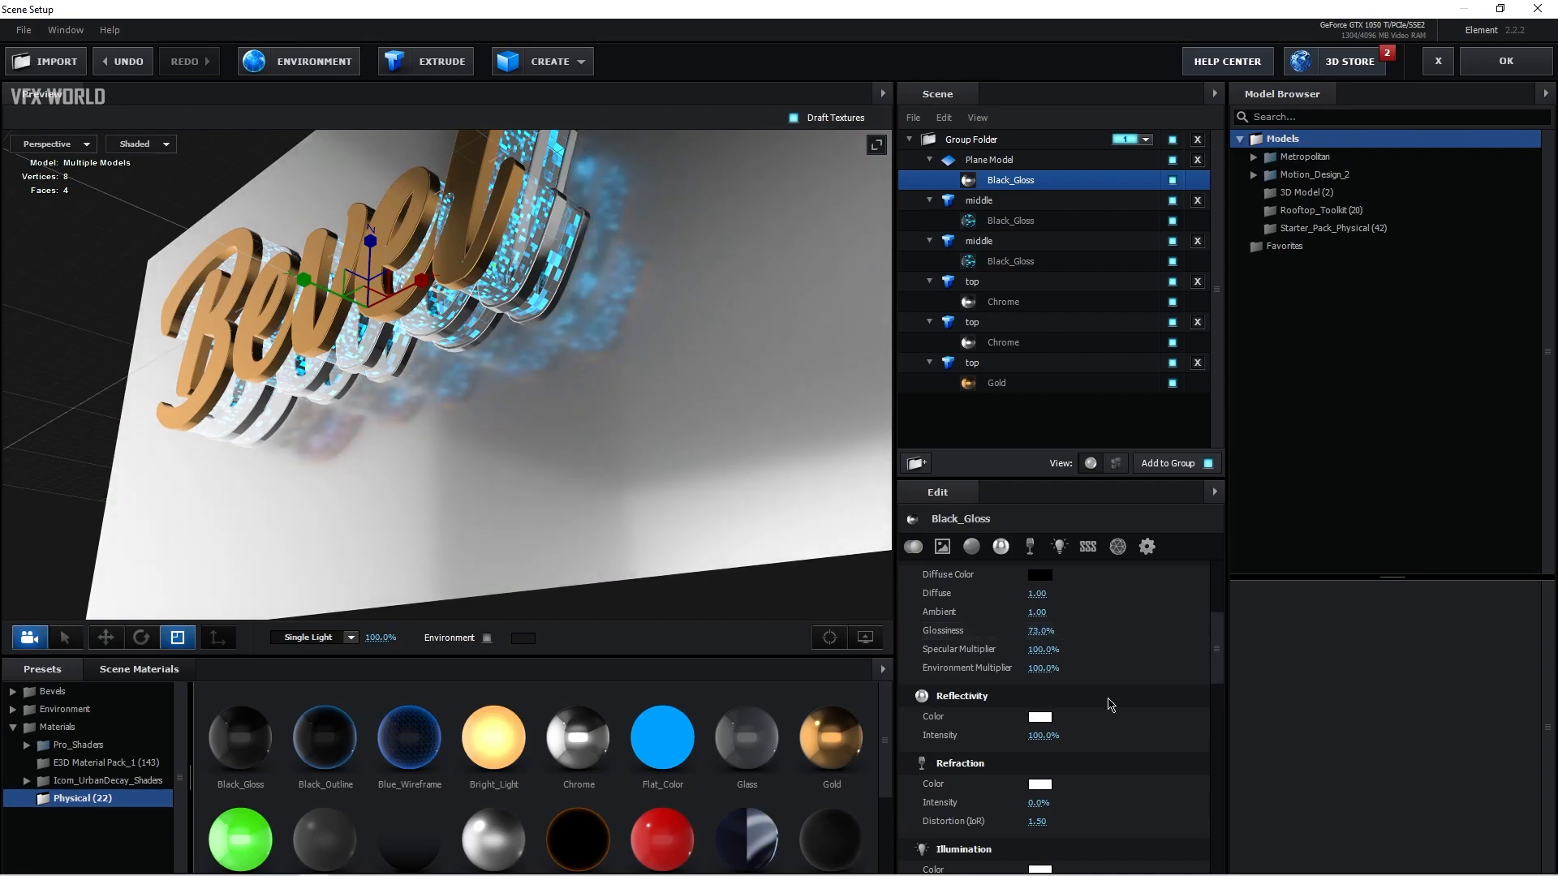
Step: Turn on Matte Shadow and Matte Reflection for the plane's Black_Gloss material
left_click_drag(1216, 653, 1214, 828)
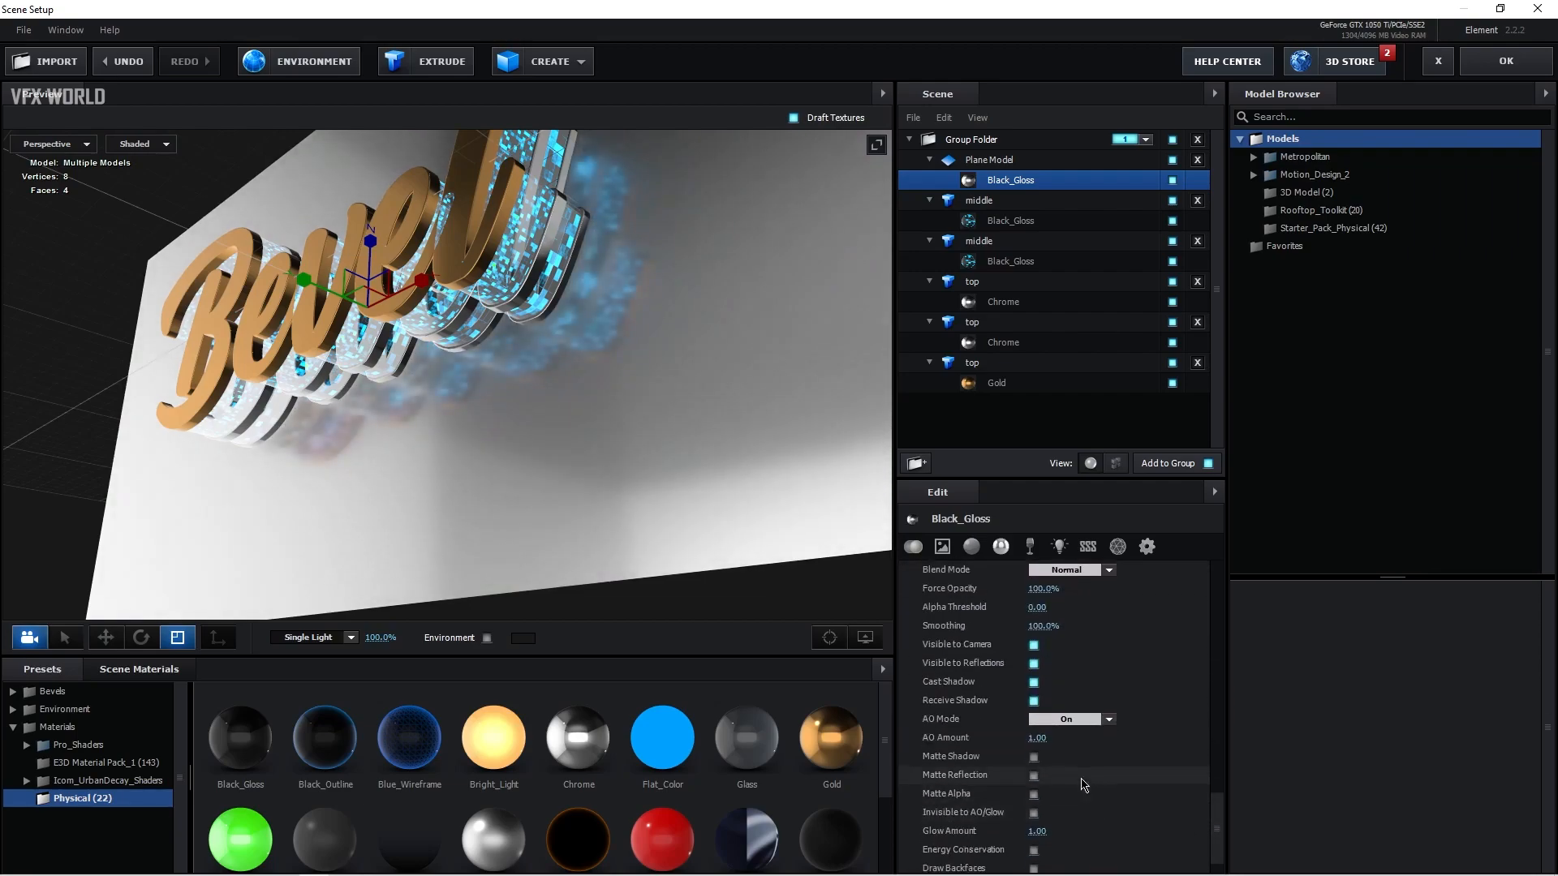
left_click(1034, 757)
left_click(1033, 776)
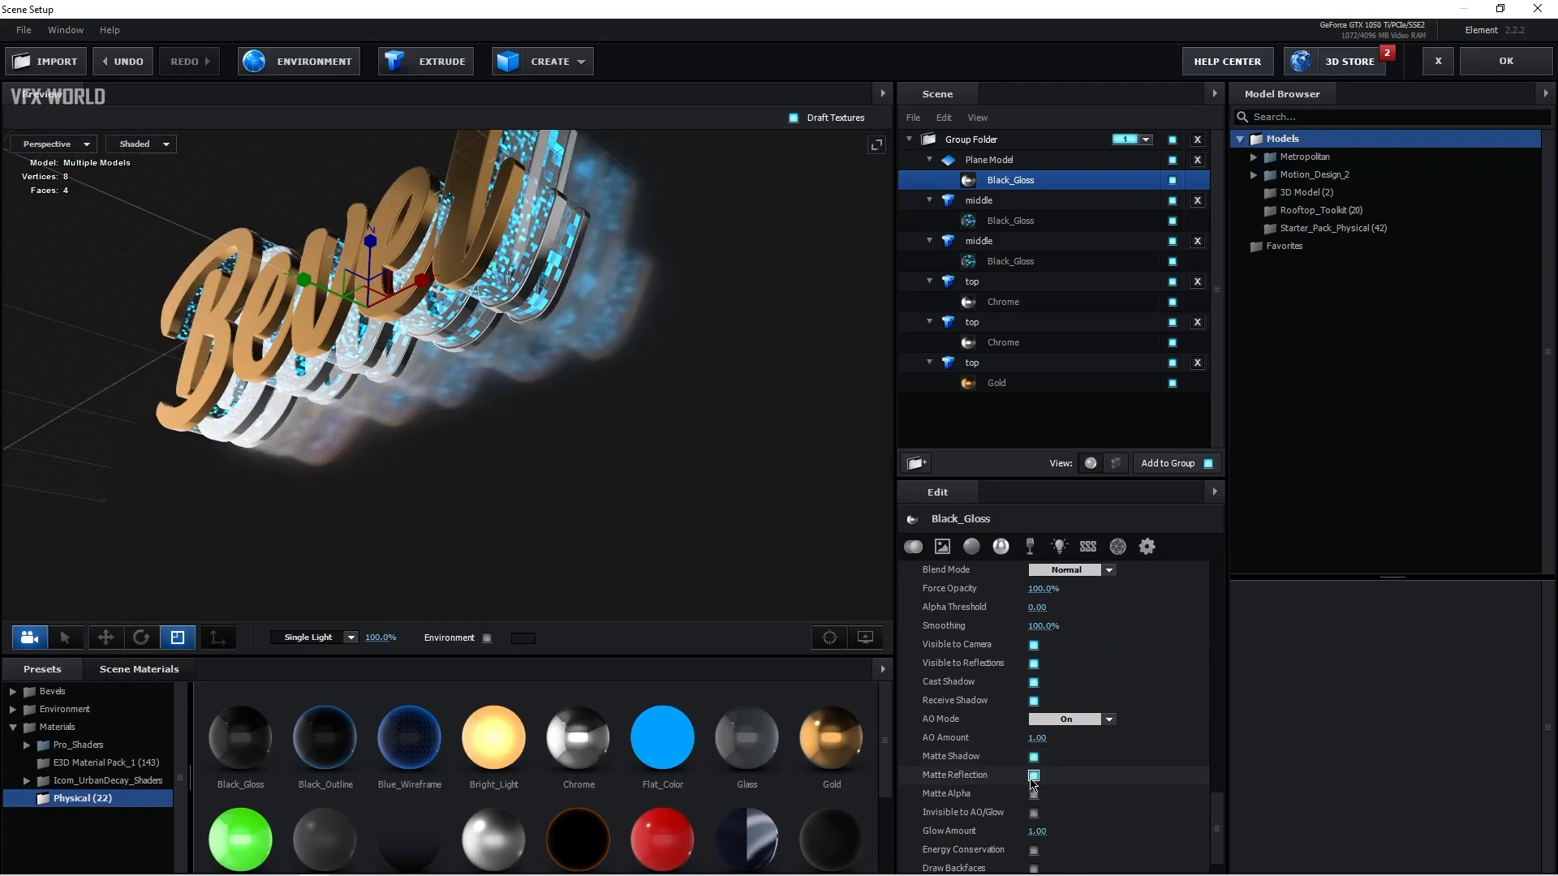
Step: Set the reflect mode of the Gold top text layer to Spherical
left_click_drag(309, 463, 570, 533)
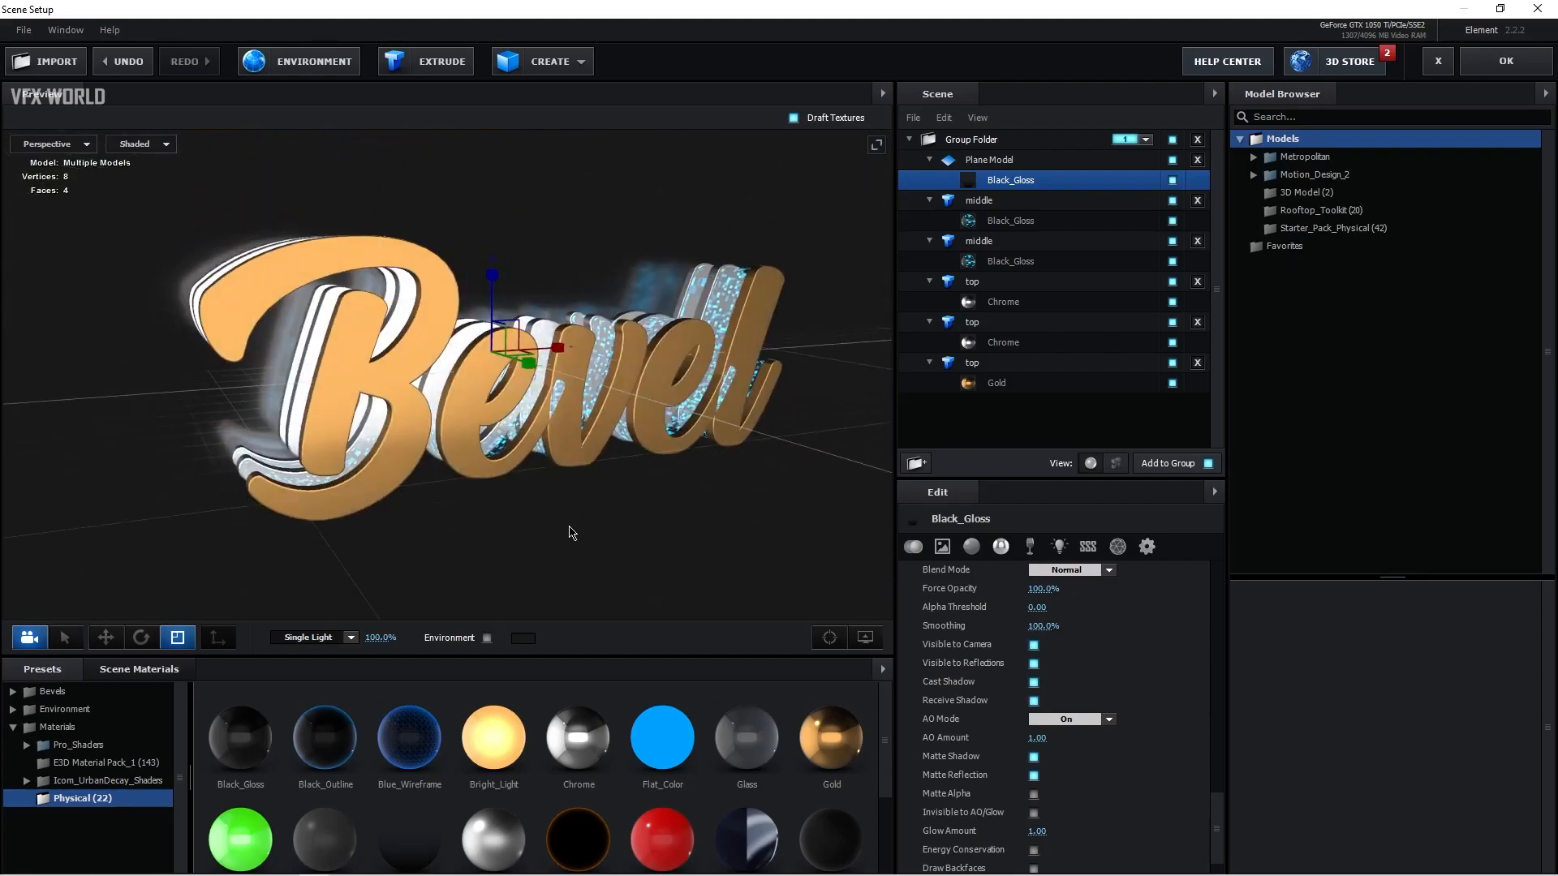
mouse_move(560, 347)
left_mouse_down()
mouse_move(610, 343)
mouse_move(576, 350)
left_mouse_up()
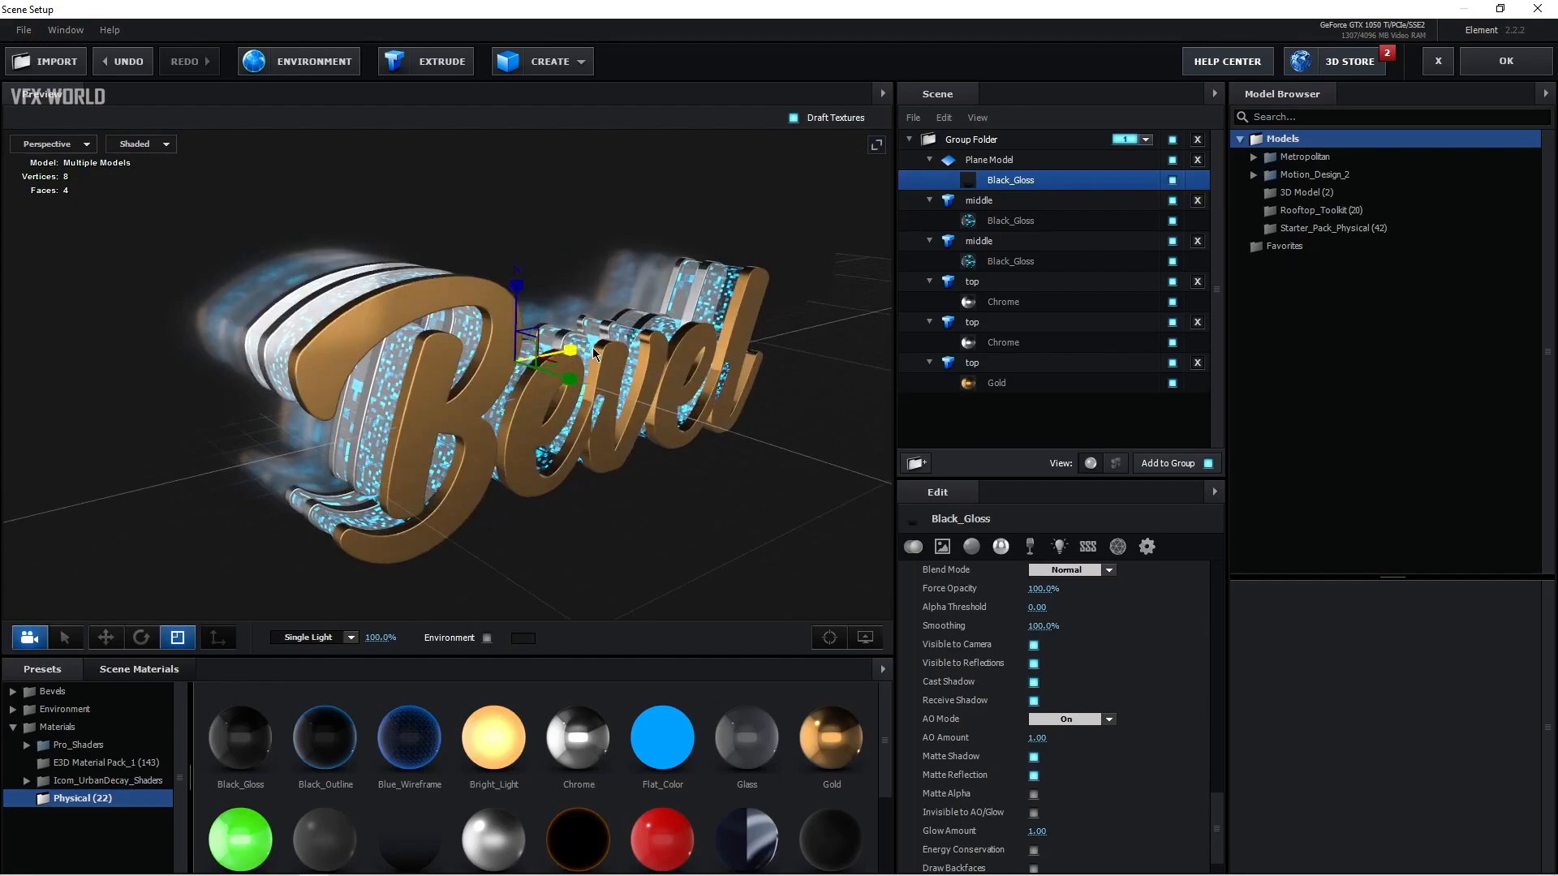
left_click_drag(347, 537, 429, 512)
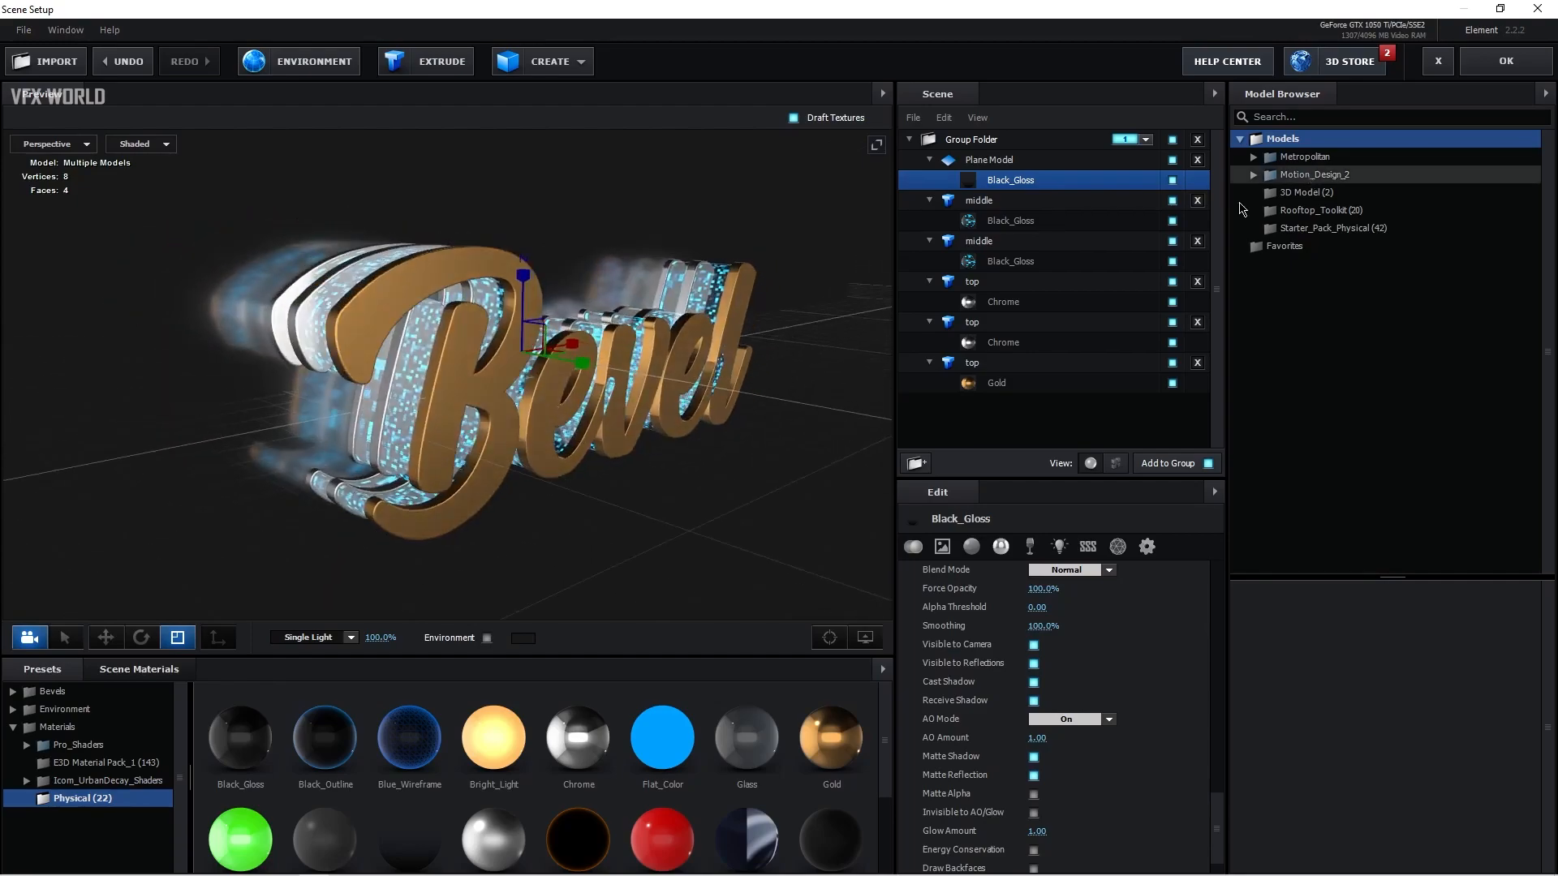
left_click(1014, 362)
right_click(1011, 359)
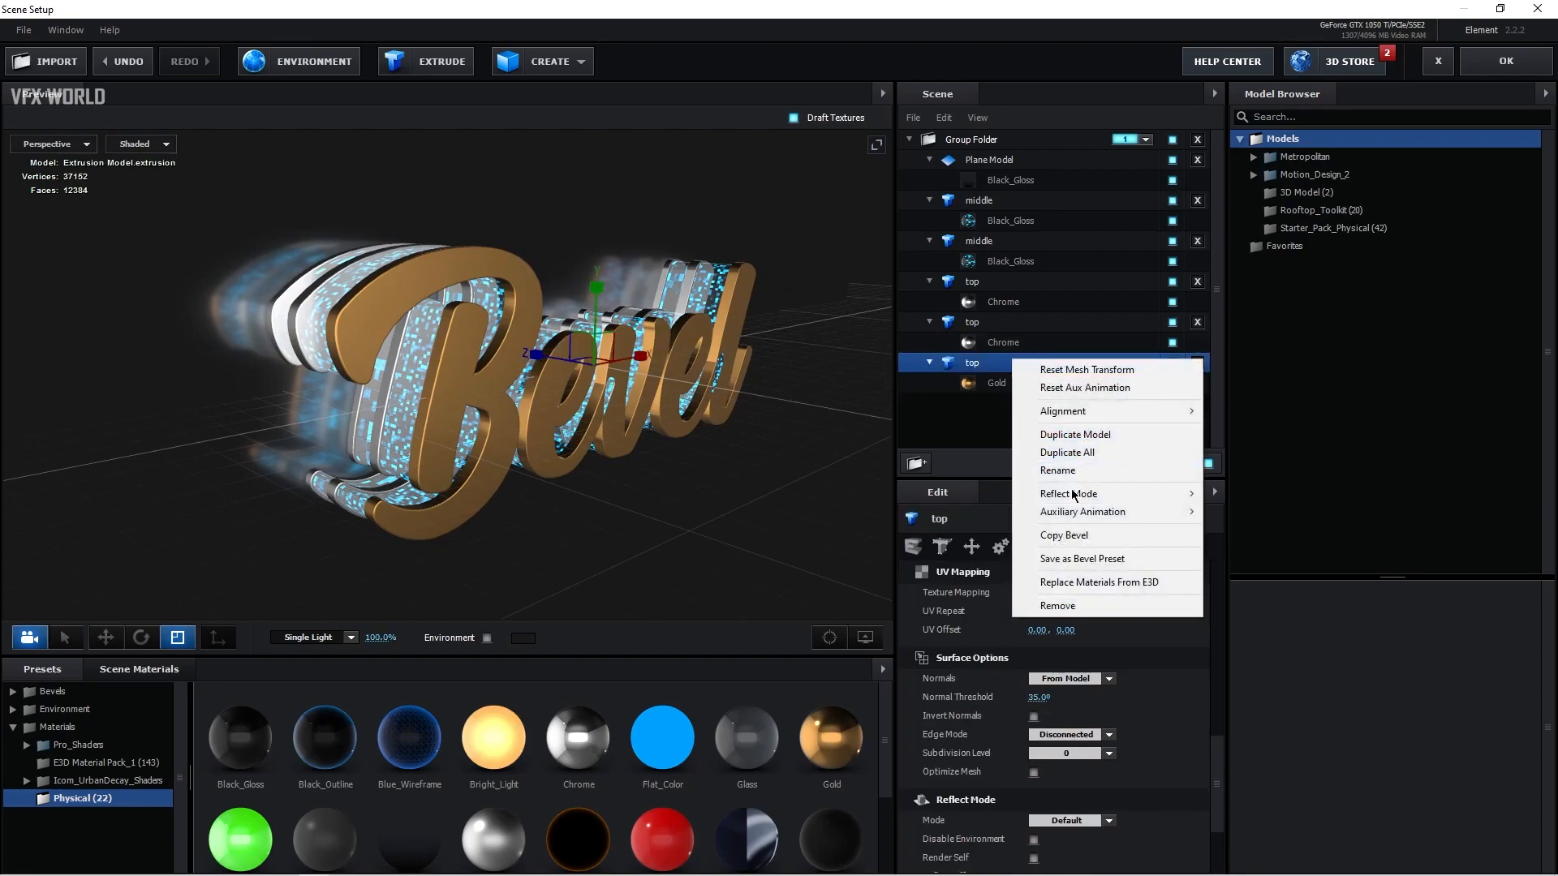
mouse_move(1107, 496)
left_click(1237, 540)
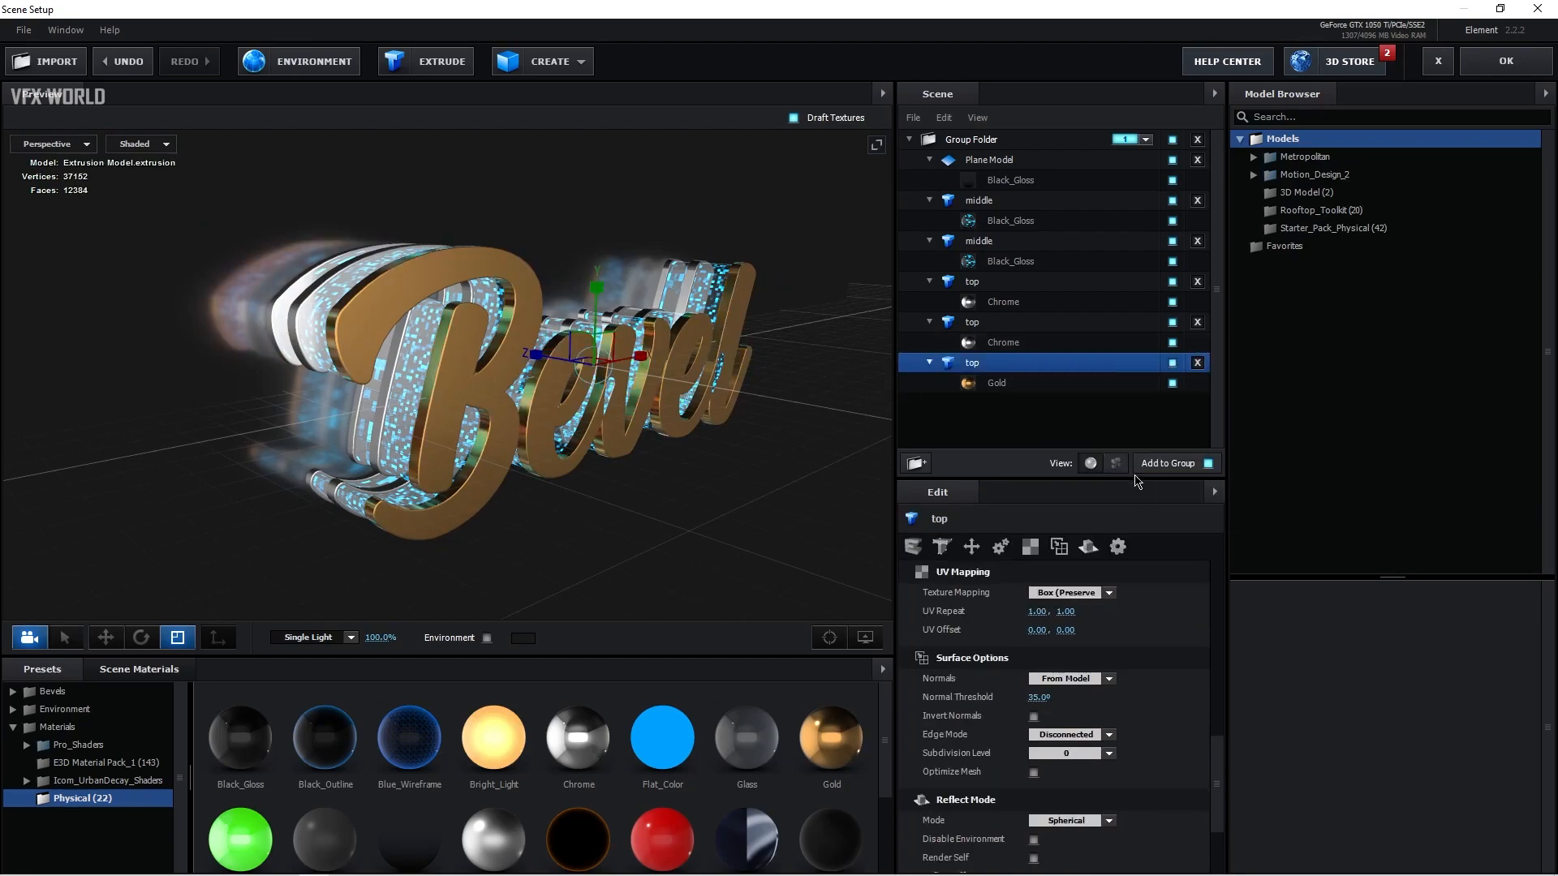
Step: Set the reflect mode of the Chrome top layer directly behind it to Spherical as well
left_click(1017, 325)
right_click(1014, 327)
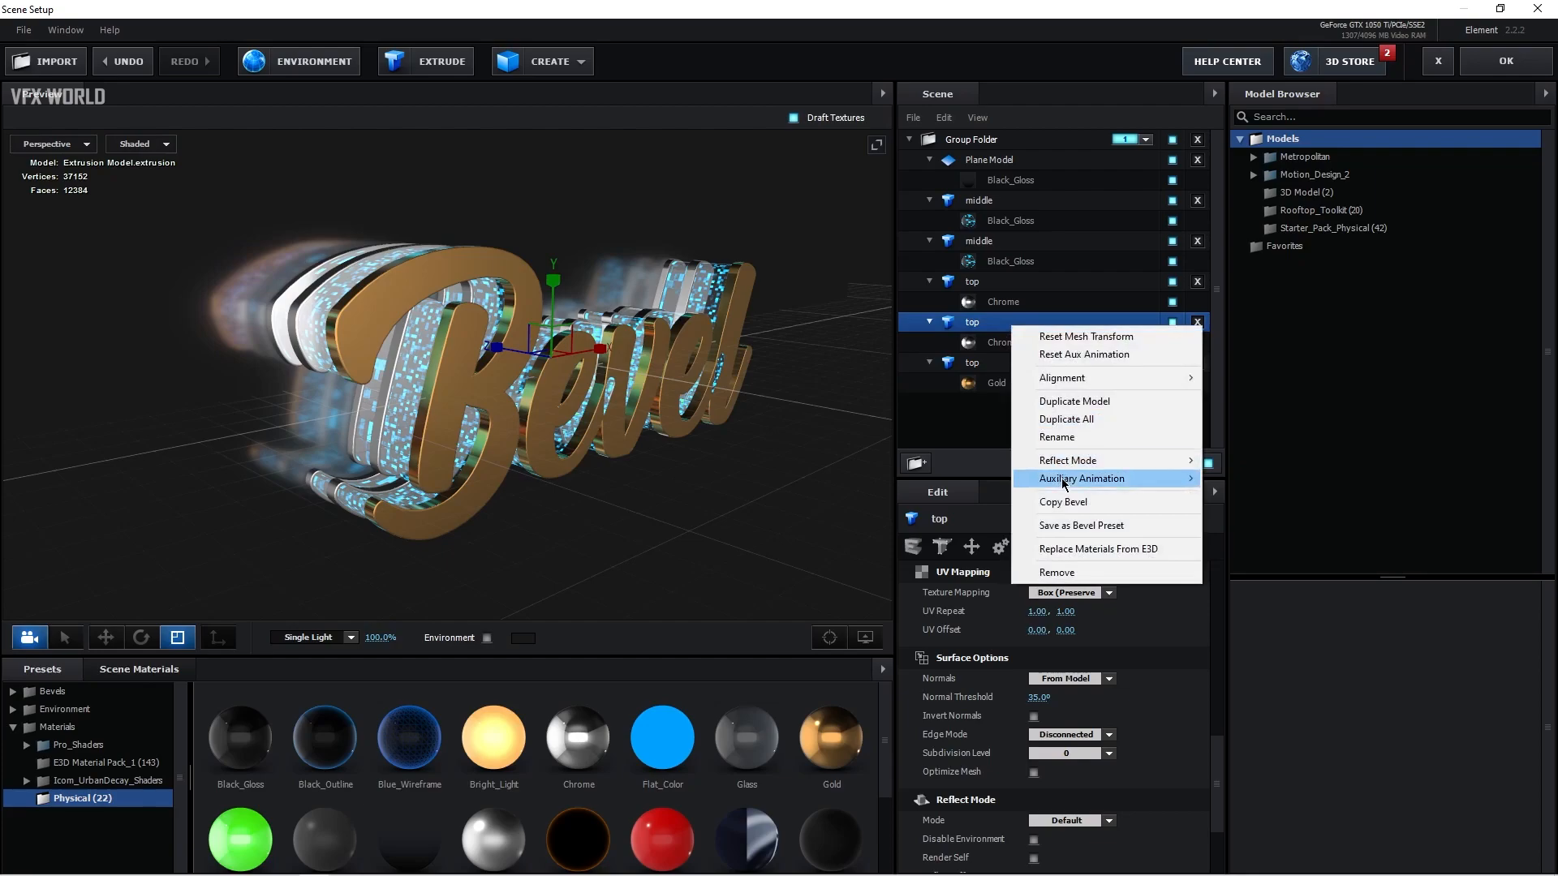
mouse_move(1079, 466)
left_click(1233, 505)
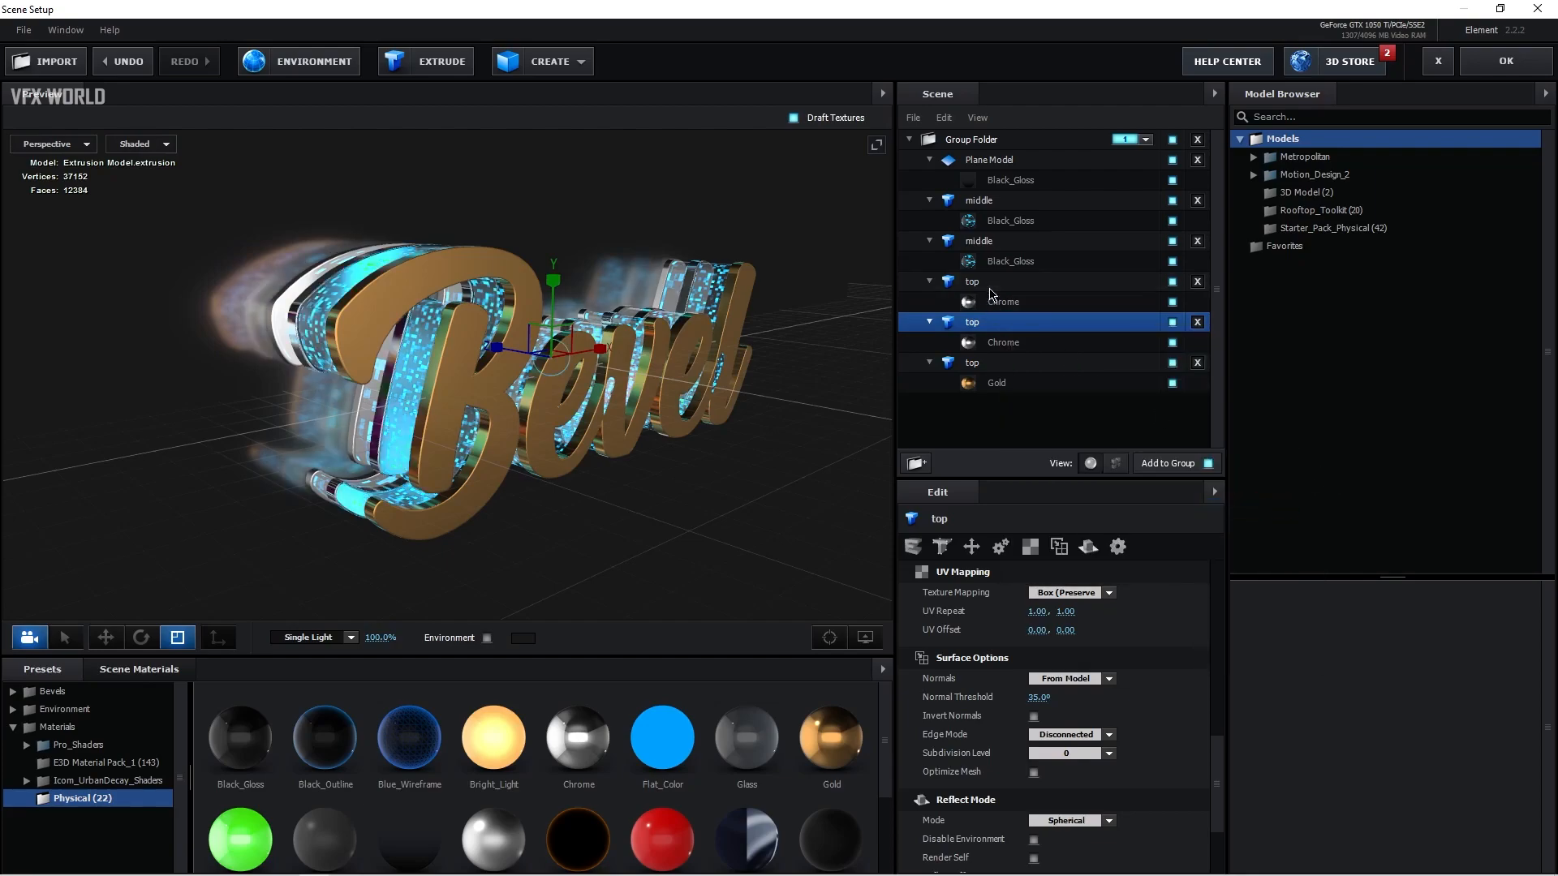
Step: Turn on the scene environment and apply the Studio environment map from the V1_Environment presets
left_click(986, 200)
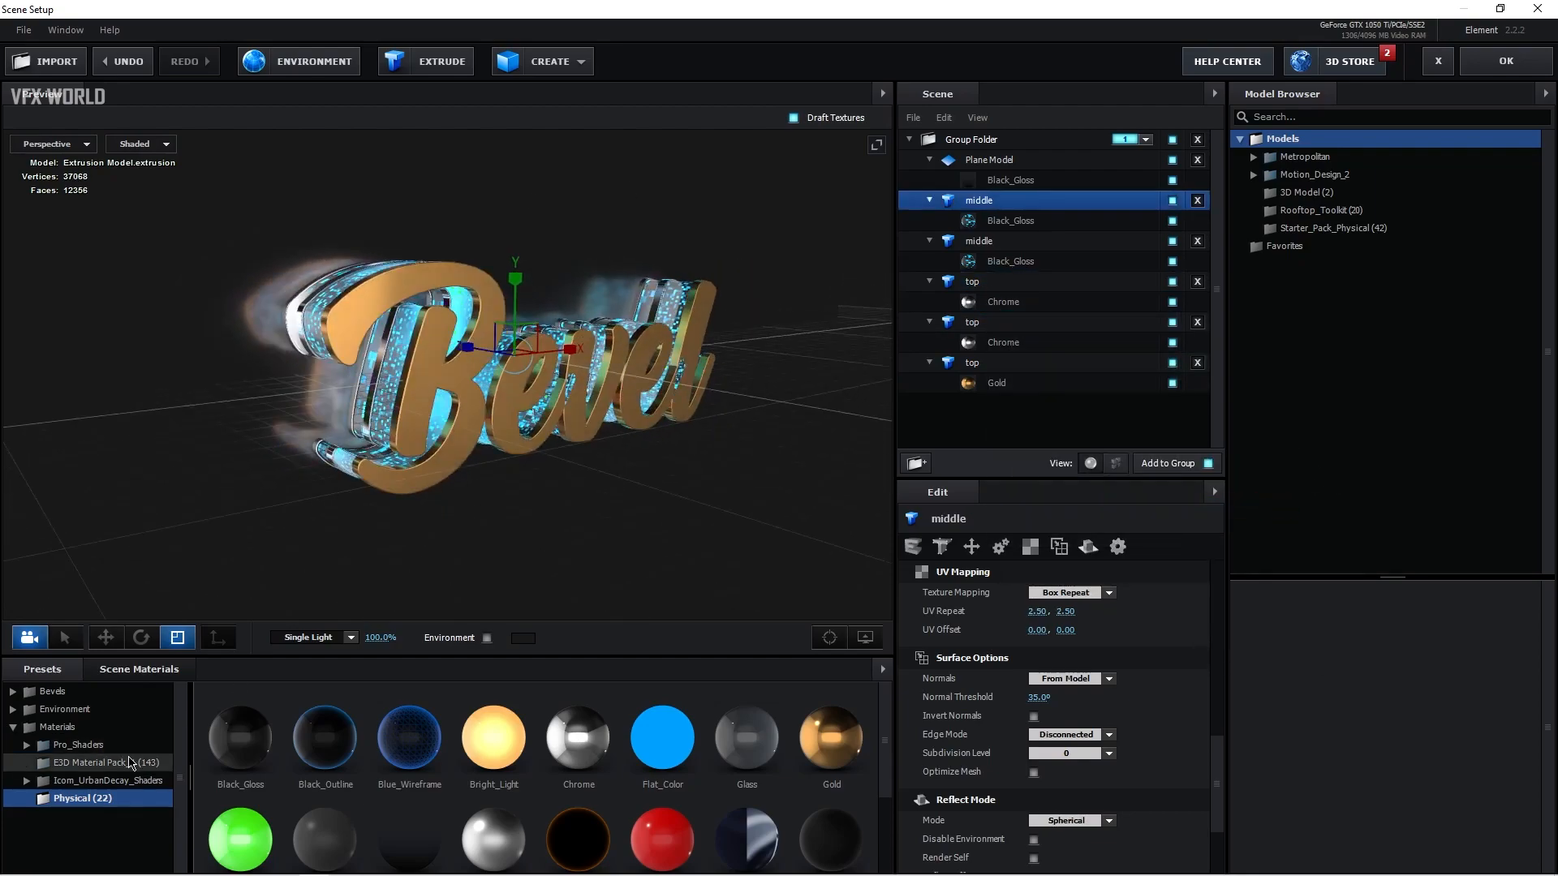
left_click(106, 713)
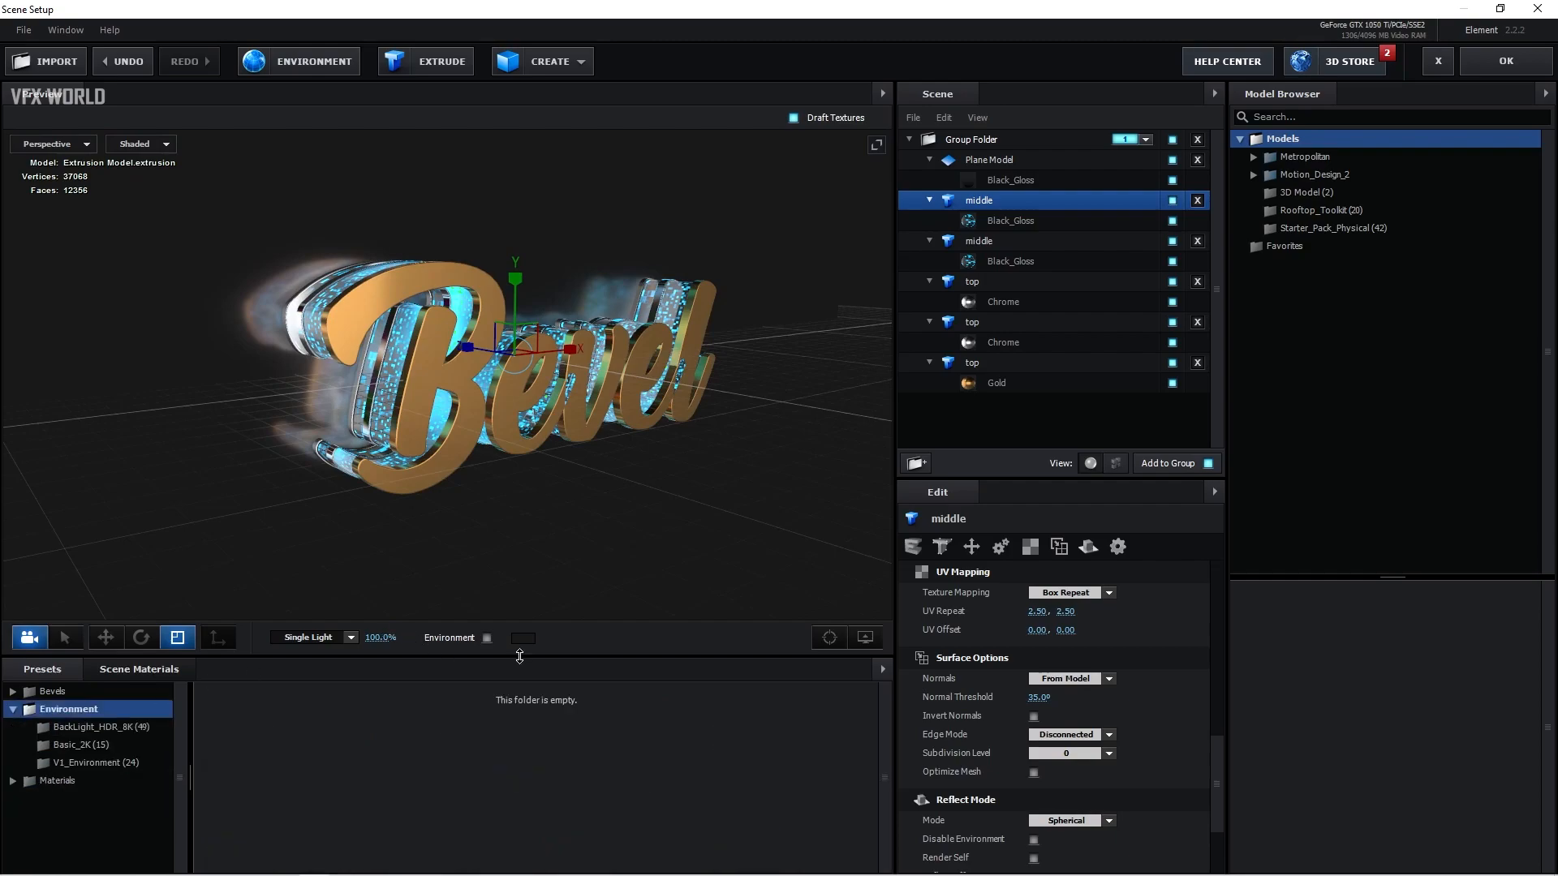
left_click(487, 638)
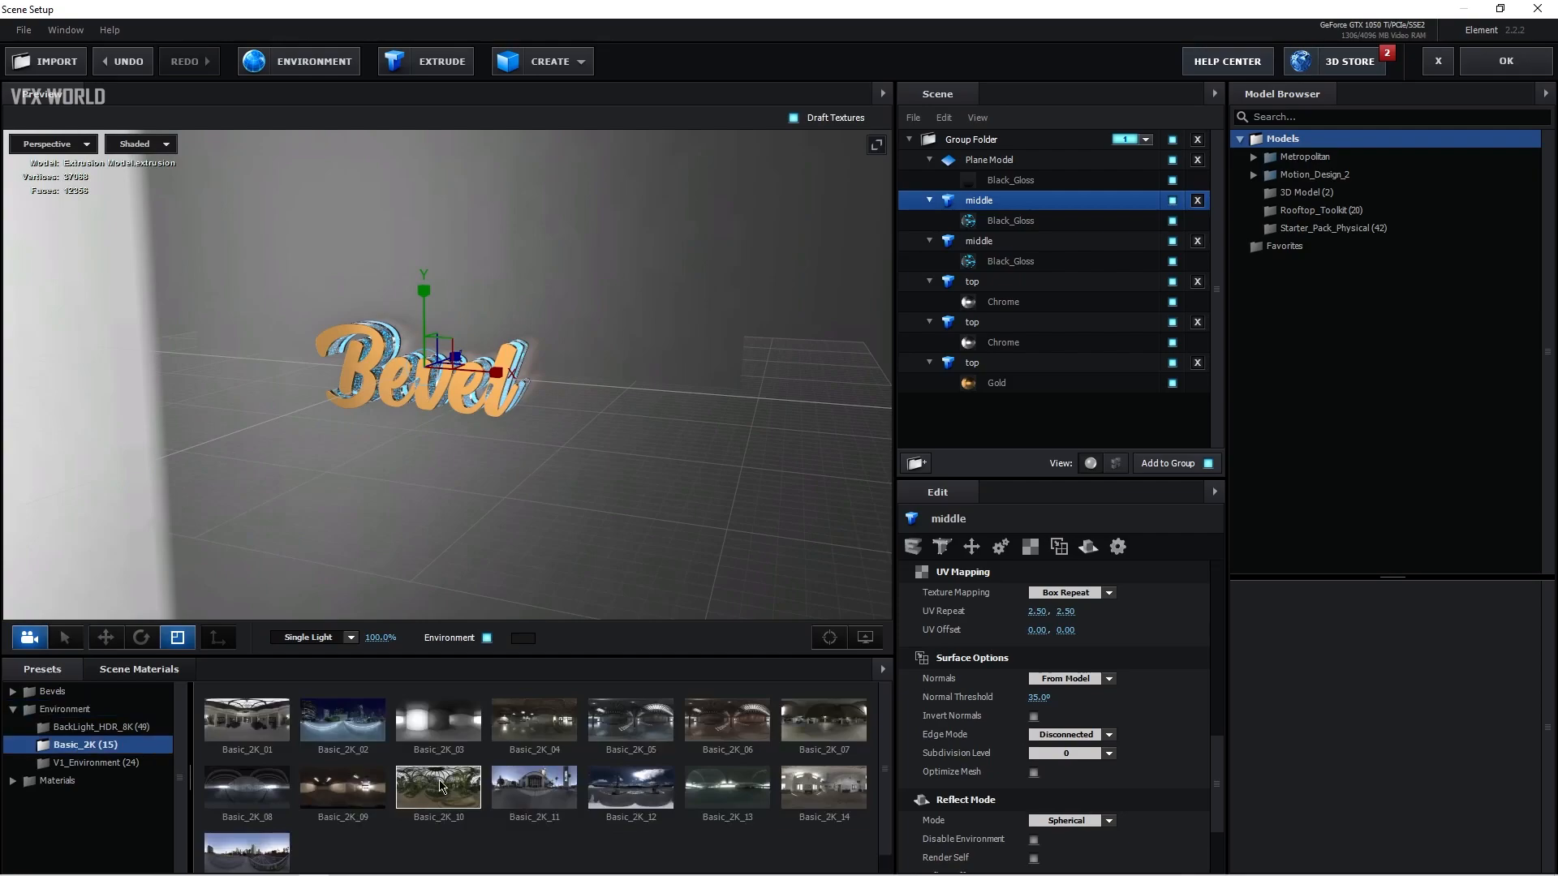
left_click(442, 785)
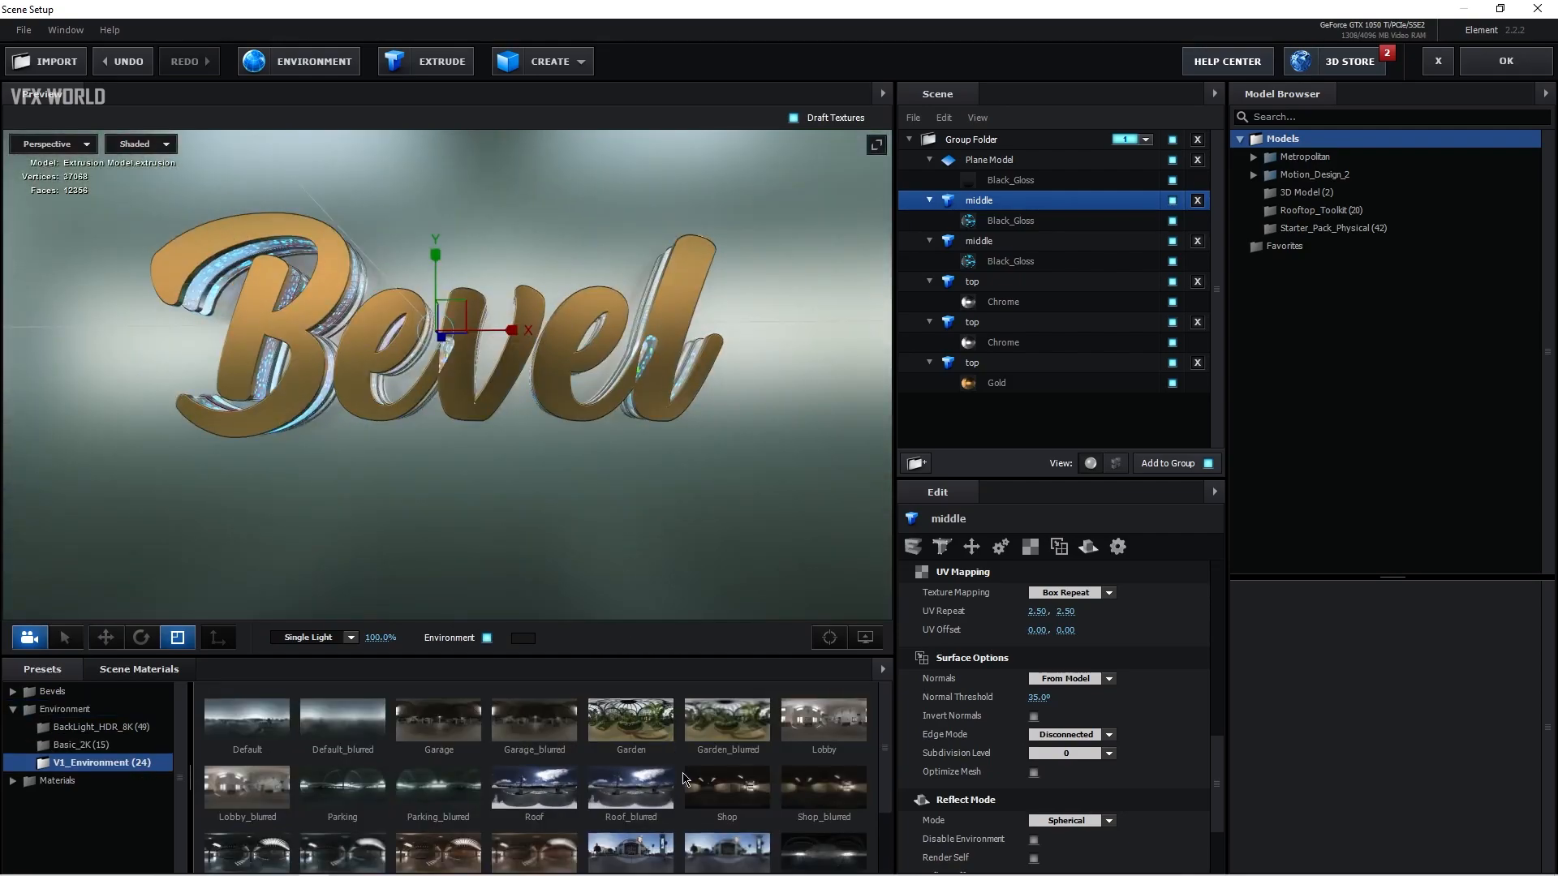
scroll(548, 804, "down", 1)
left_click(349, 802)
left_click_drag(397, 531, 496, 534)
left_click(246, 798)
left_click_drag(610, 460, 572, 514)
Step: Switch the lighting preset to Cinema and confirm the Element scene setup
left_click(325, 638)
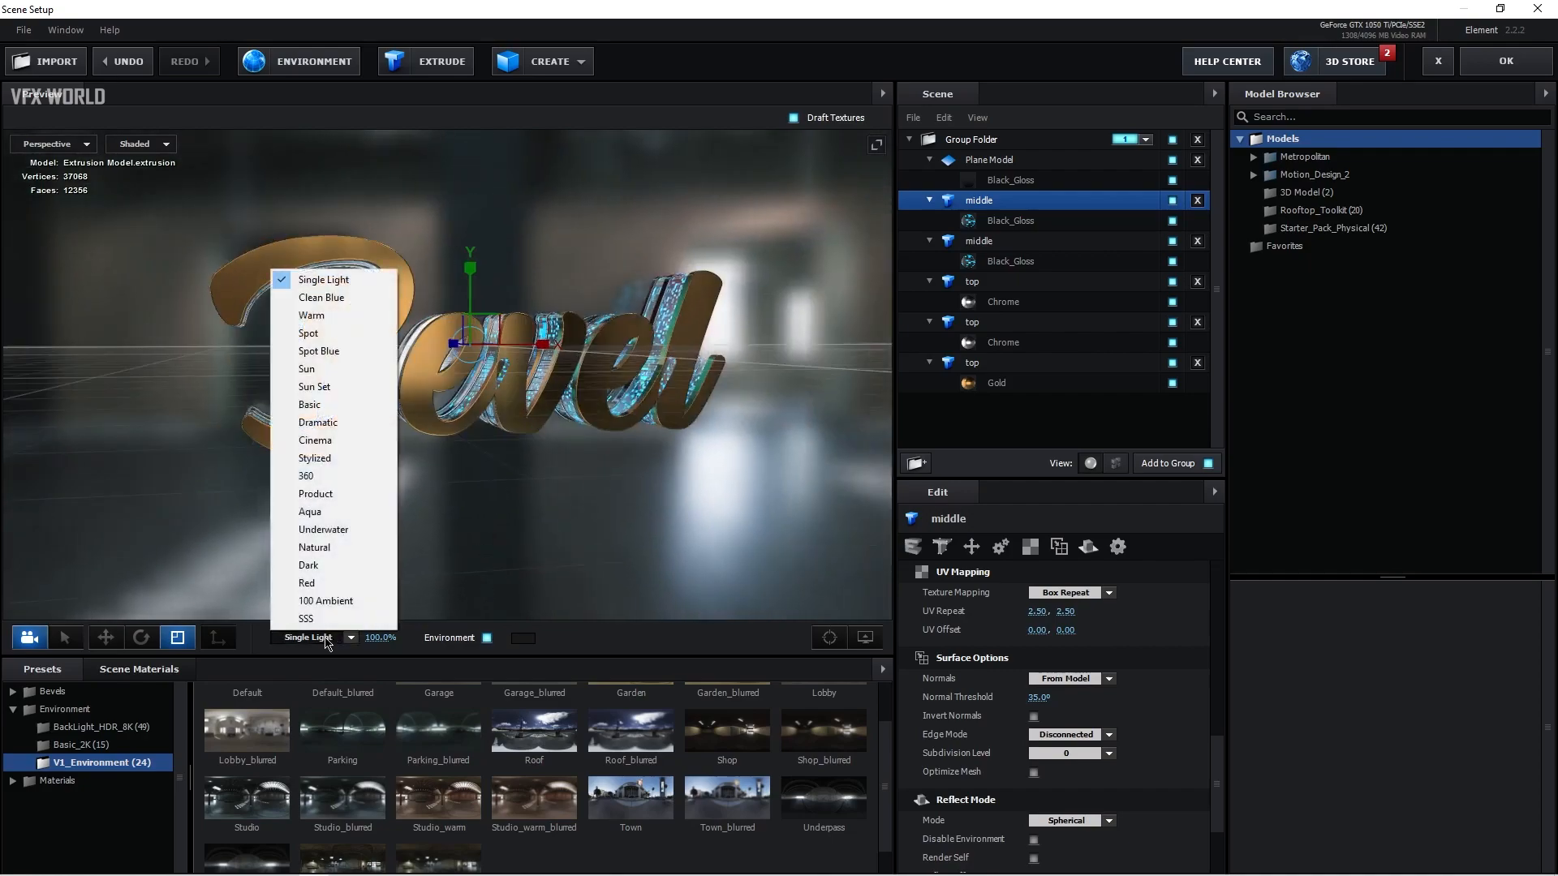
left_click(339, 449)
left_click_drag(527, 480, 480, 487)
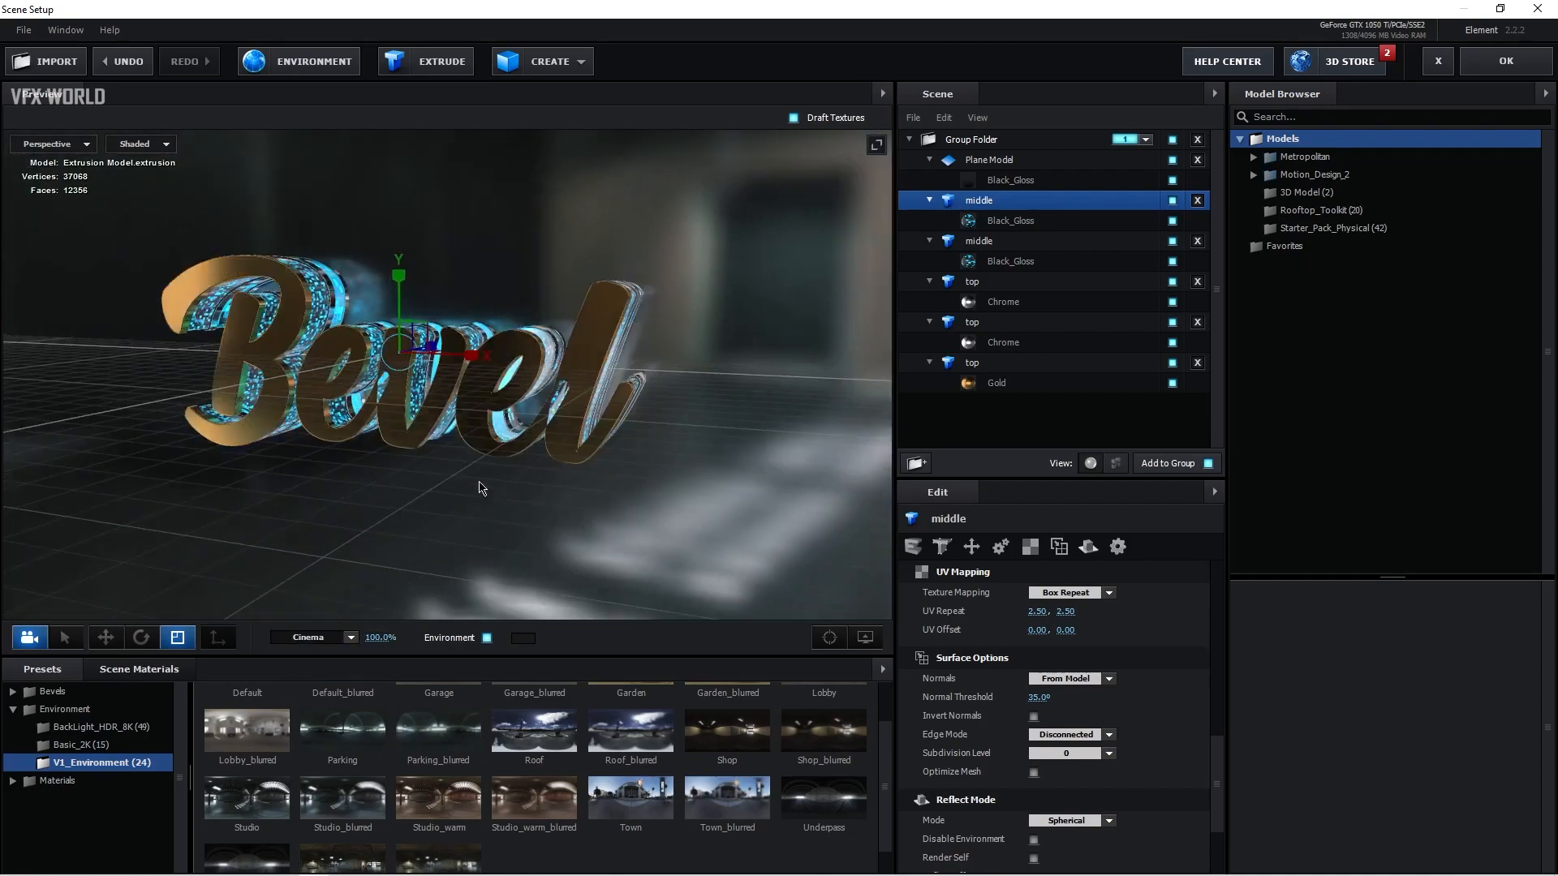
left_click(1505, 61)
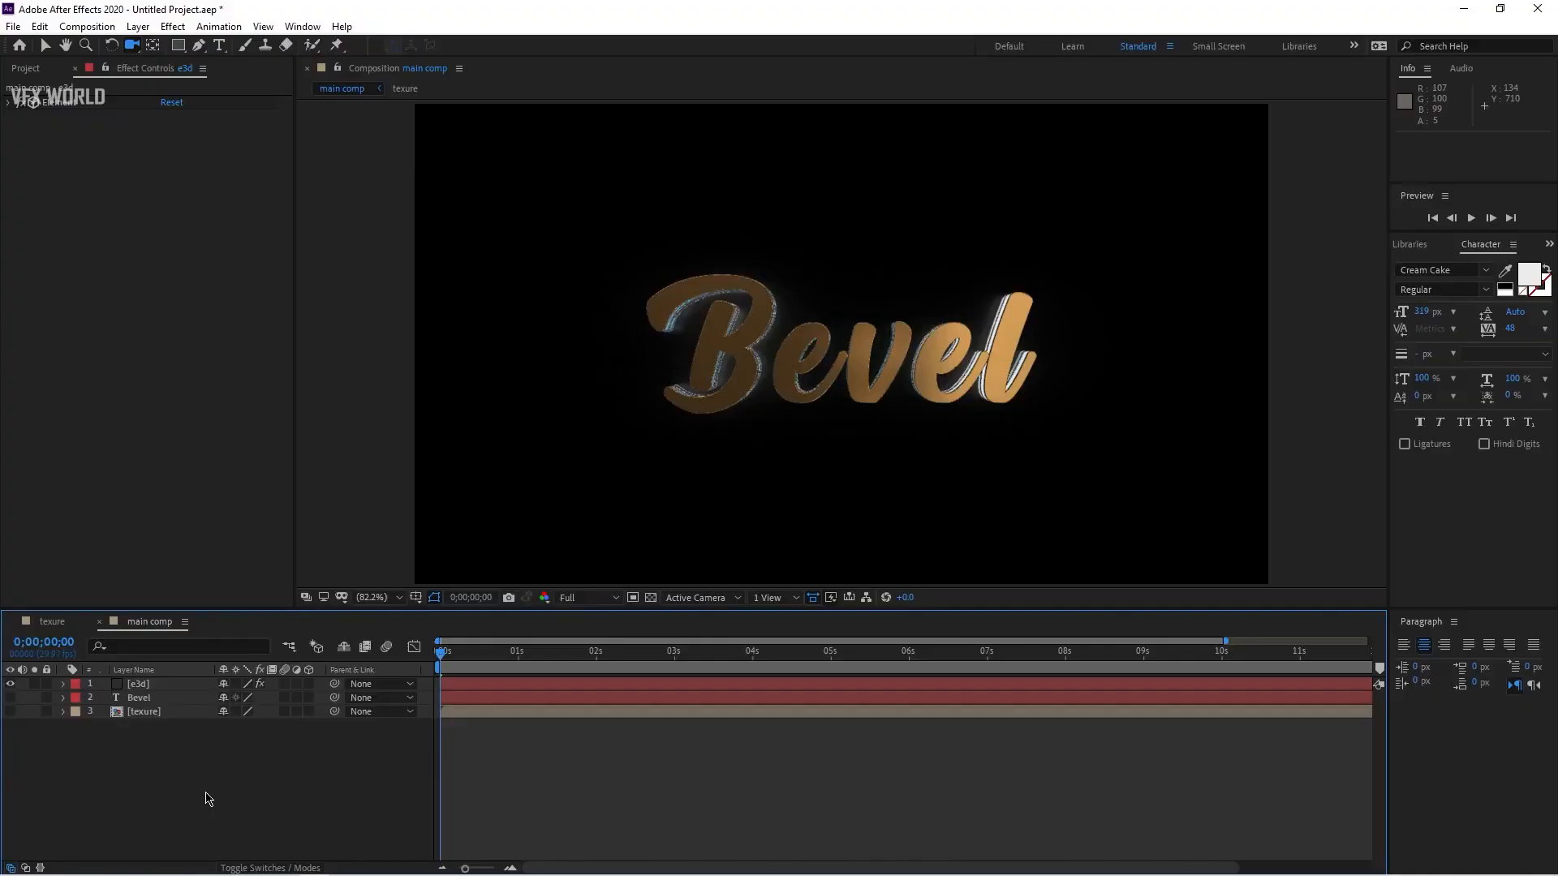
Step: Add a new 35mm camera with Lock to Zoom turned off and orbit it to an angled view
right_click(209, 799)
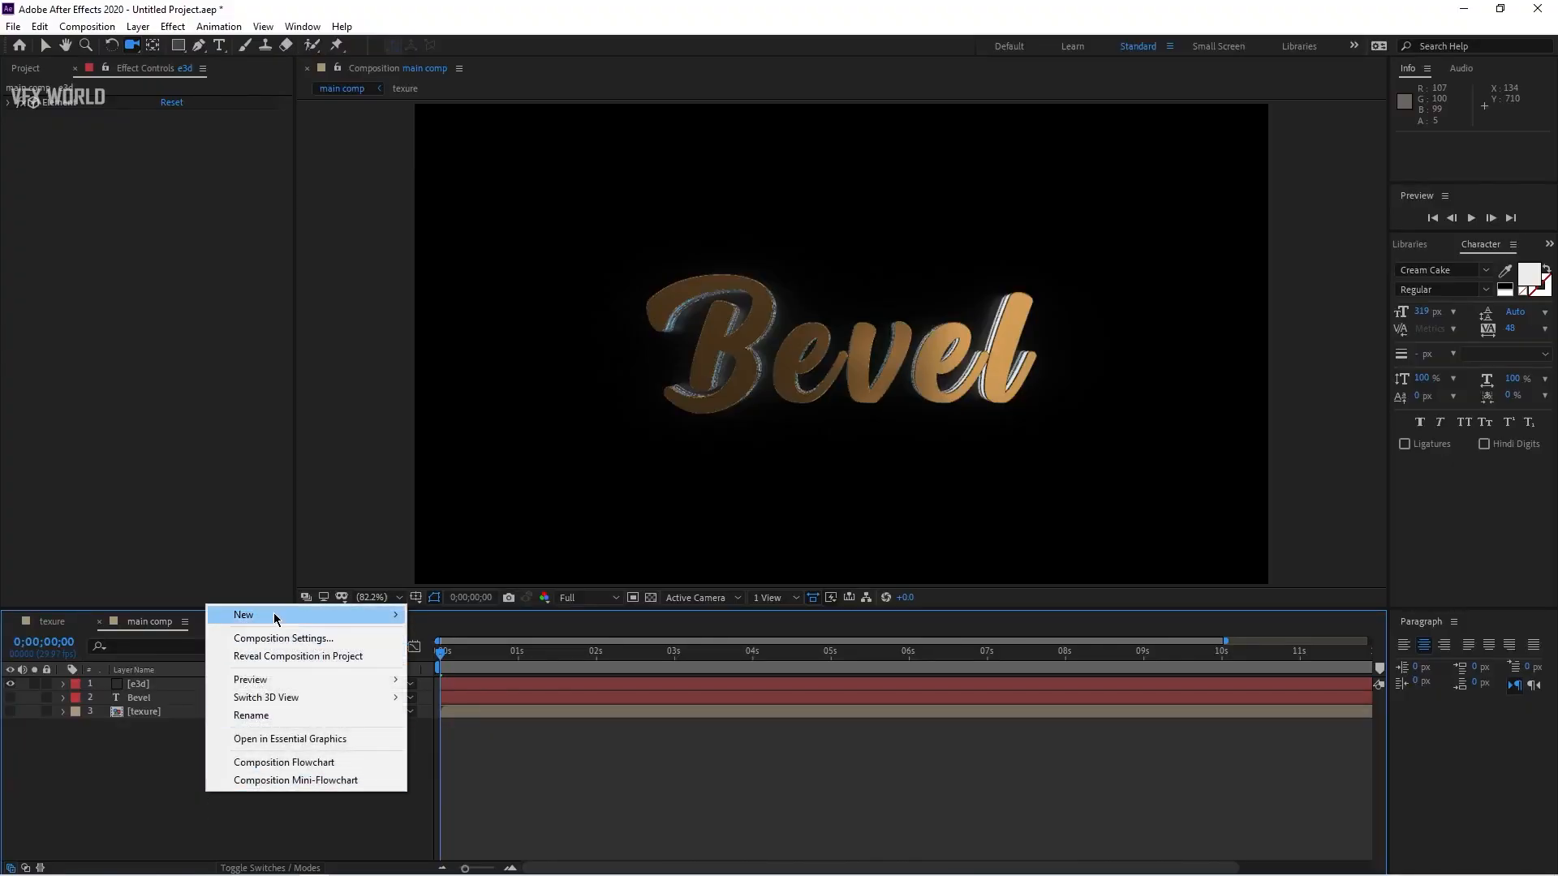
mouse_move(363, 618)
left_click(442, 692)
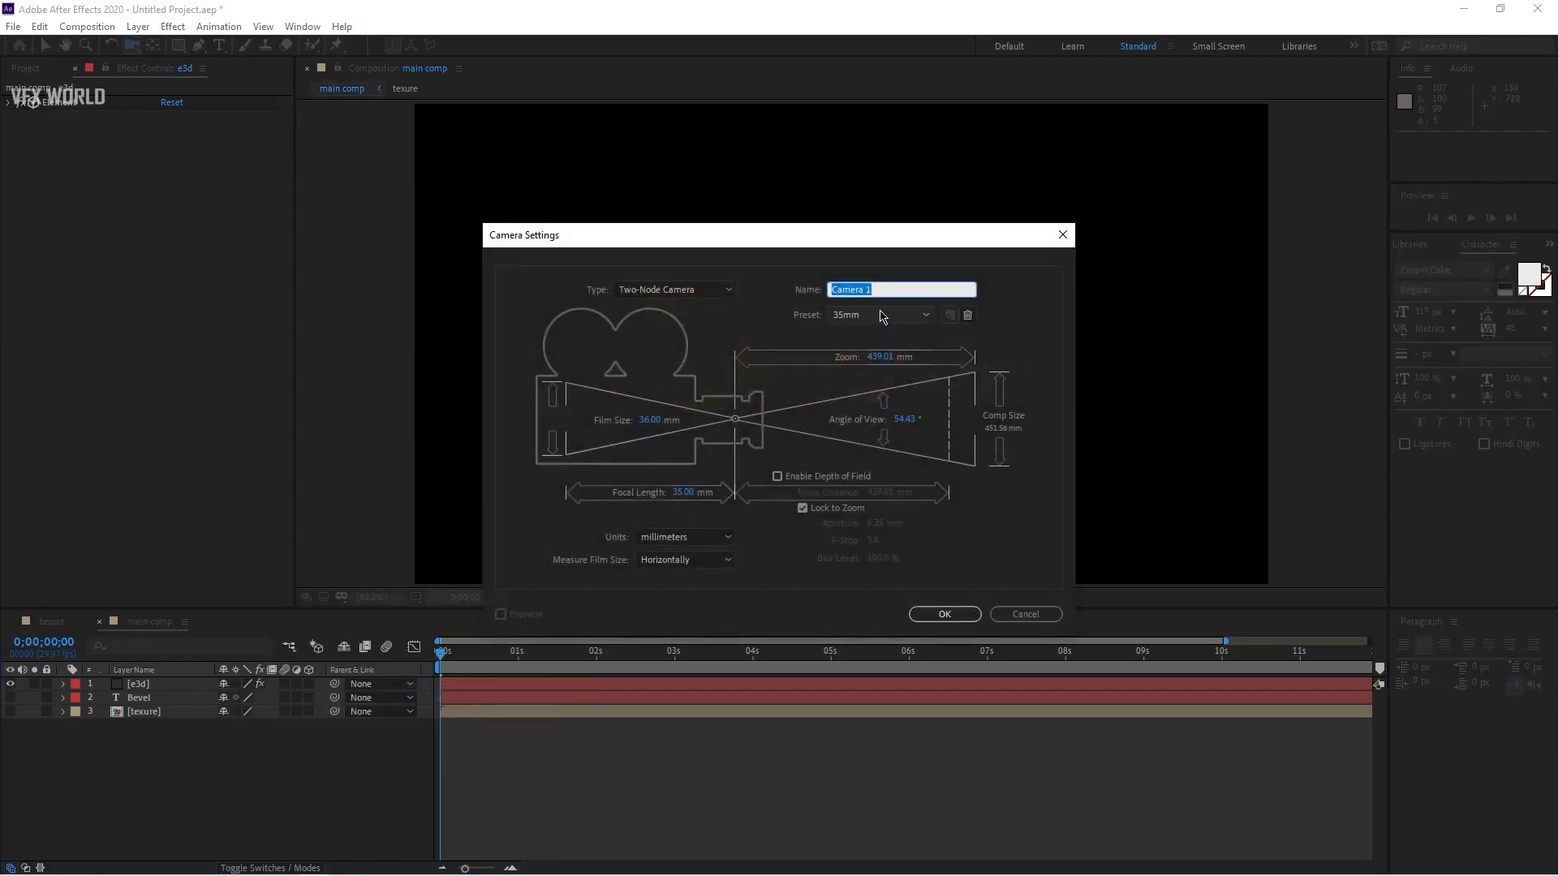
left_click(882, 316)
left_click(801, 509)
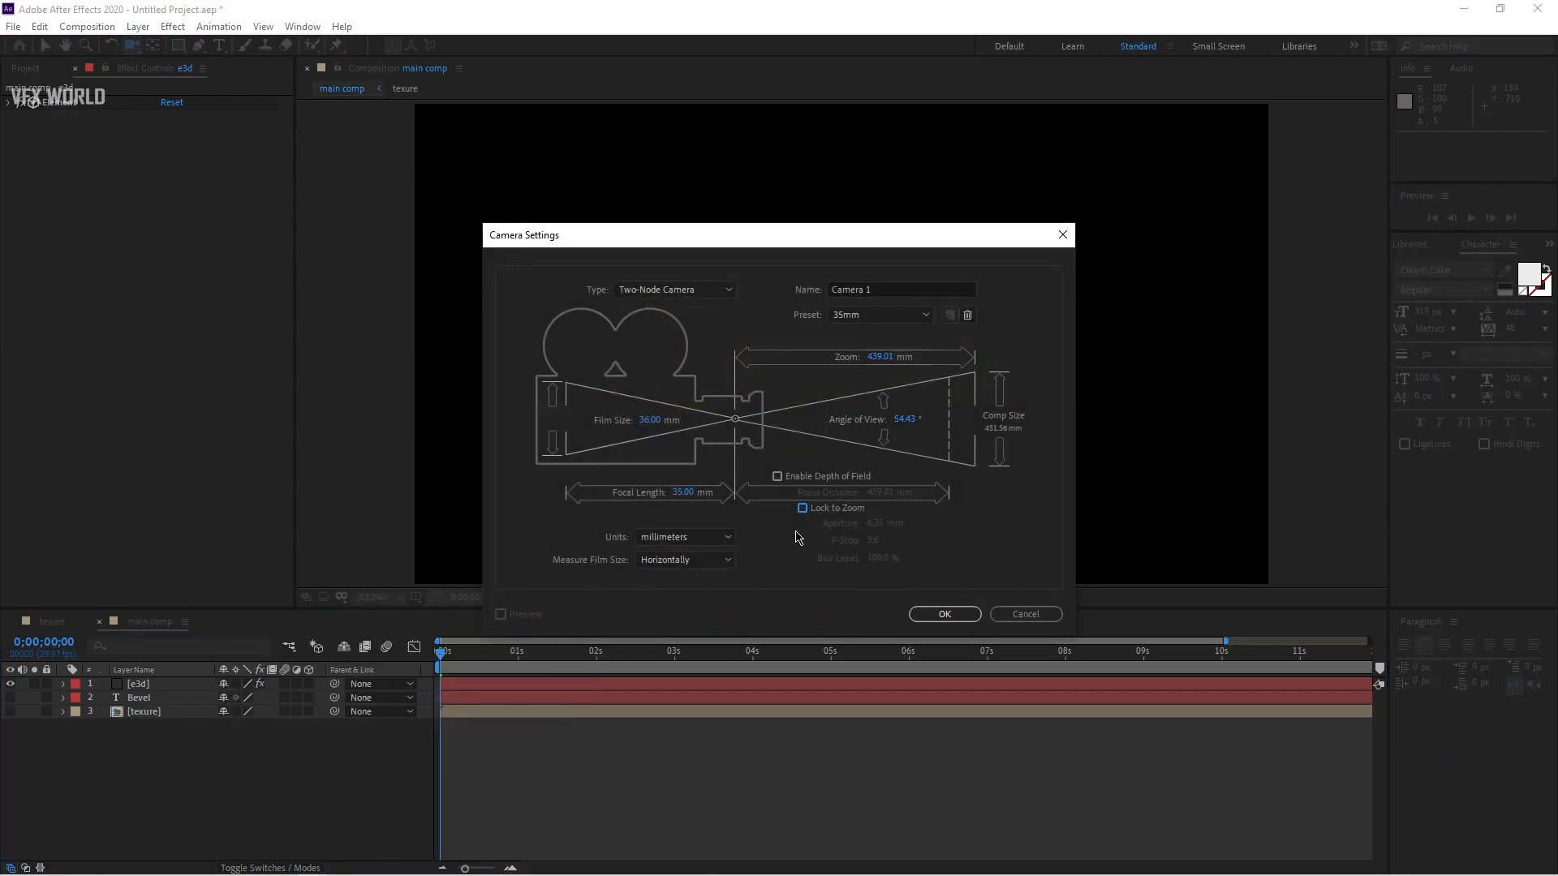
left_click(944, 614)
left_click_drag(796, 373, 916, 405)
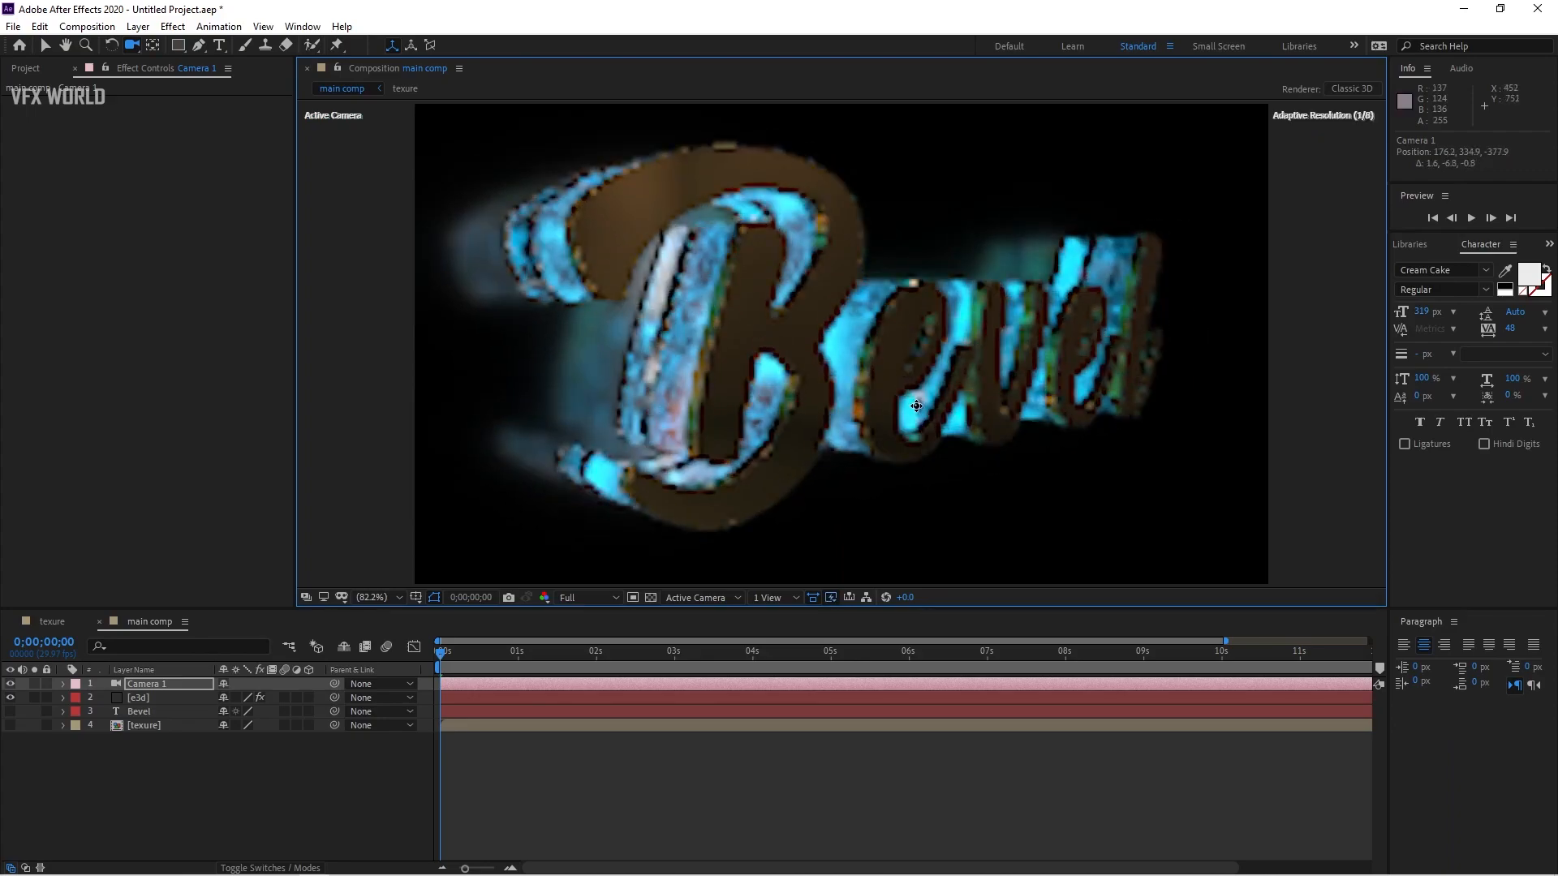
Step: Set the Element layer's Group 1 X Rotation to -28°
left_click(138, 698)
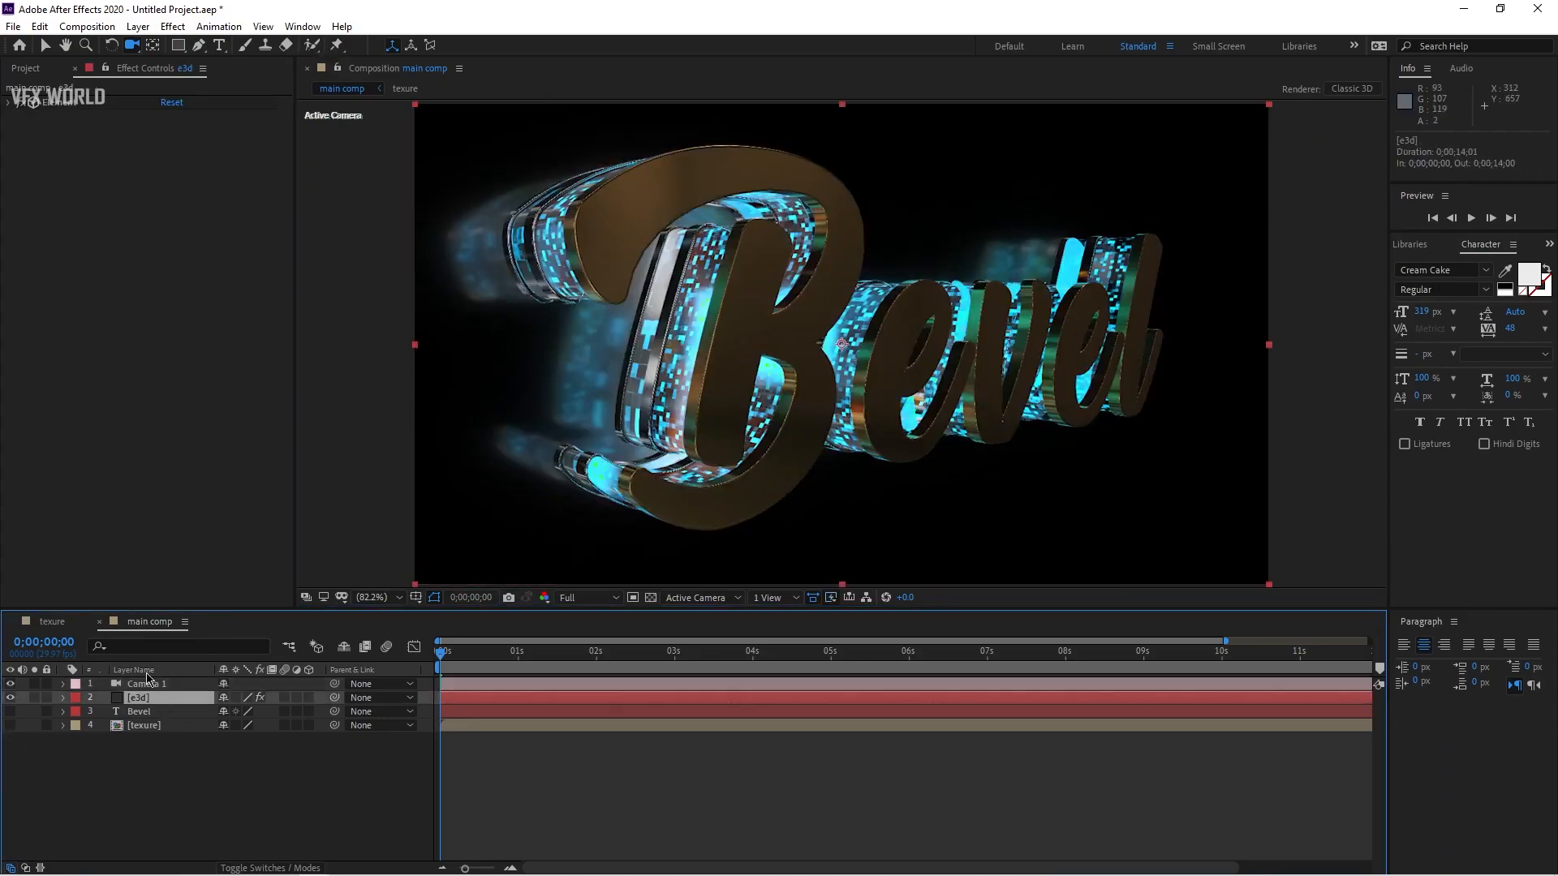
left_click(7, 105)
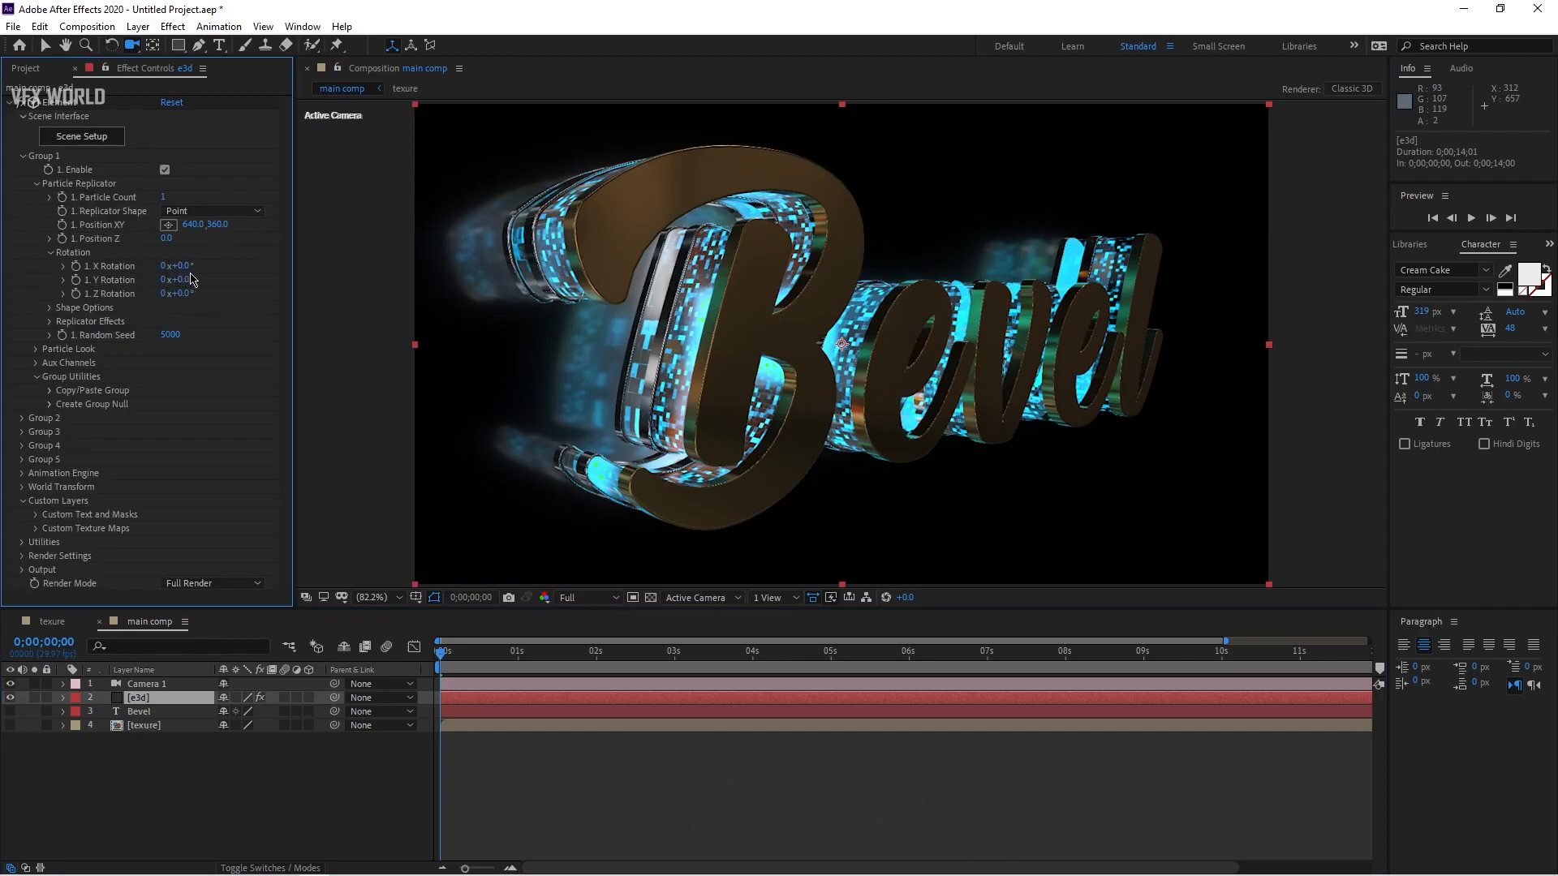
left_click_drag(188, 266, 162, 266)
left_click_drag(841, 358, 840, 348)
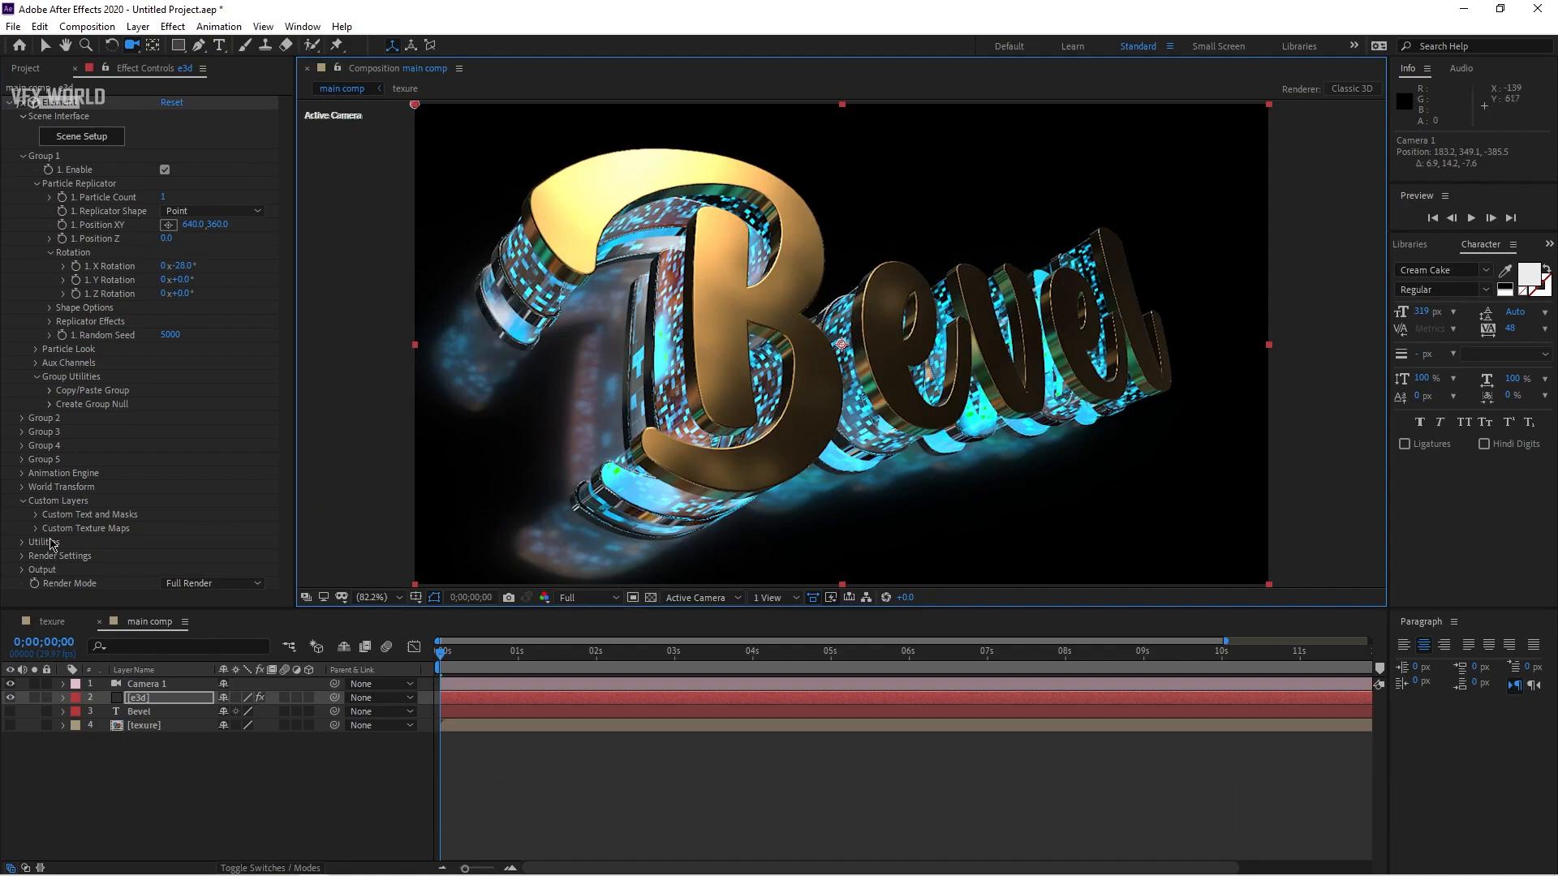
Step: Open the Rotate Environment settings under the Element layer's Physical Environment render settings
left_click(22, 556)
scroll(69, 453, "down", 5)
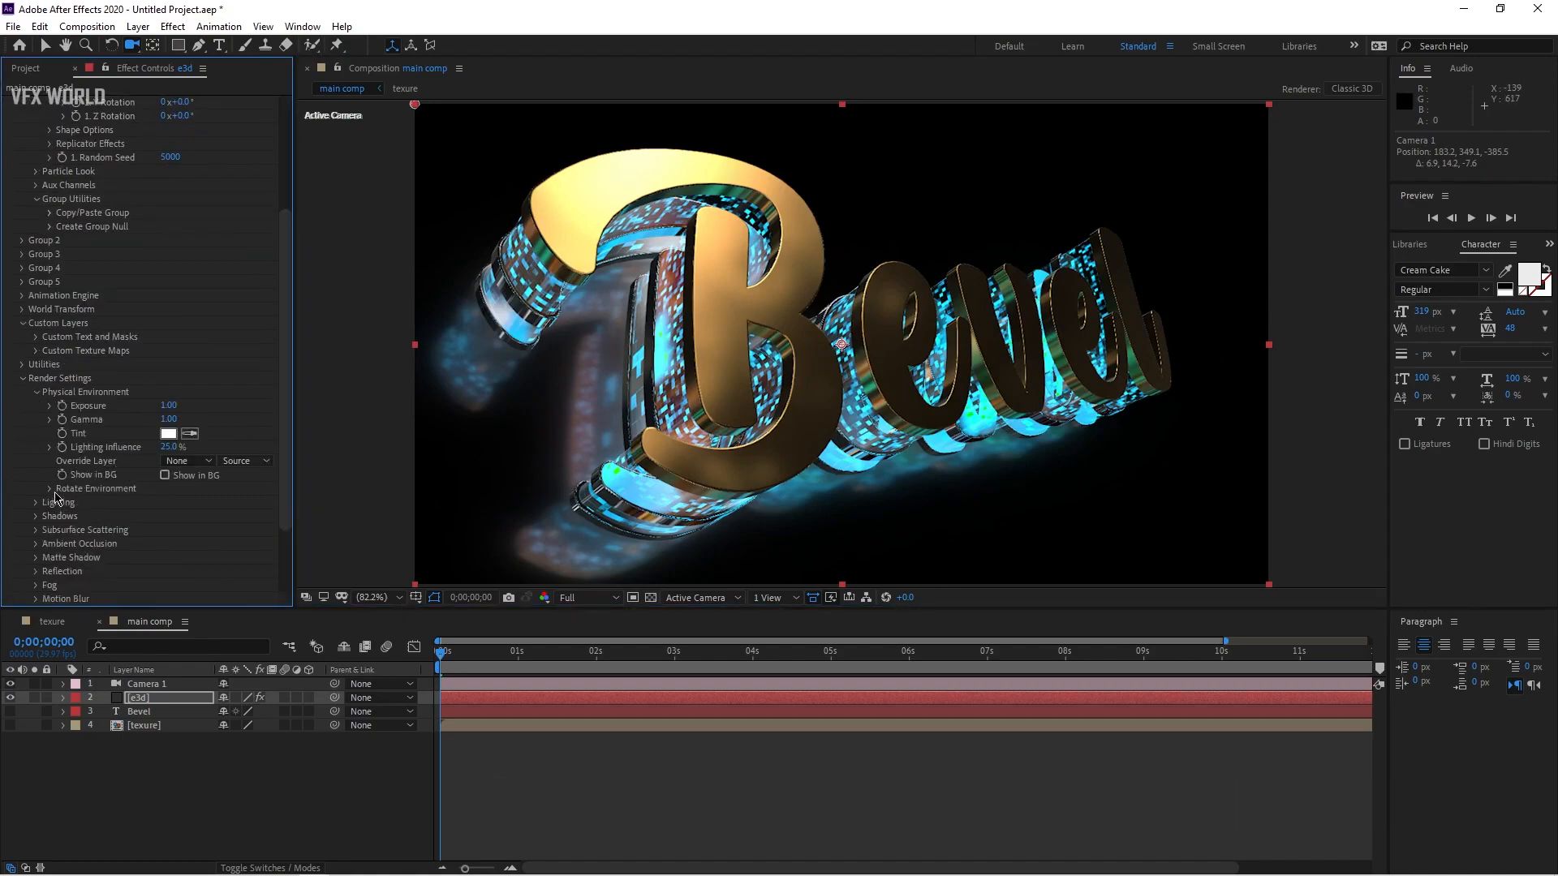
left_click(50, 489)
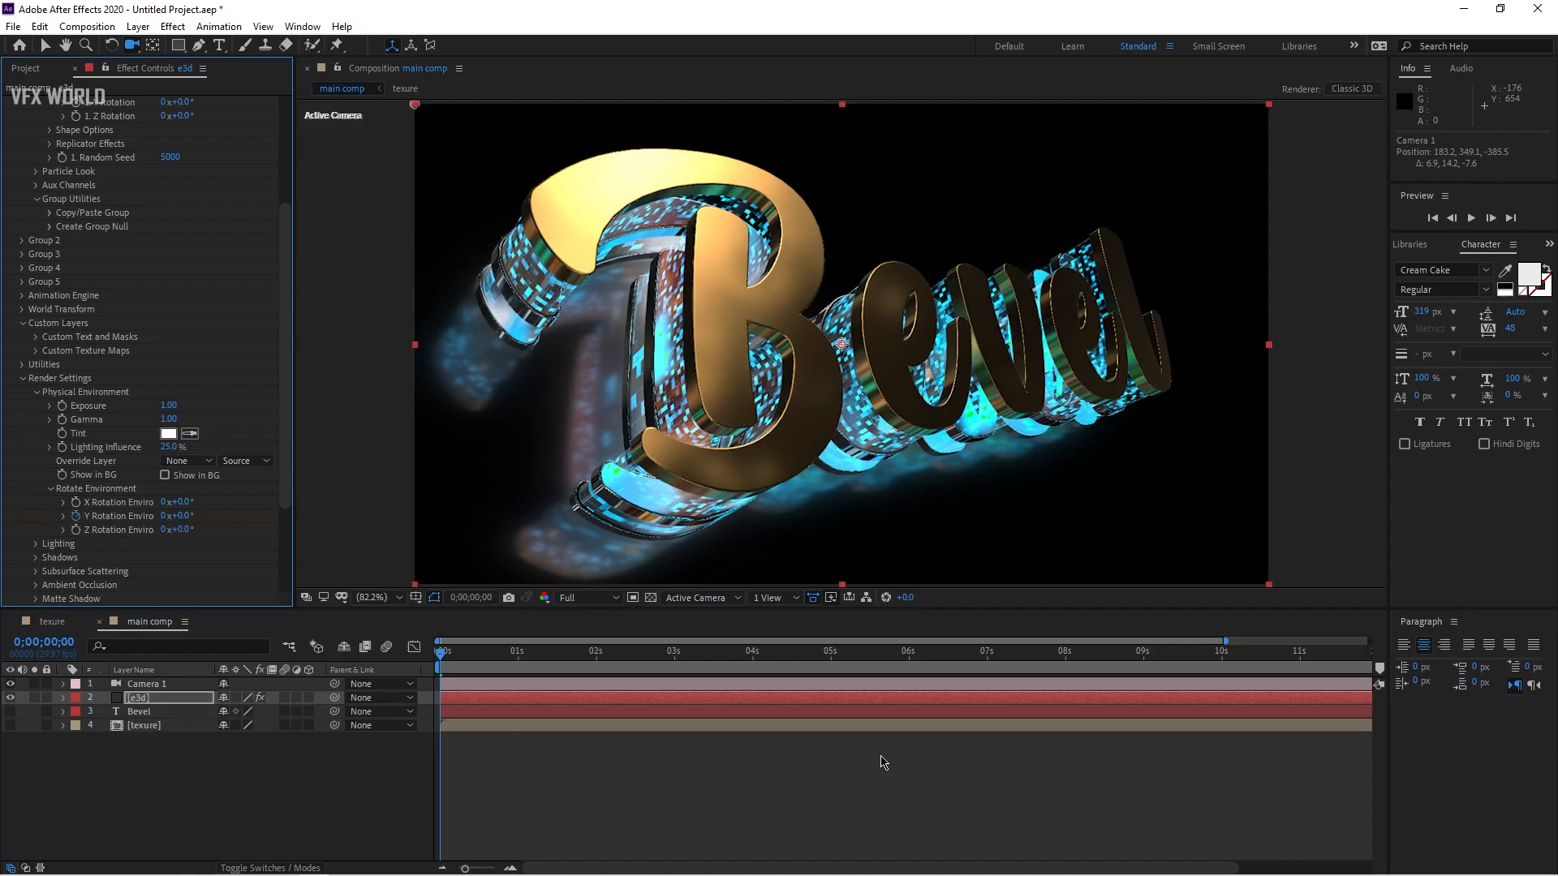
Step: Shorten the composition work area to end at about 12 seconds
left_click(443, 869)
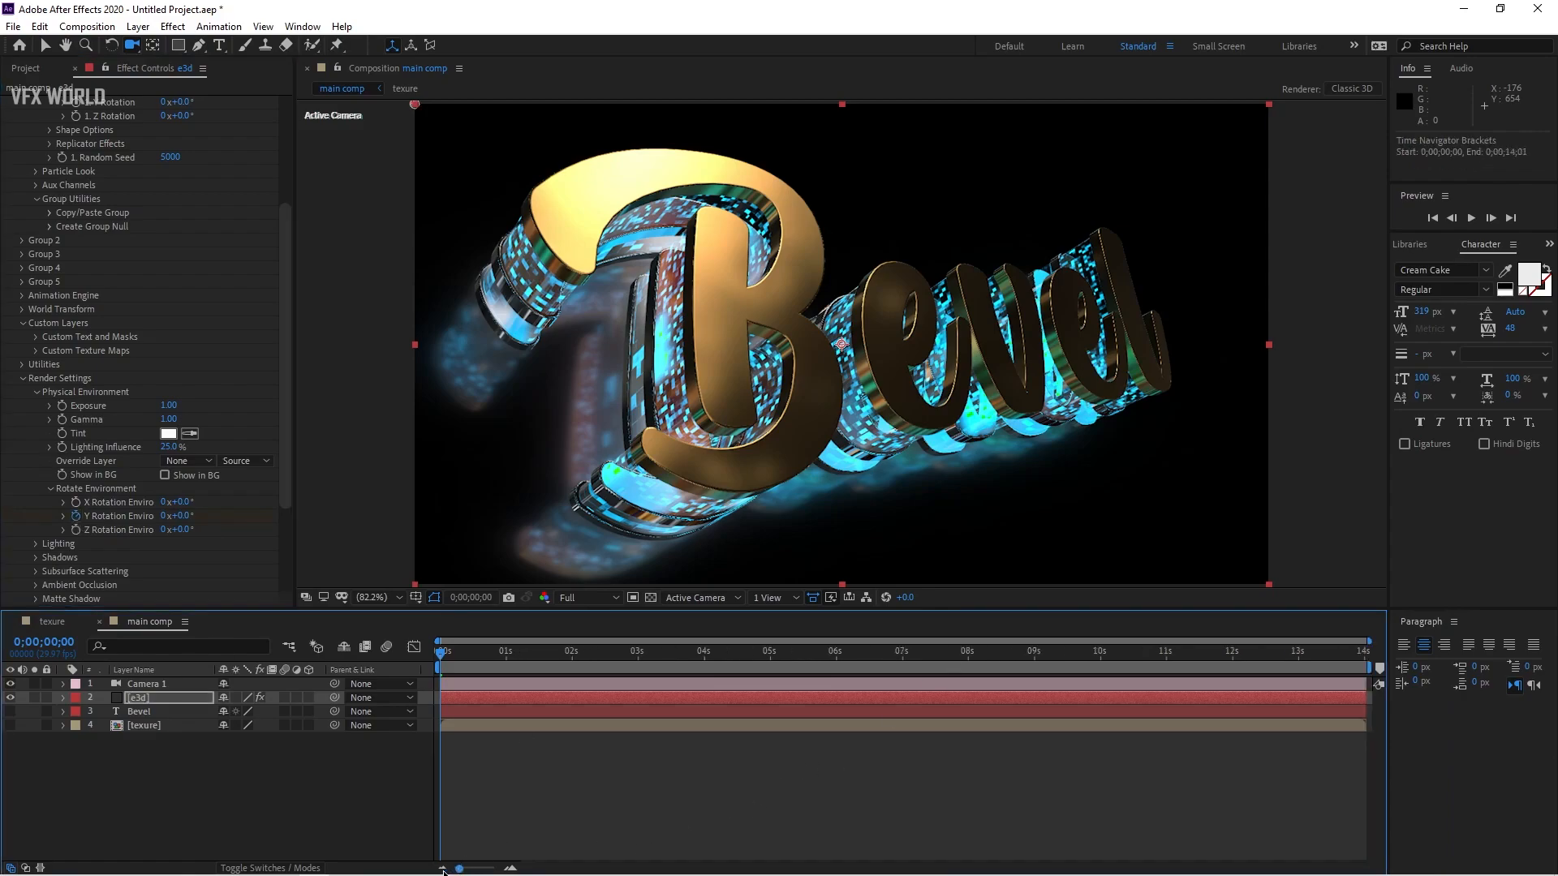
left_click_drag(1369, 666, 1234, 664)
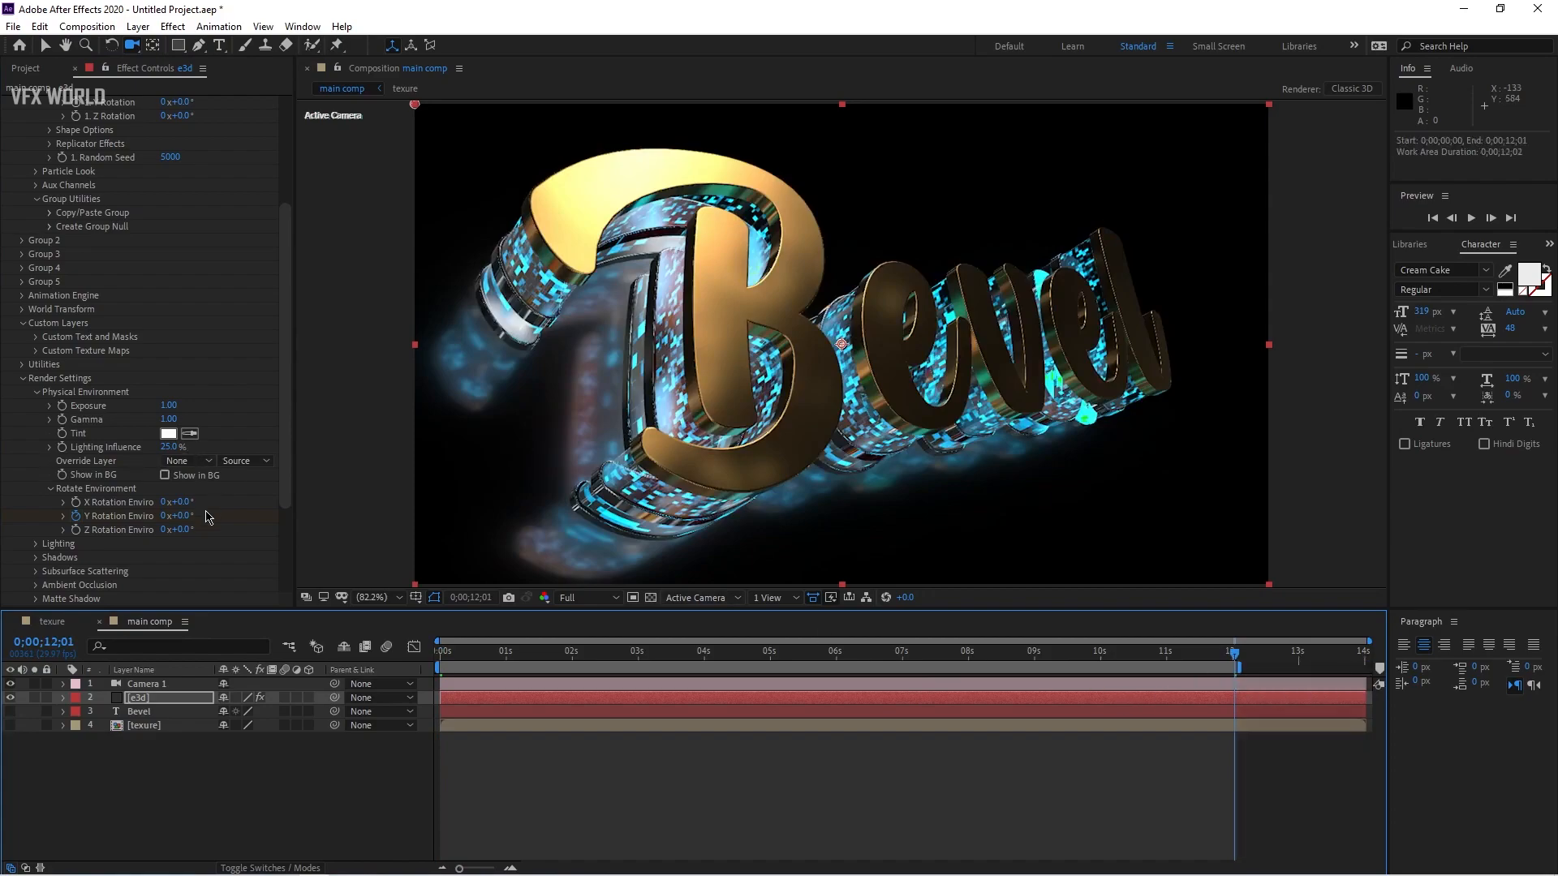
left_click(166, 516)
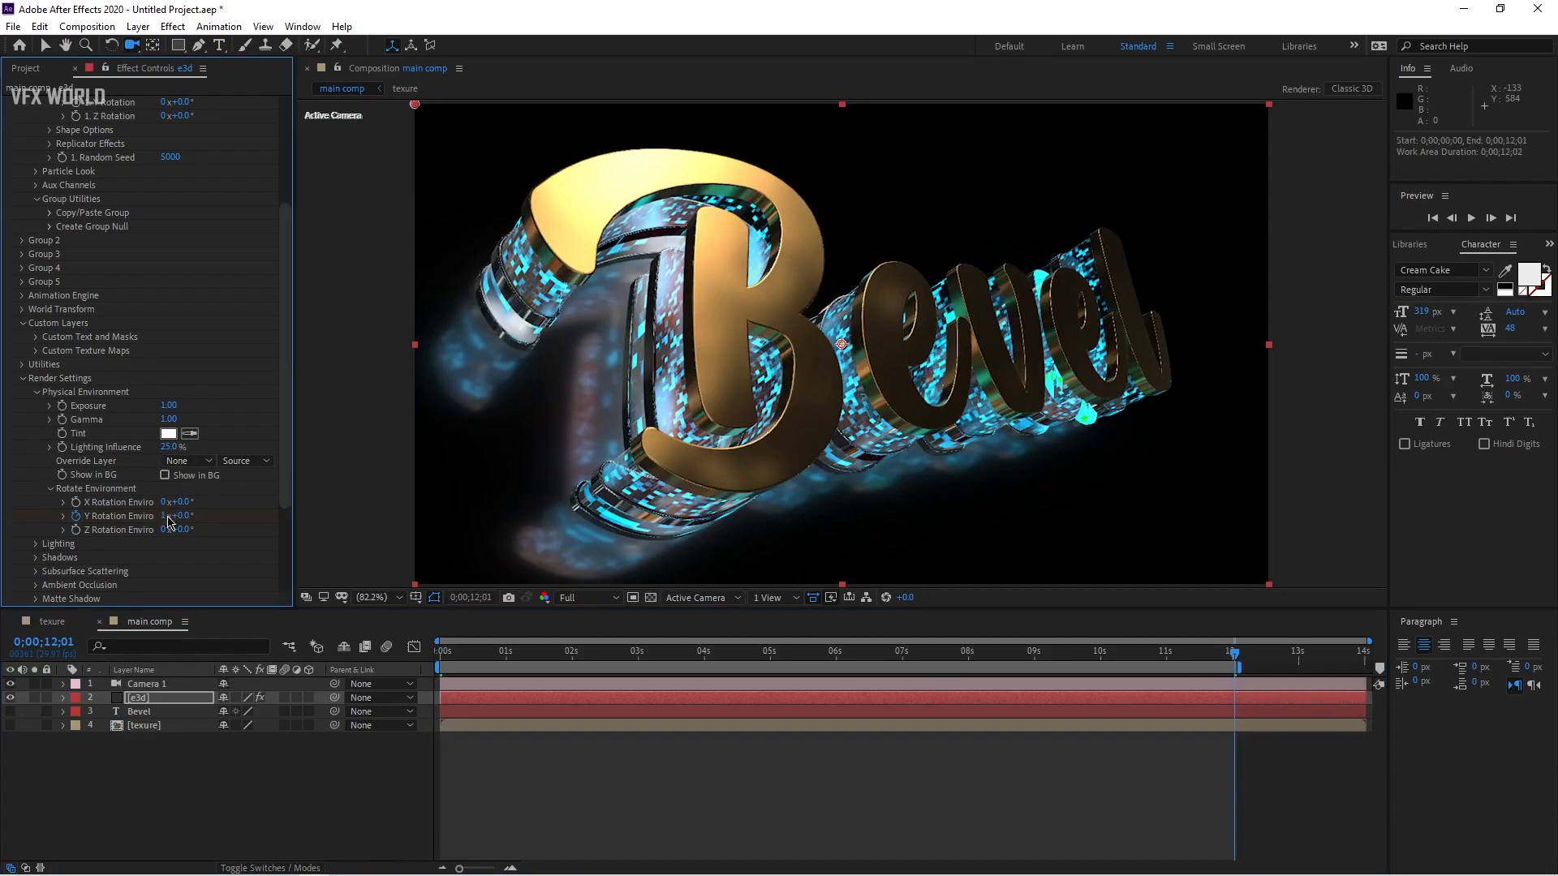
left_click_drag(453, 661, 734, 661)
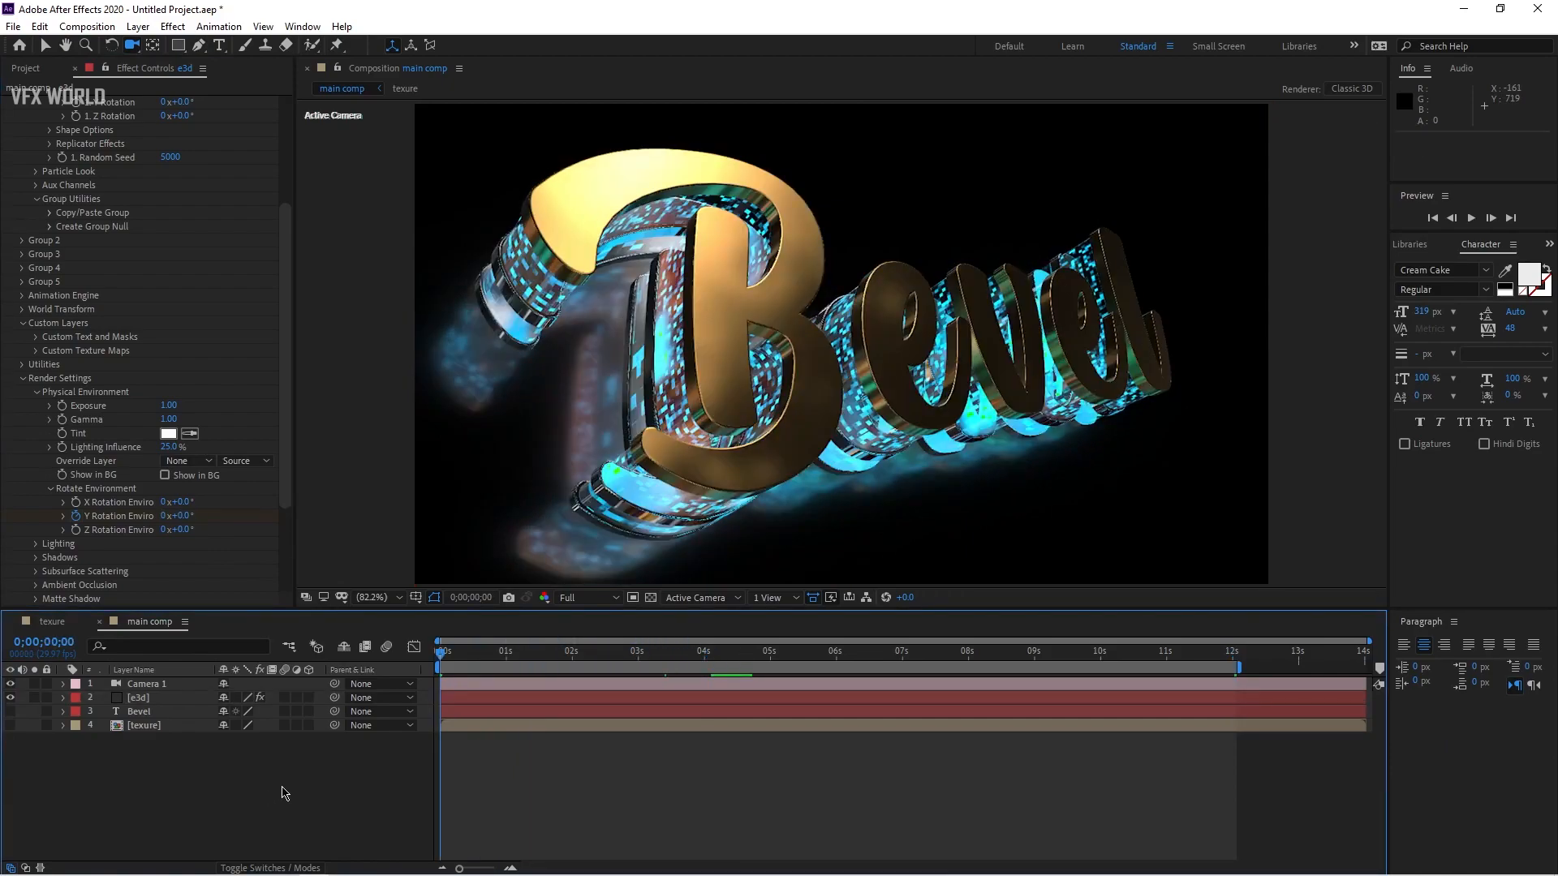
Step: Orbit Camera 1 in close to the side of the text for the opening shot
left_click(159, 700)
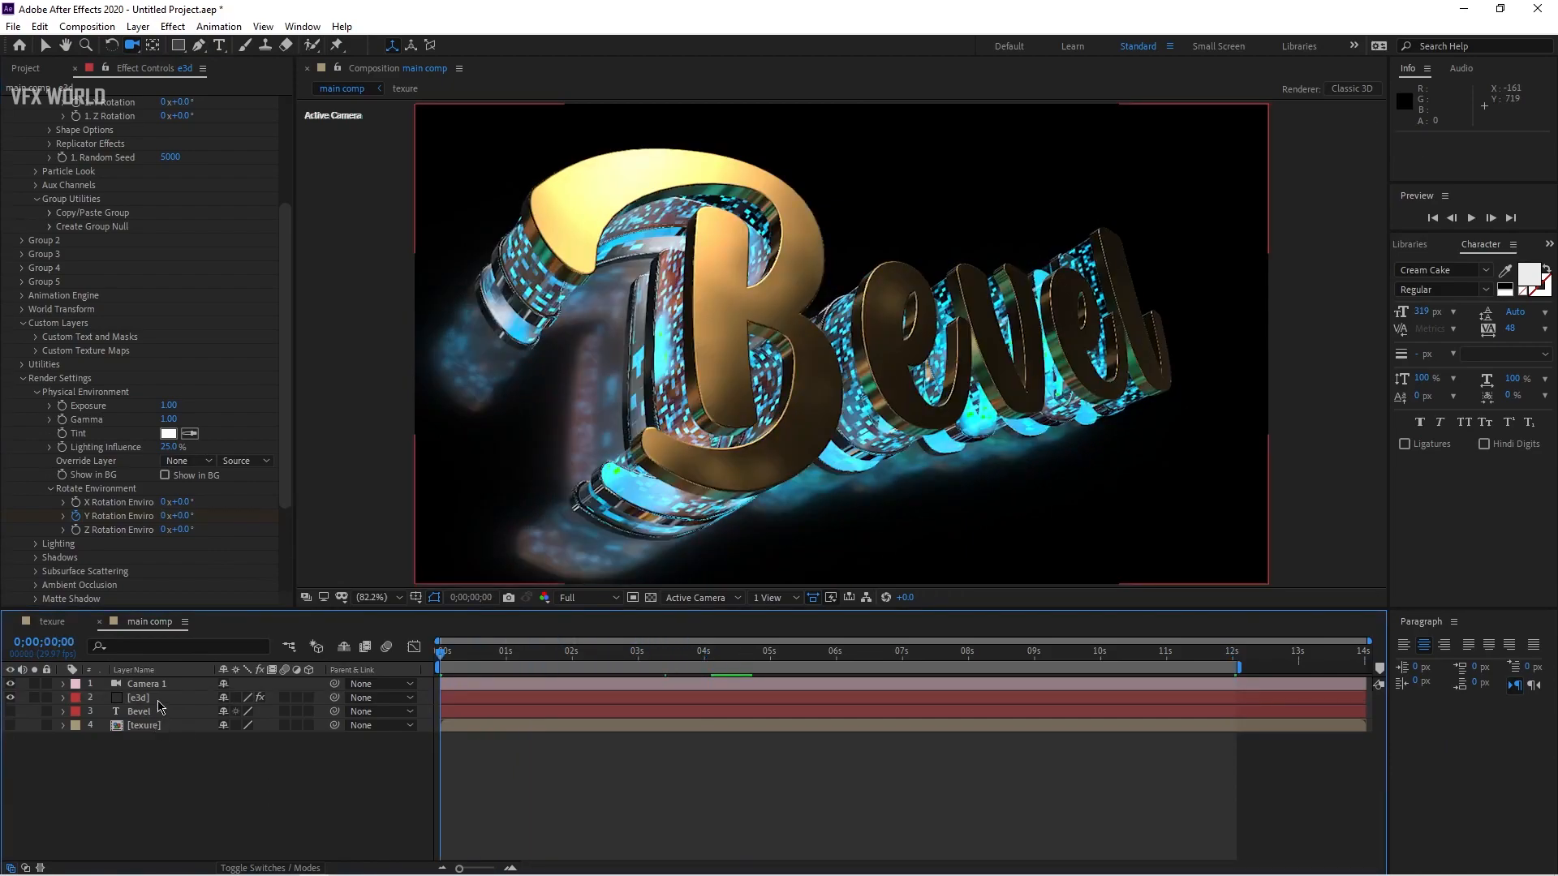
left_click(34, 393)
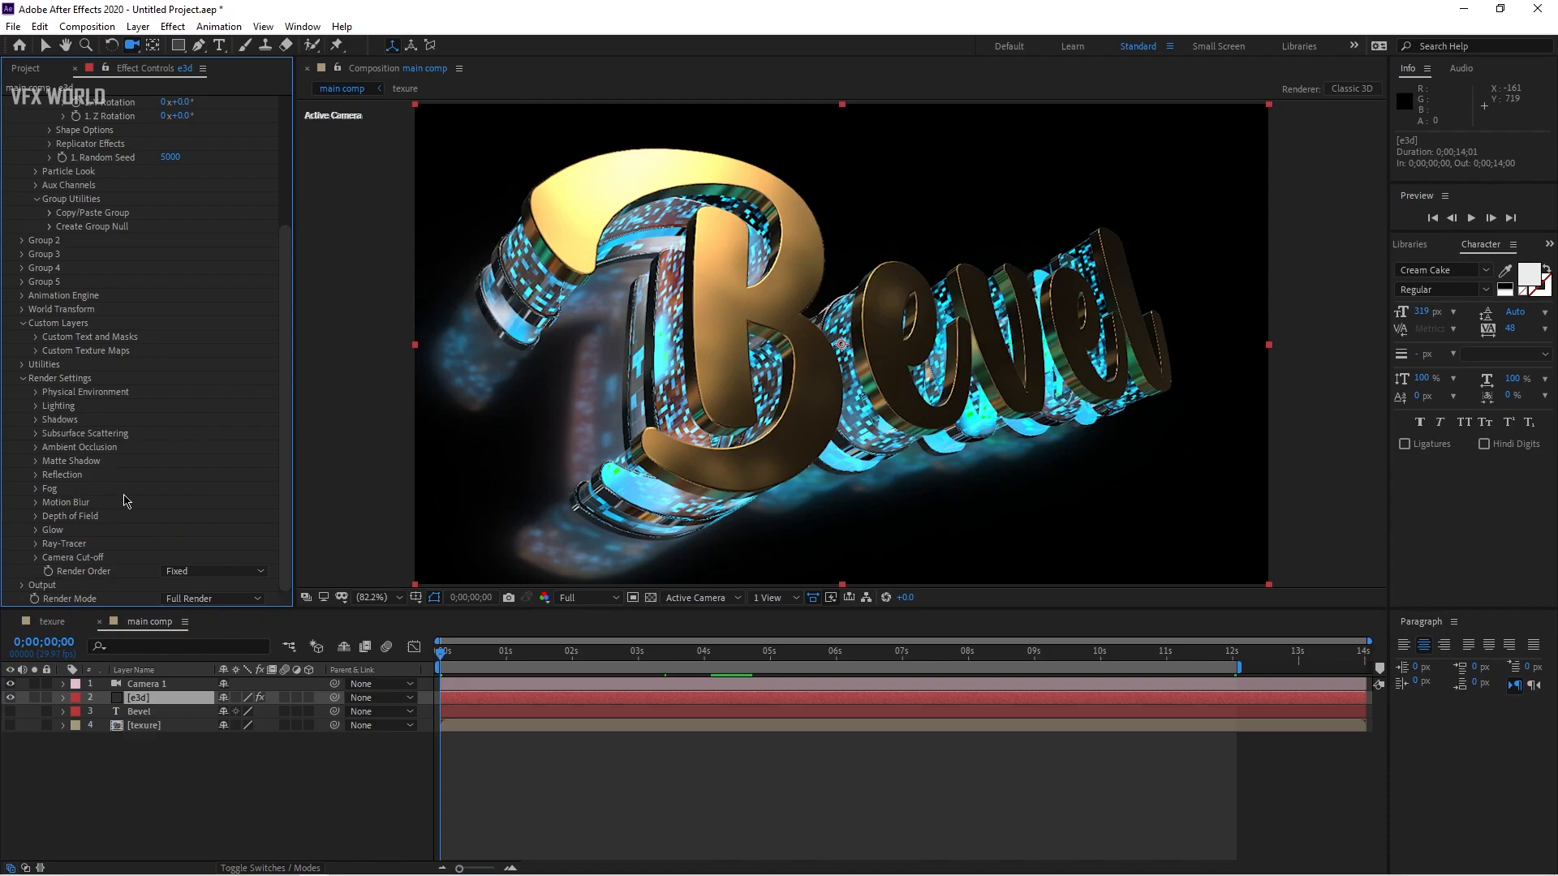
left_click_drag(640, 287, 768, 424)
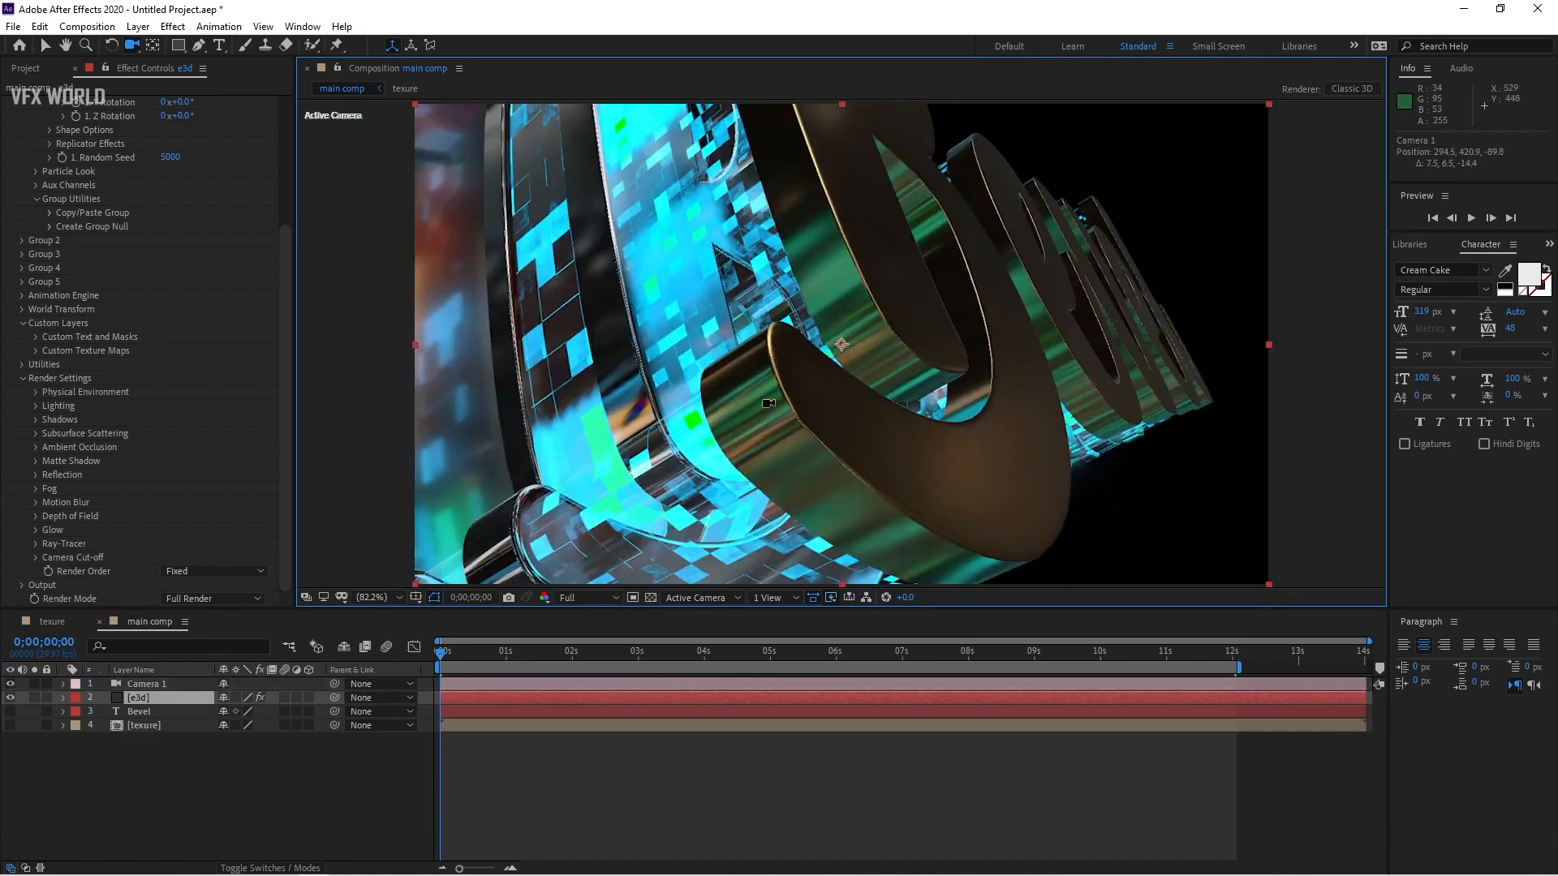
Step: Split the camera layer at 0;00;02;19 and orbit the new Camera 2 to a different close-up angle
left_click(153, 685)
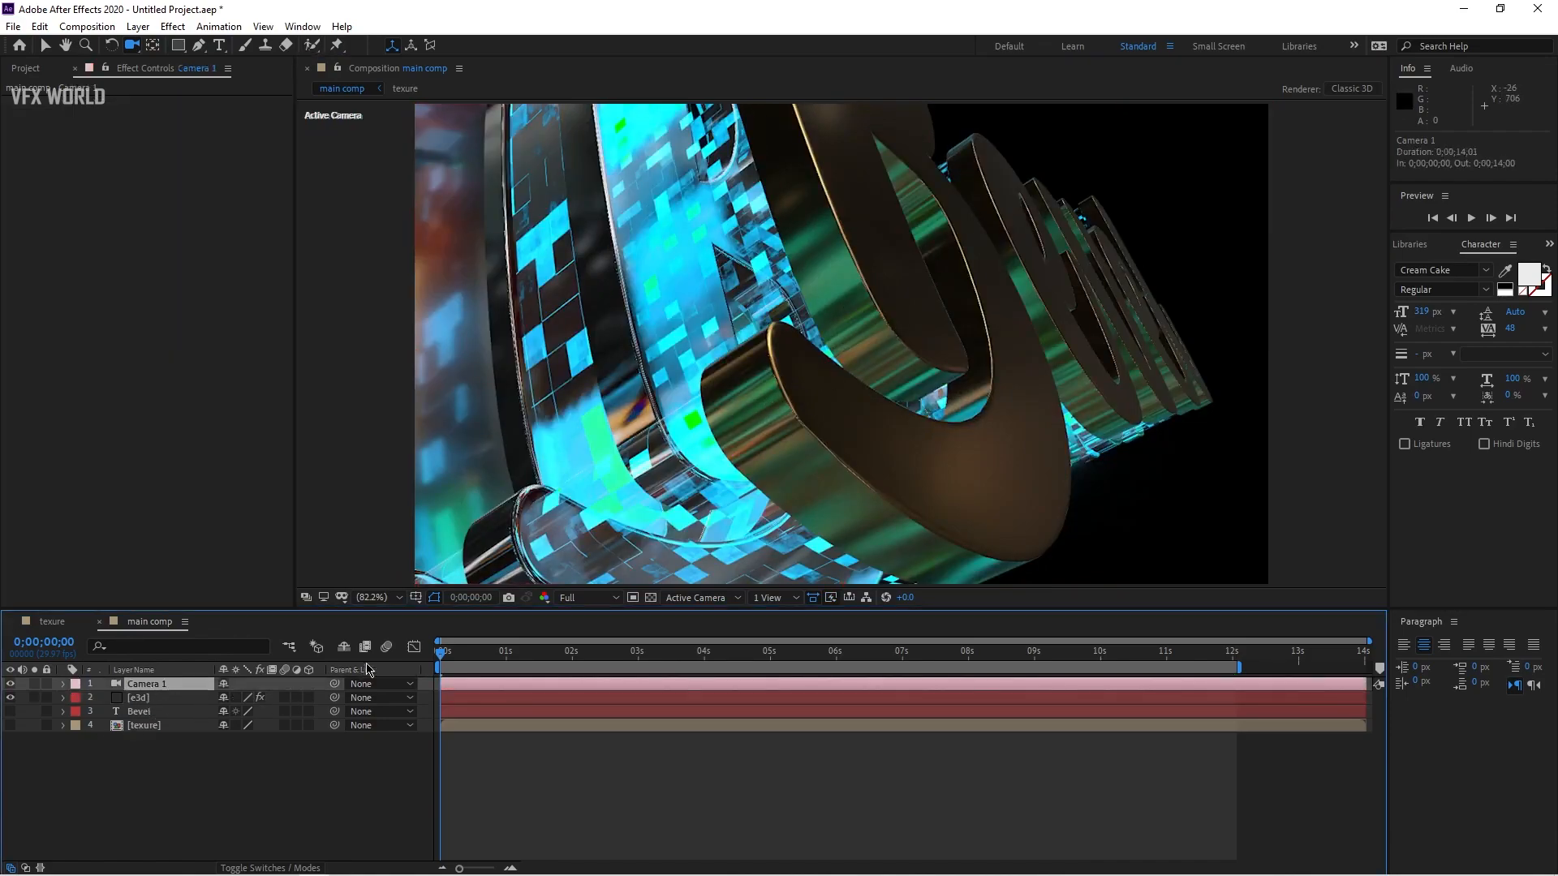
left_click_drag(454, 655, 614, 667)
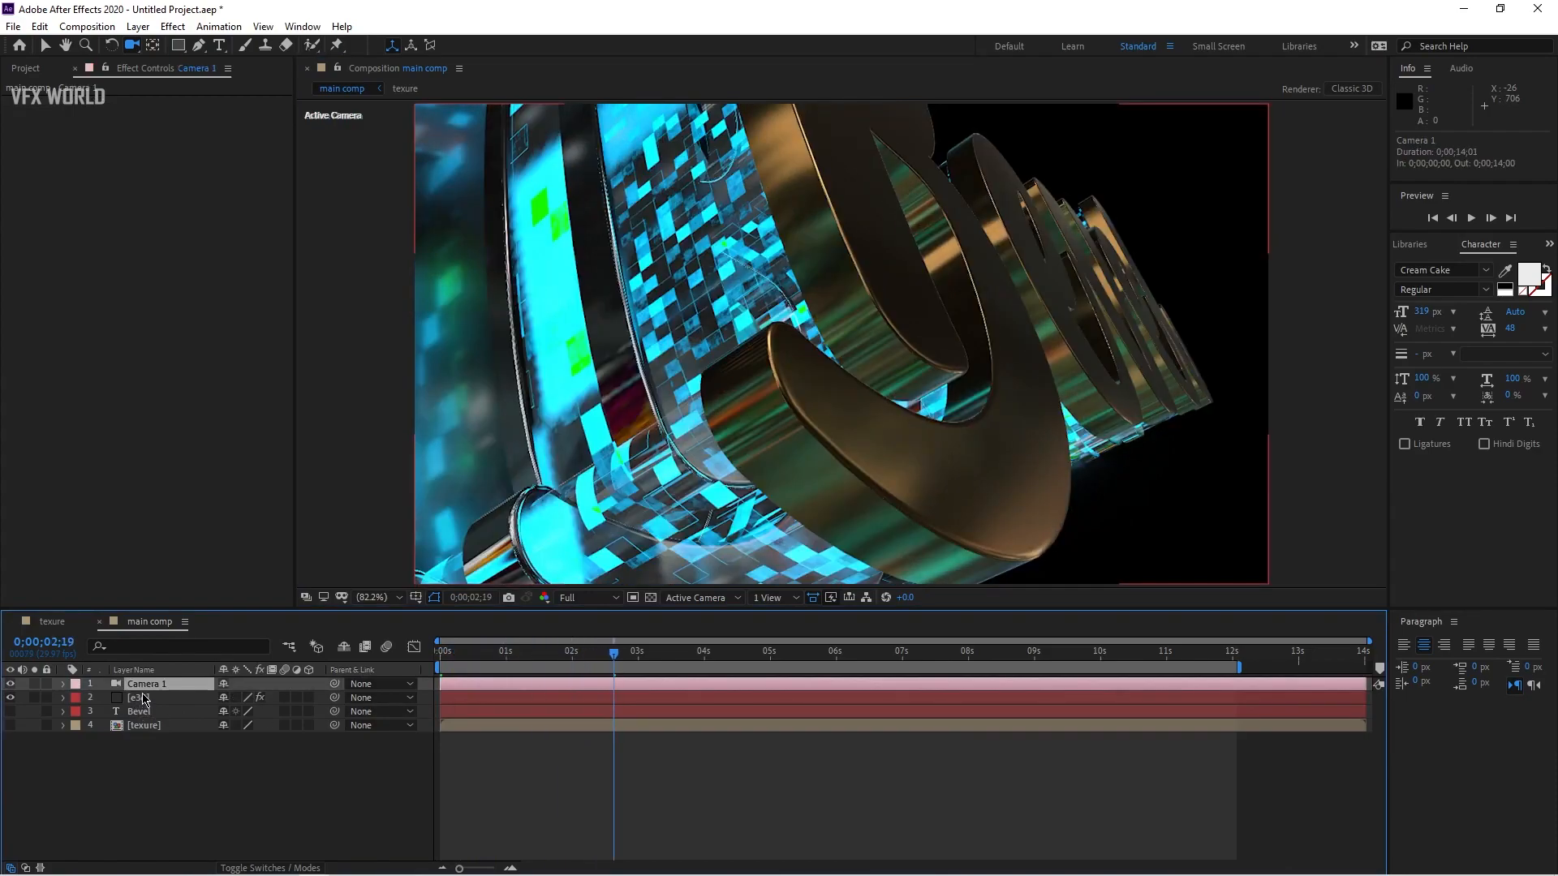
key("ctrl+shift+d")
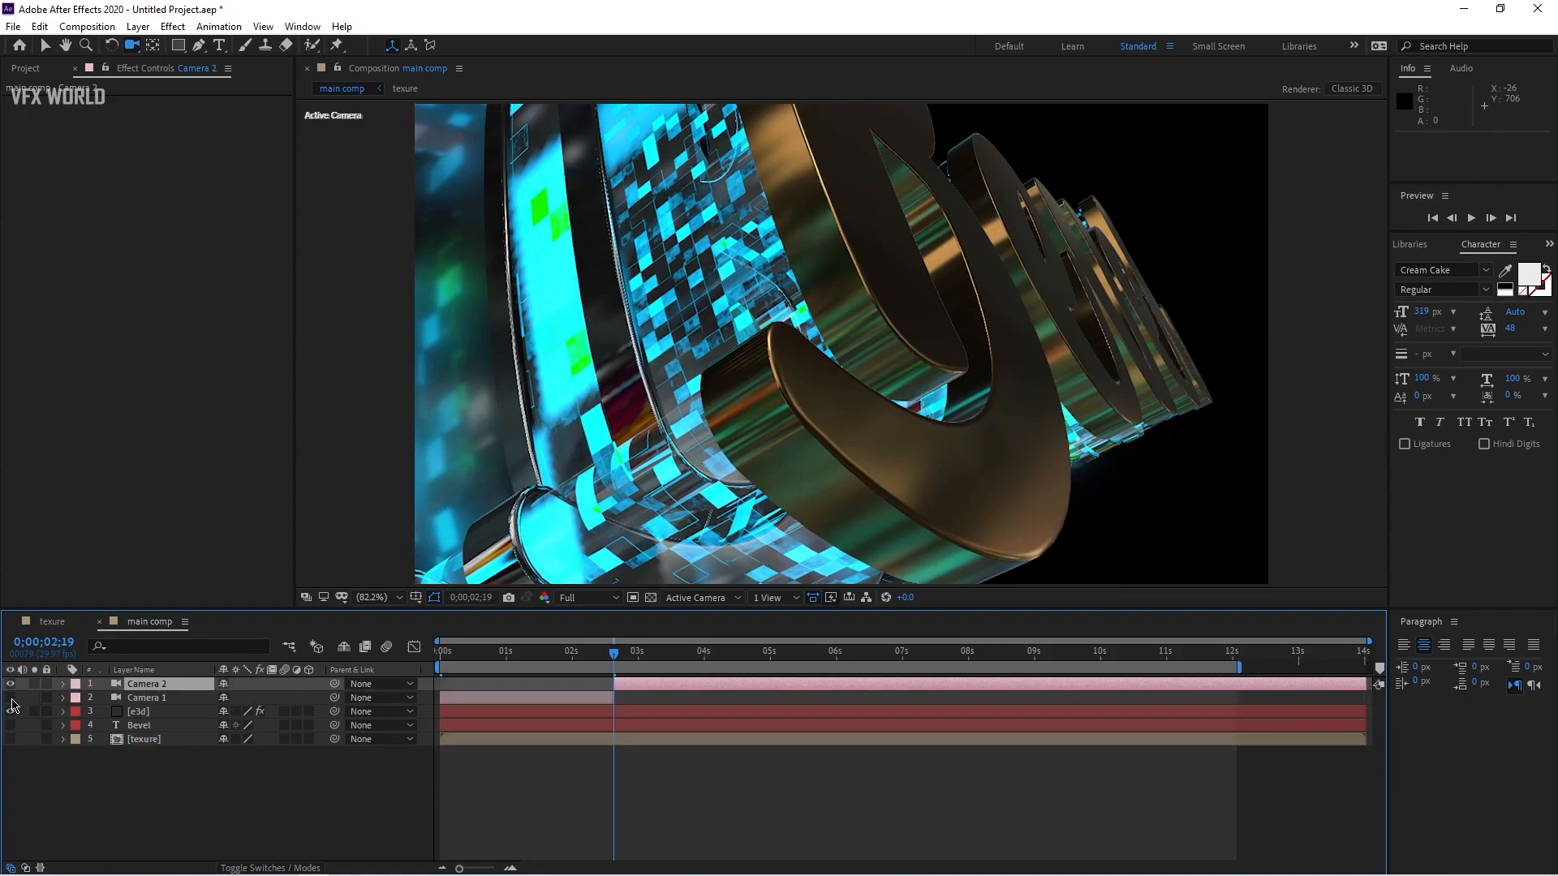
left_click_drag(803, 333, 888, 334)
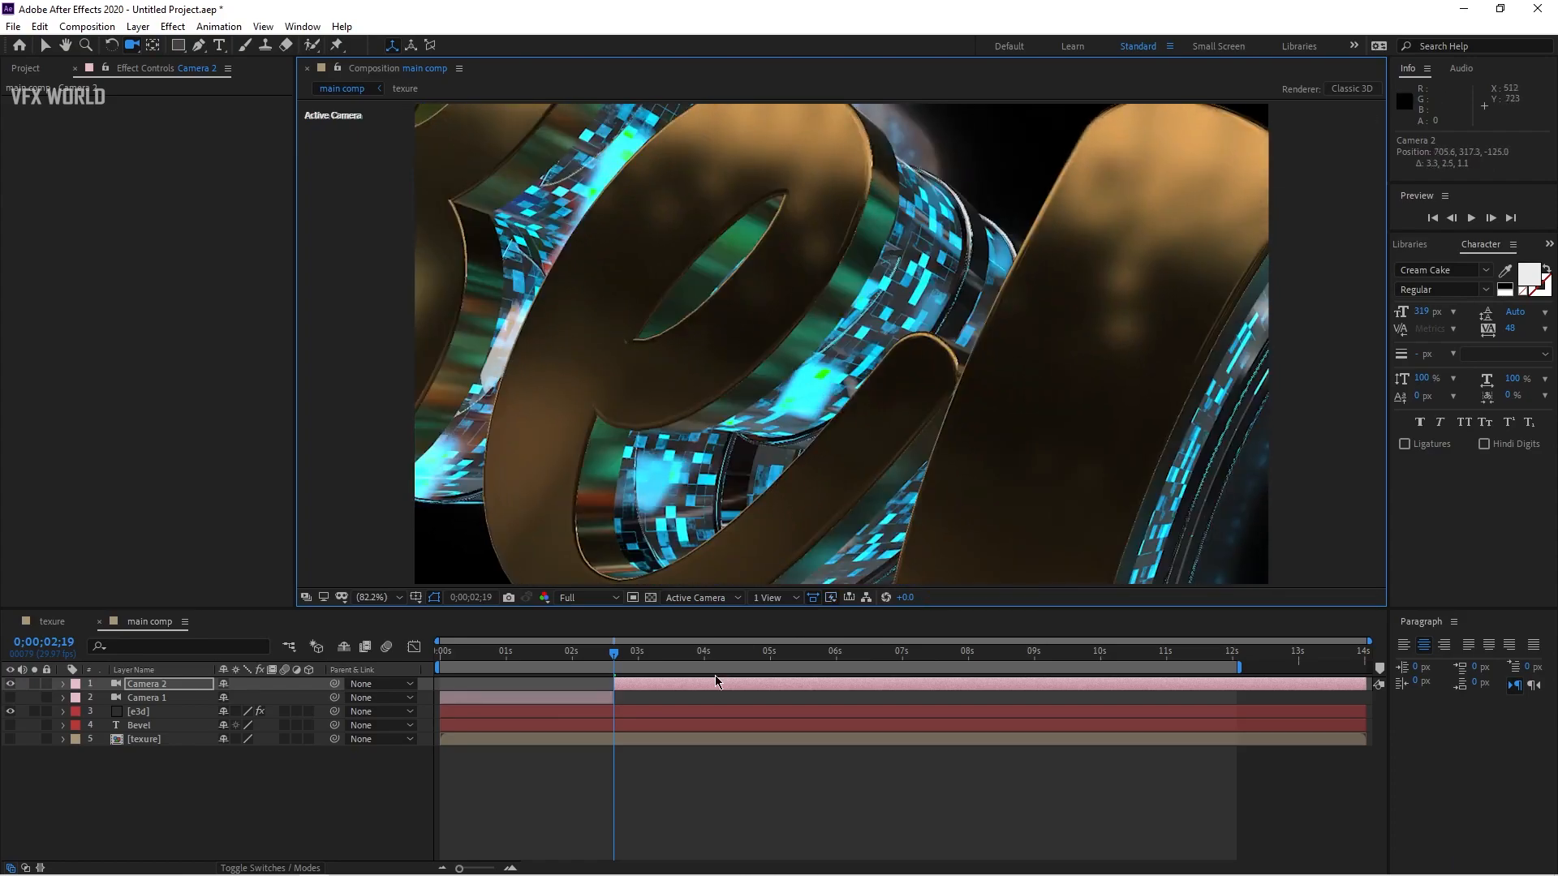
Step: Split Camera 2 at 0;00;05;23 and orbit the new Camera 3 to another close-up angle of the text
left_click_drag(649, 659, 822, 664)
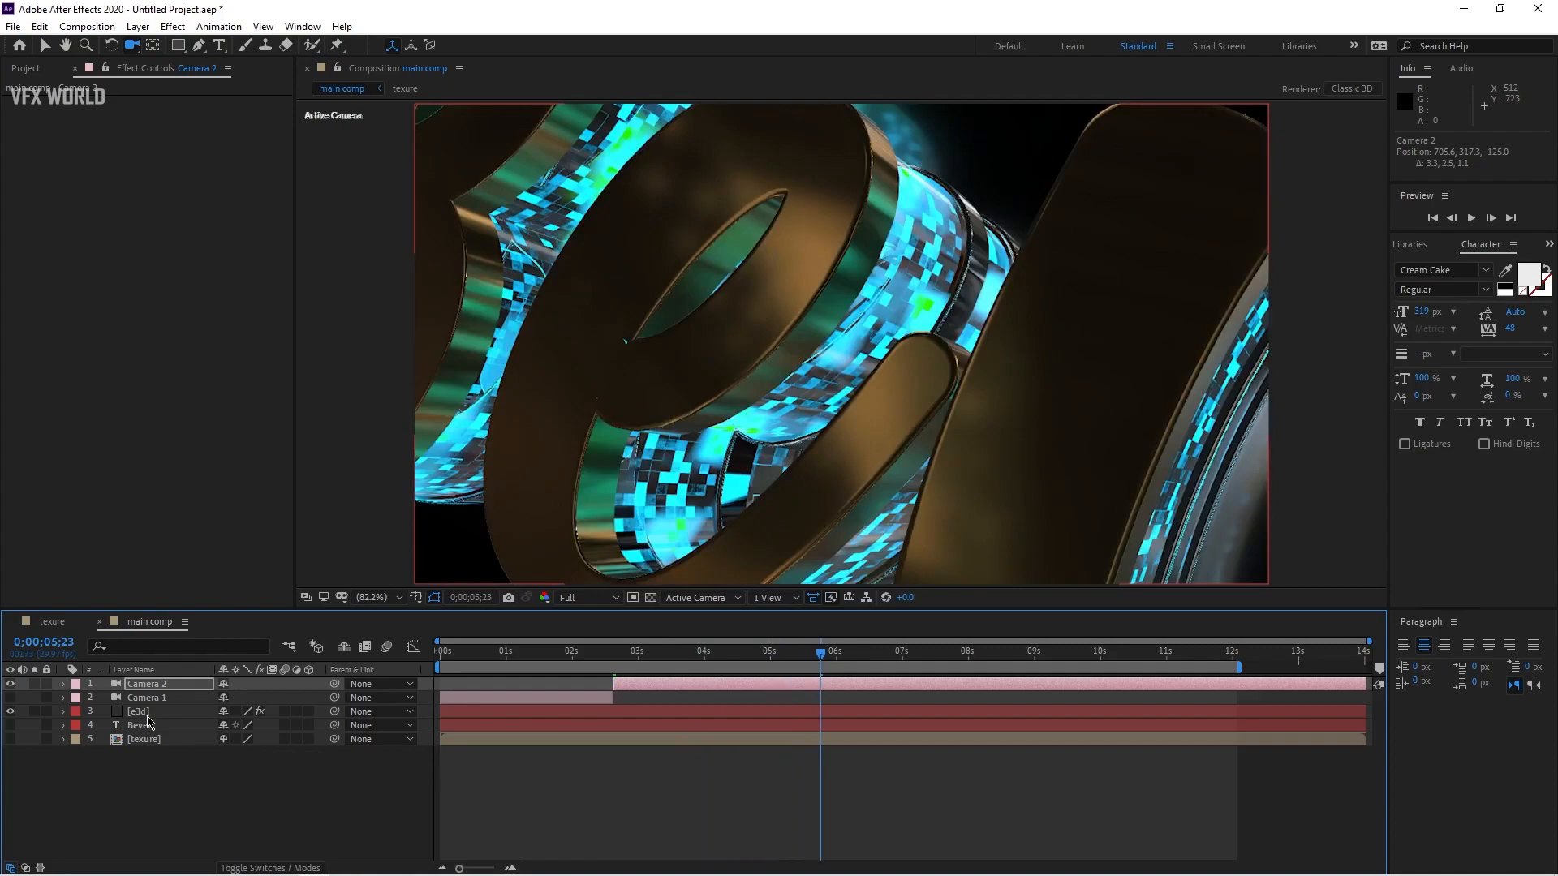
key("ctrl+shift+d")
mouse_move(824, 661)
left_mouse_down()
mouse_move(863, 662)
mouse_move(841, 665)
left_mouse_up()
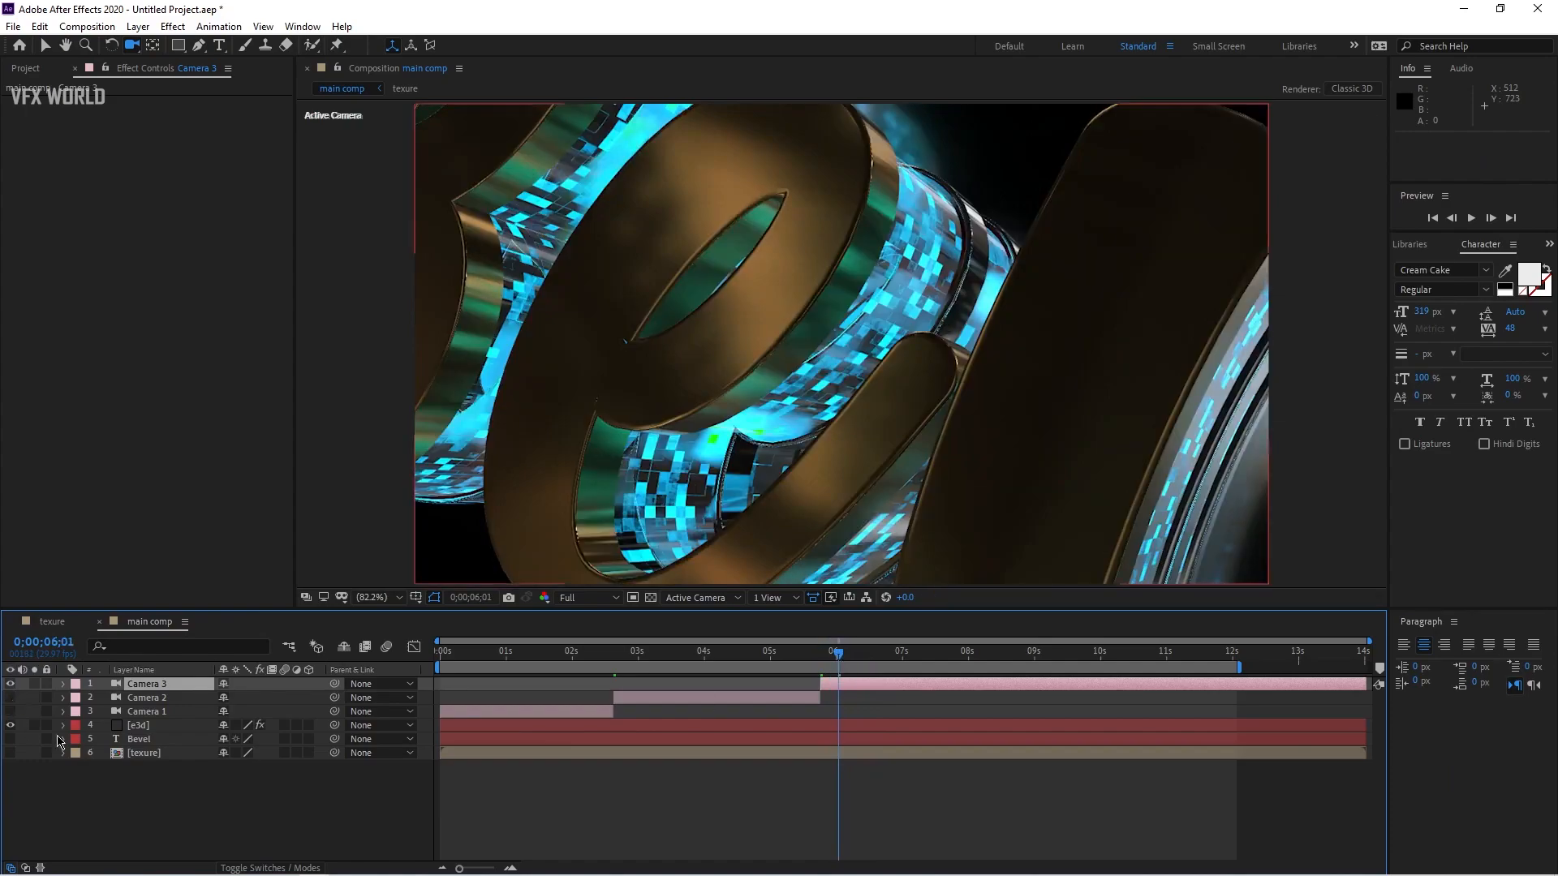
left_click_drag(851, 314, 942, 260)
left_click_drag(903, 321, 868, 299)
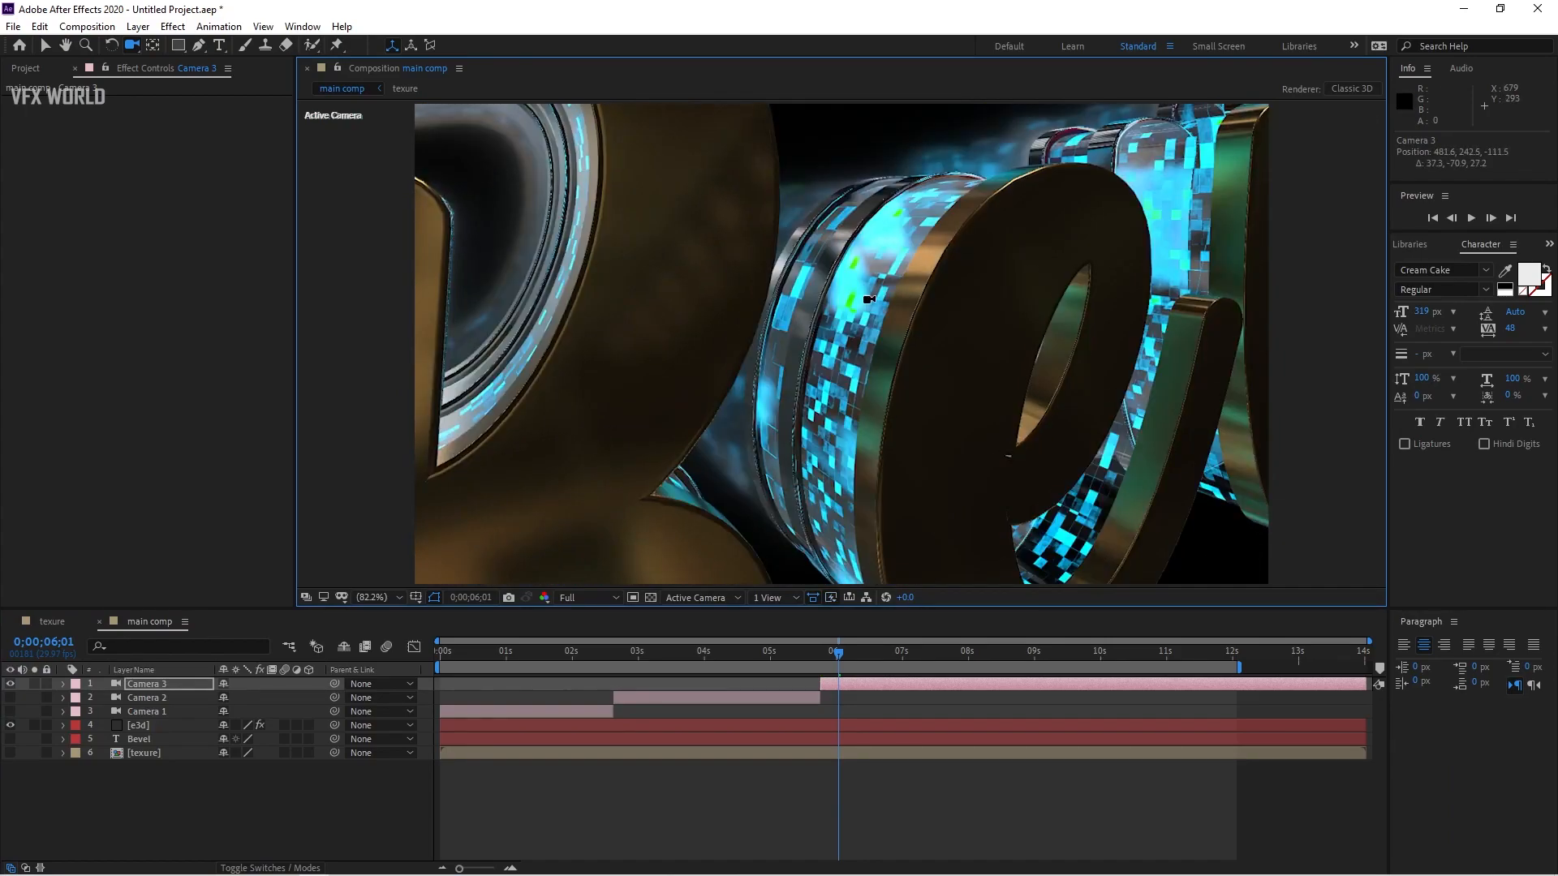
Step: Keyframe Camera 1's Position and Point of Interest at the start, then orbit it to a new angle at 0;00;02;18
left_click_drag(536, 653, 436, 654)
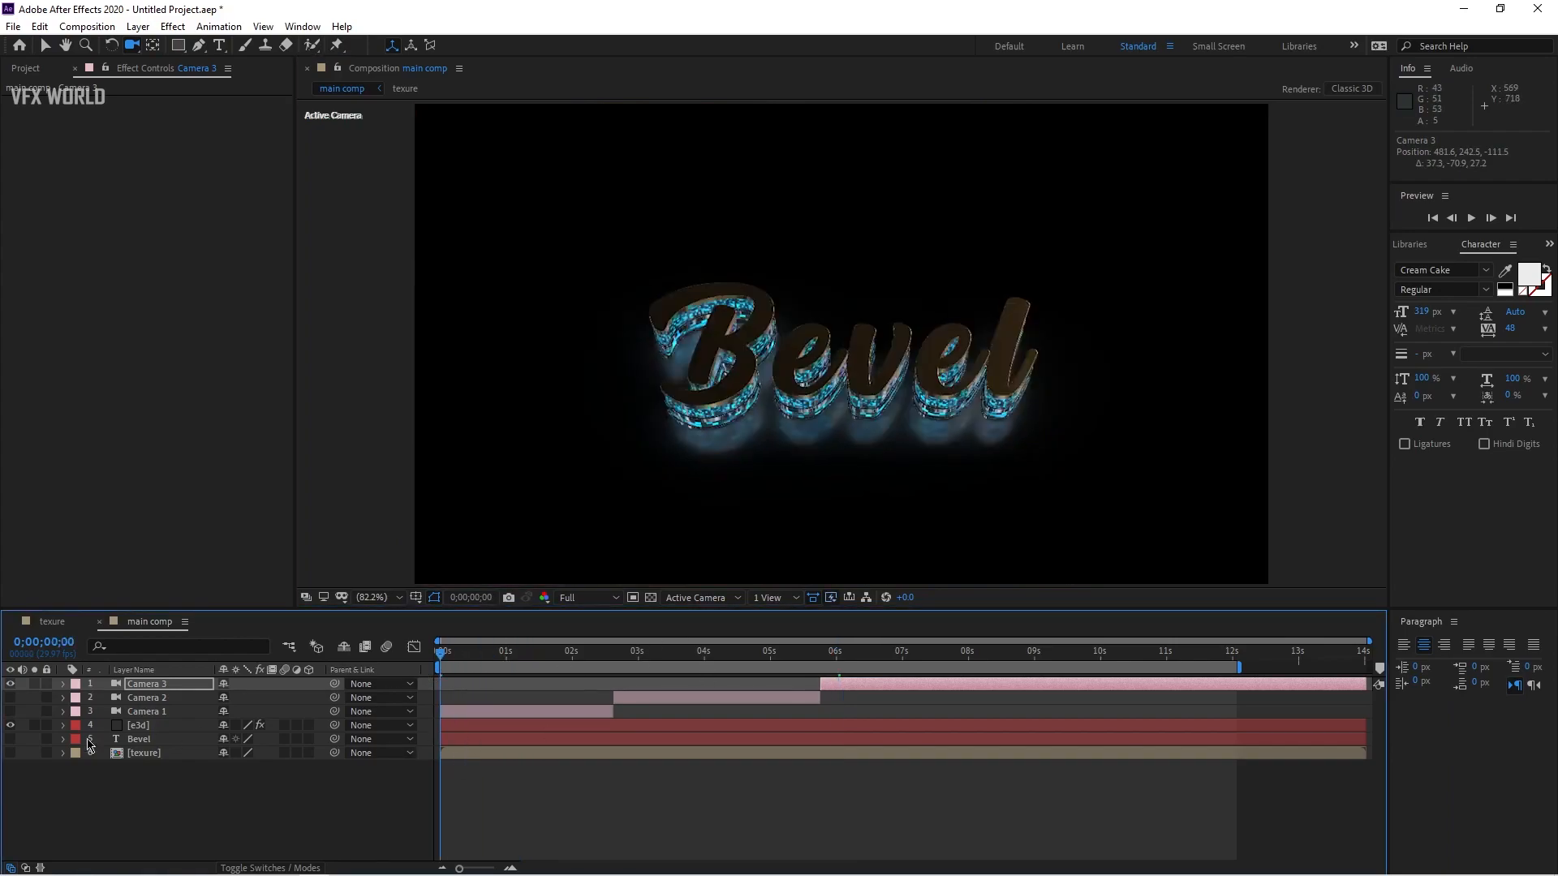
left_click(10, 710)
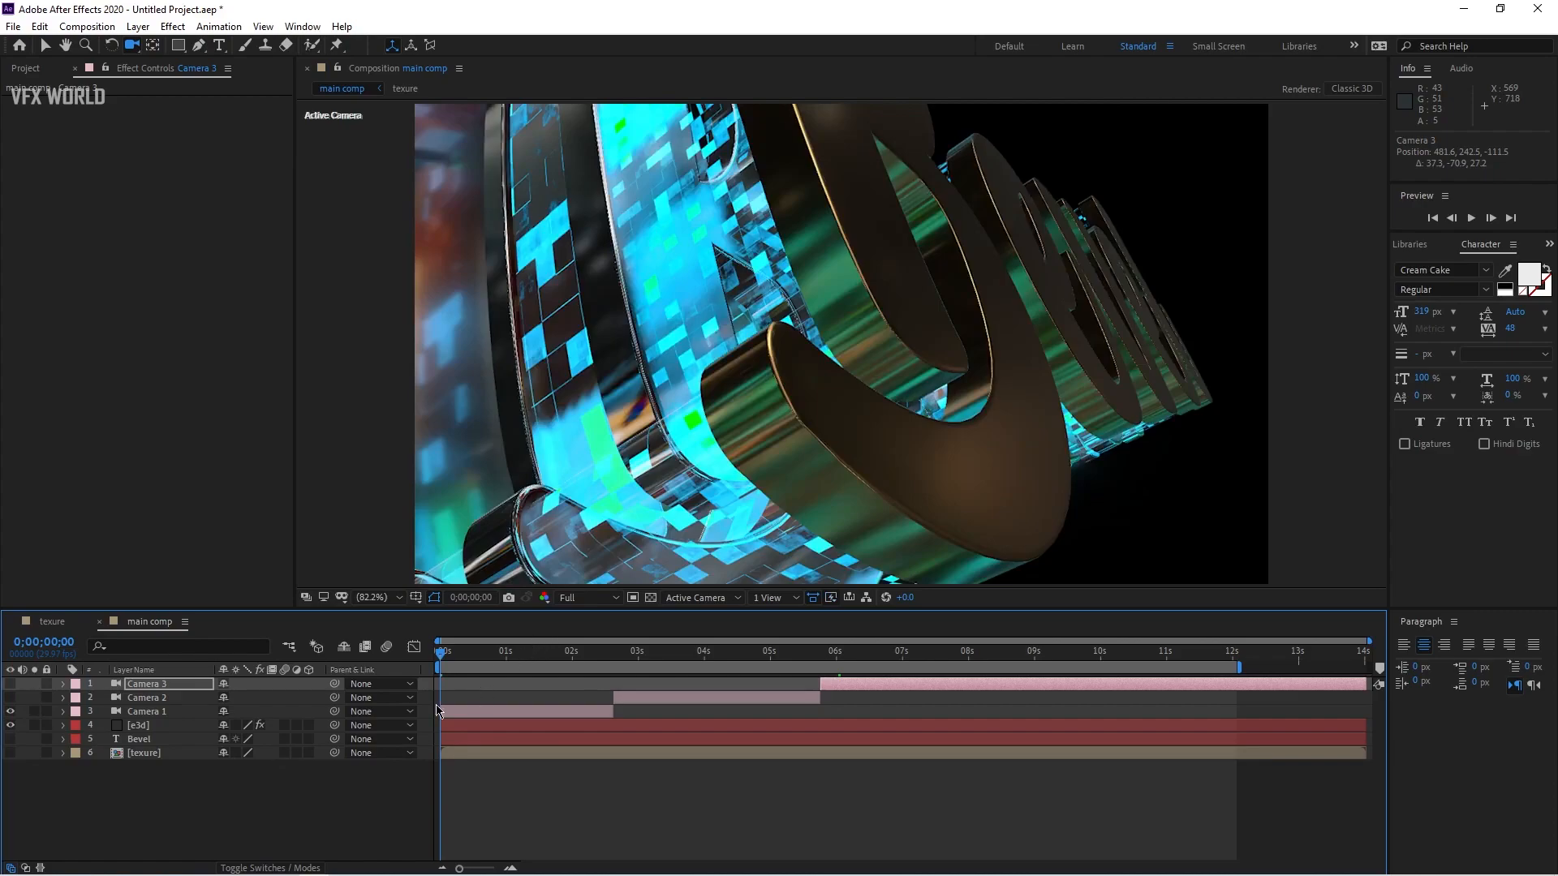
left_click(459, 710)
key("p")
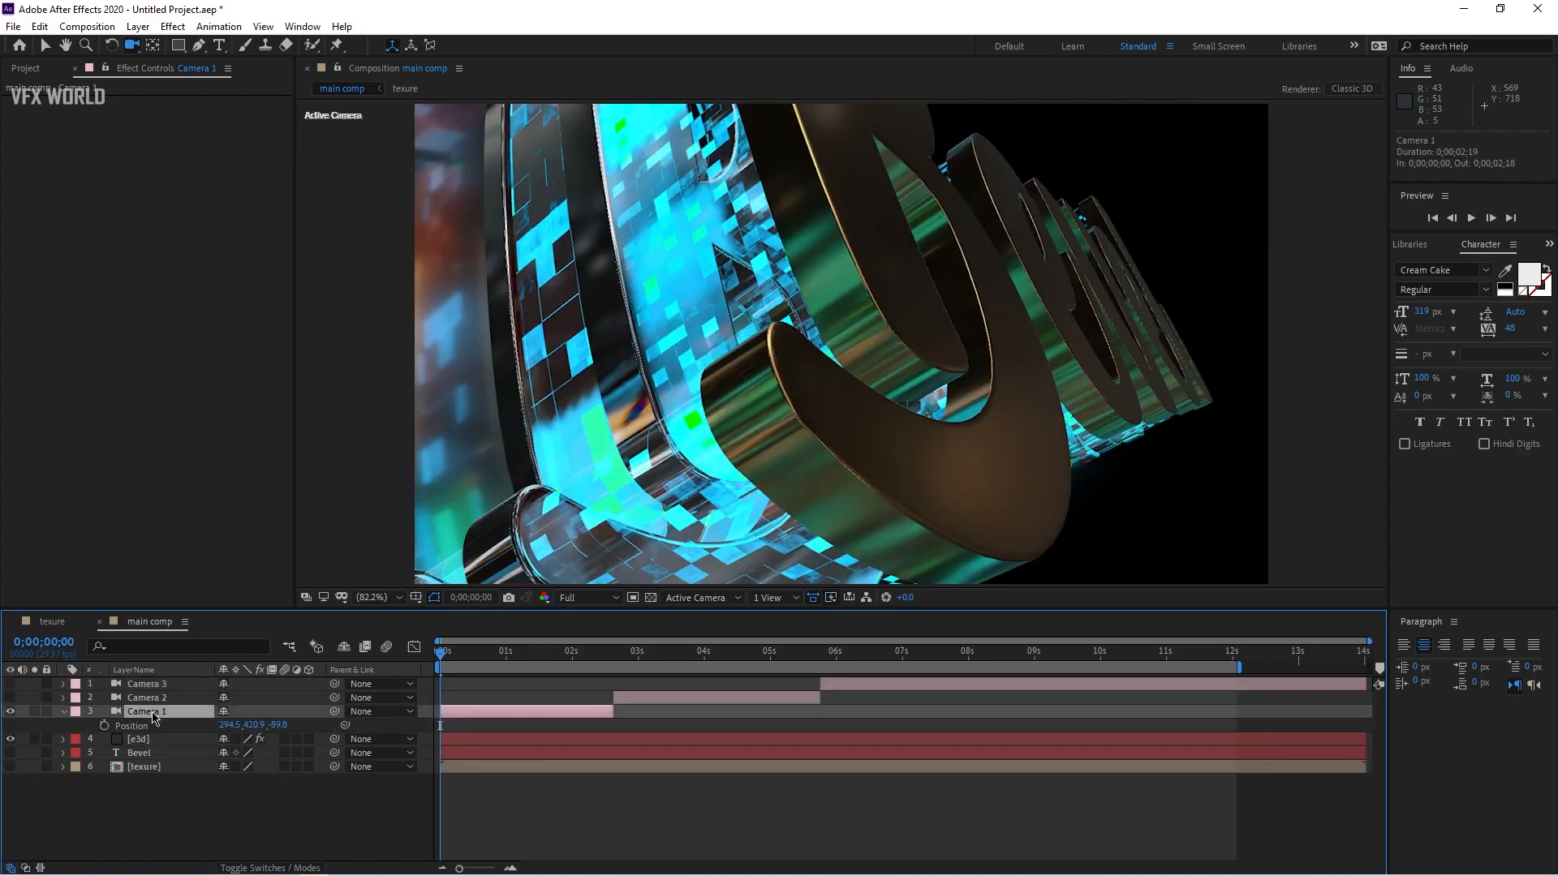
key("shift+a")
left_click(103, 738)
left_click_drag(446, 655, 612, 654)
left_click(871, 205)
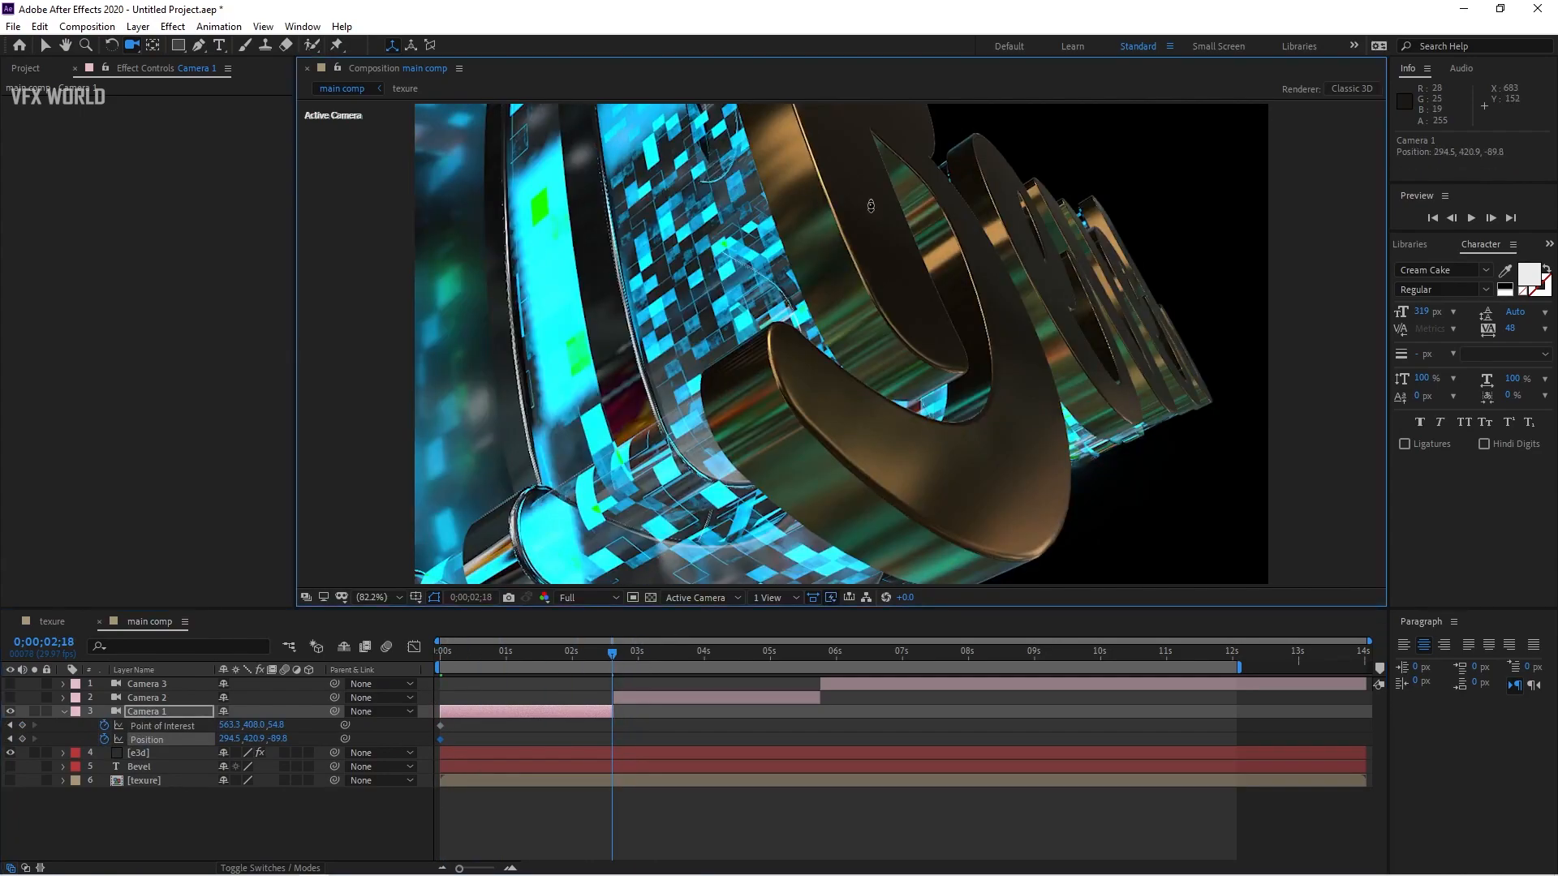
left_click_drag(938, 373, 852, 370)
left_click_drag(935, 473, 907, 364)
mouse_move(601, 665)
left_mouse_down()
mouse_move(435, 687)
mouse_move(521, 663)
mouse_move(600, 668)
left_mouse_up()
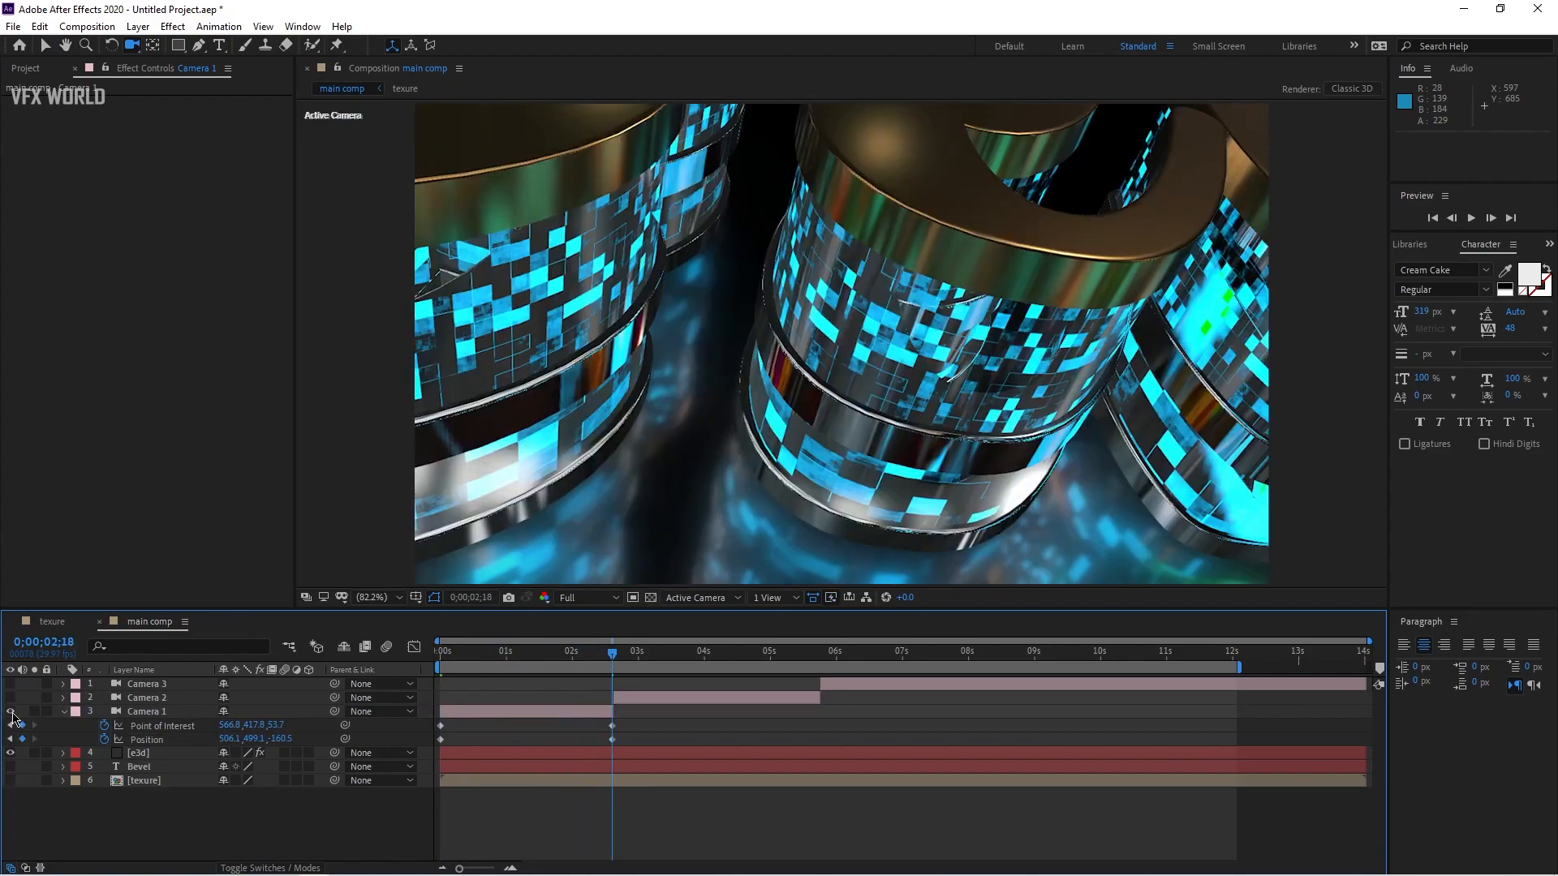
Step: Keyframe Camera 2's Position and Point of Interest at 0;00;02;19 and orbit it to a new angle near its end
left_click(64, 713)
left_click(10, 723)
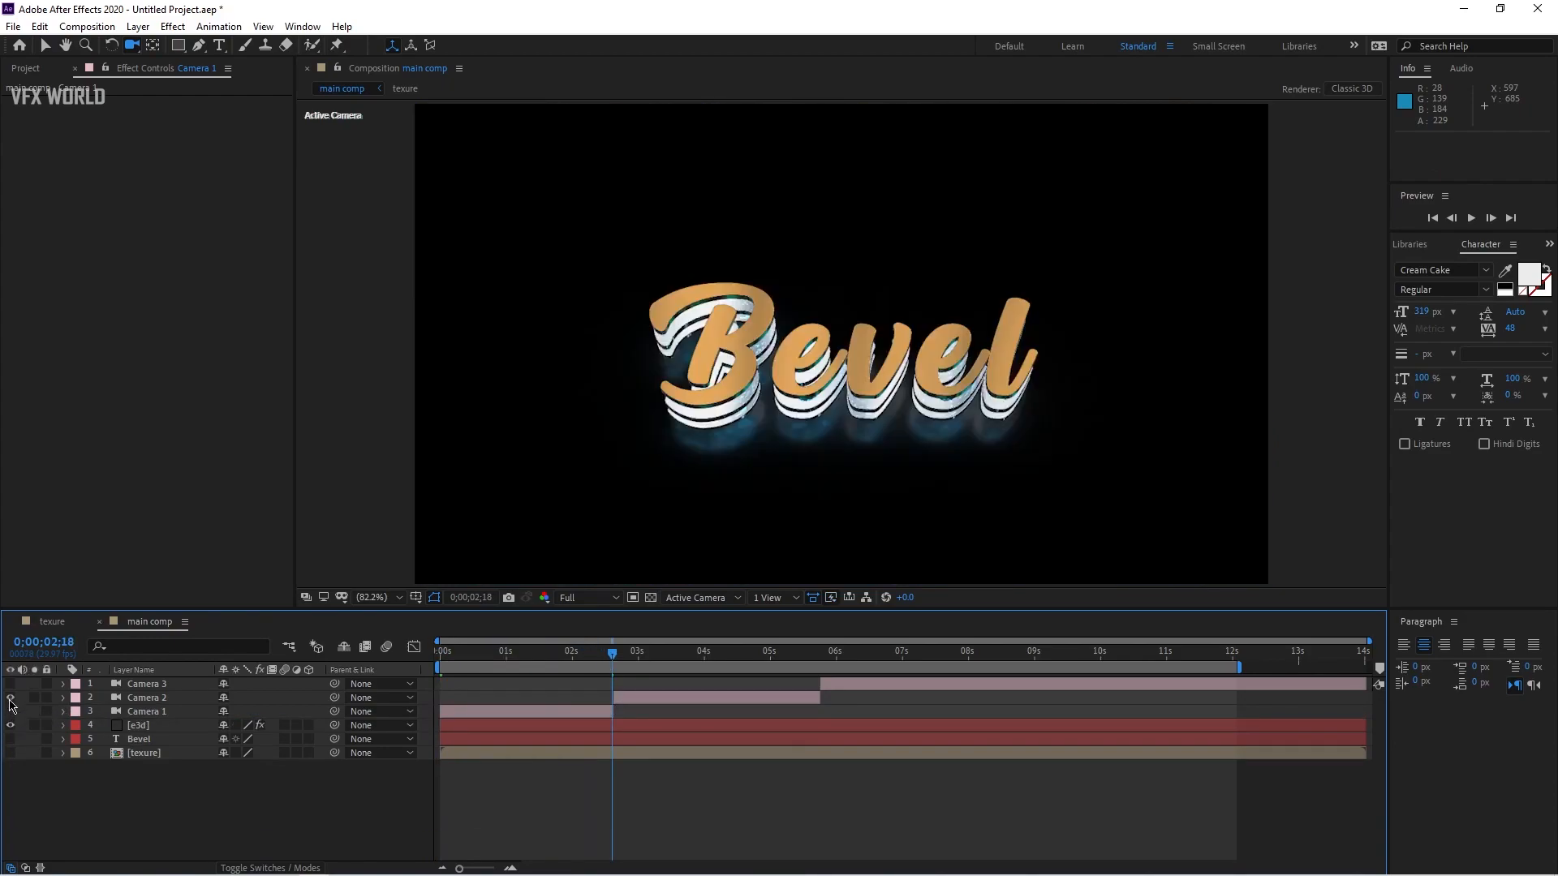
left_click(141, 699)
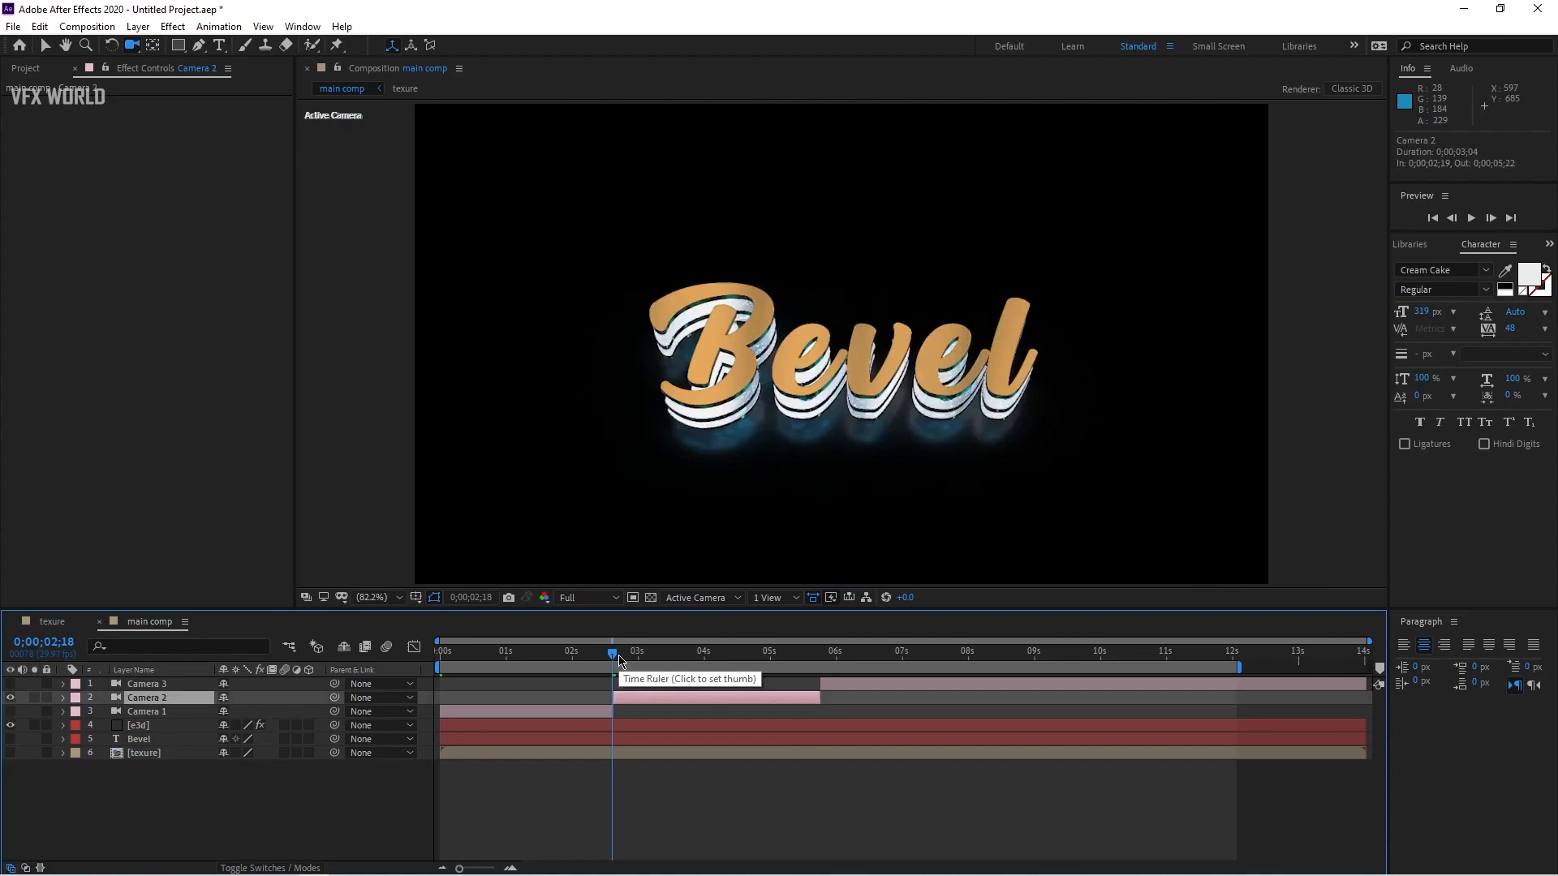
key("Page_Down")
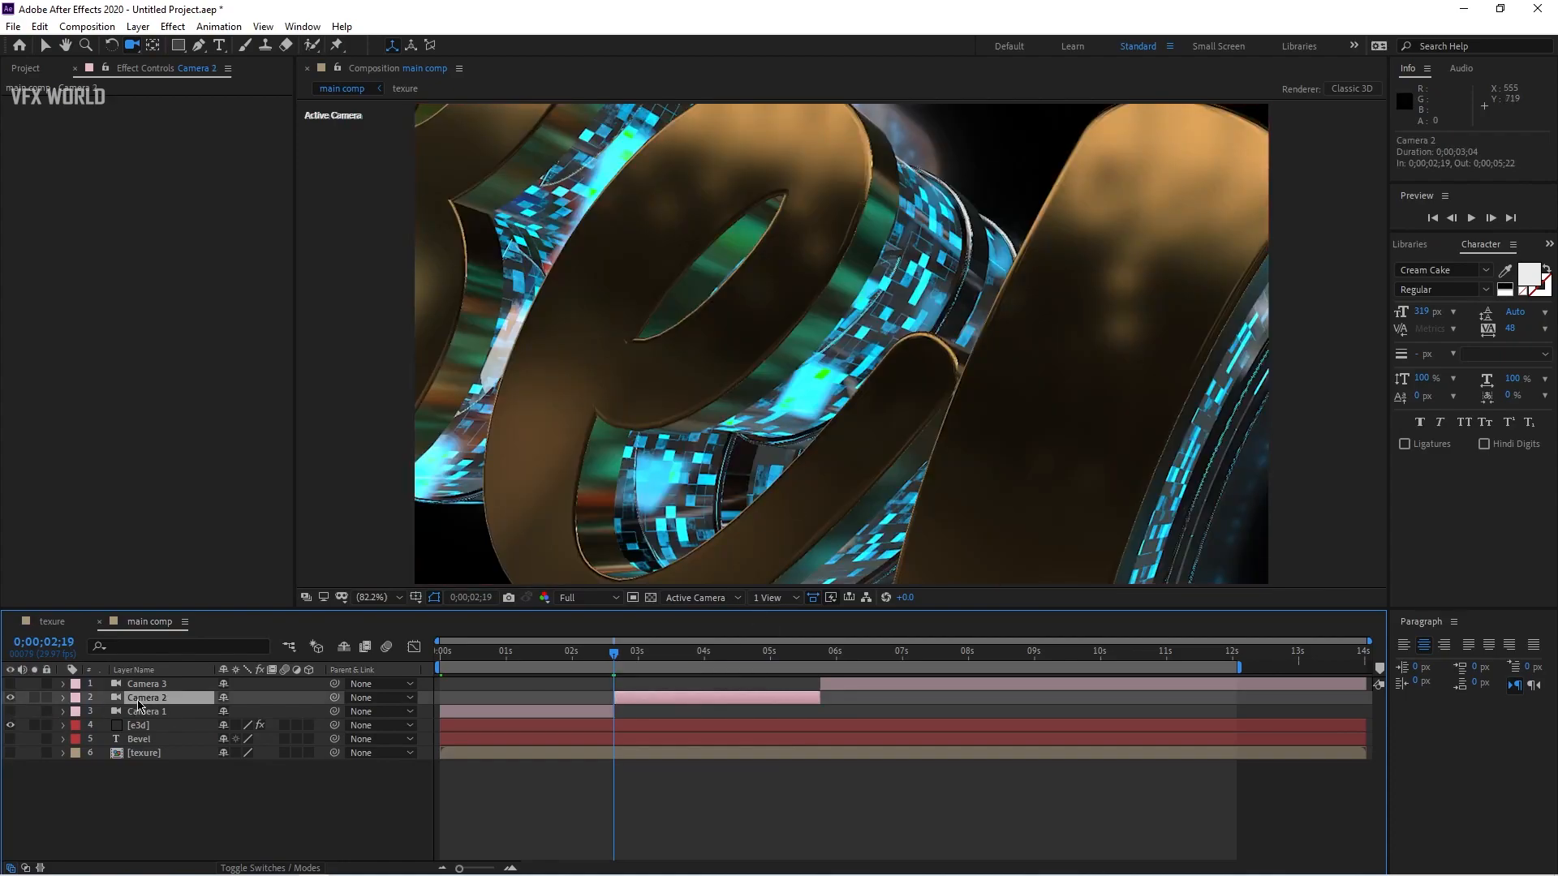
key("p")
key("shift+a")
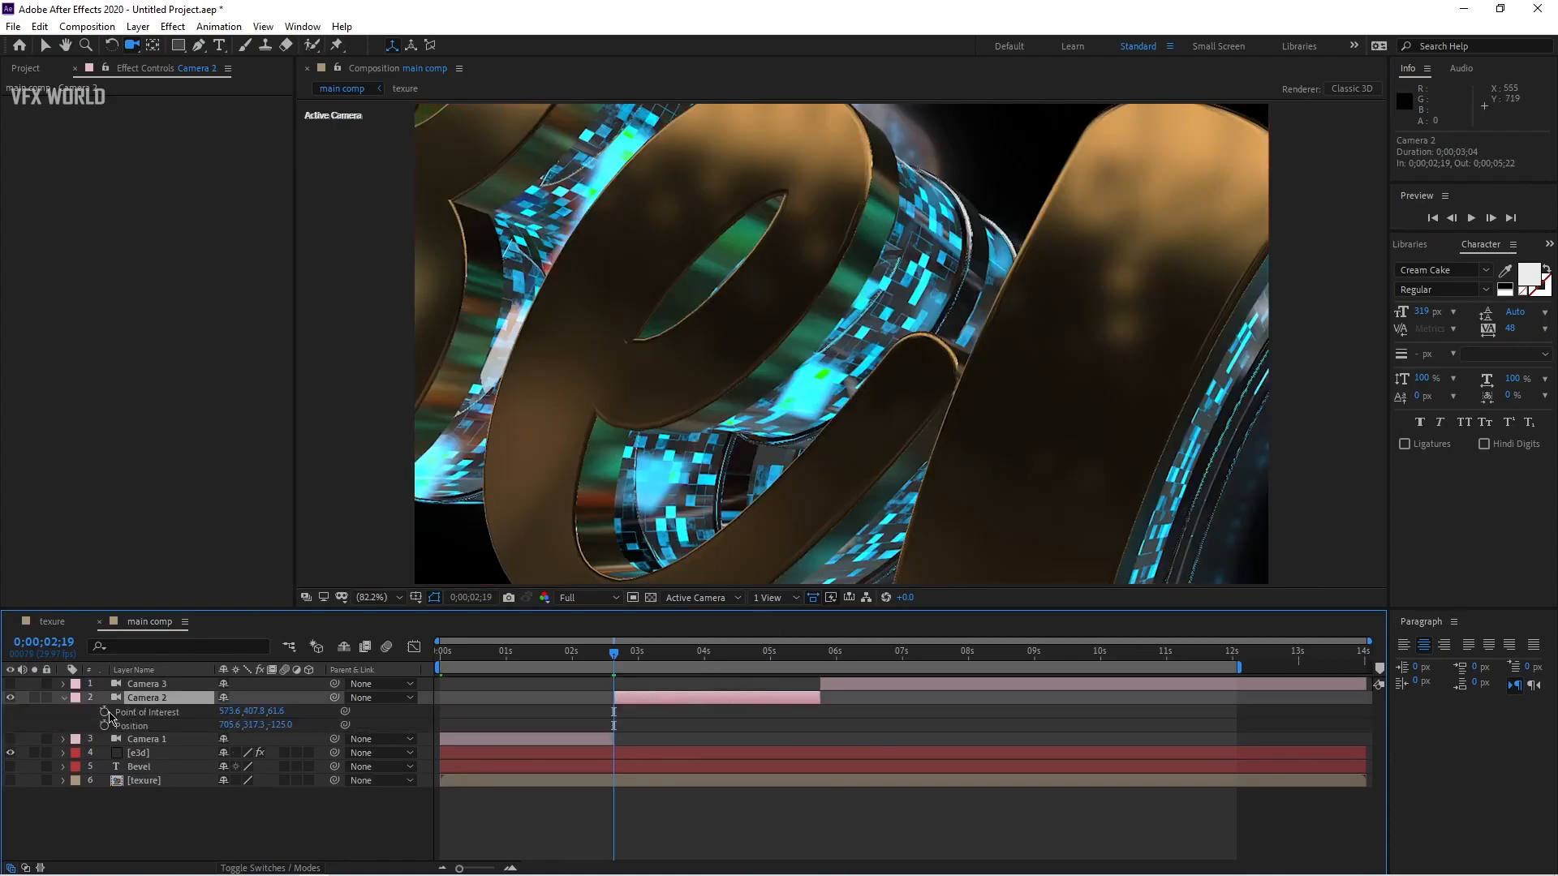
left_click(103, 726)
left_click_drag(614, 652, 811, 668)
left_click_drag(865, 397, 1051, 327)
left_click_drag(813, 664, 687, 653)
Step: Preview the camera animation from the start and scrub to the beginning of Camera 3
key("Home")
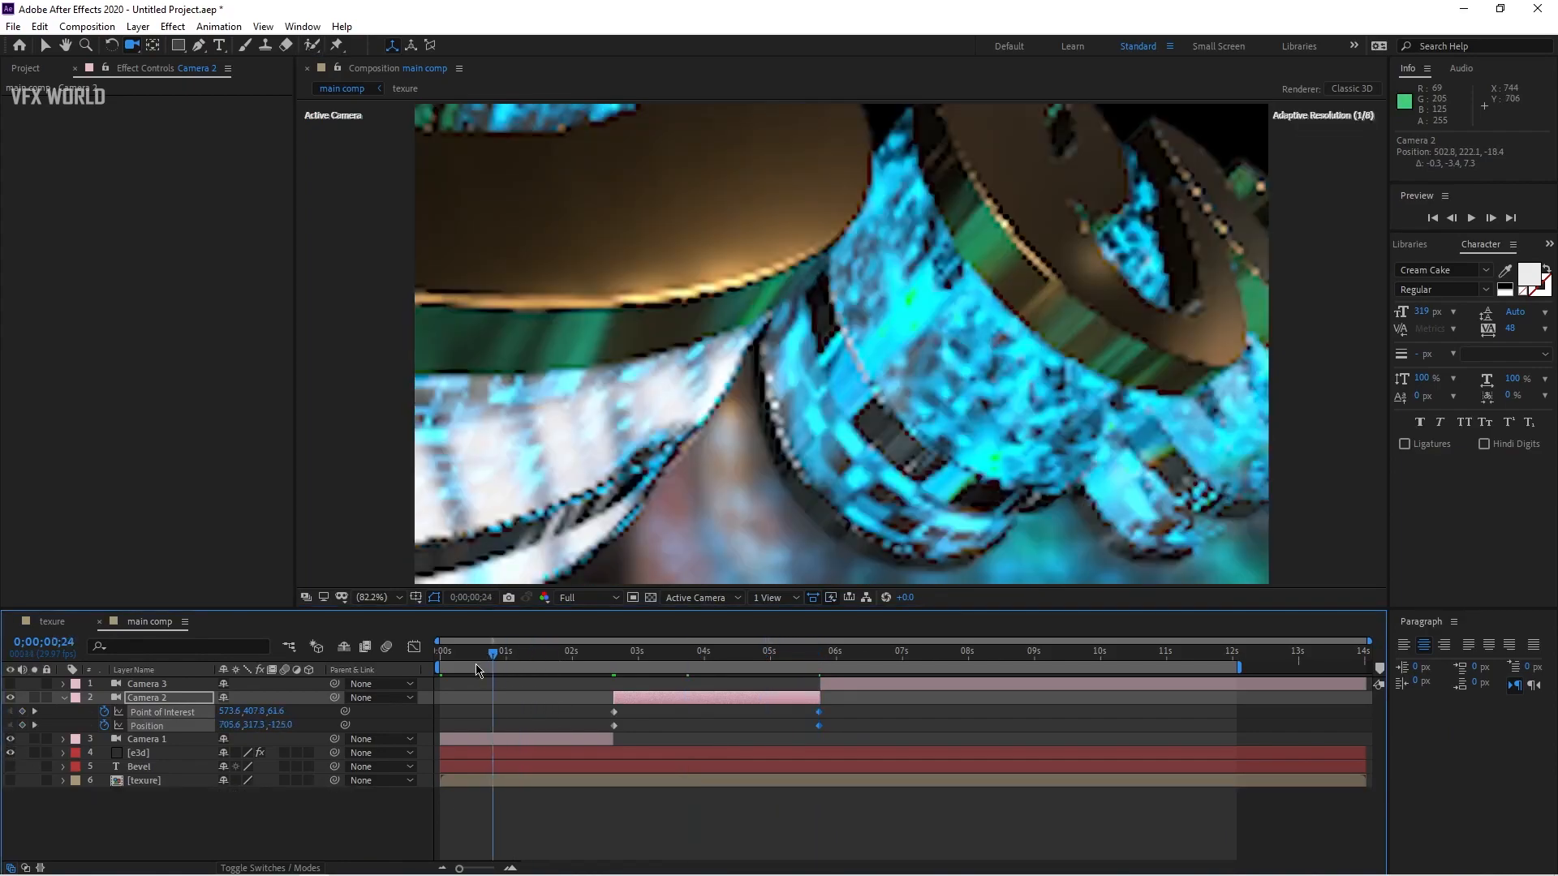
key("space")
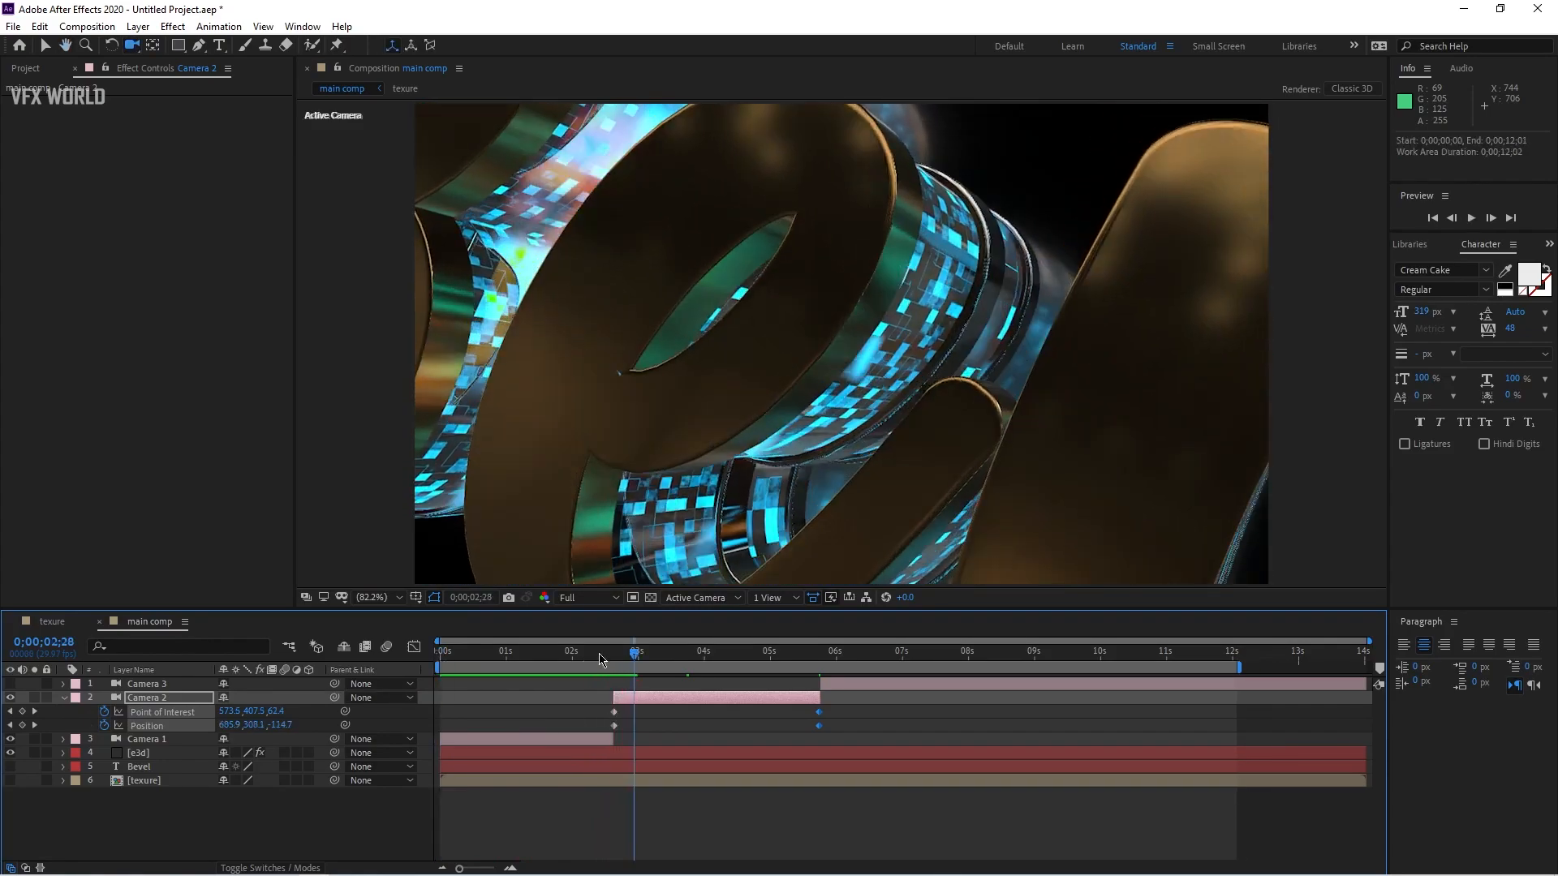
left_click(612, 654)
left_click_drag(612, 657, 829, 661)
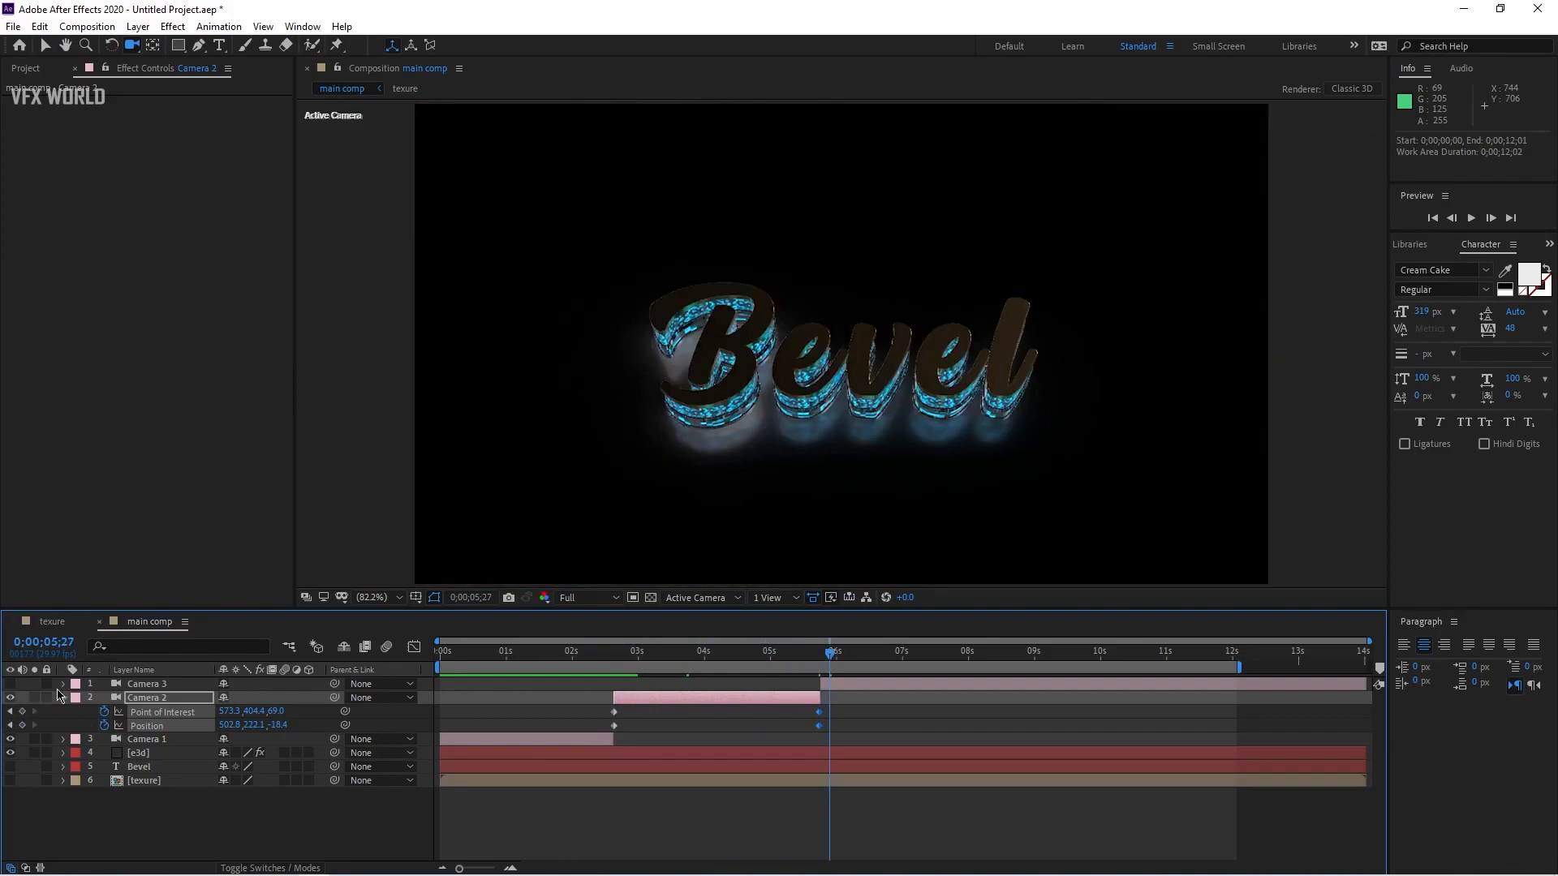
Step: Keyframe Camera 3's Point of Interest and Position at 0;00;05;23 and orbit it to a new angle at about 10 seconds
left_click(130, 686)
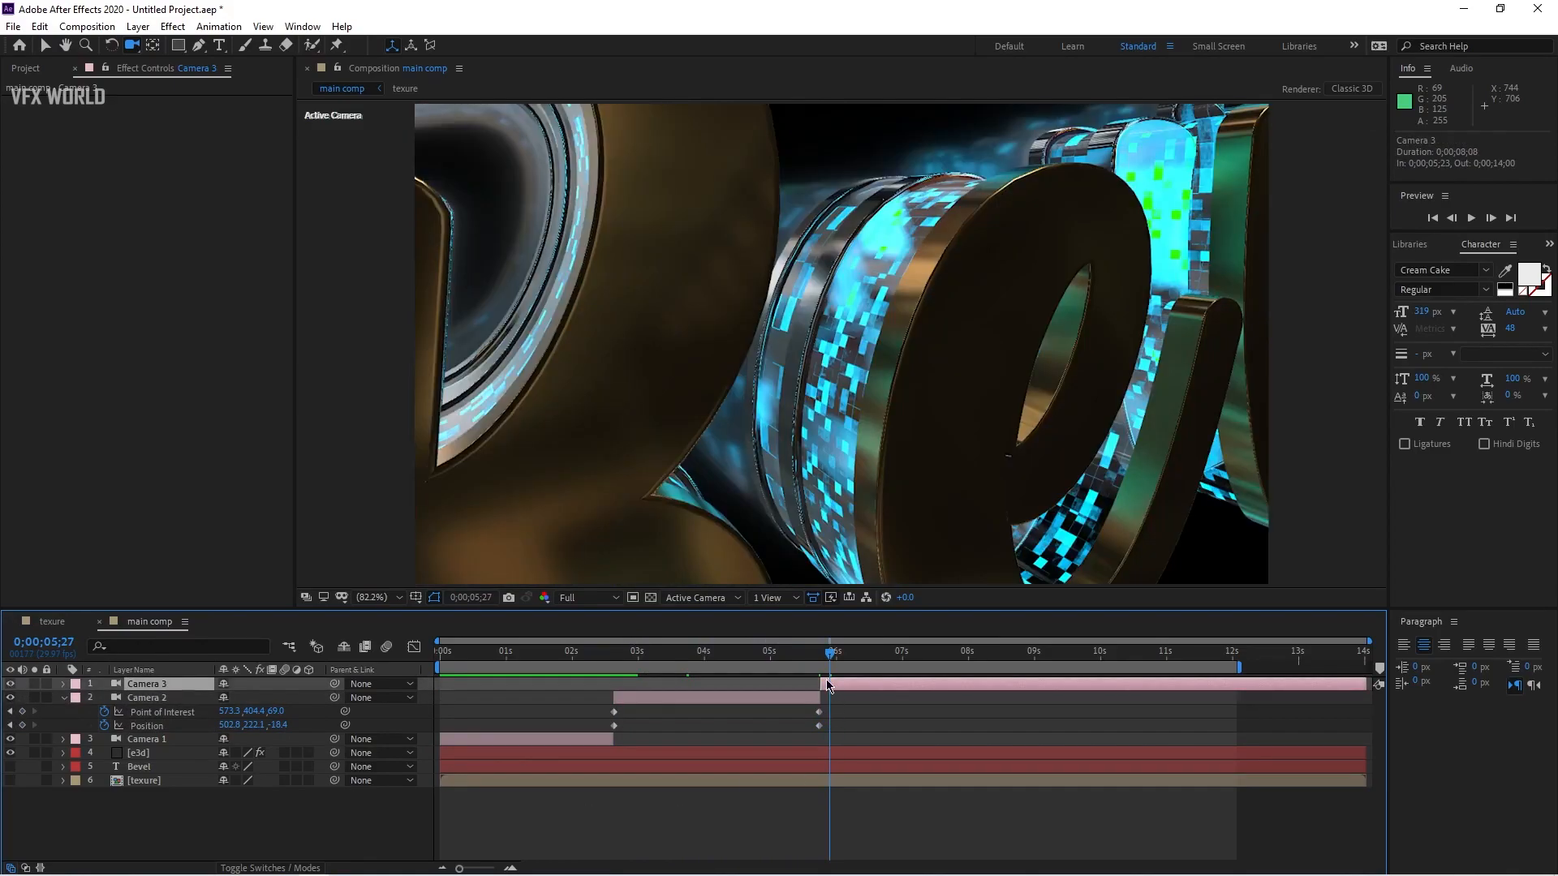
left_click(9, 724)
left_click(11, 698)
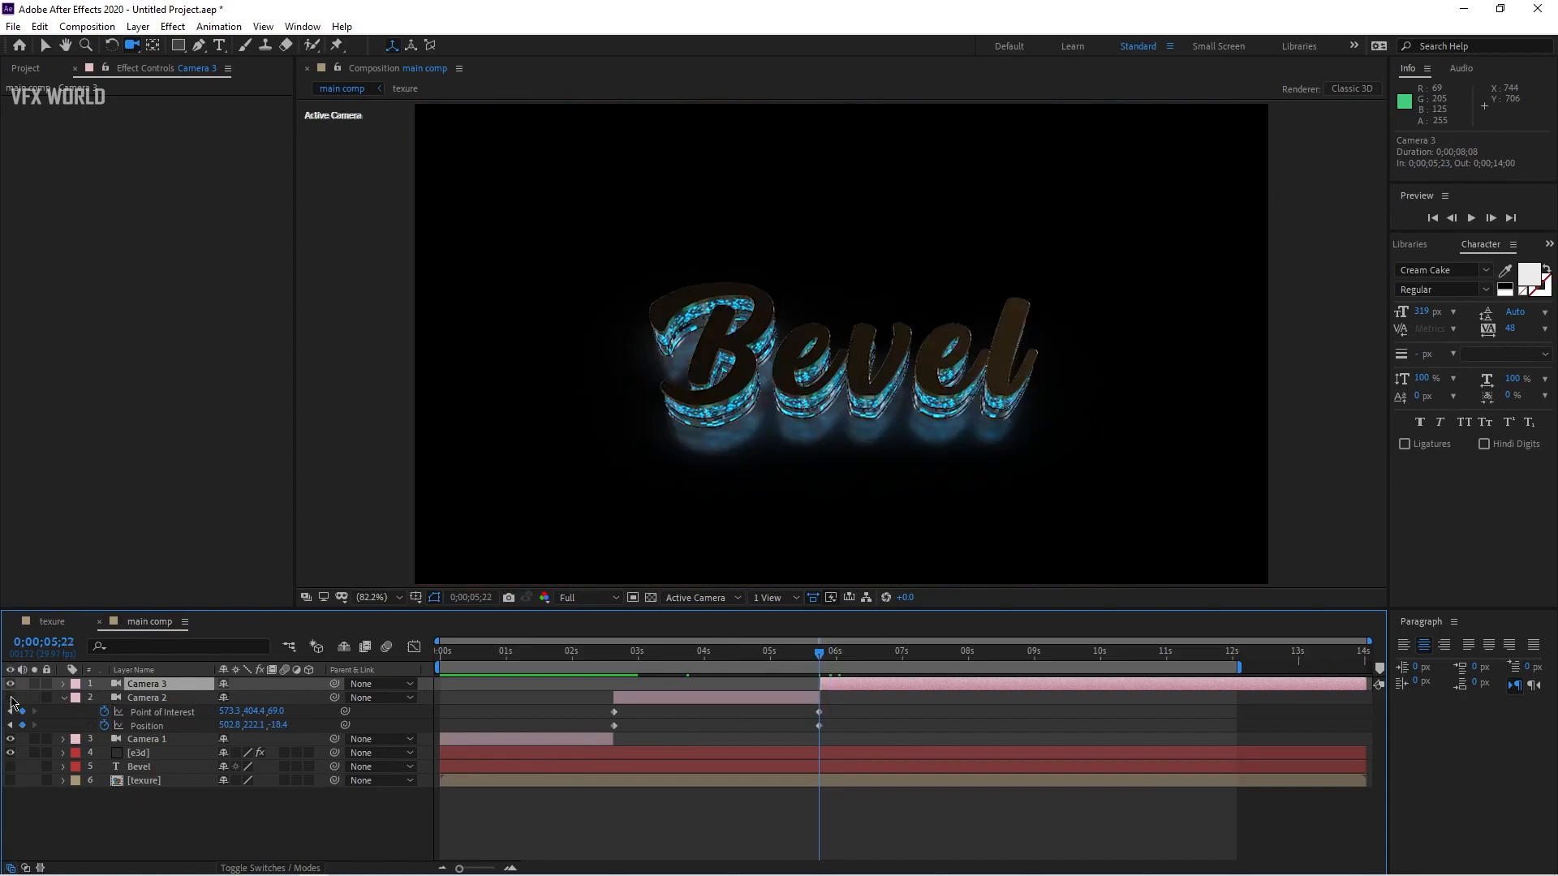
key("Page_Down")
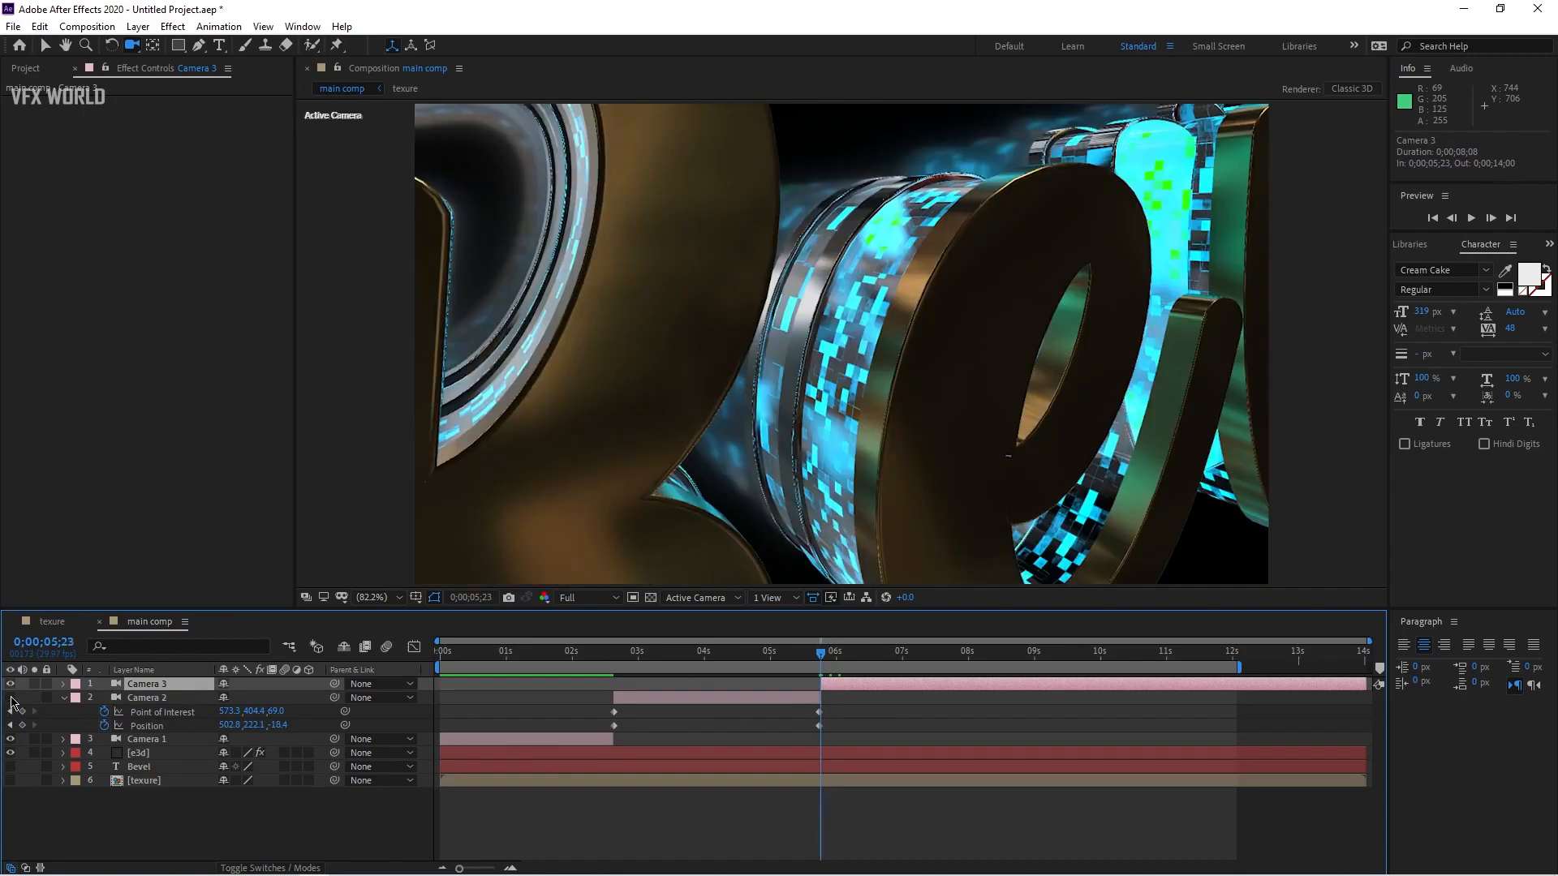
key("p")
key("shift+a")
left_click(104, 698)
left_click(104, 712)
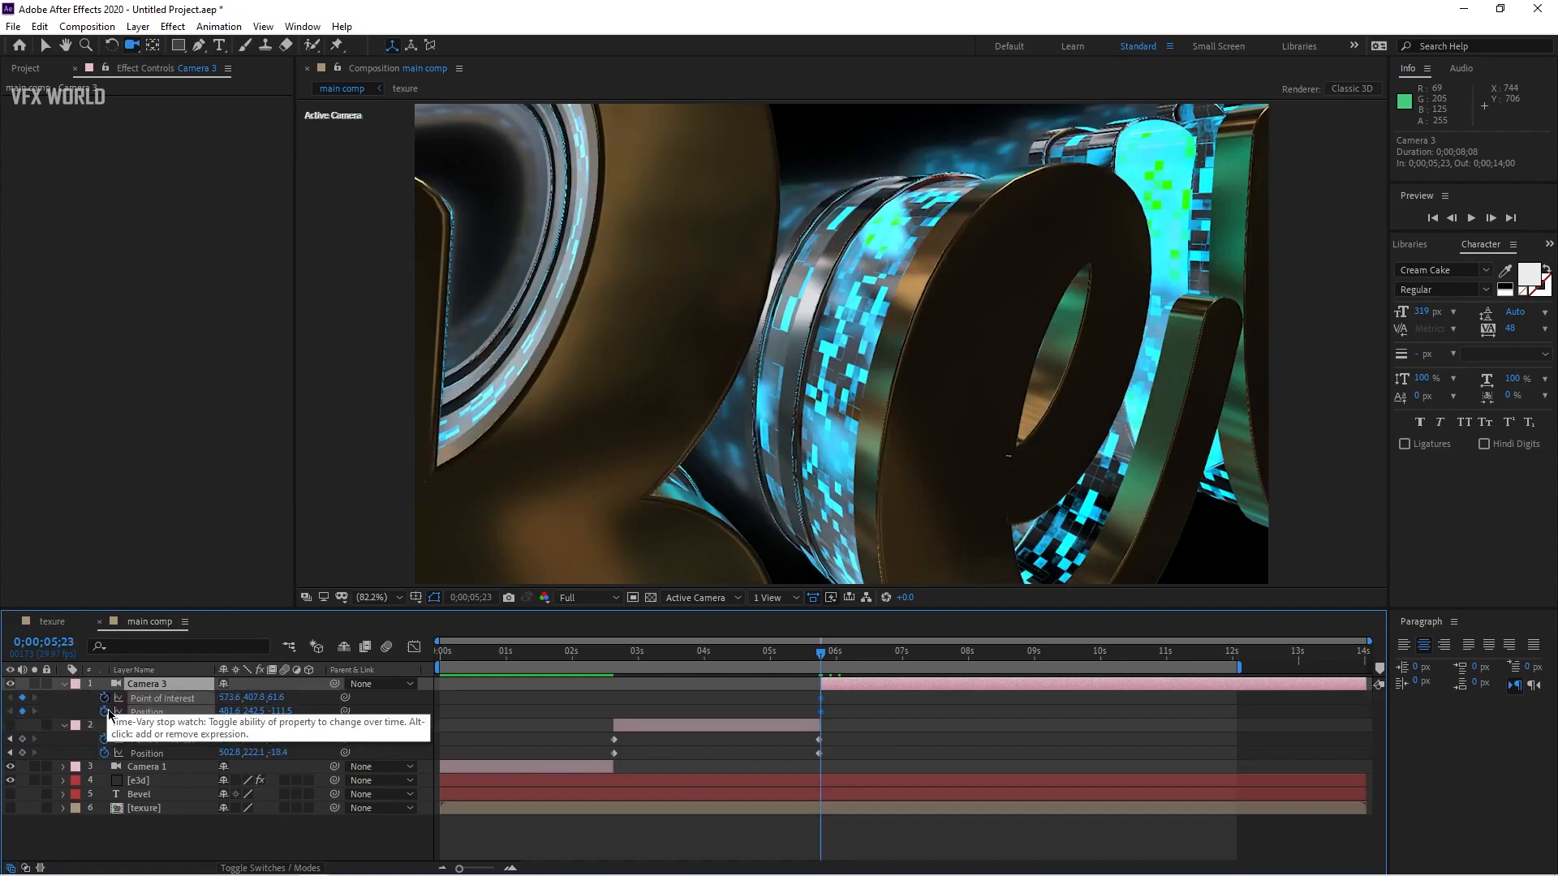
left_click_drag(896, 652, 1100, 652)
left_click_drag(854, 350, 840, 445)
Step: End the work area at about 10 seconds and preview the animation
key("n")
key("space")
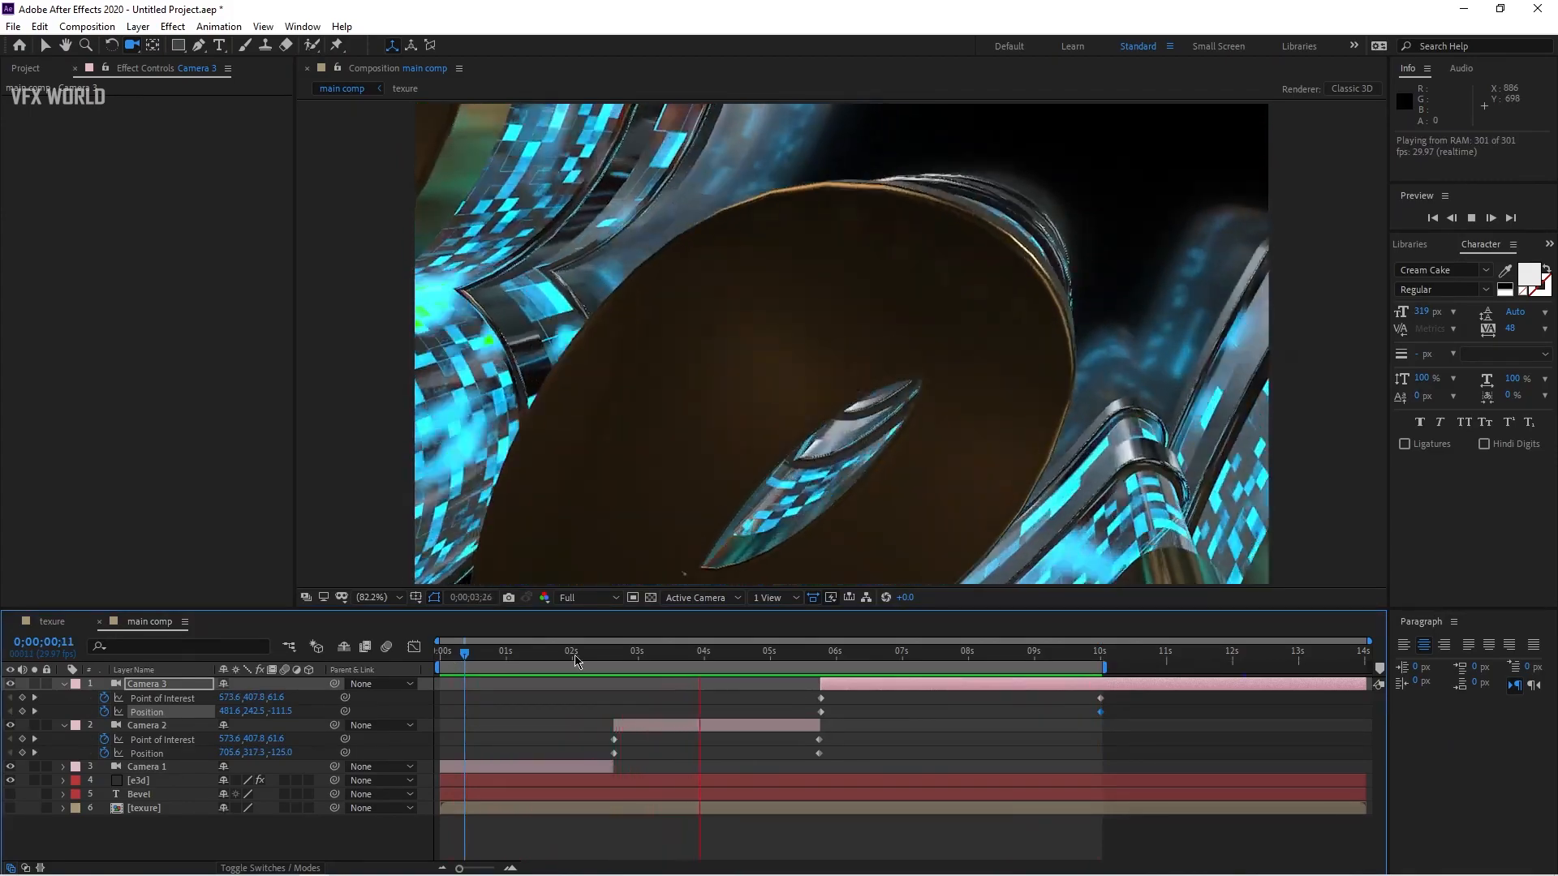
key("space")
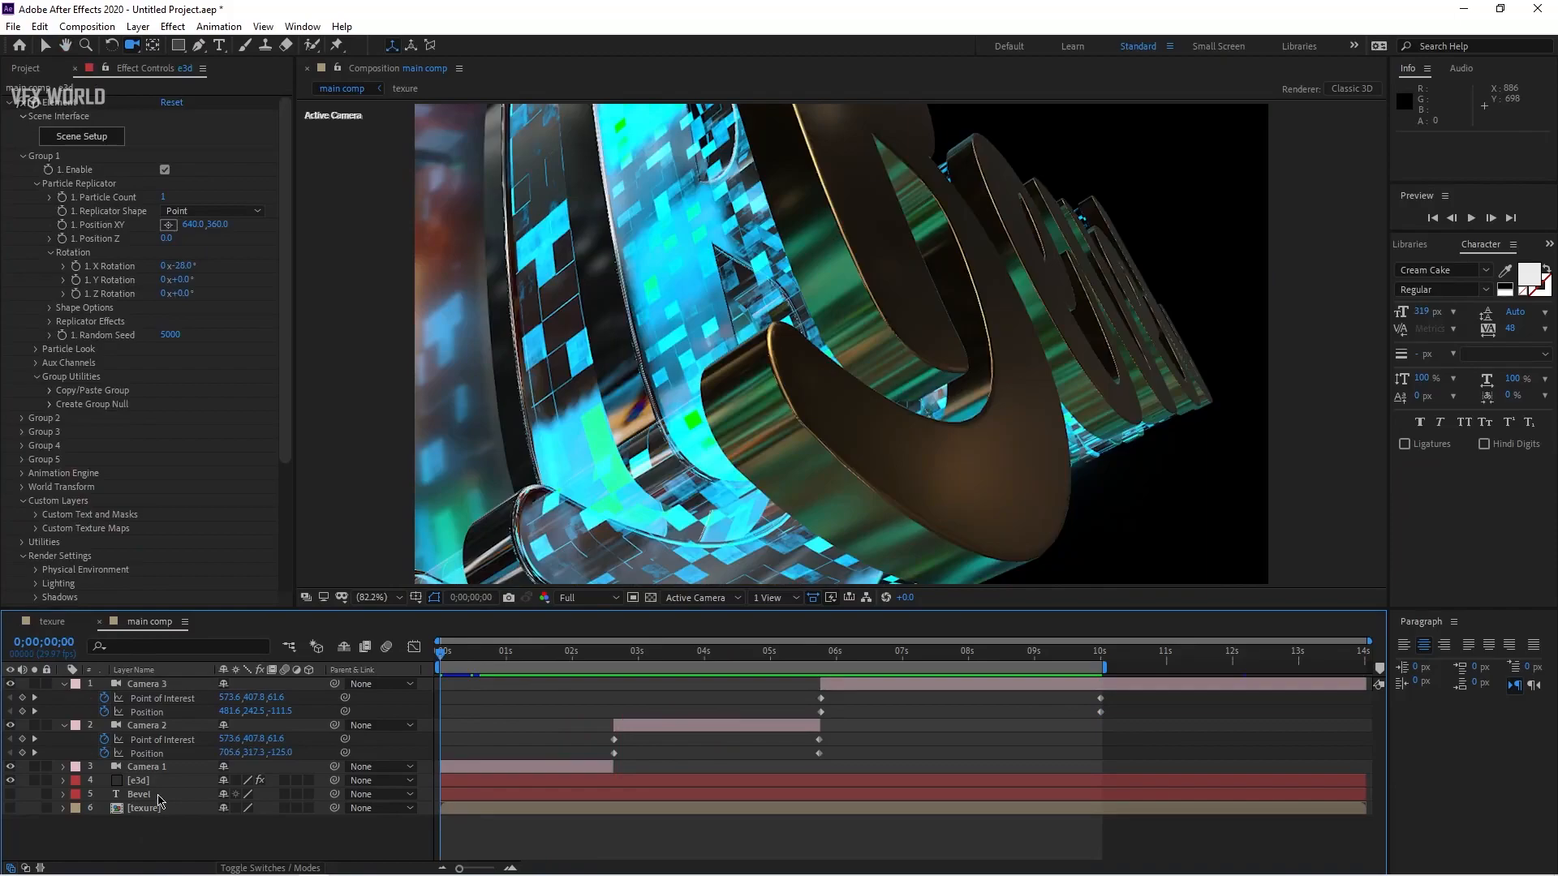
Step: Enable Ambient Occlusion in the Element layer's render settings and set the SSAO Intensity to 5.0
left_click(138, 780)
scroll(63, 485, "down", 5)
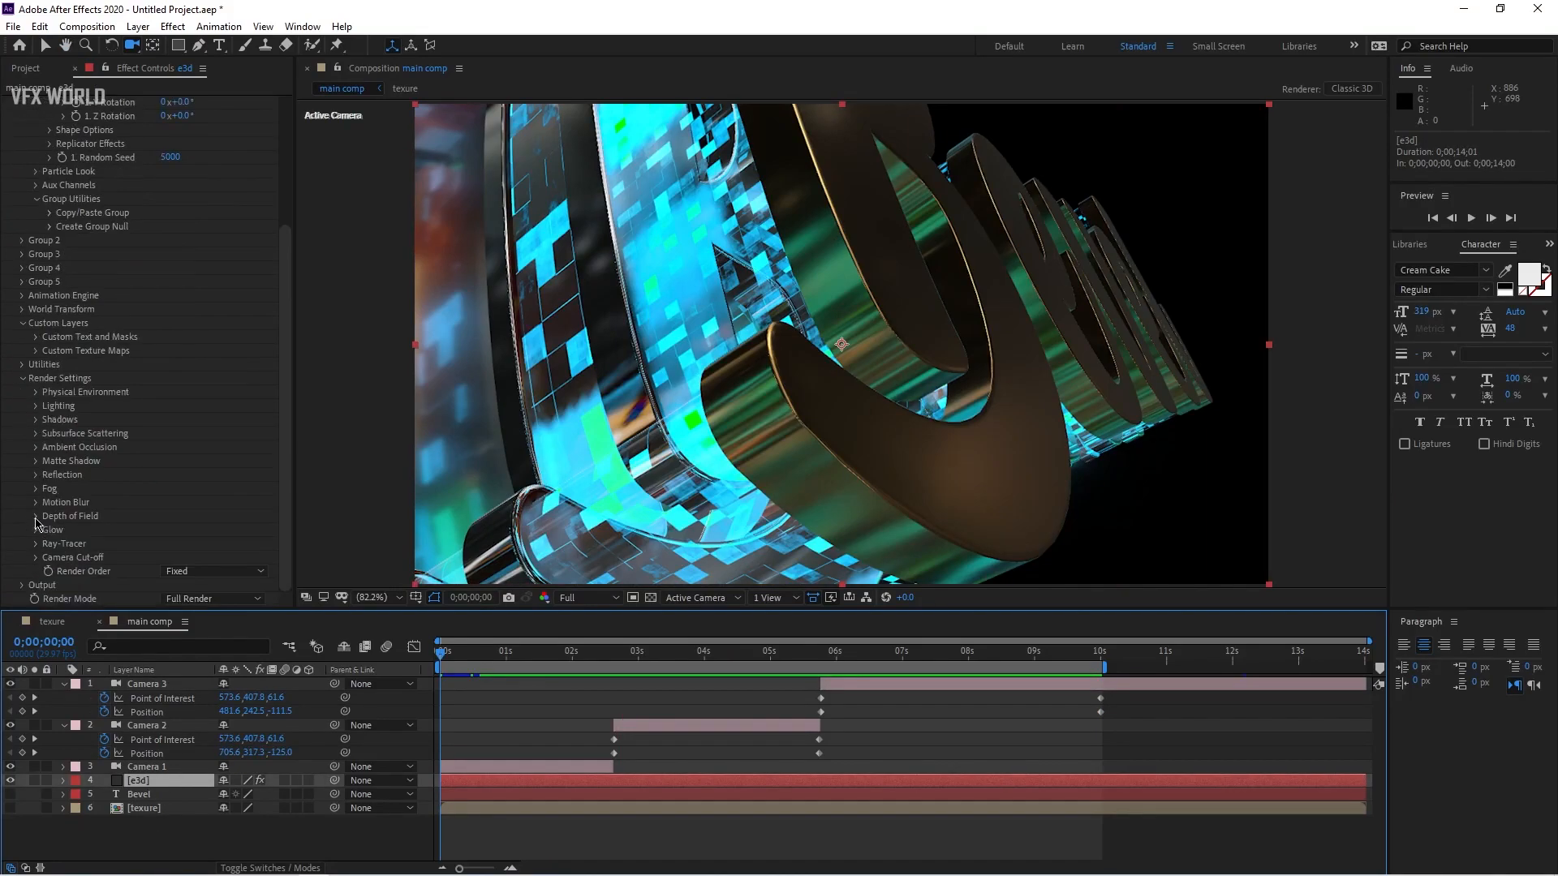
left_click(36, 449)
scroll(168, 418, "down", 2)
left_click(166, 408)
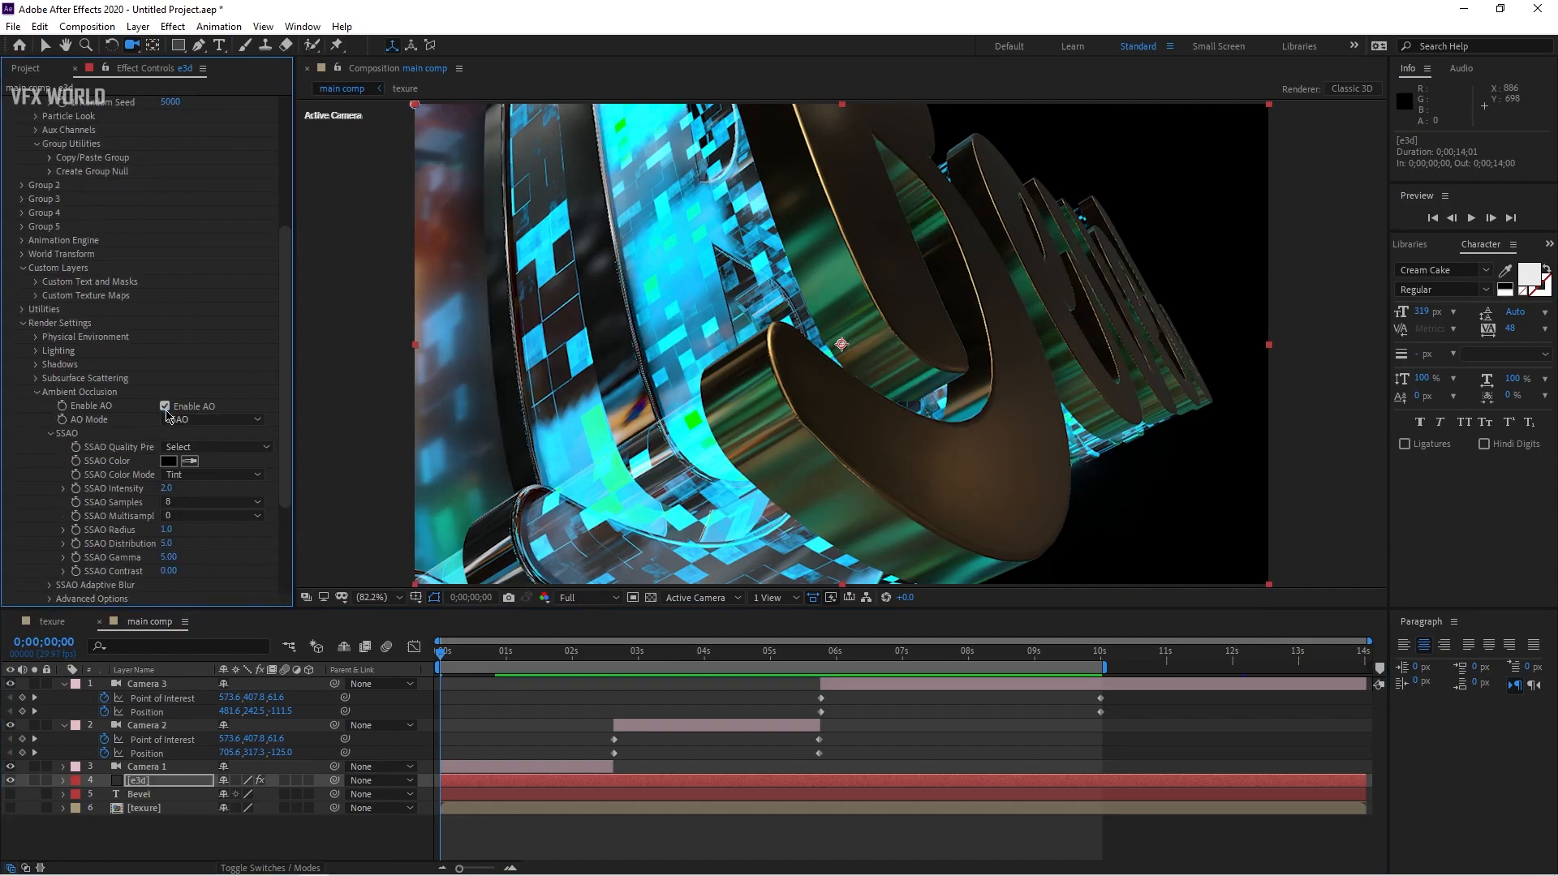
left_click(166, 407)
left_click(165, 407)
left_click(172, 488)
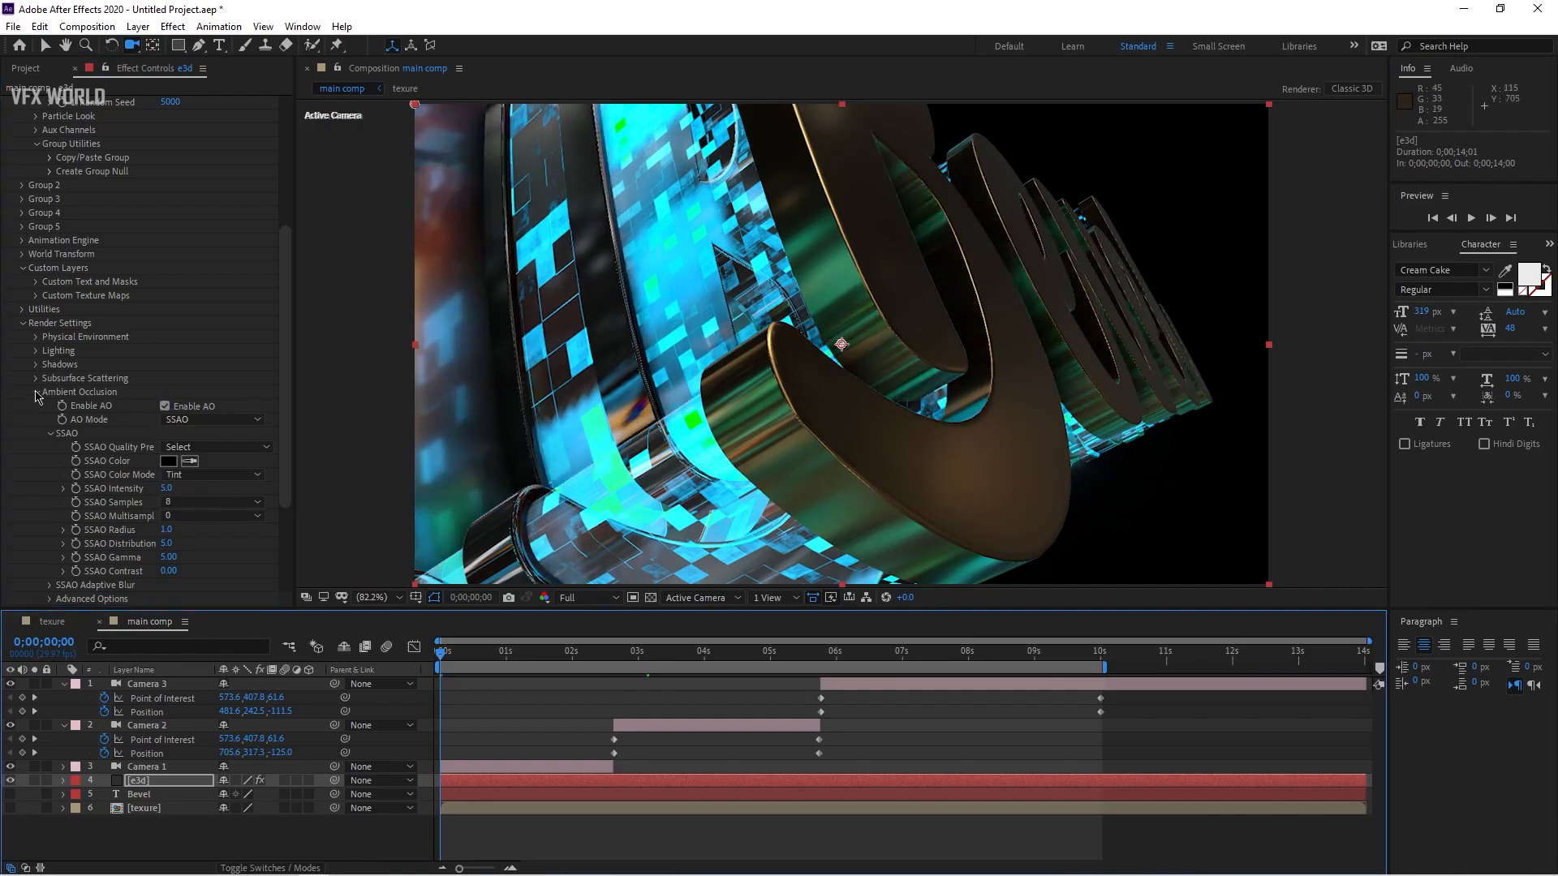
left_click(37, 393)
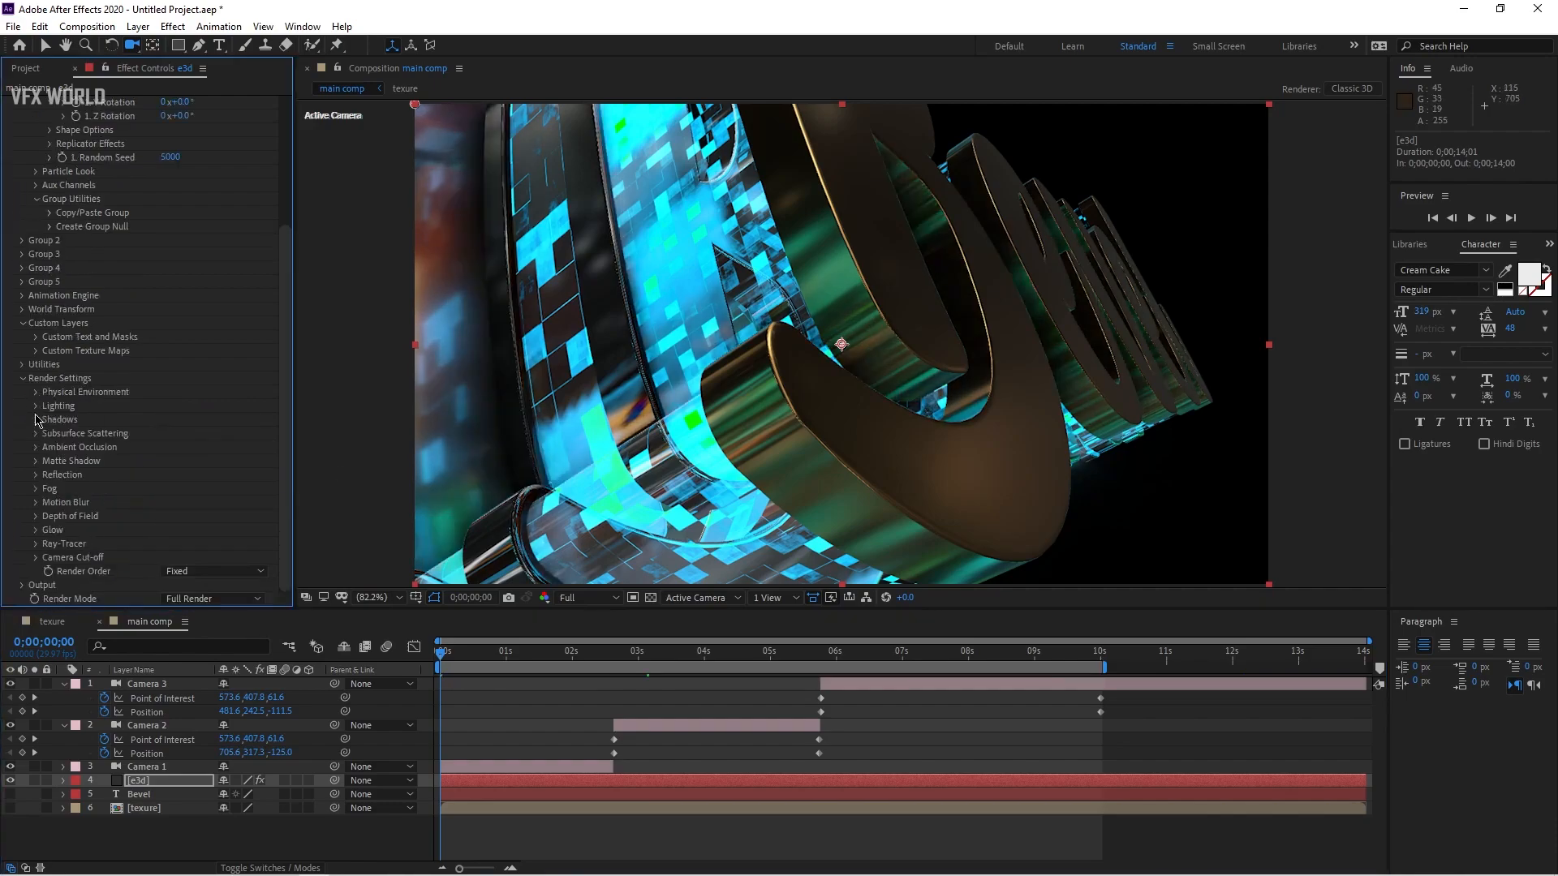
Step: Add the 360 lighting preset in the Element layer's Lighting settings
left_click(211, 447)
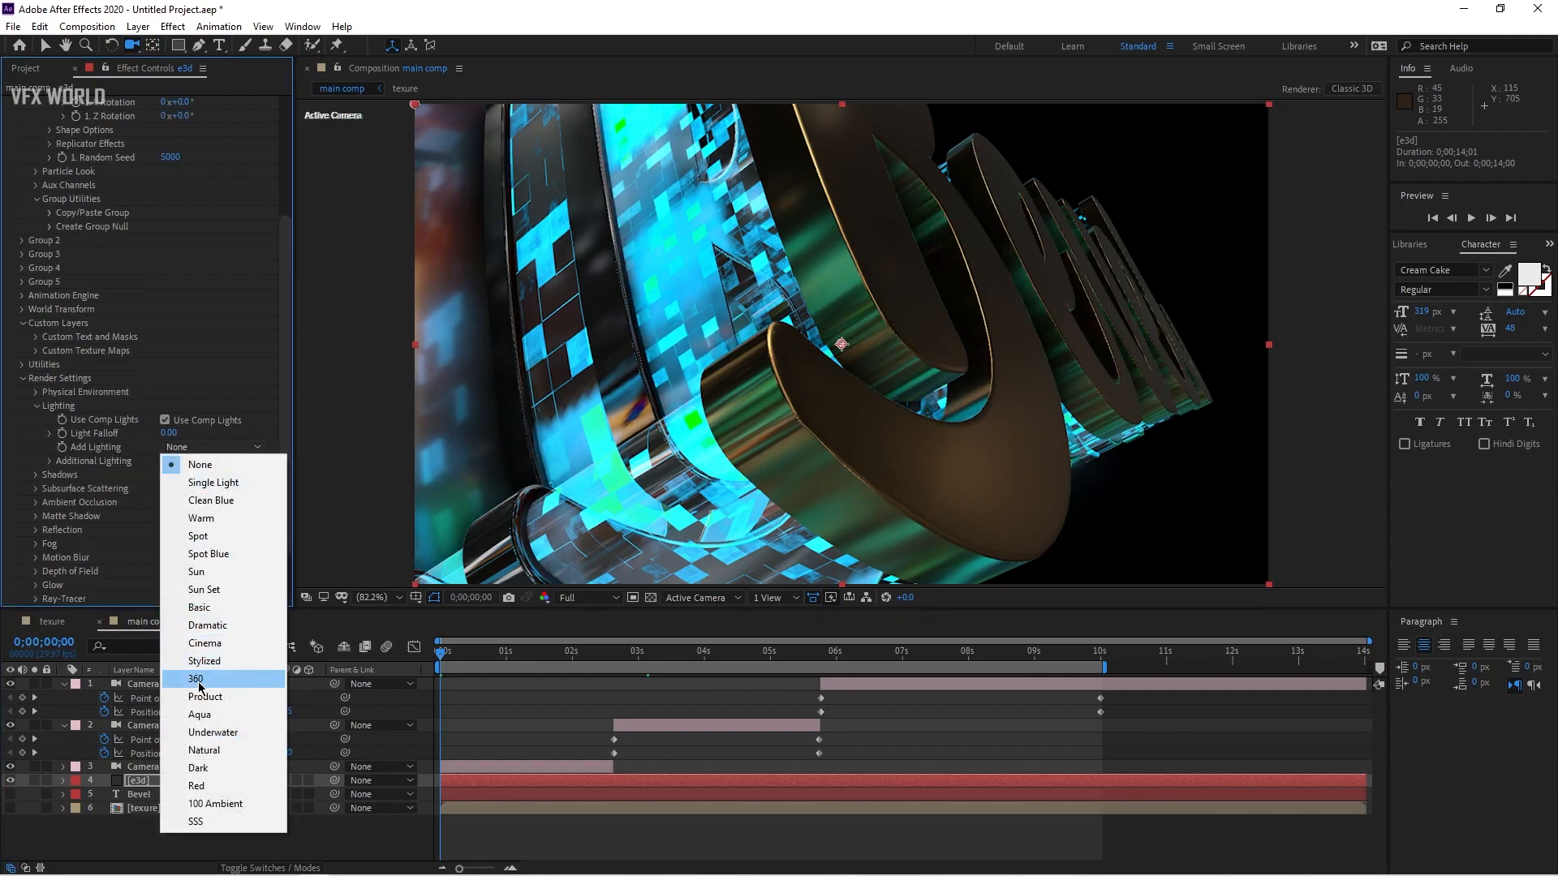
left_click(201, 688)
left_click_drag(584, 659, 1070, 655)
left_click(47, 47)
key("Home")
left_click(36, 405)
Step: Duplicate the Element layer and set the copy's Output Show mode to Illumination
left_click(157, 785)
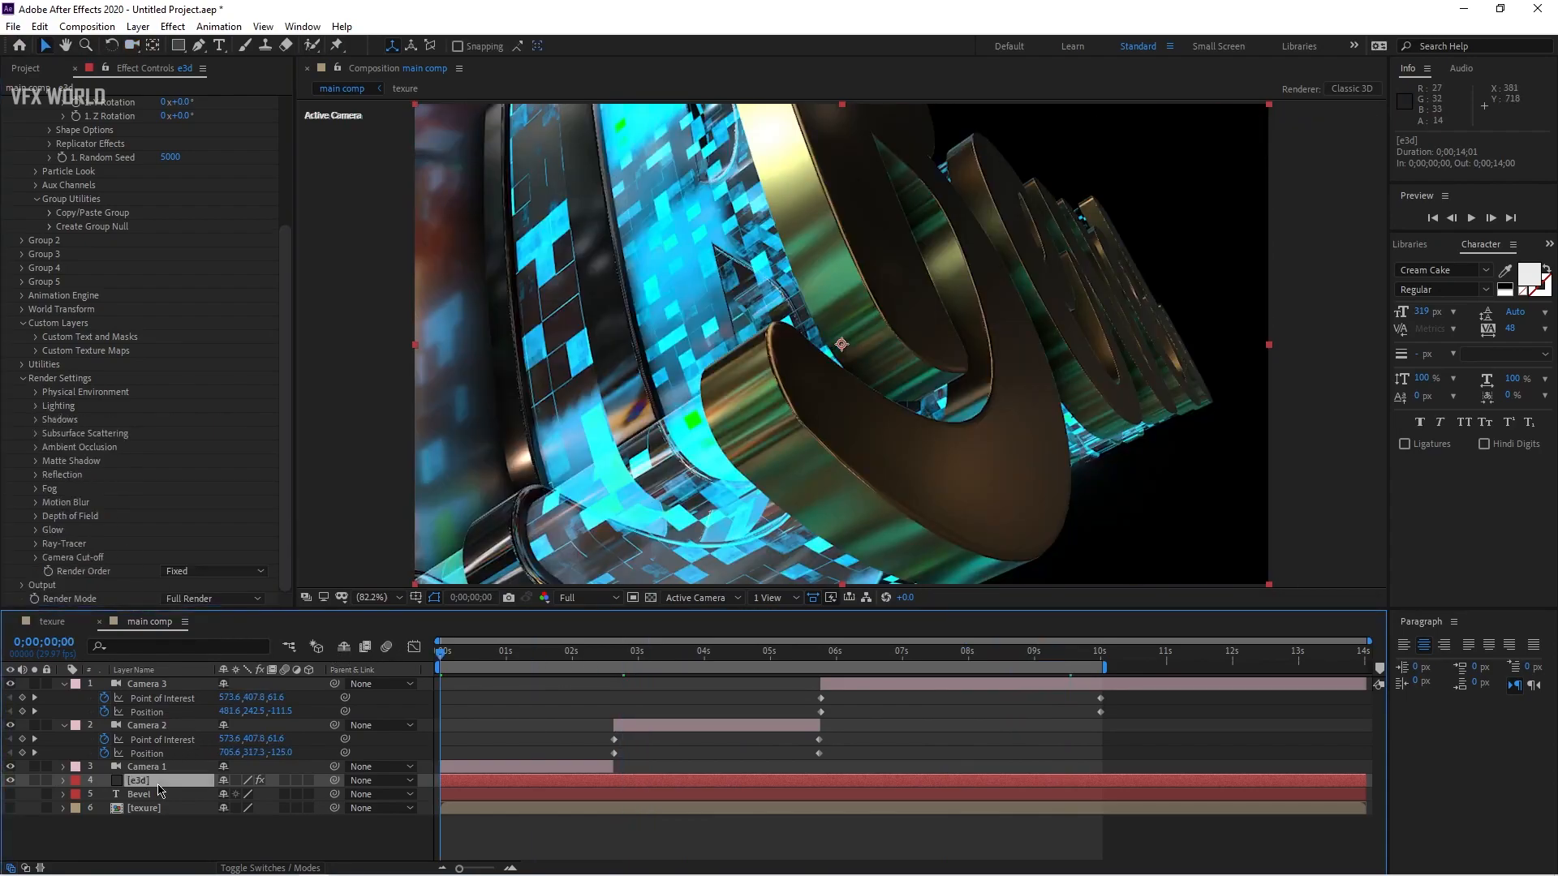
key("ctrl+d")
left_click_drag(285, 308, 285, 434)
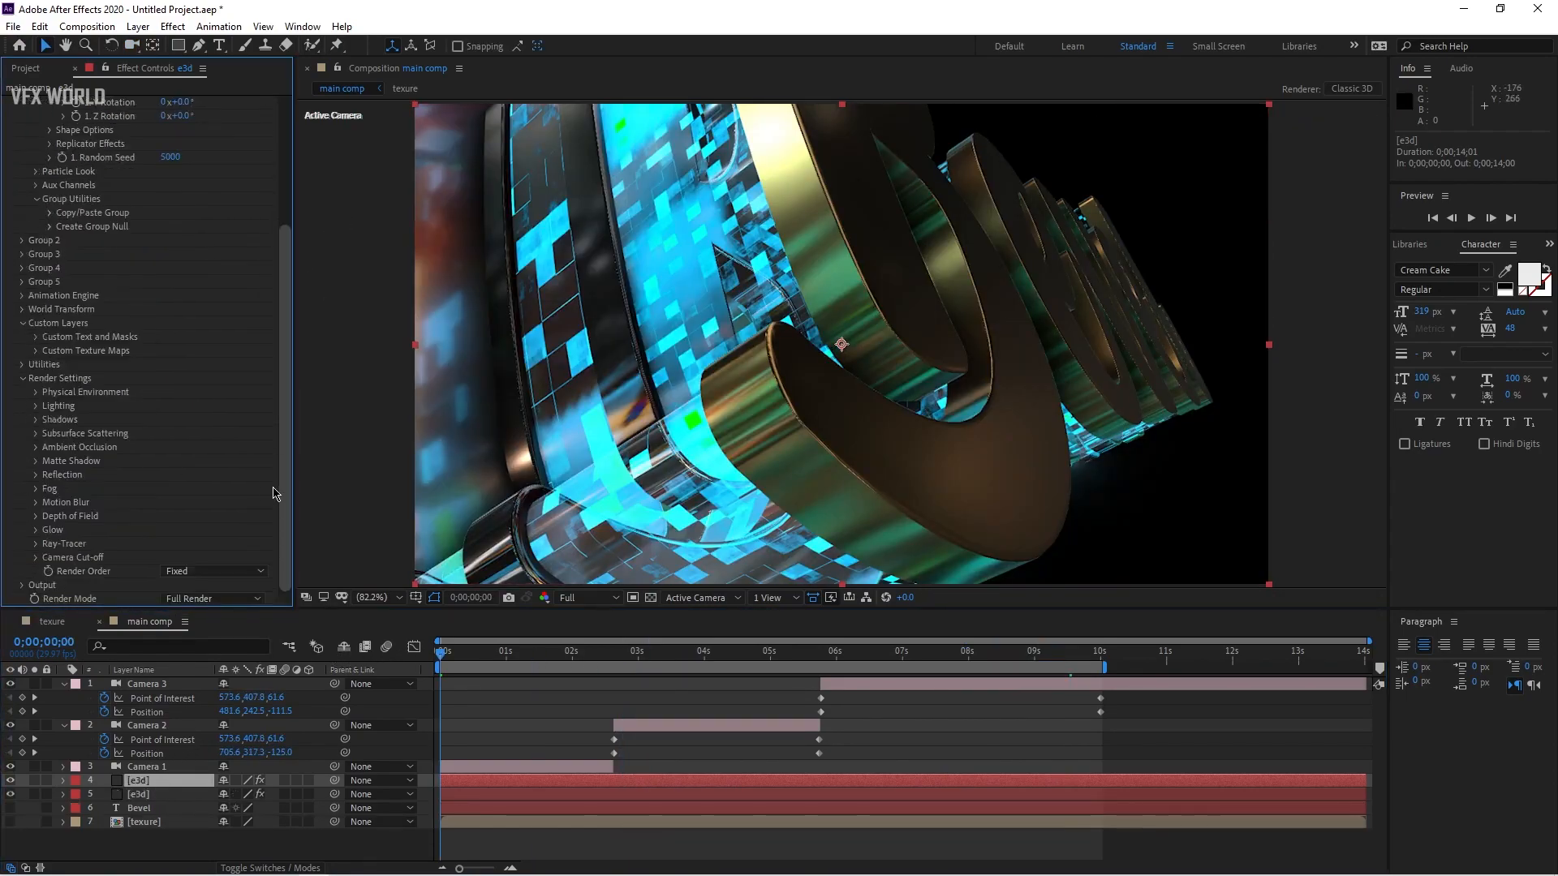
left_click(20, 585)
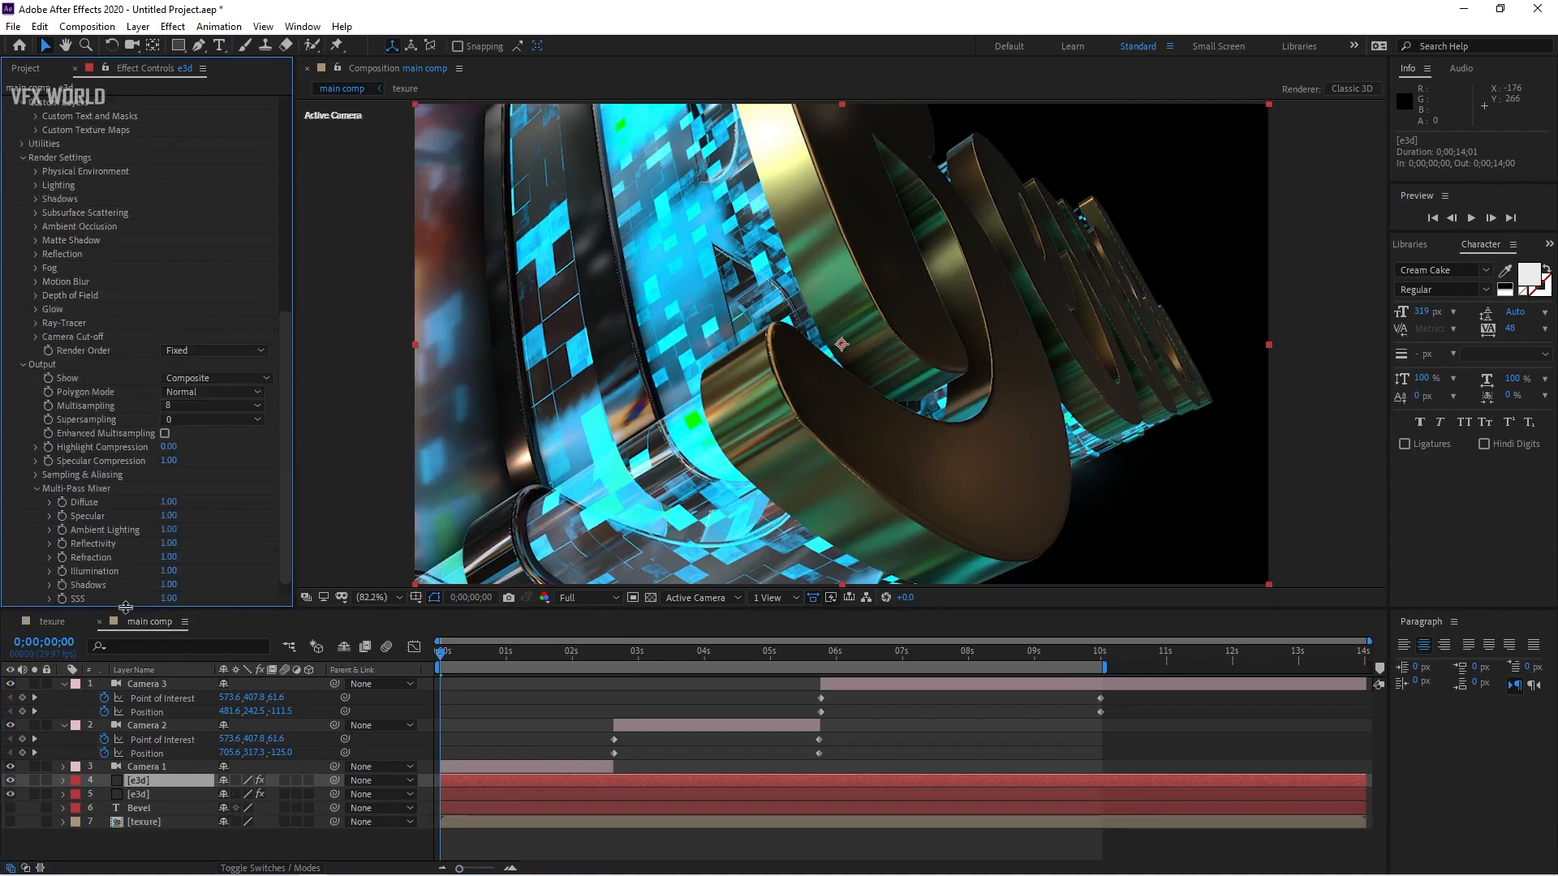
left_click(208, 376)
left_click(253, 580)
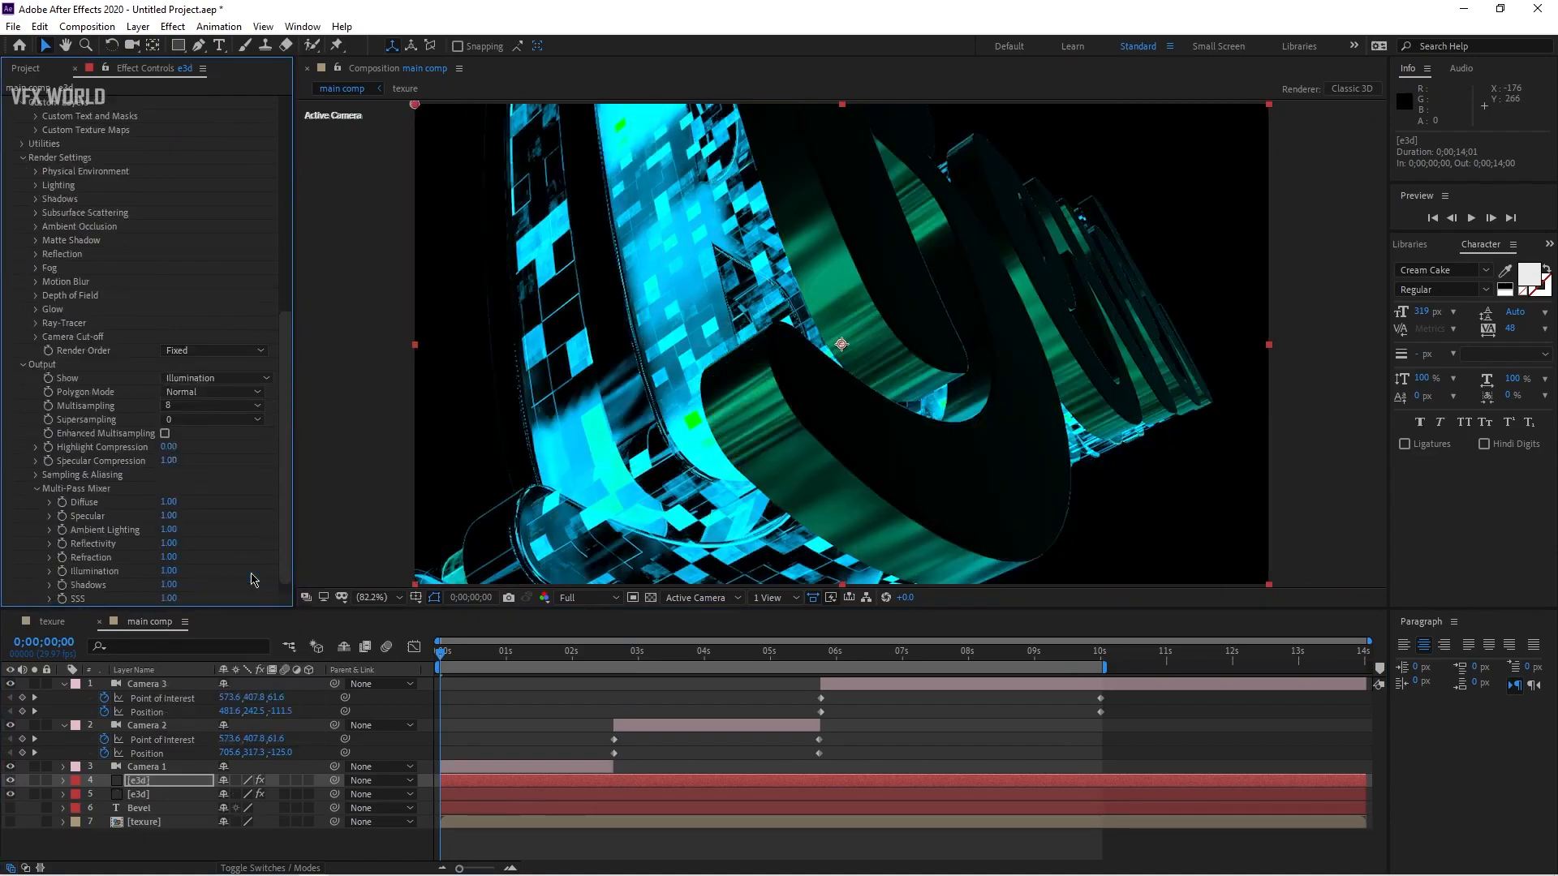
Step: Apply the Glow effect to the duplicated Element layer, with Glow Threshold 41.6% and Glow Radius 150
left_click_drag(602, 663, 770, 664)
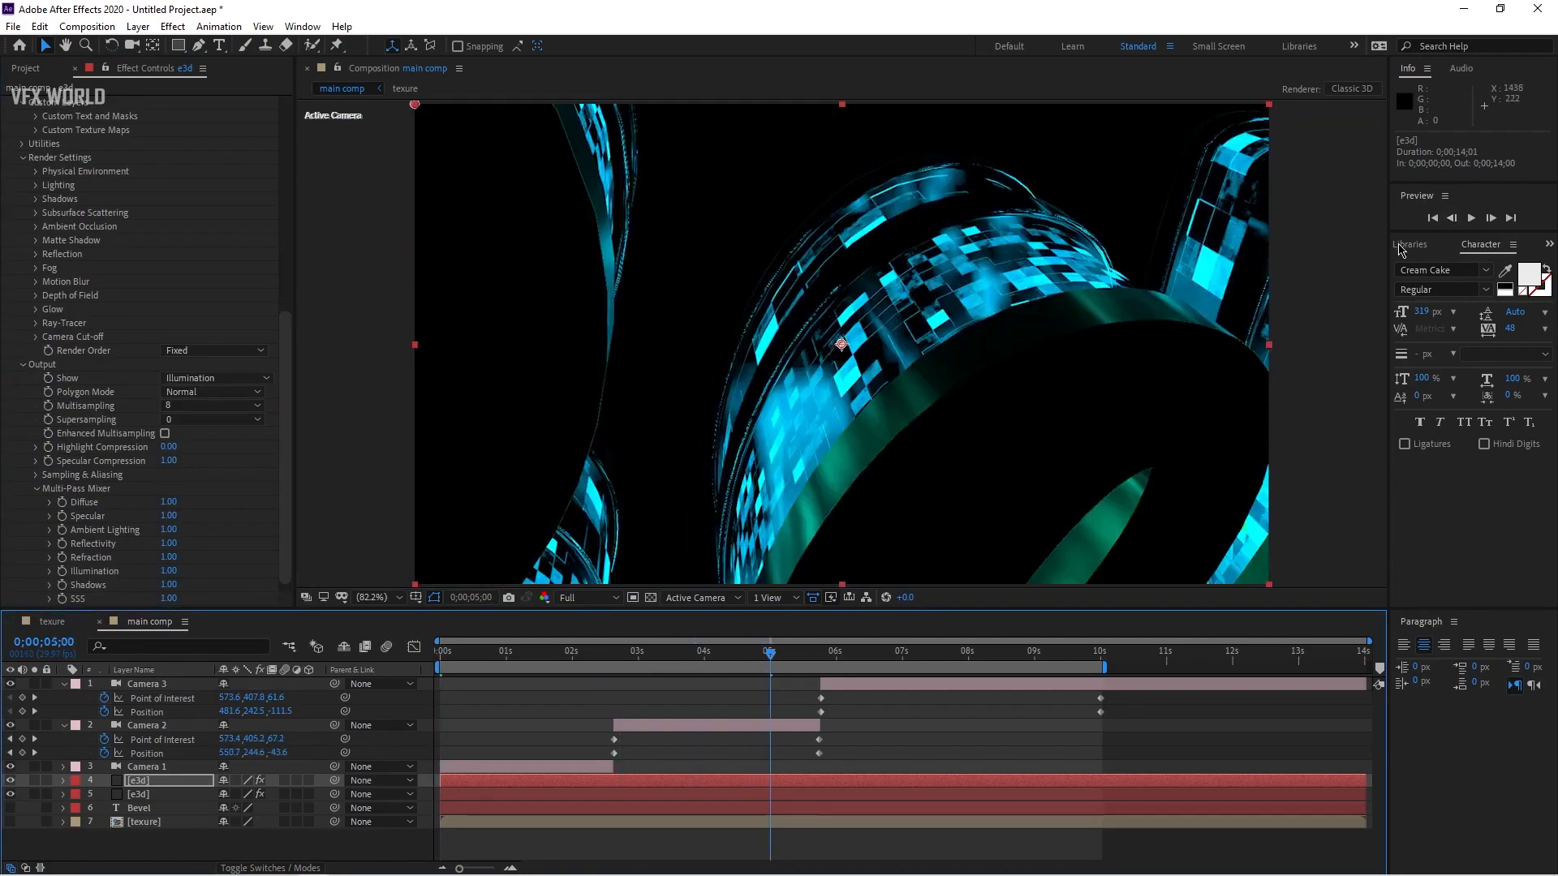
key("ctrl+5")
left_click(1426, 266)
type("tint")
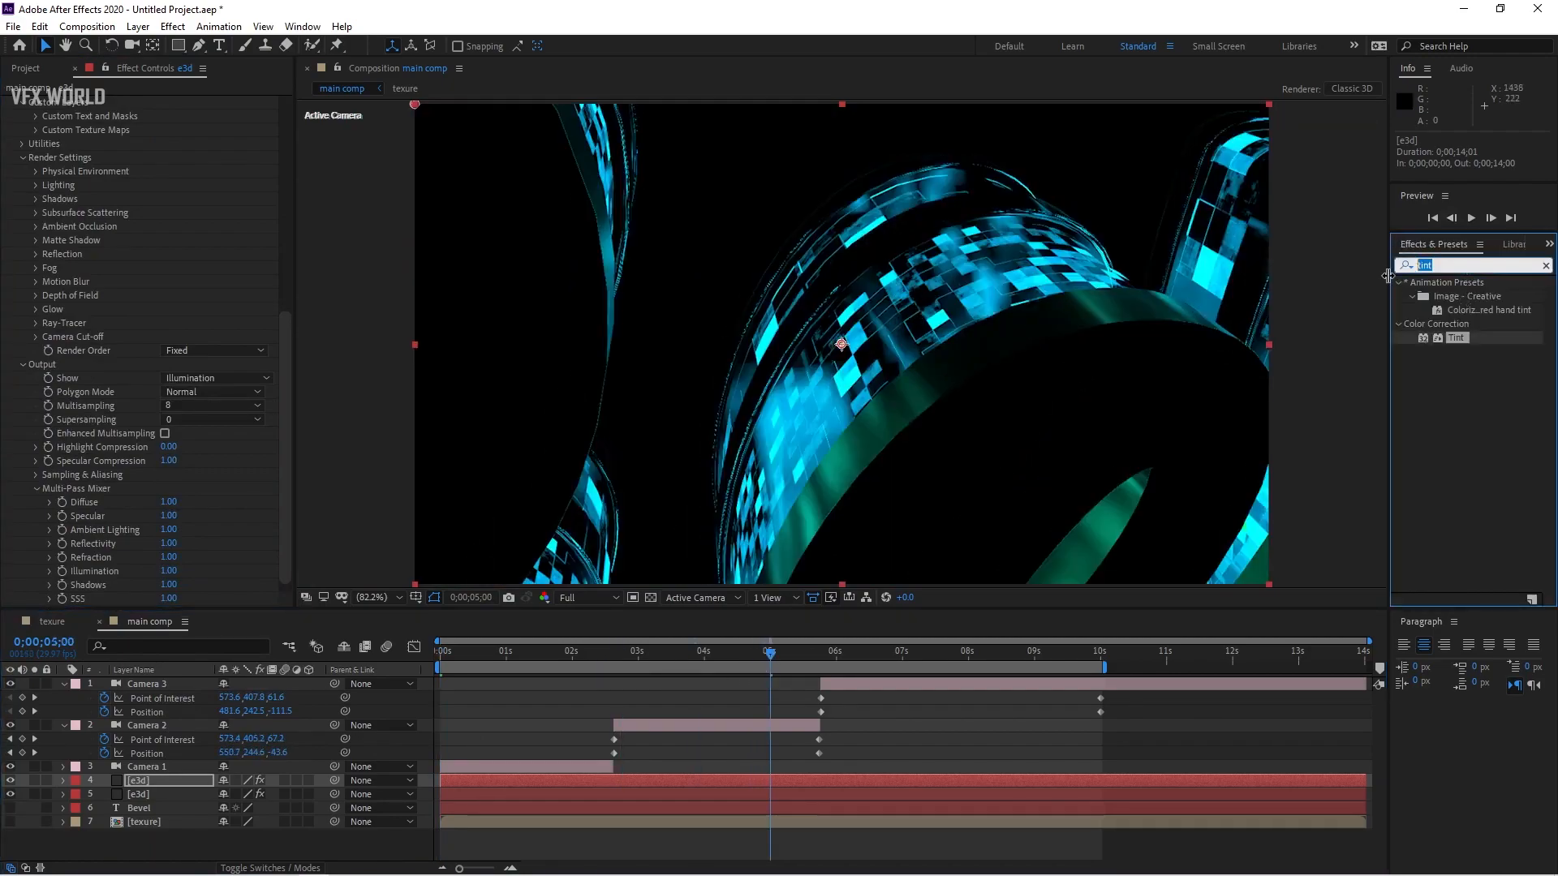
type("glow")
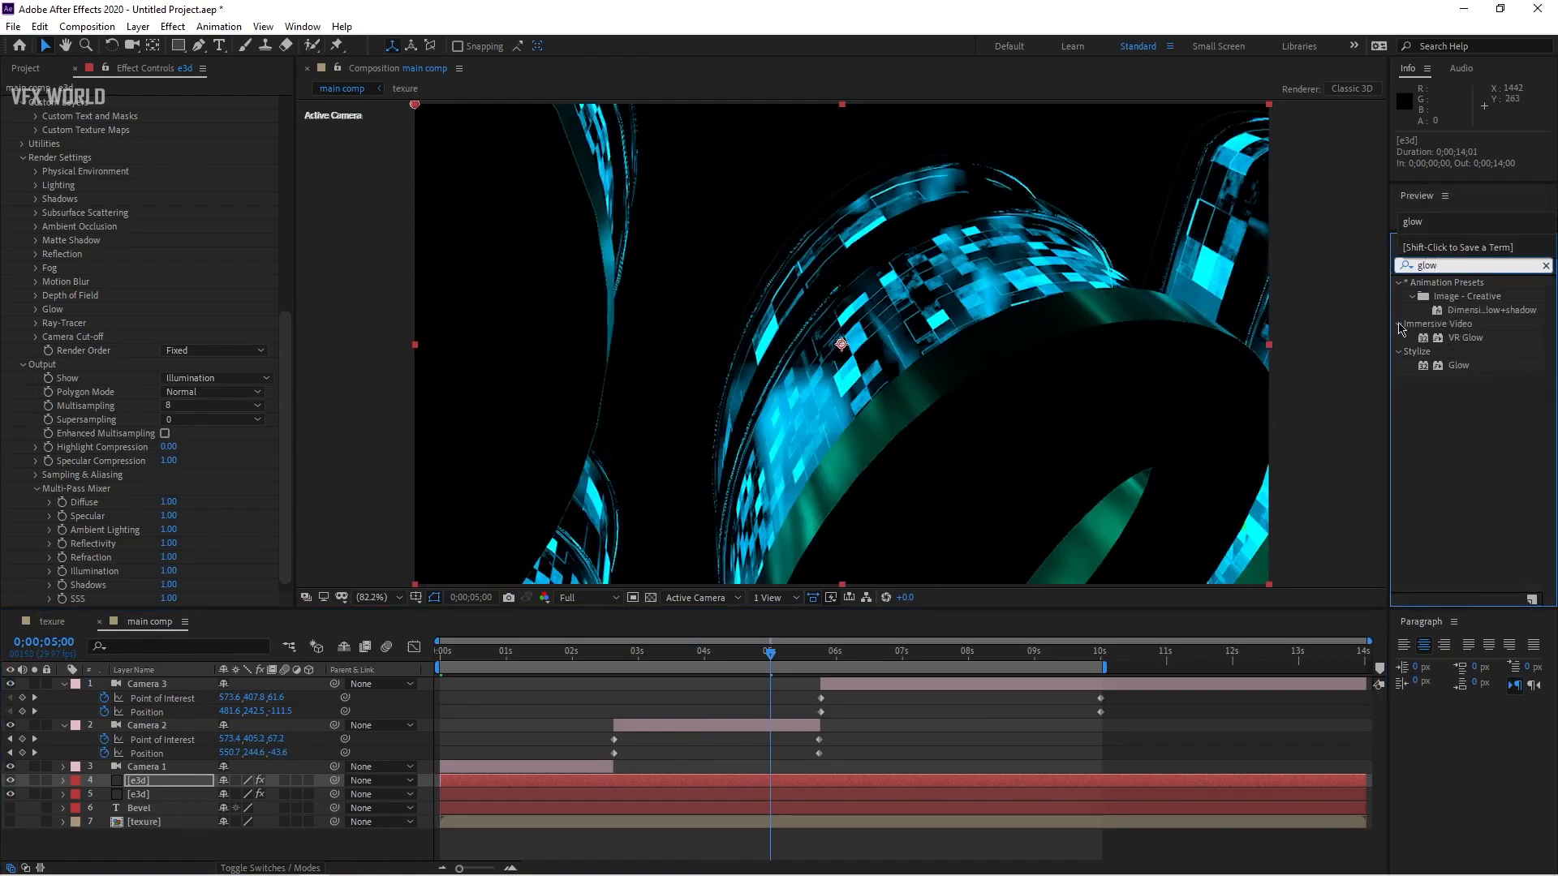
left_click_drag(1466, 377, 389, 519)
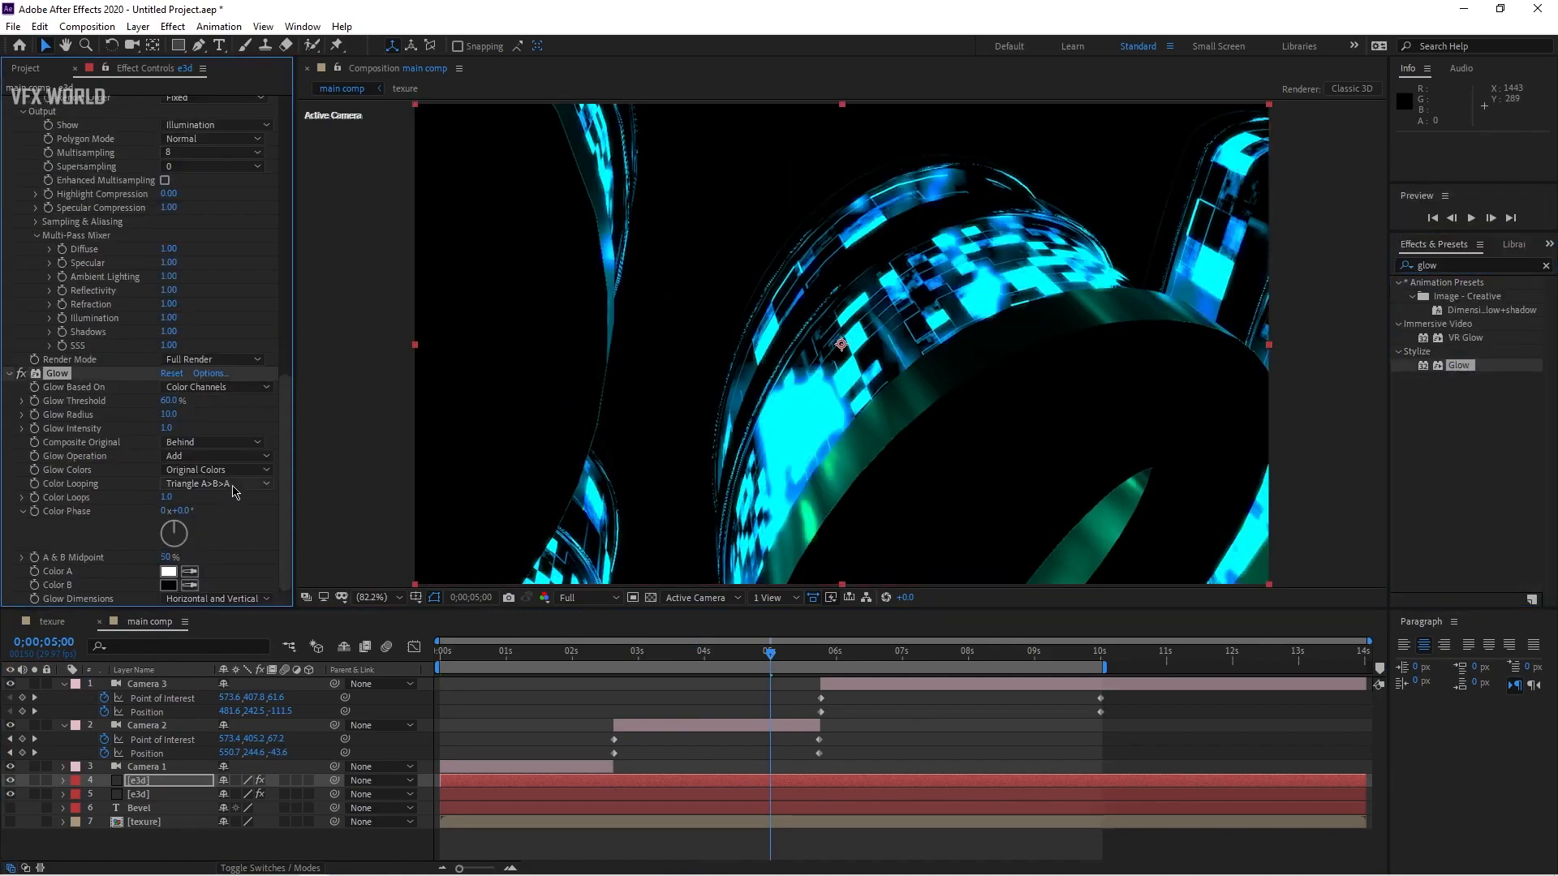
left_click_drag(168, 401, 275, 413)
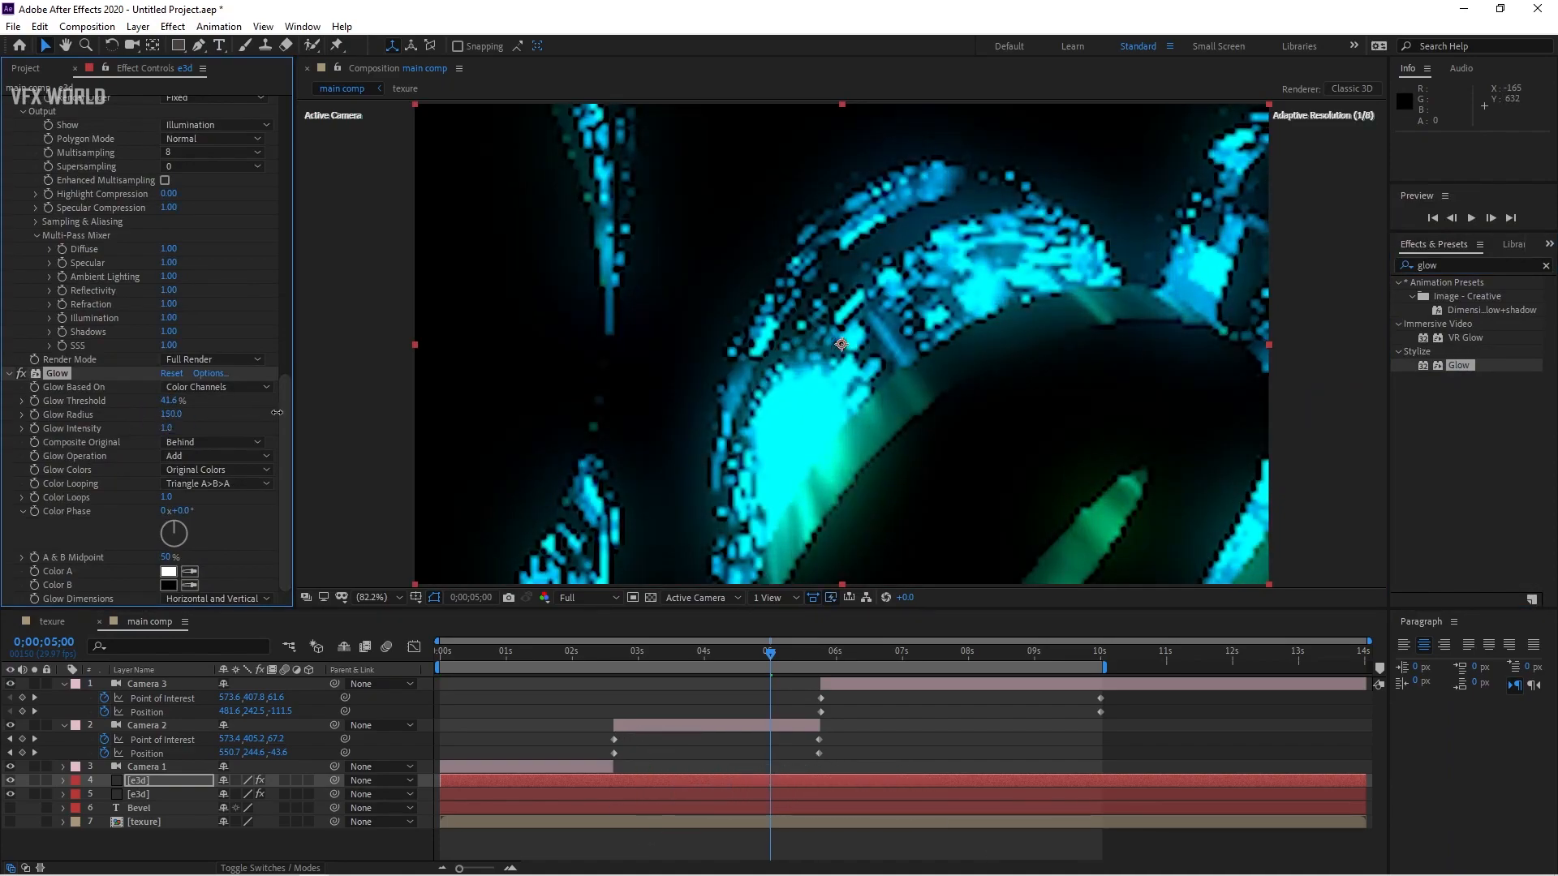
Step: Raise the duplicated Element layer's Glow Threshold to about 86.3% and set its blending mode to Add
key("Home")
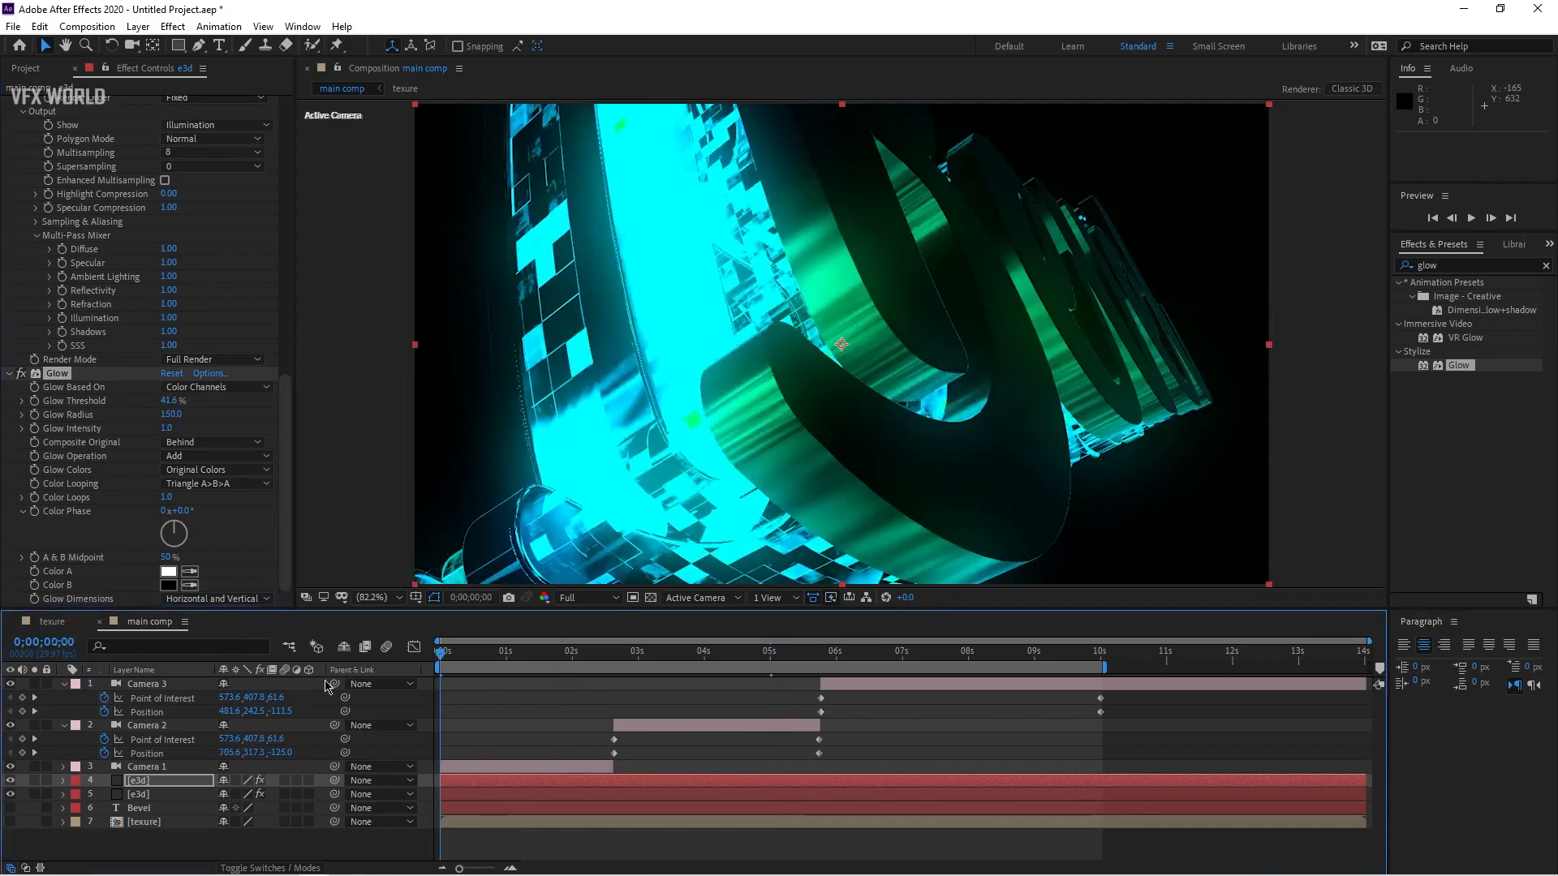
left_click_drag(168, 406, 253, 395)
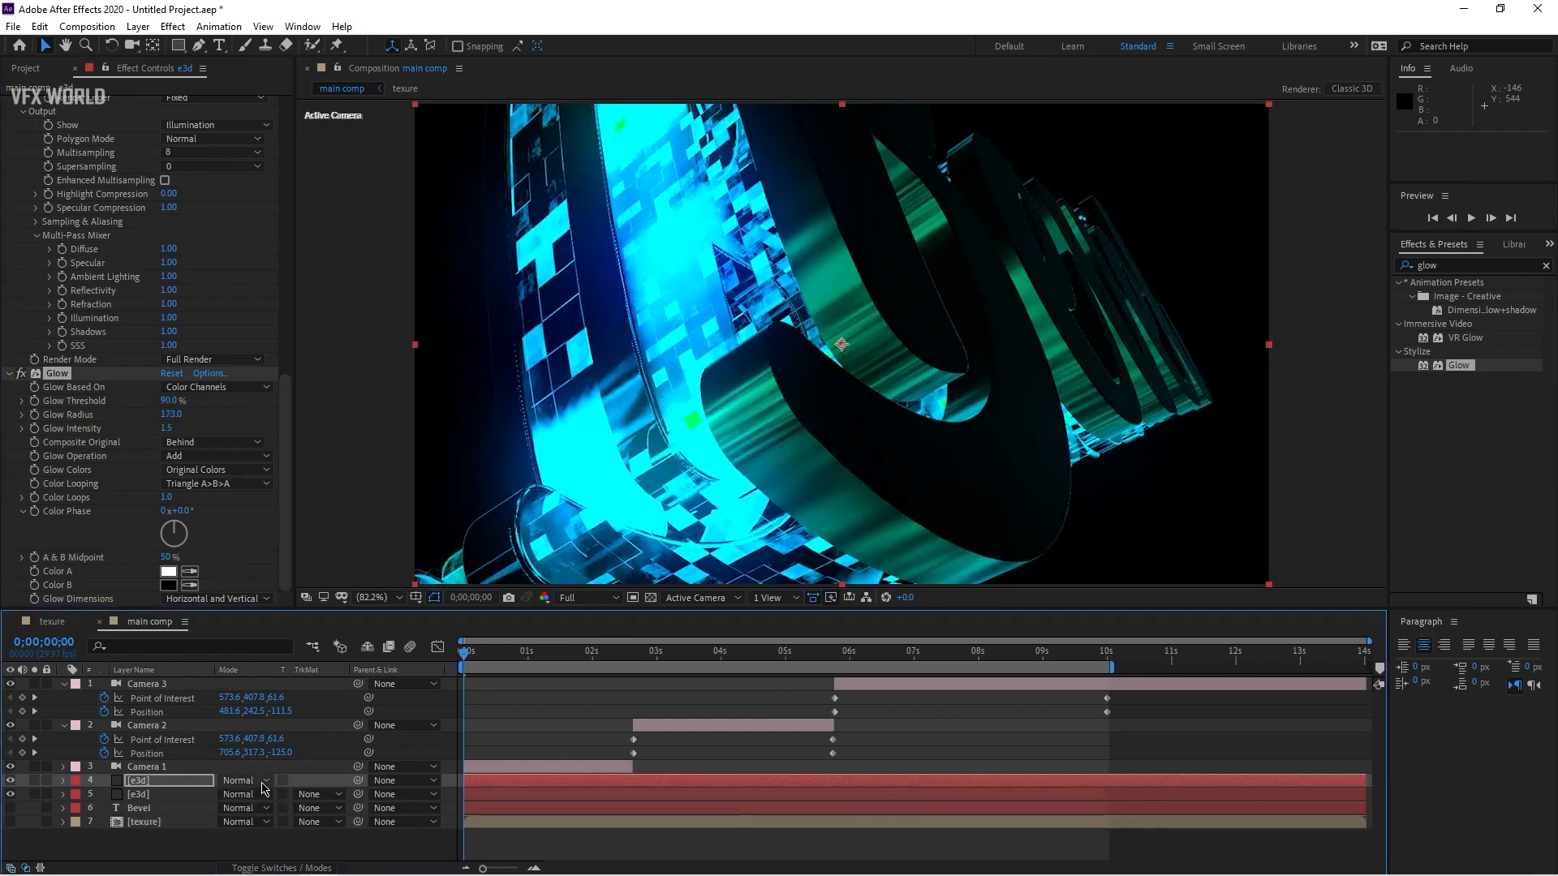
left_click(243, 780)
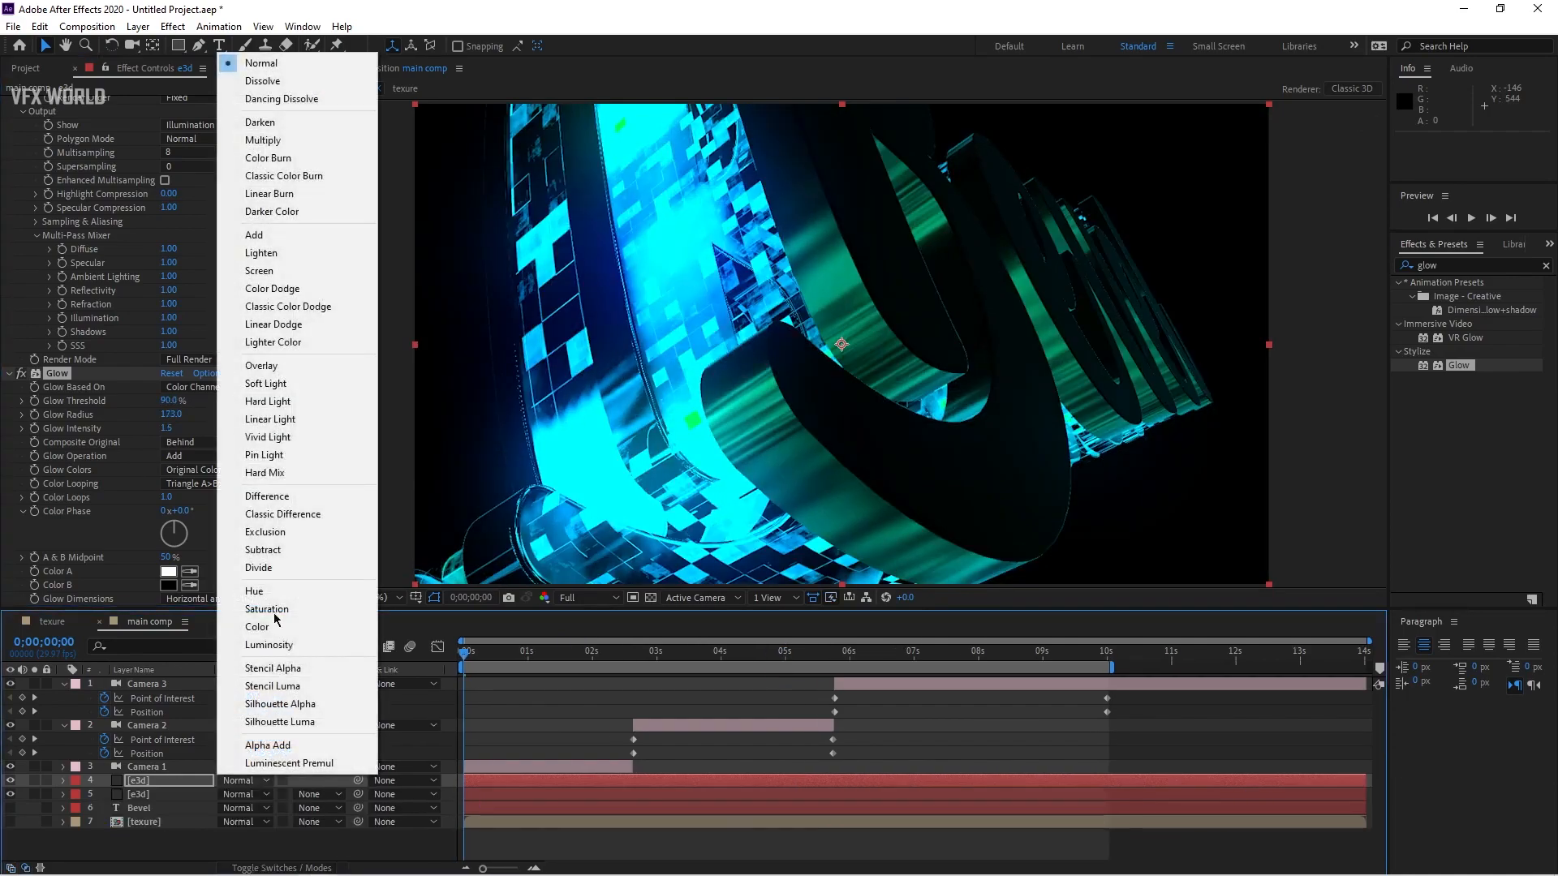
left_click(288, 237)
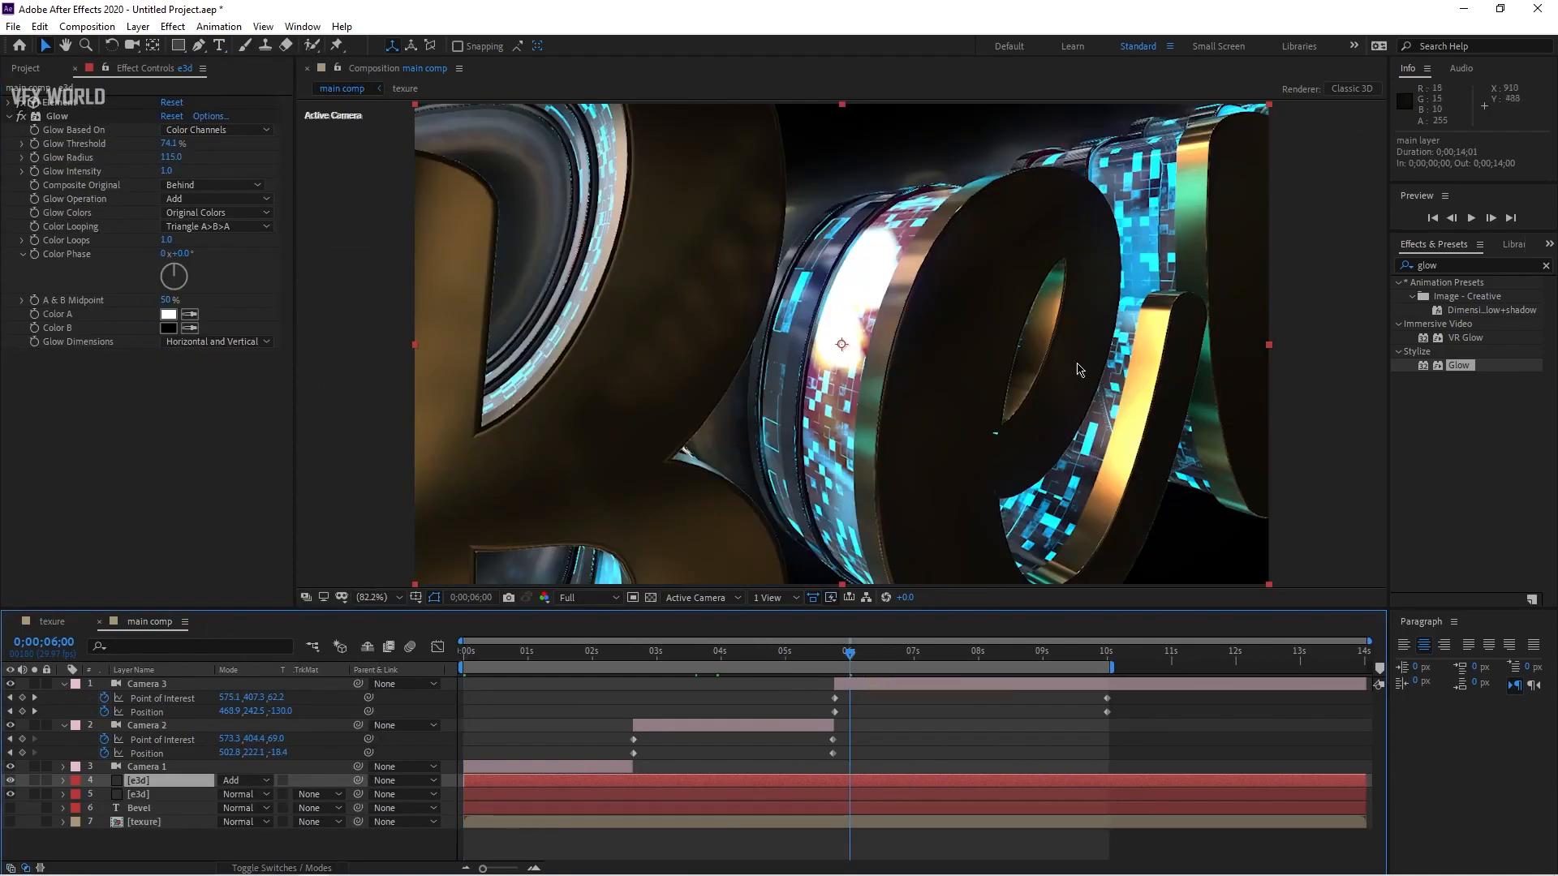
Step: Search the effects for hue and apply Hue/Saturation to the duplicated Element layer
left_click(1463, 253)
type("hue")
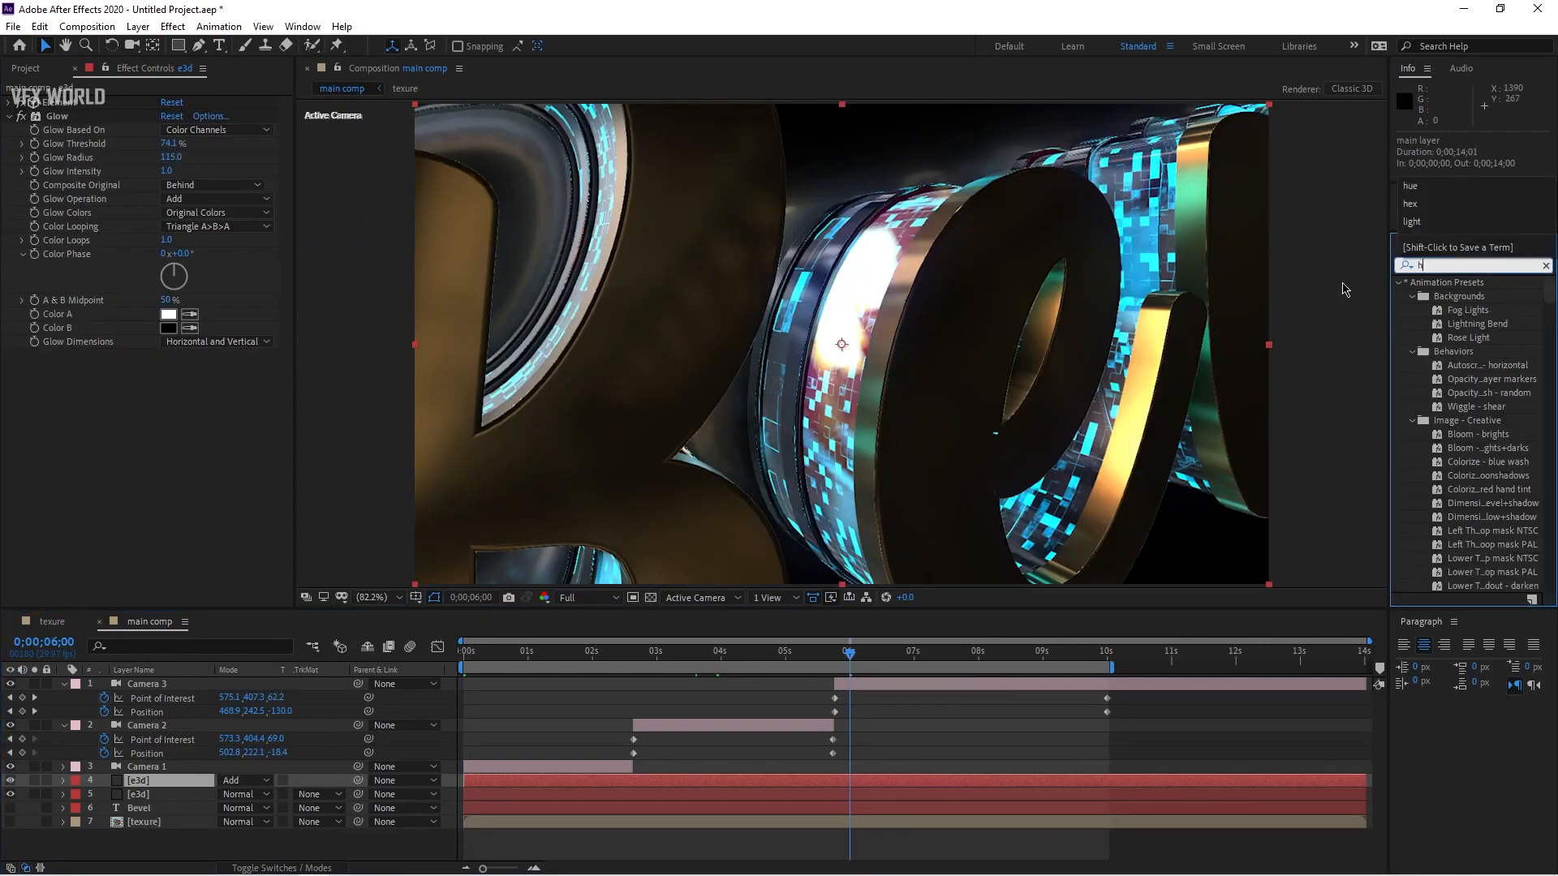
left_click_drag(1467, 354, 244, 432)
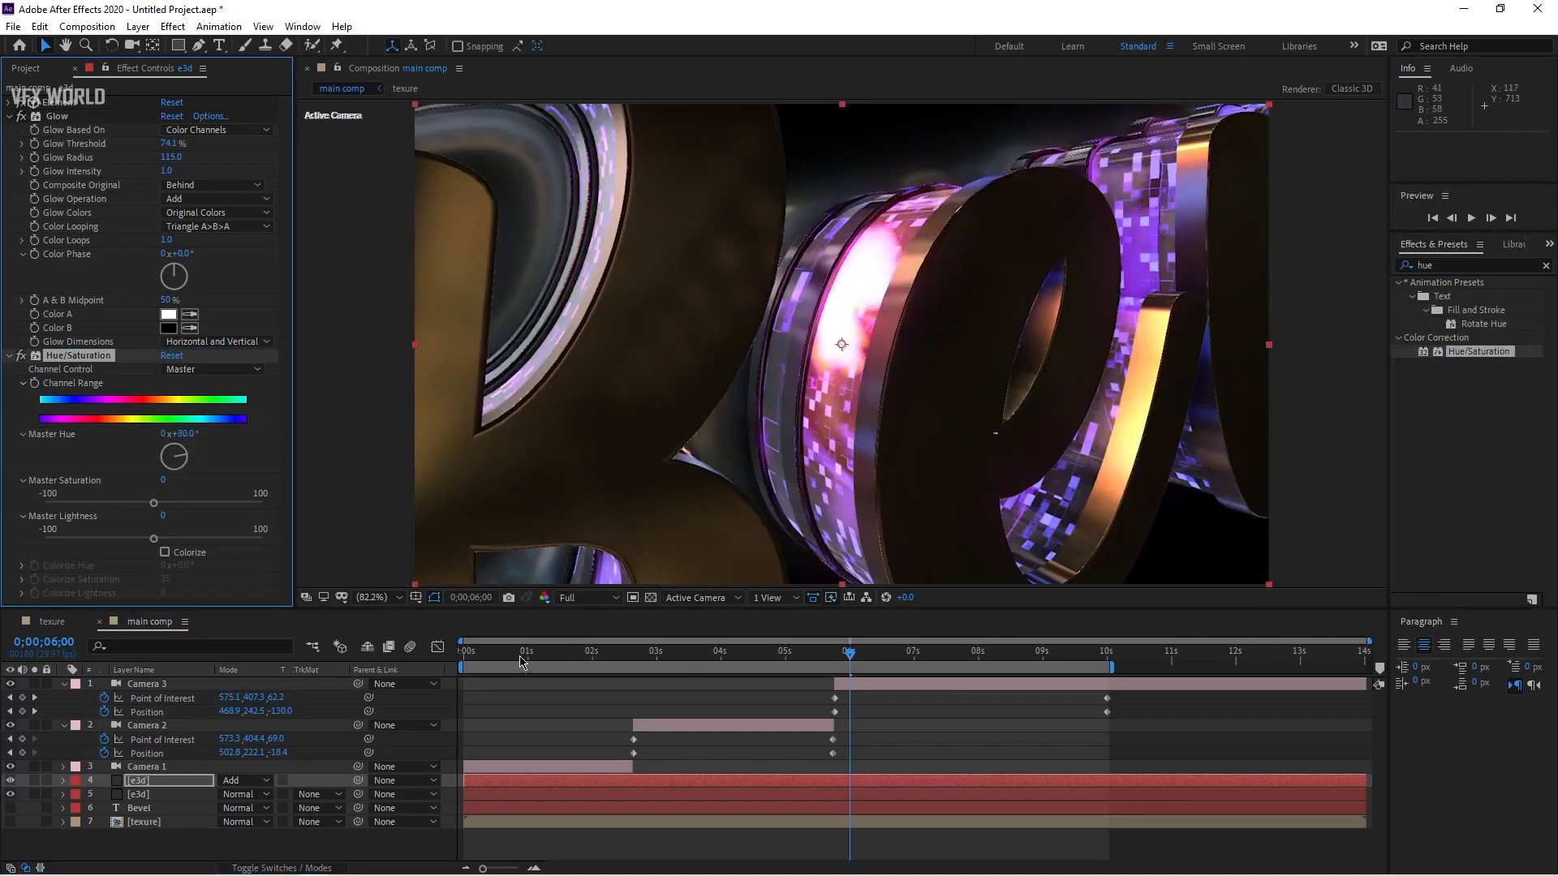
Step: Set the Hue/Saturation Master Hue to 0x+179° at the start of the timeline
left_click_drag(520, 661, 462, 659)
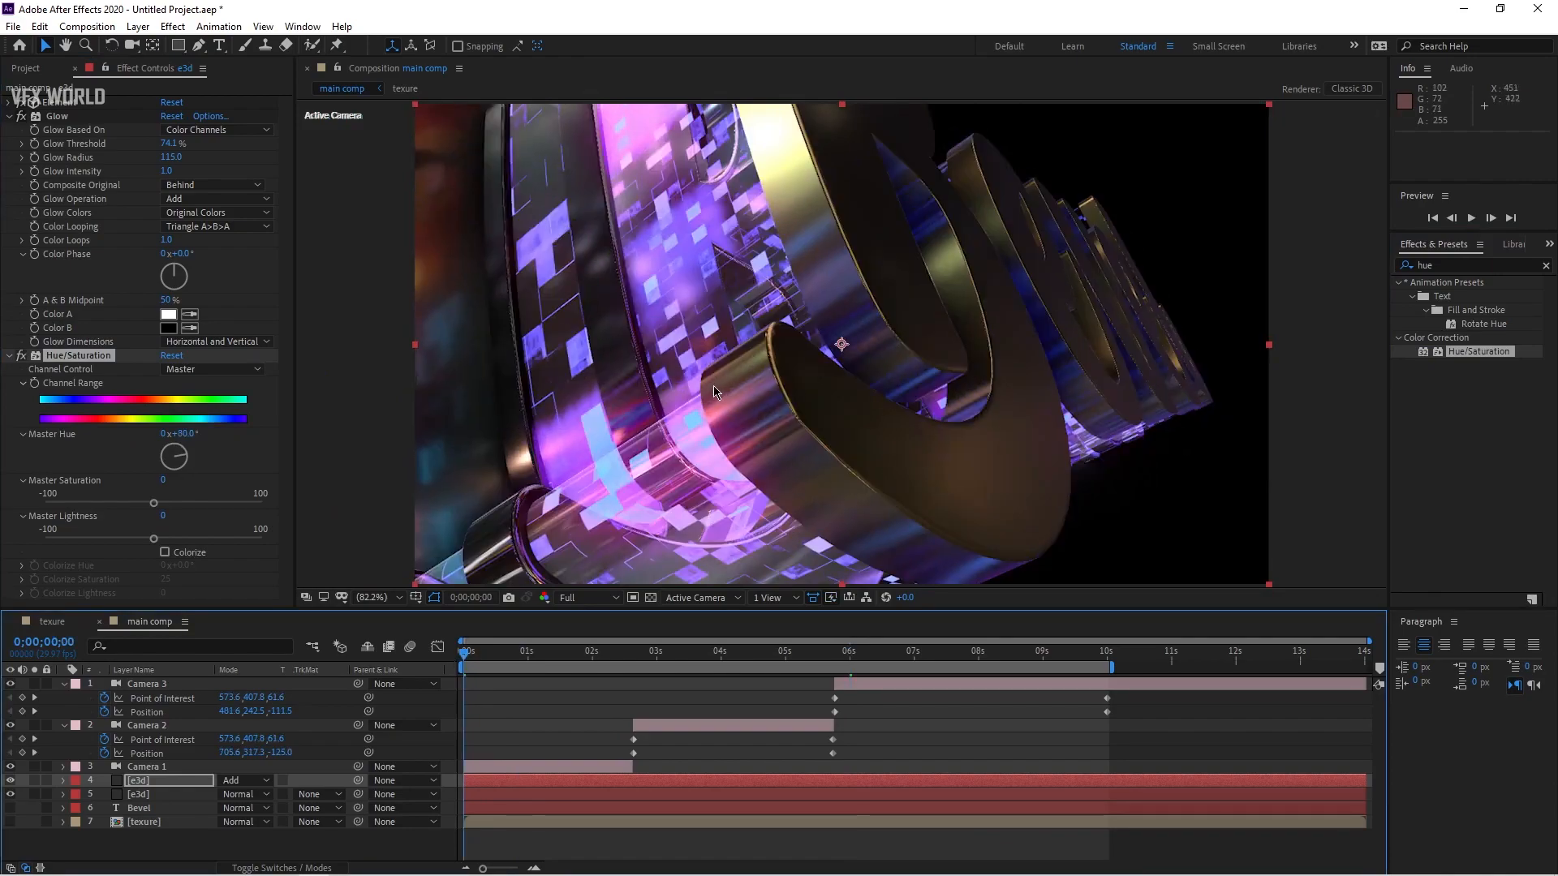
left_click_drag(174, 434, 256, 437)
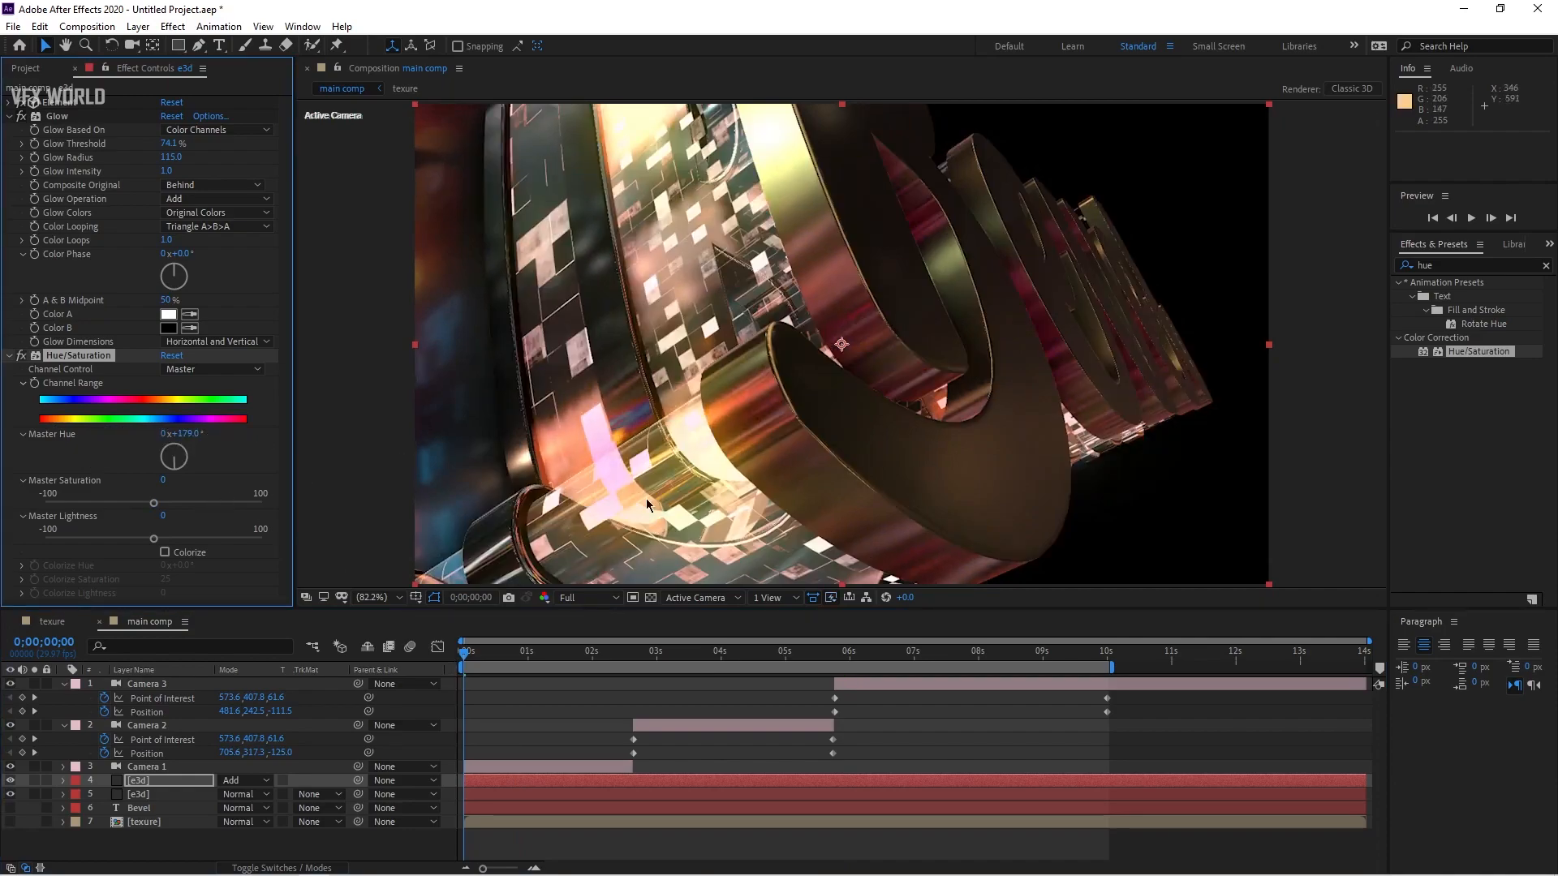
Step: Preview a few points of the animation and set the Master Saturation to 26
left_click(768, 651)
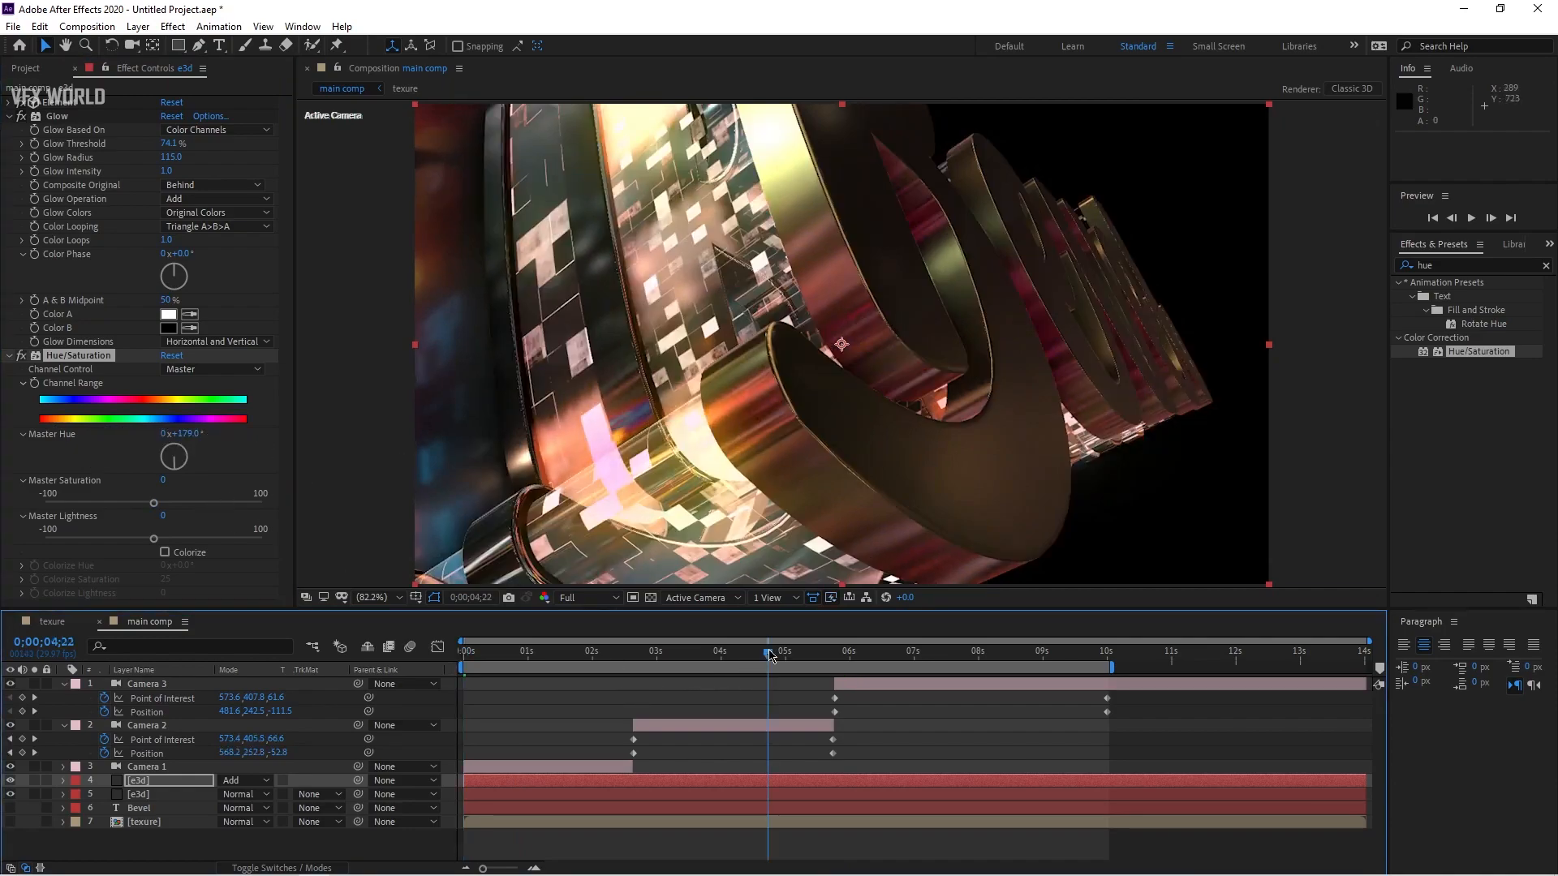
left_click(989, 661)
left_click(1069, 660)
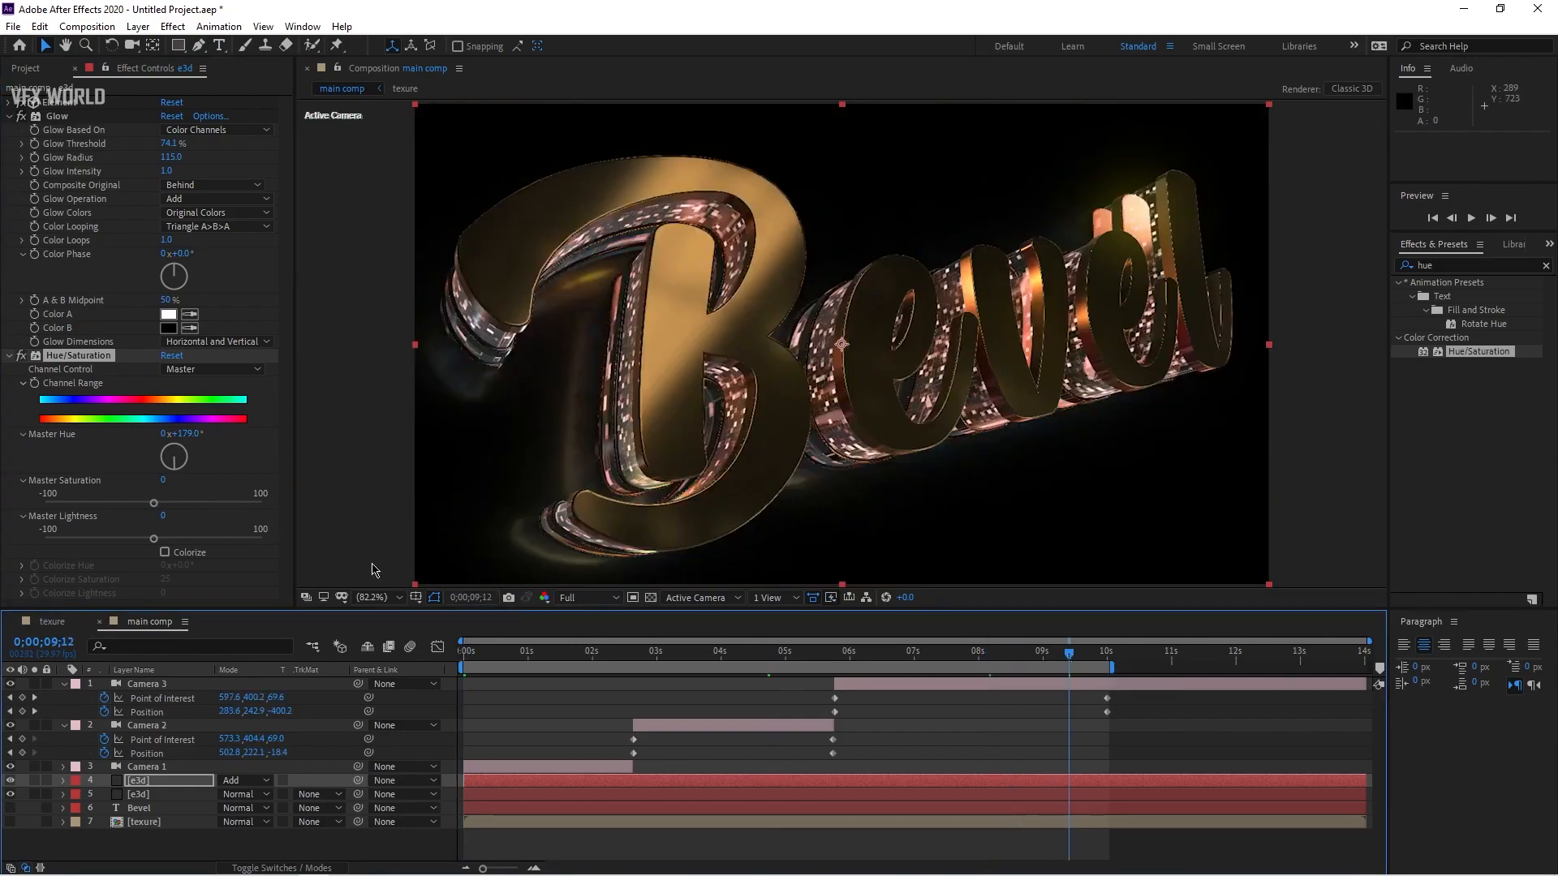
left_click_drag(154, 505, 178, 509)
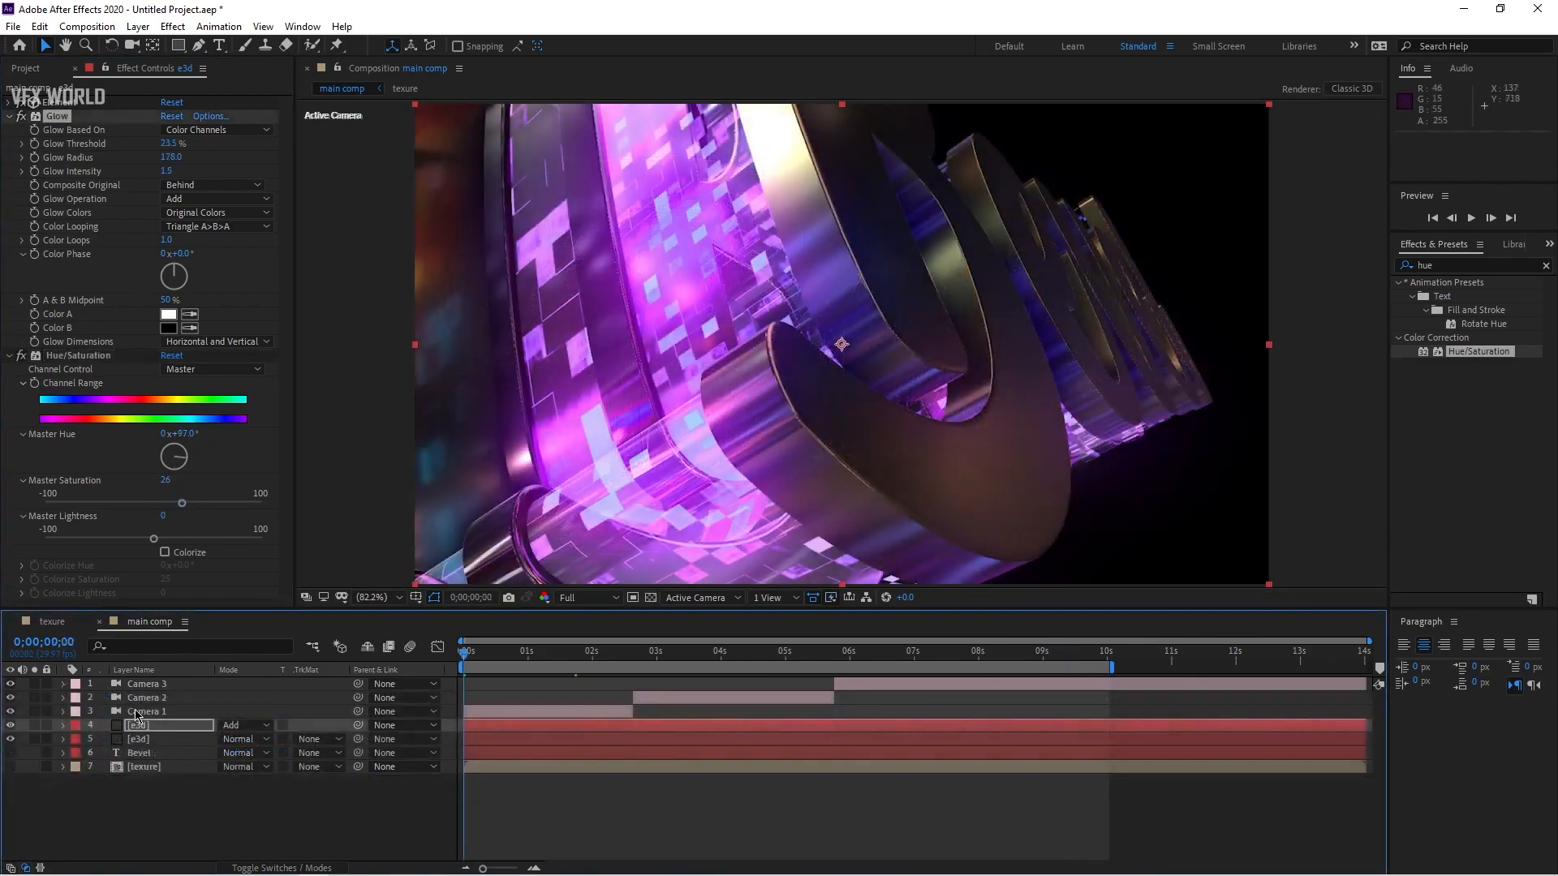
Step: Open Camera 1's Camera Options, turn Depth of Field on and set the Focus Distance to 150 pixels
left_click(72, 712)
left_click(64, 711)
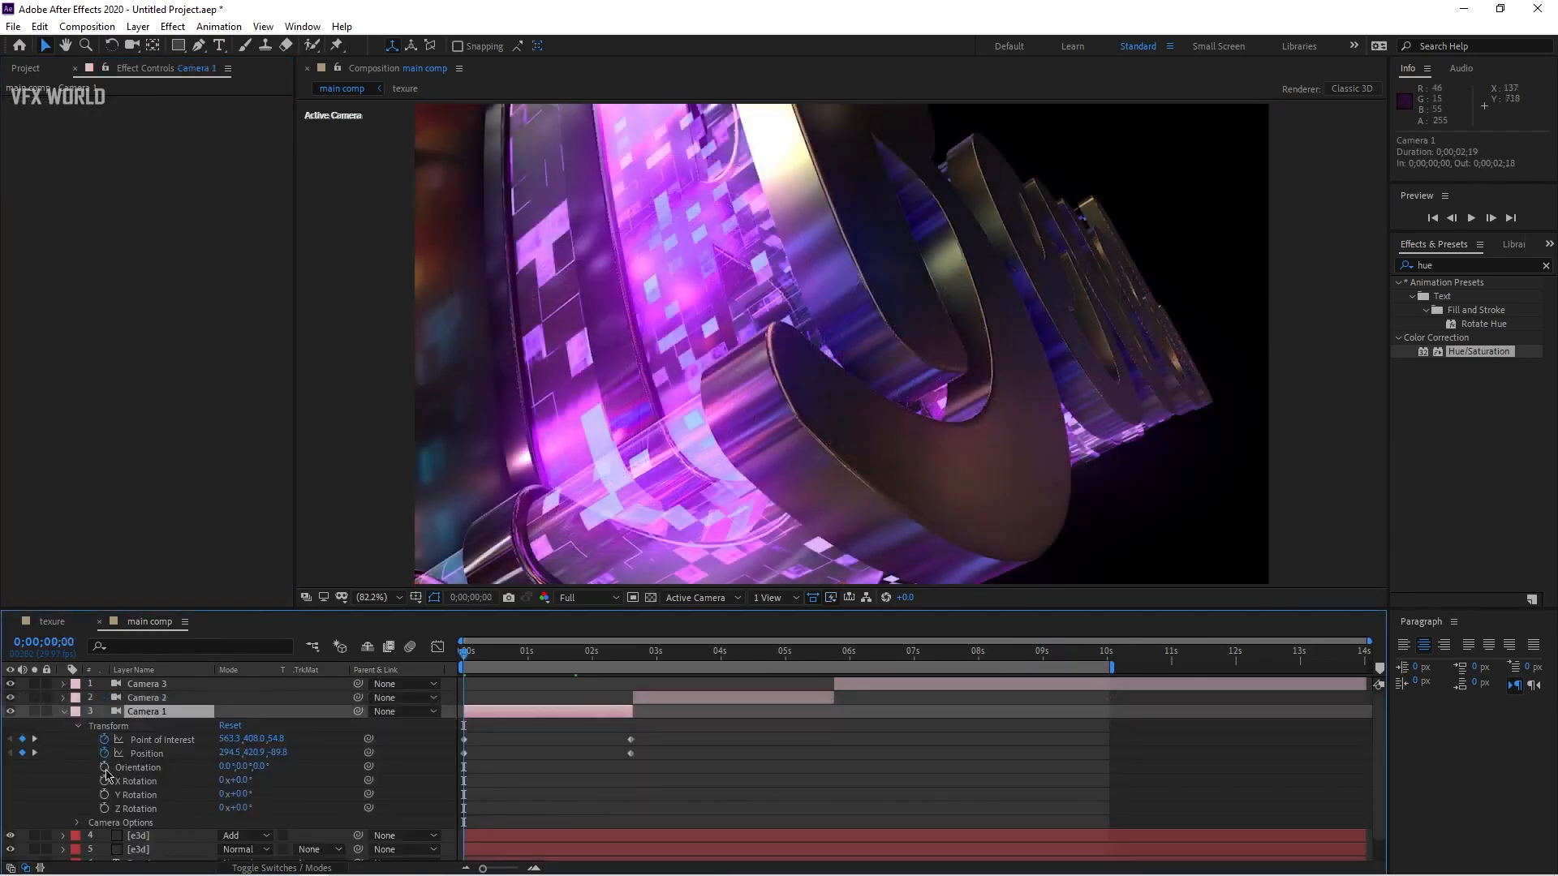
left_click(78, 726)
left_click(78, 726)
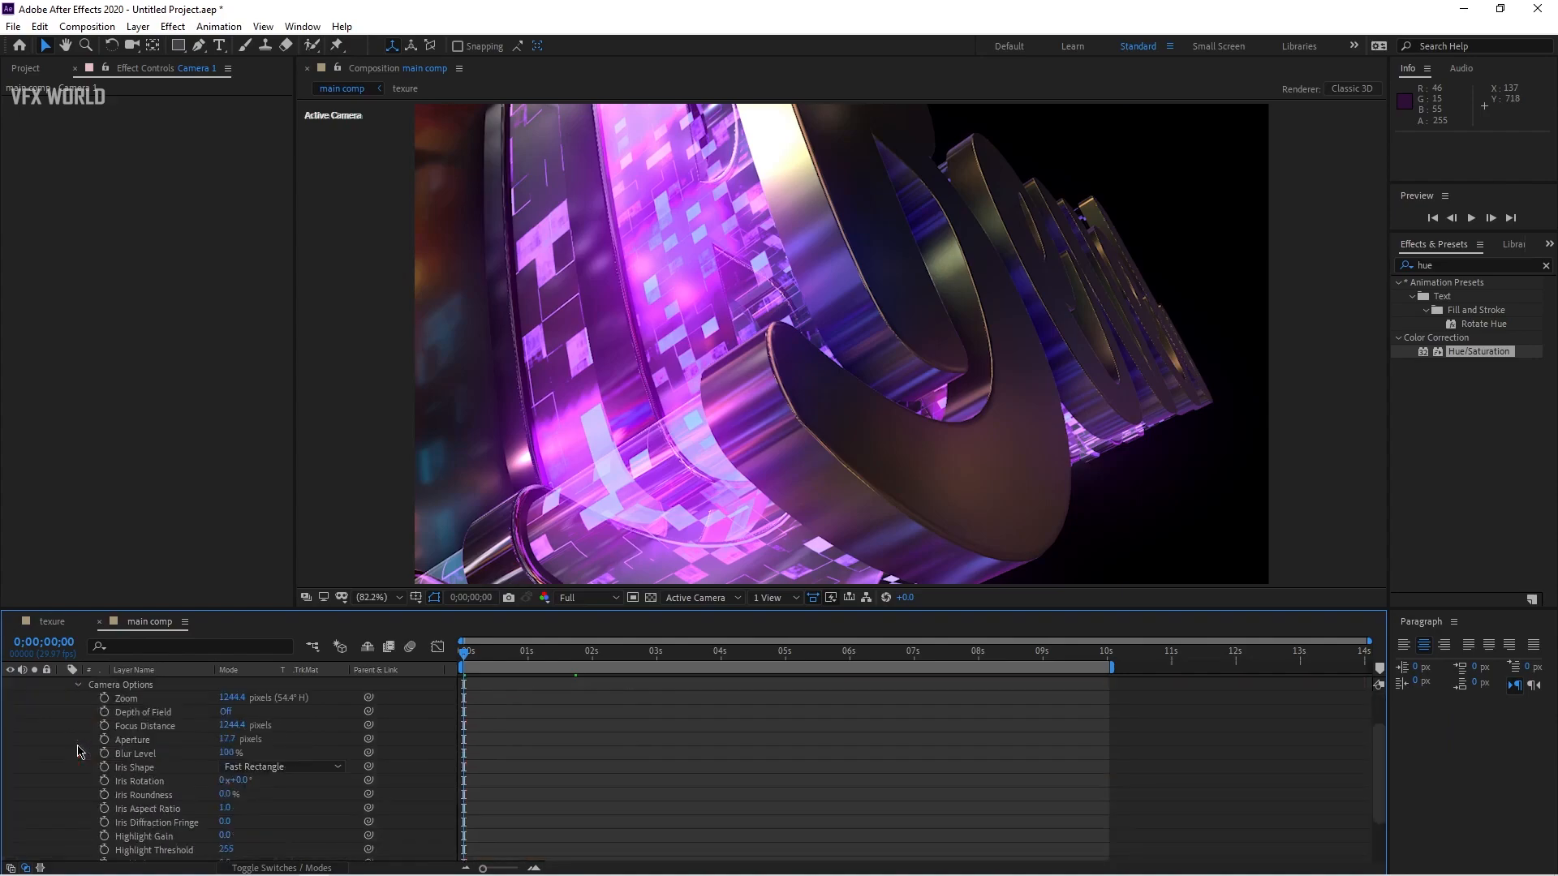
left_click(225, 713)
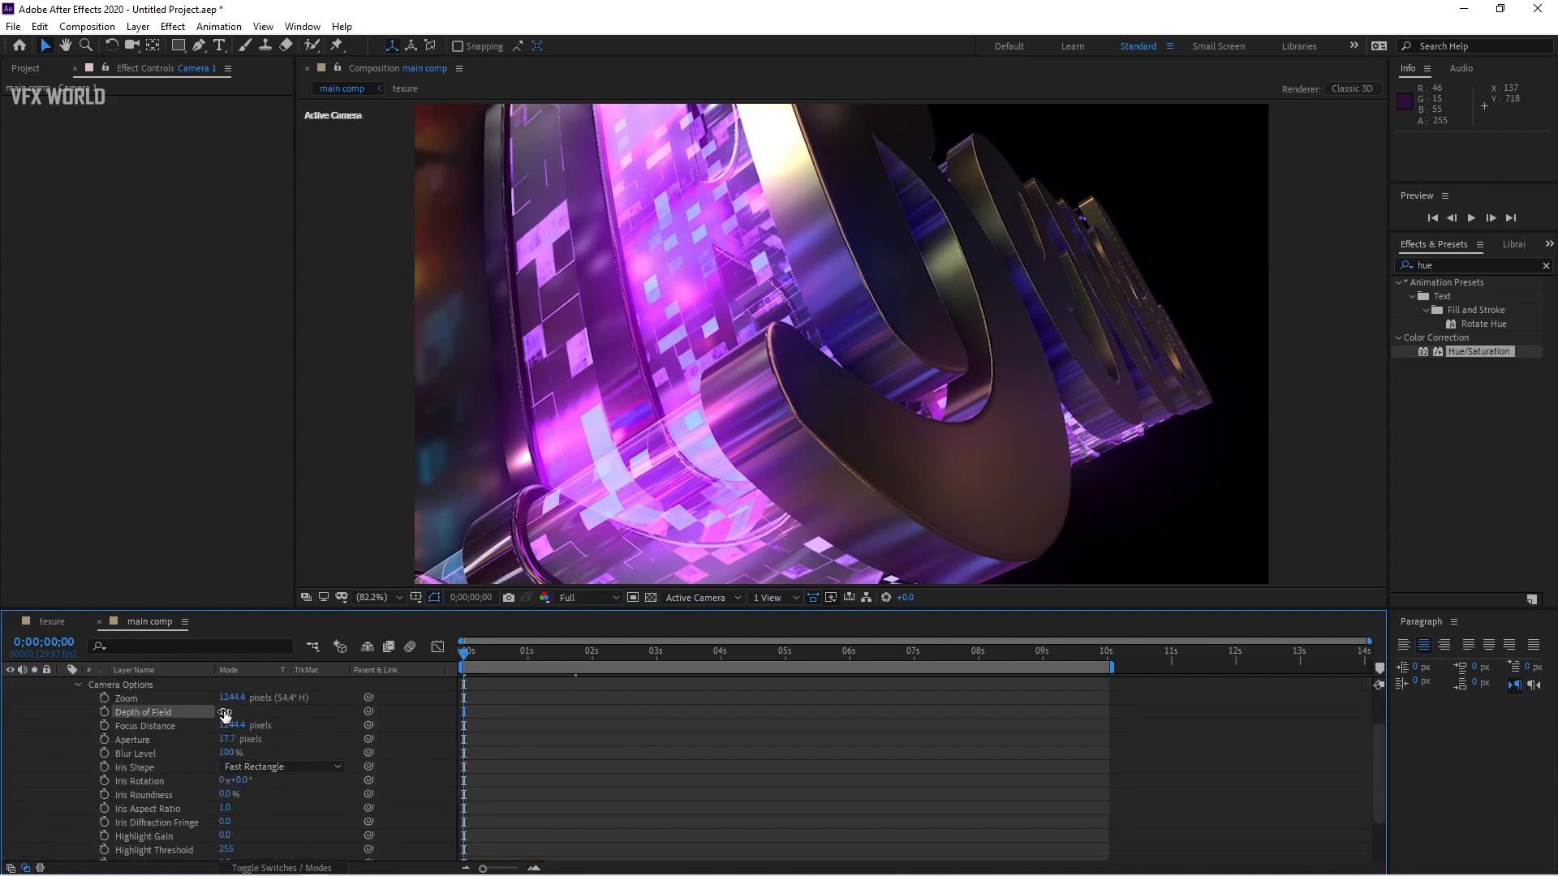
left_click(230, 725)
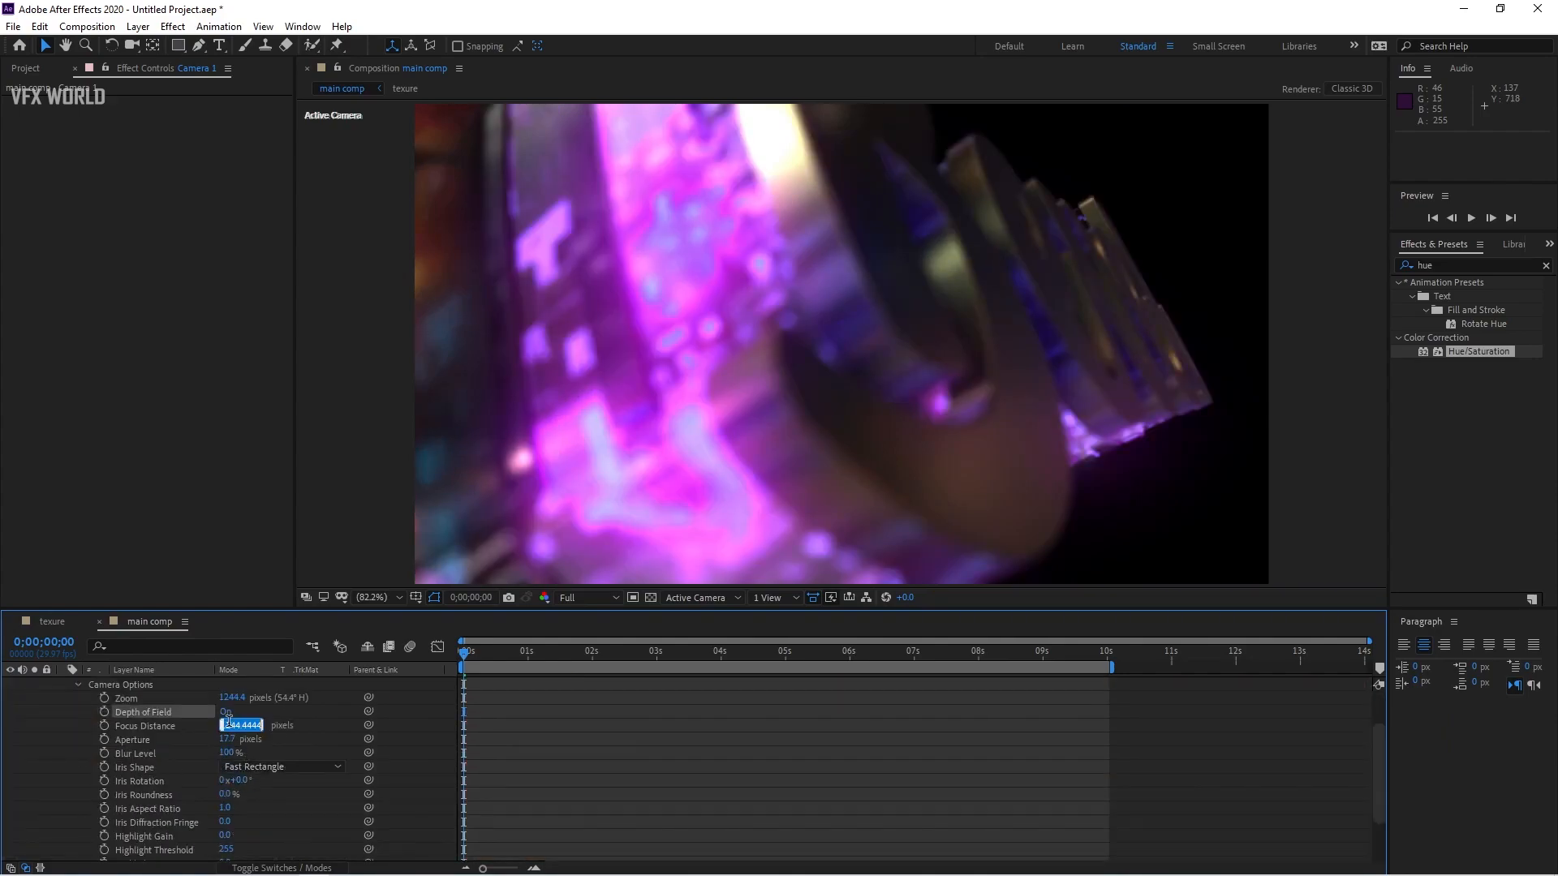
type("1500")
key("Return")
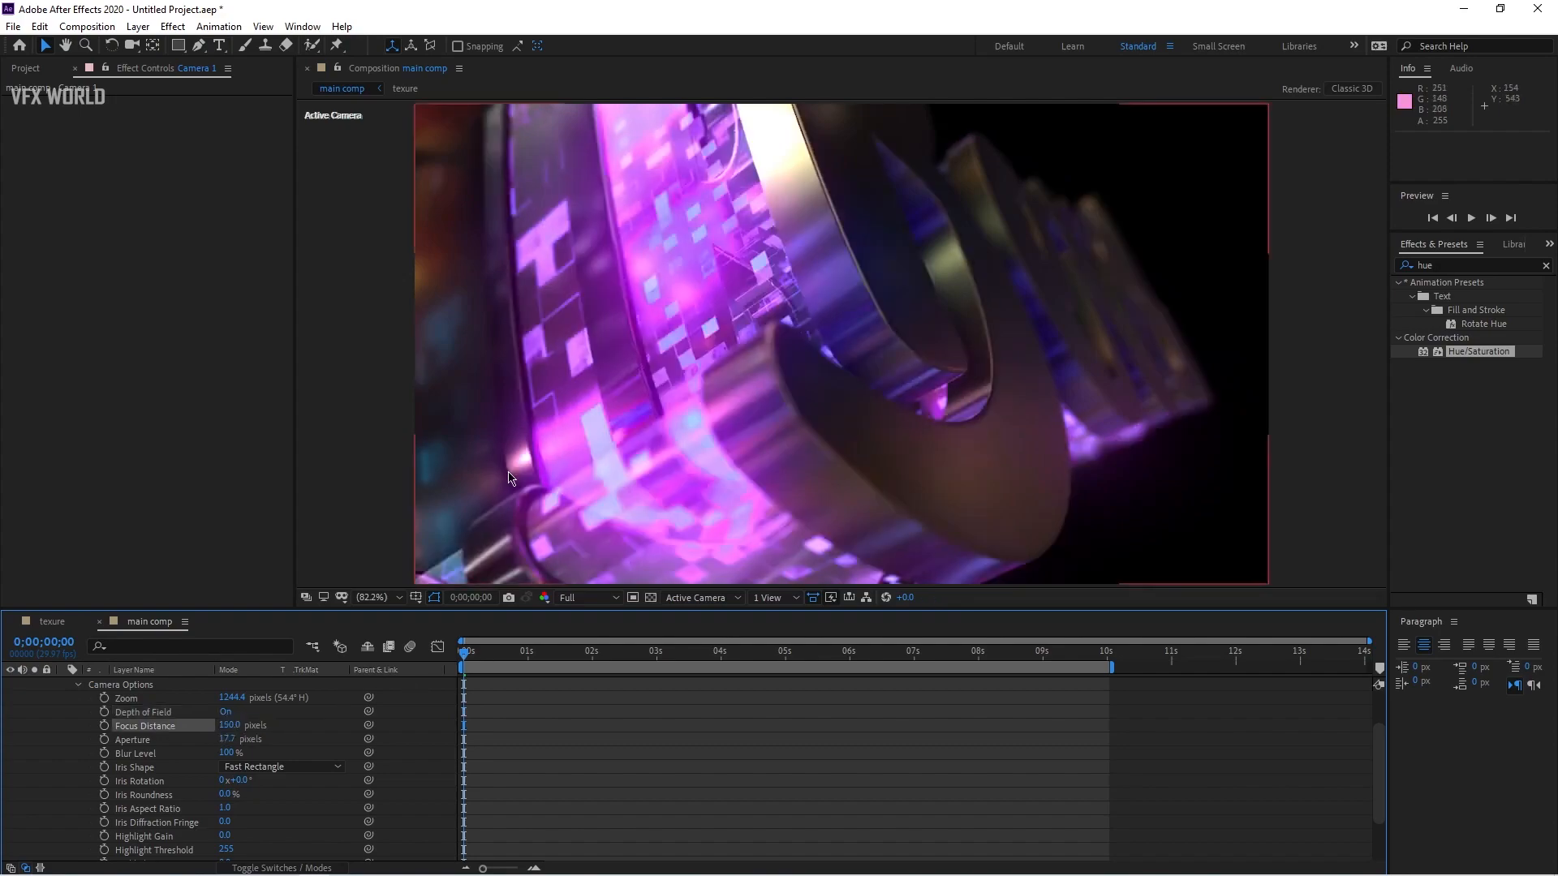
Step: Set Camera 1's Aperture to 12 pixels
key("slash")
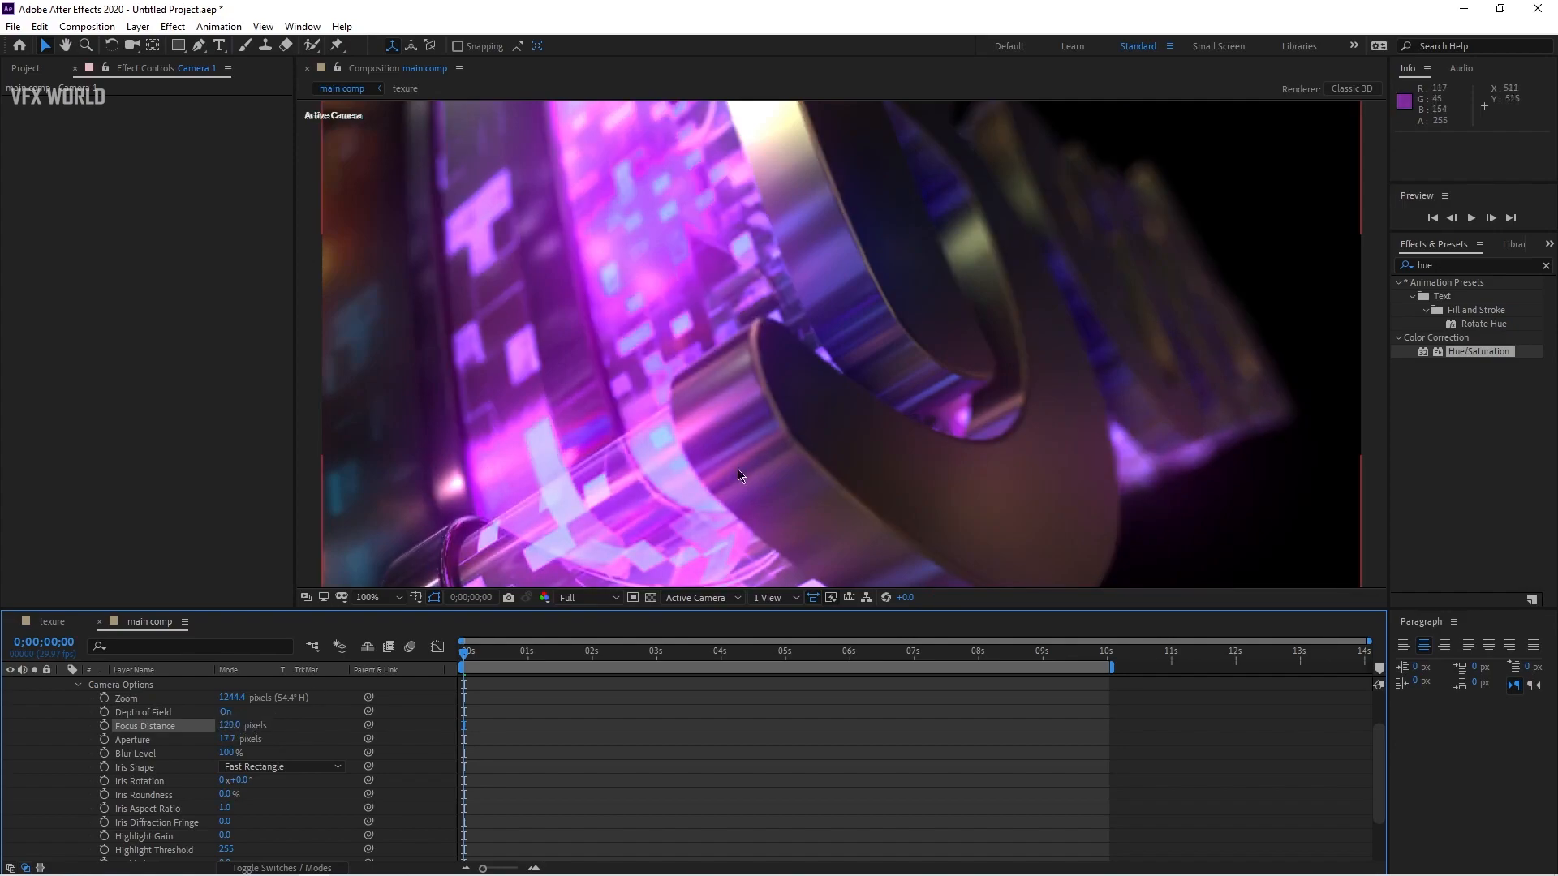
scroll(729, 462, "down", 1)
left_click_drag(732, 459, 730, 405)
scroll(732, 405, "up", 1)
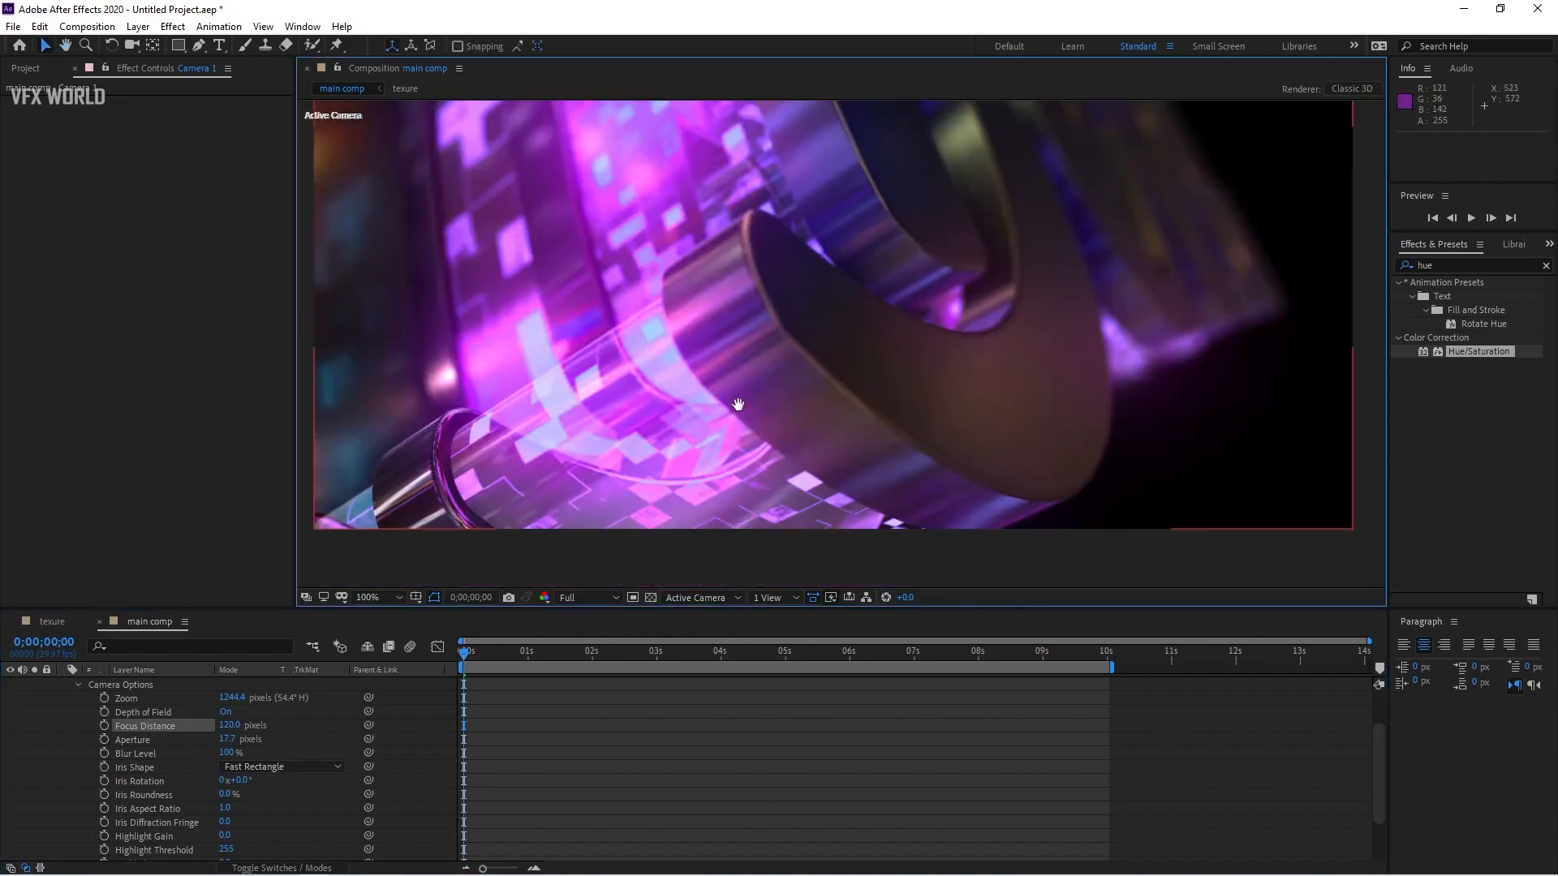
left_click_drag(598, 440, 627, 362)
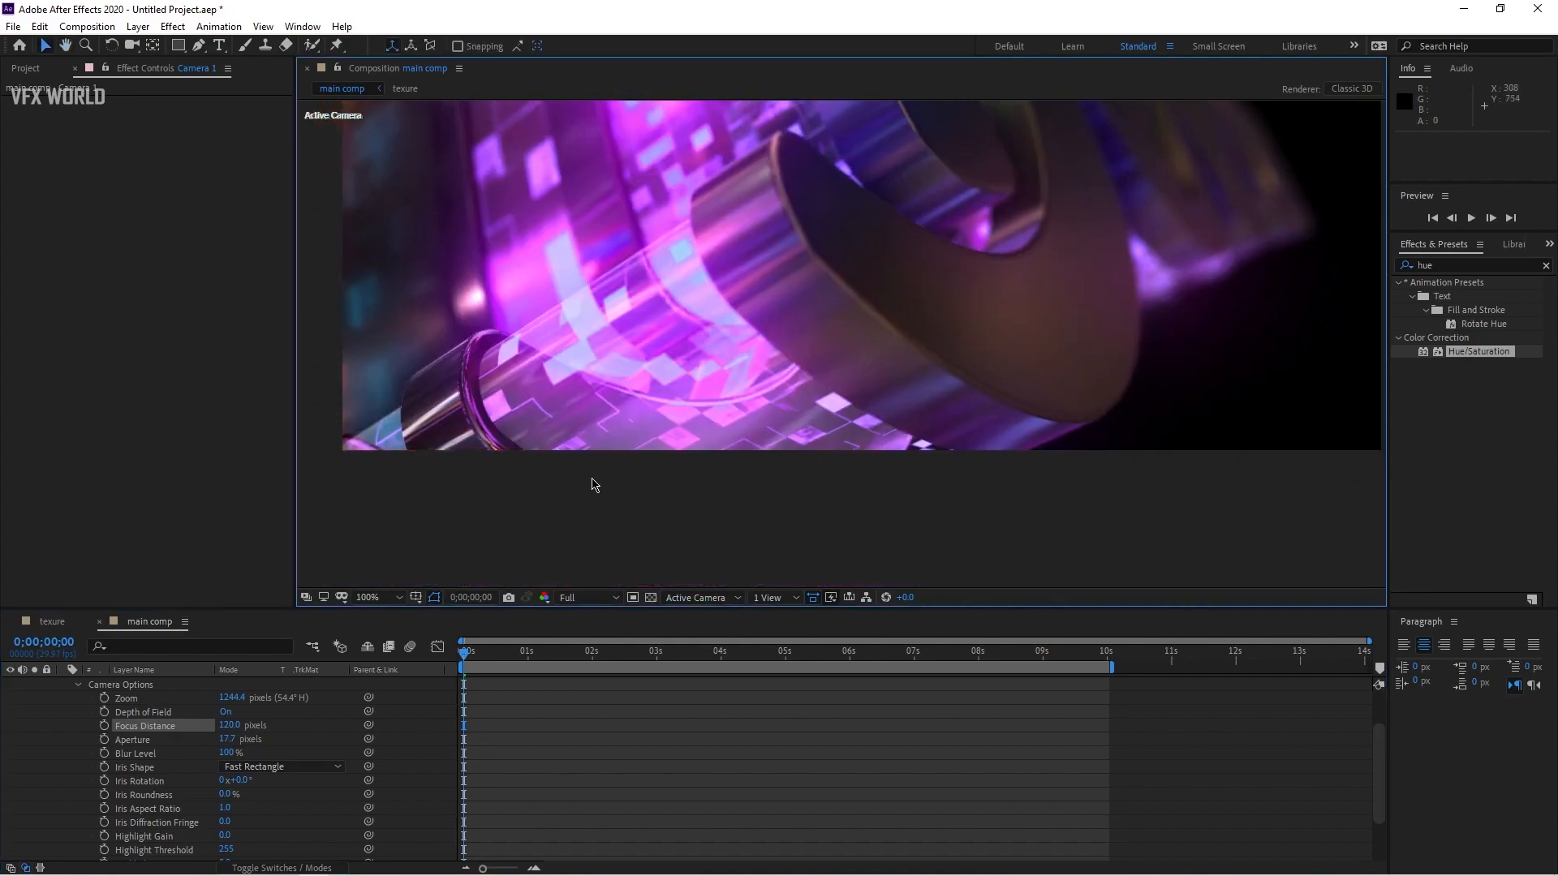
left_click(231, 739)
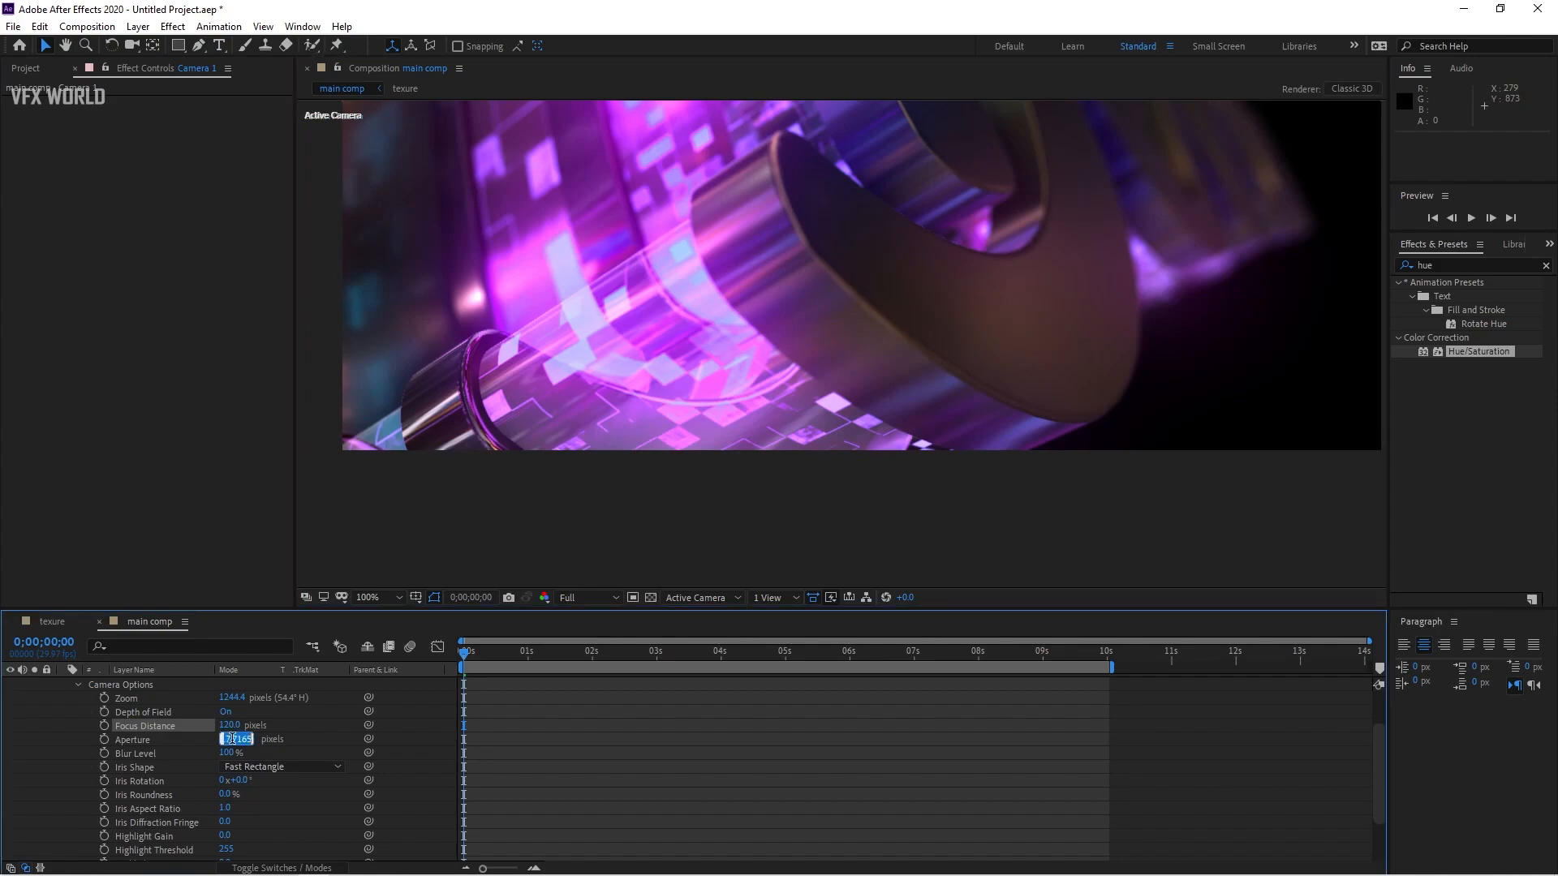
key("Return")
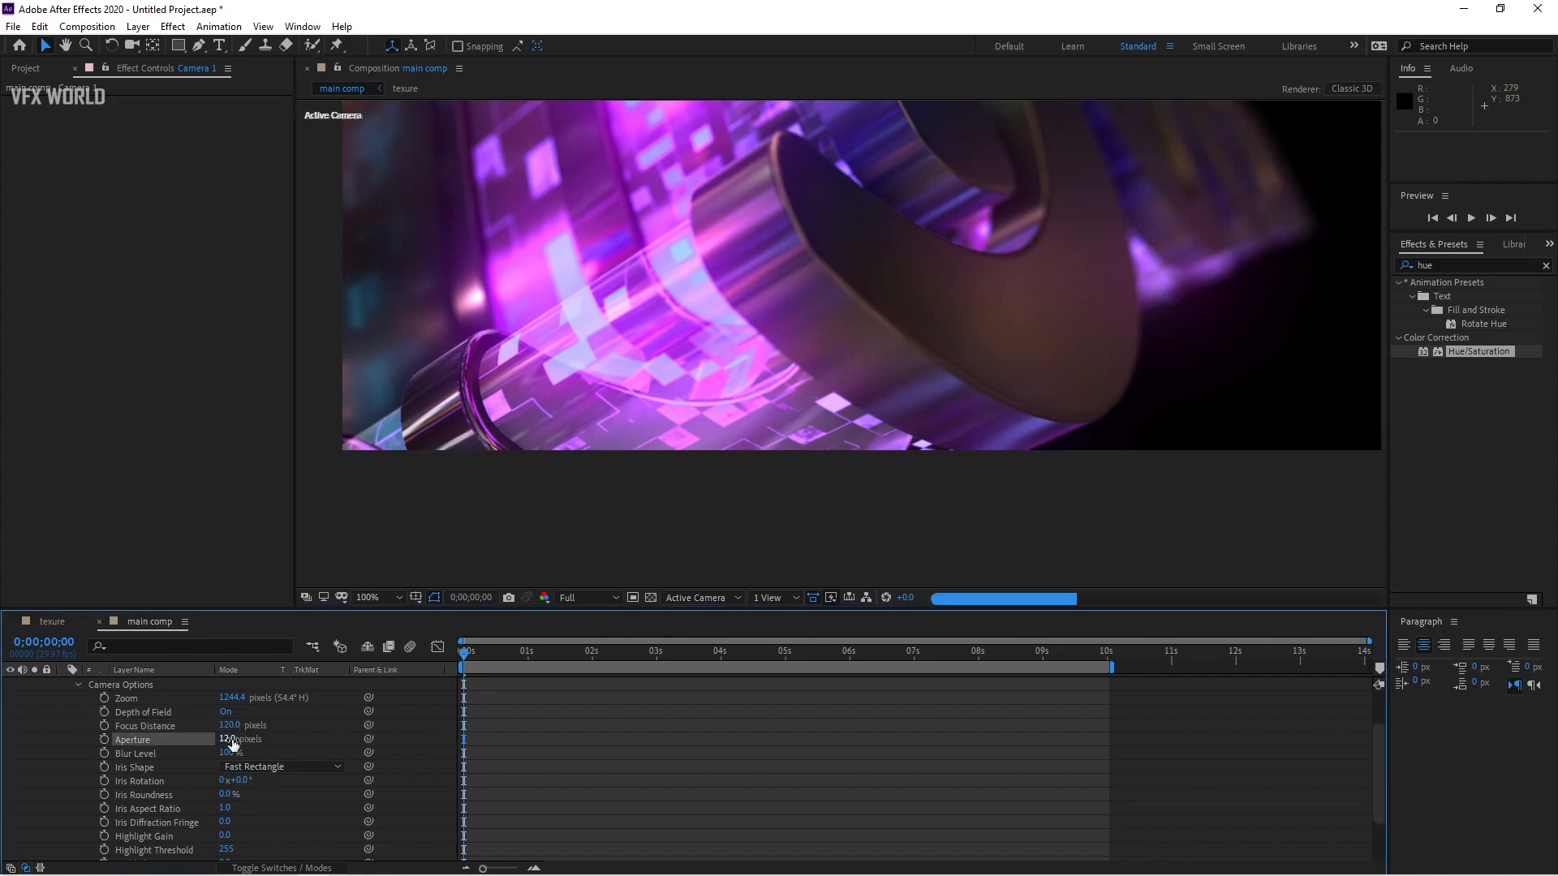
Step: Set Camera 1's Blur Level to 200%
left_click(237, 756)
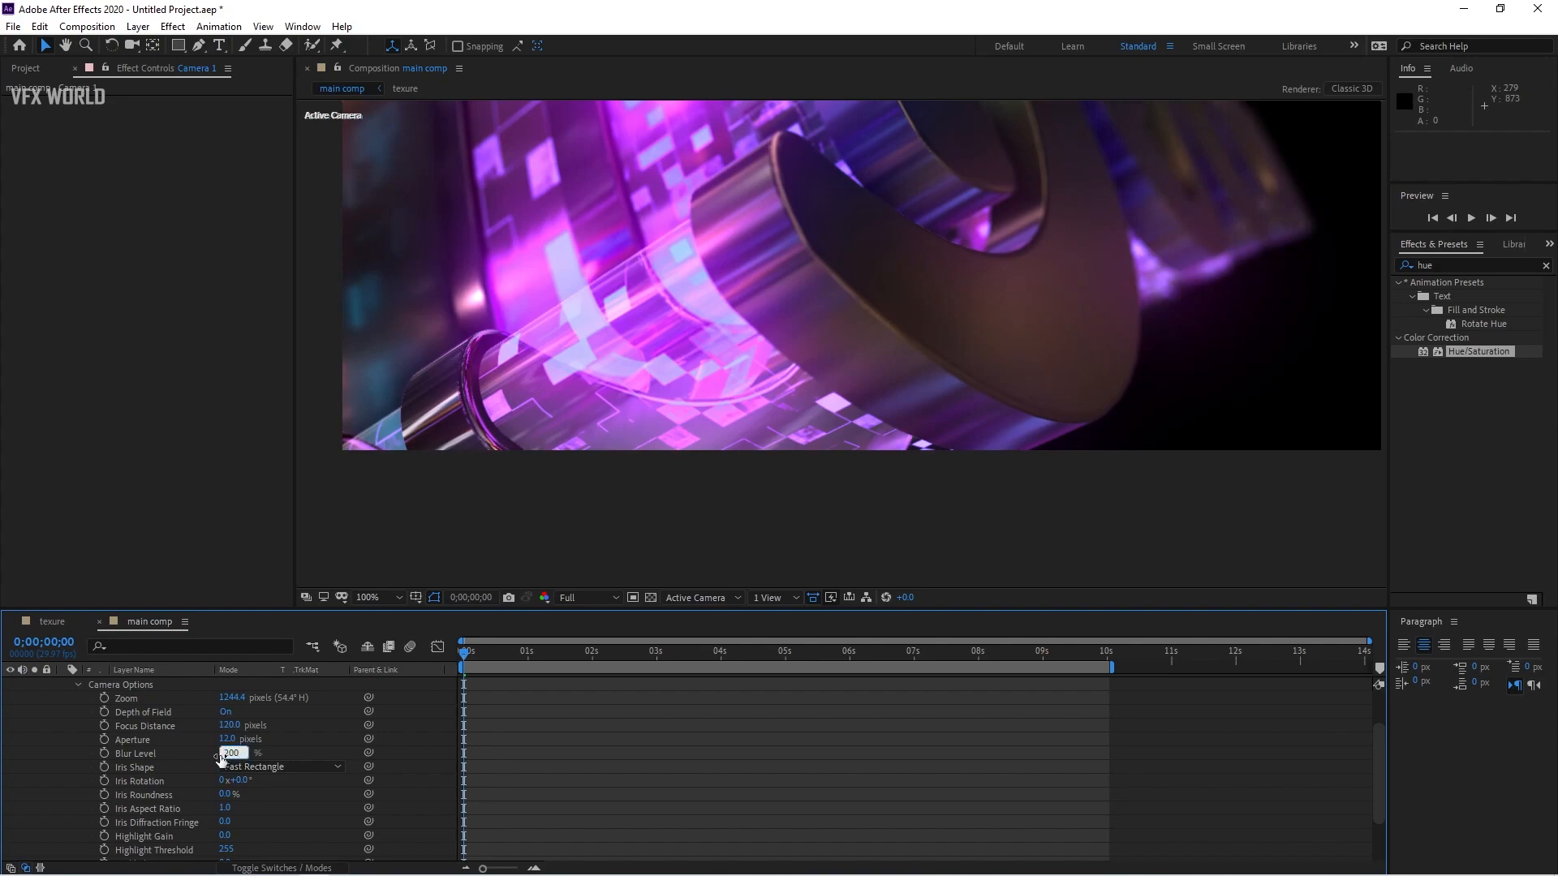
key("Return")
left_click_drag(949, 221, 935, 306)
scroll(746, 369, "down", 1)
scroll(765, 391, "up", 1)
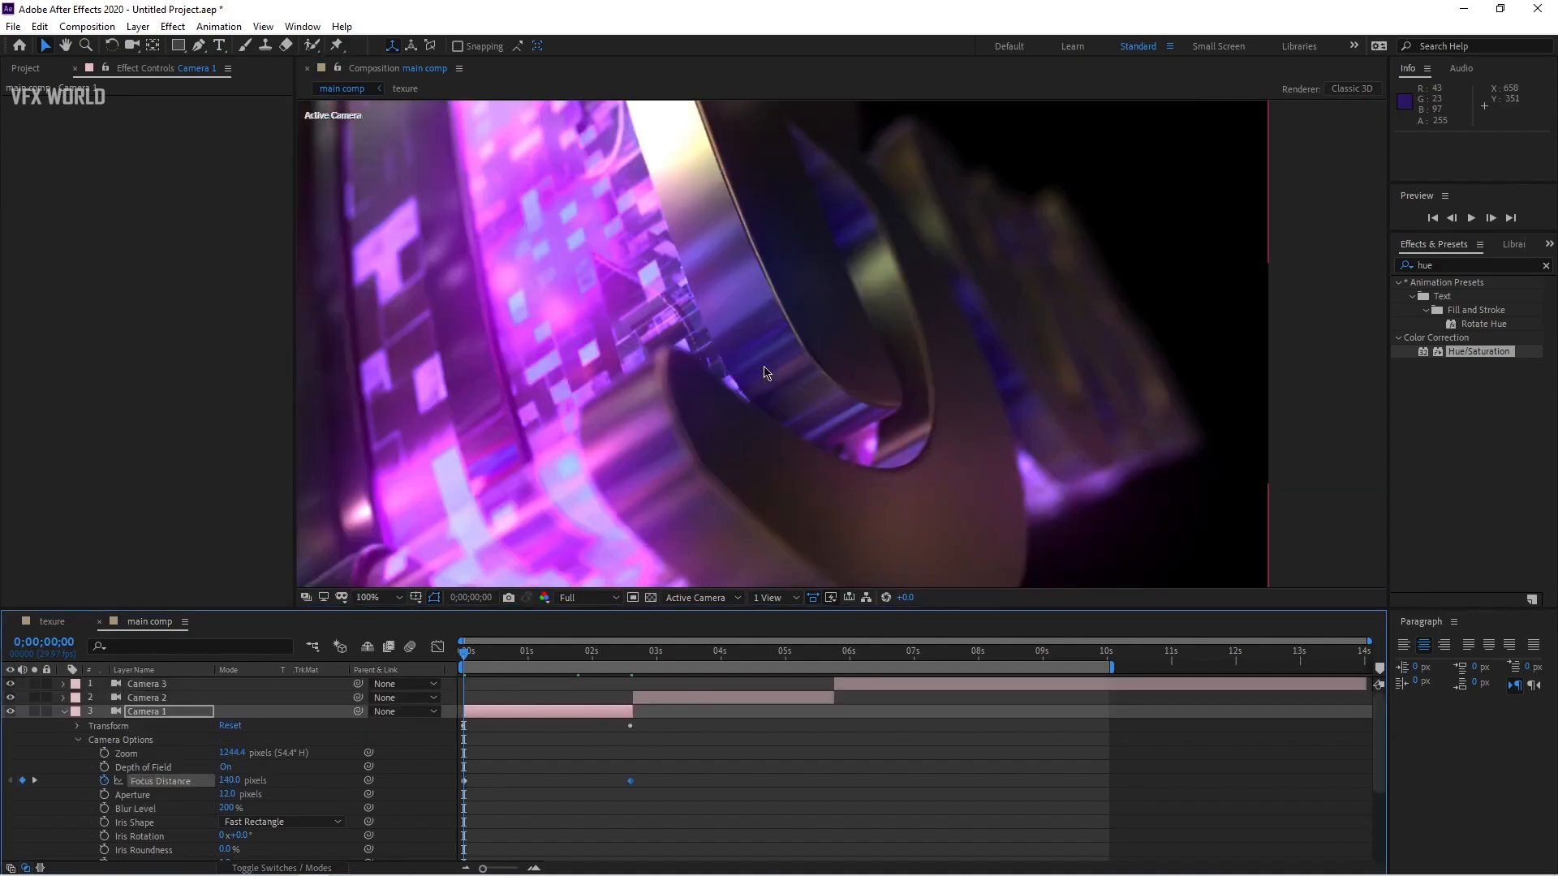
scroll(768, 373, "down", 1)
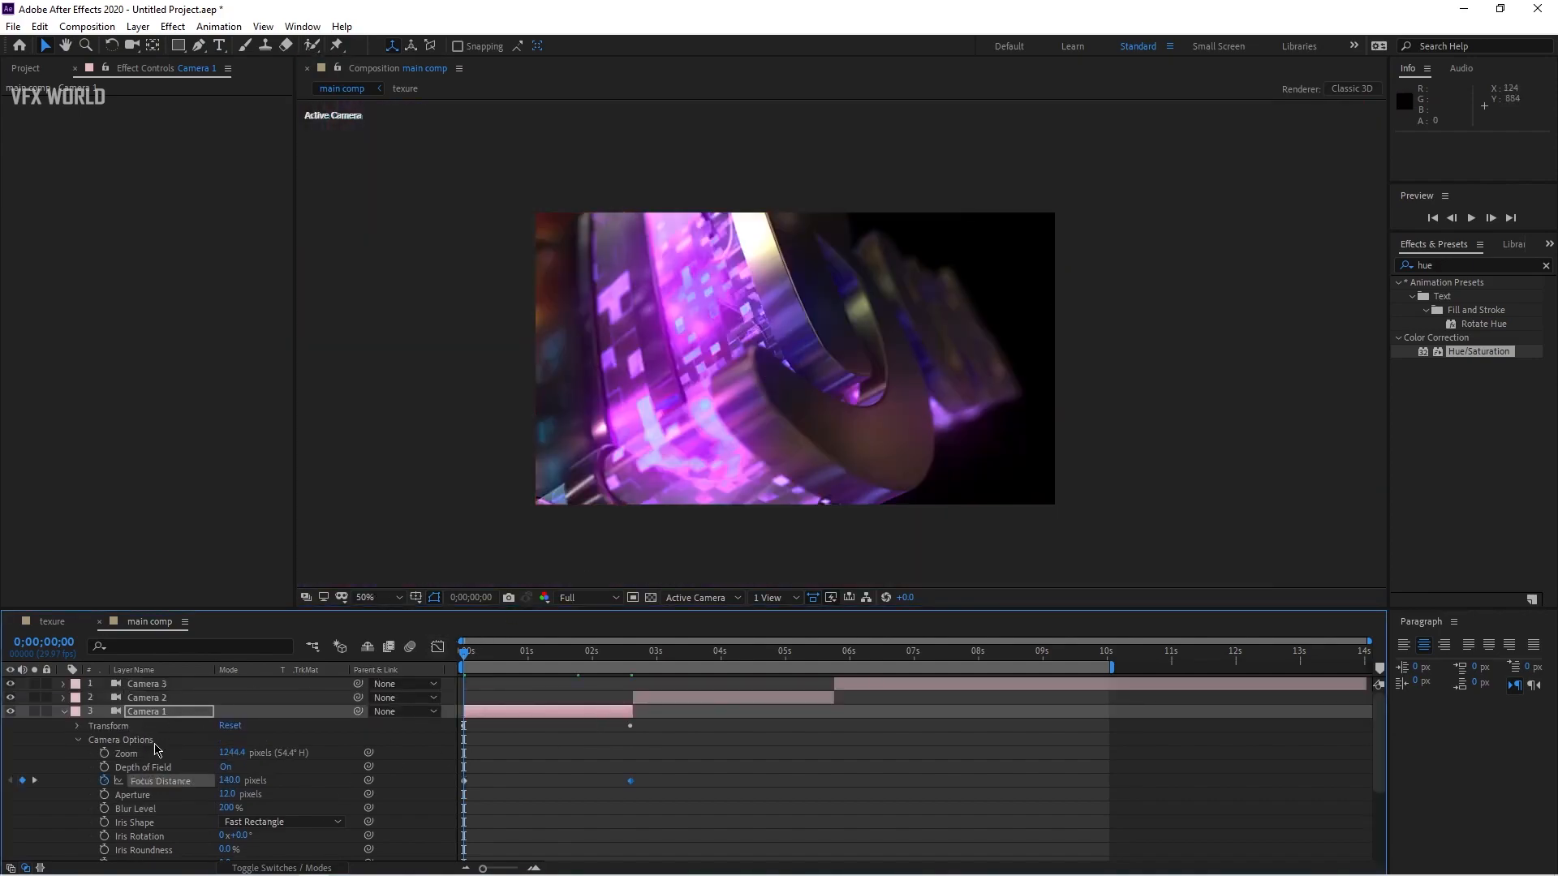
Step: Add a new adjustment layer to the main comp
left_click(66, 713)
right_click(198, 795)
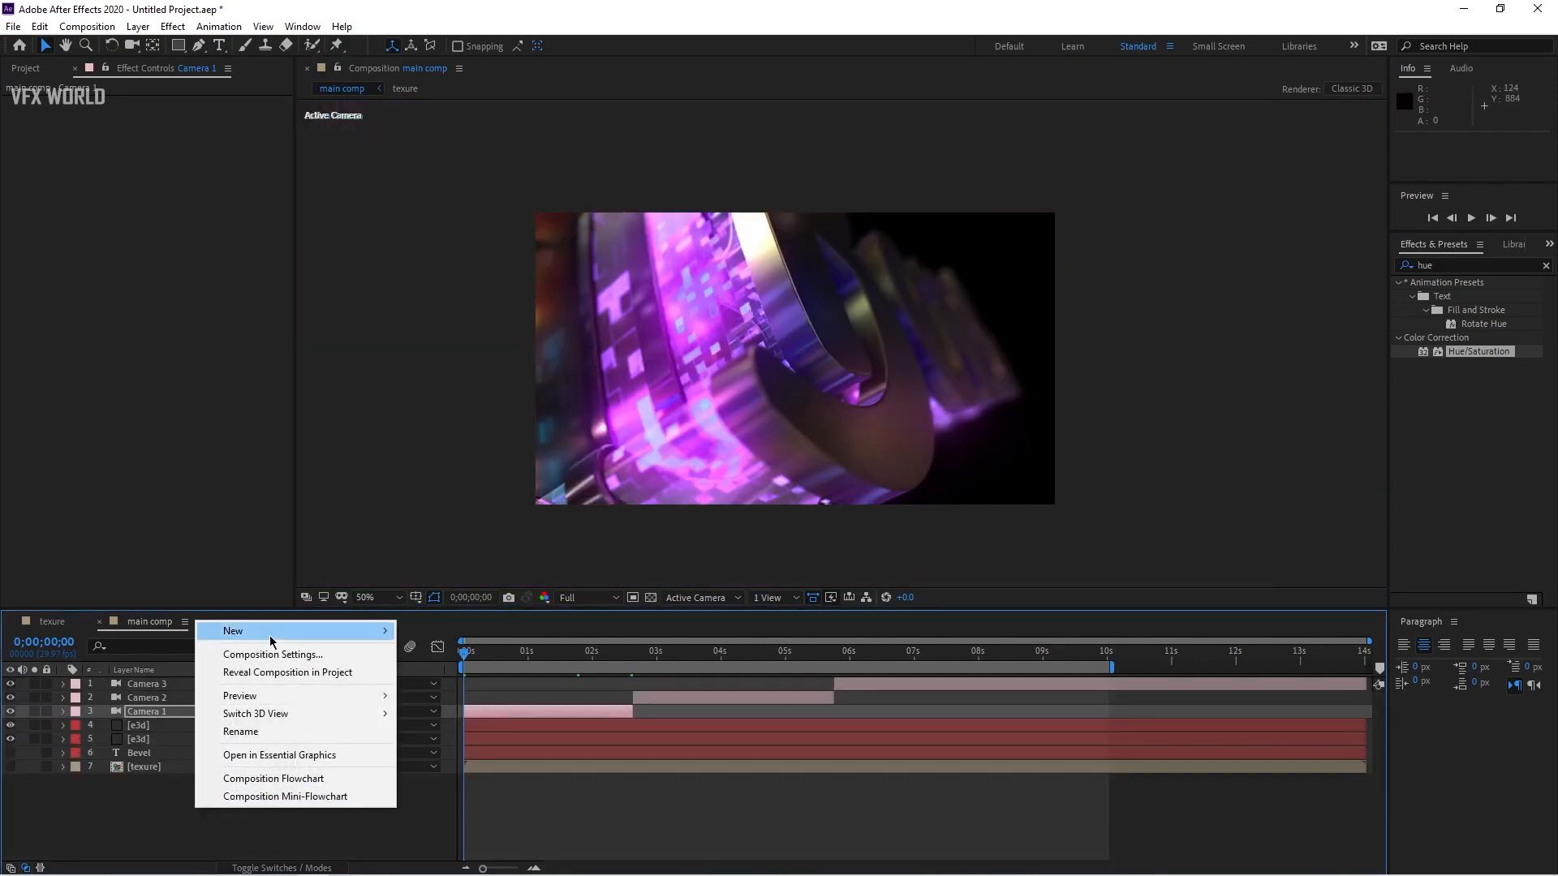
mouse_move(274, 631)
left_click(457, 761)
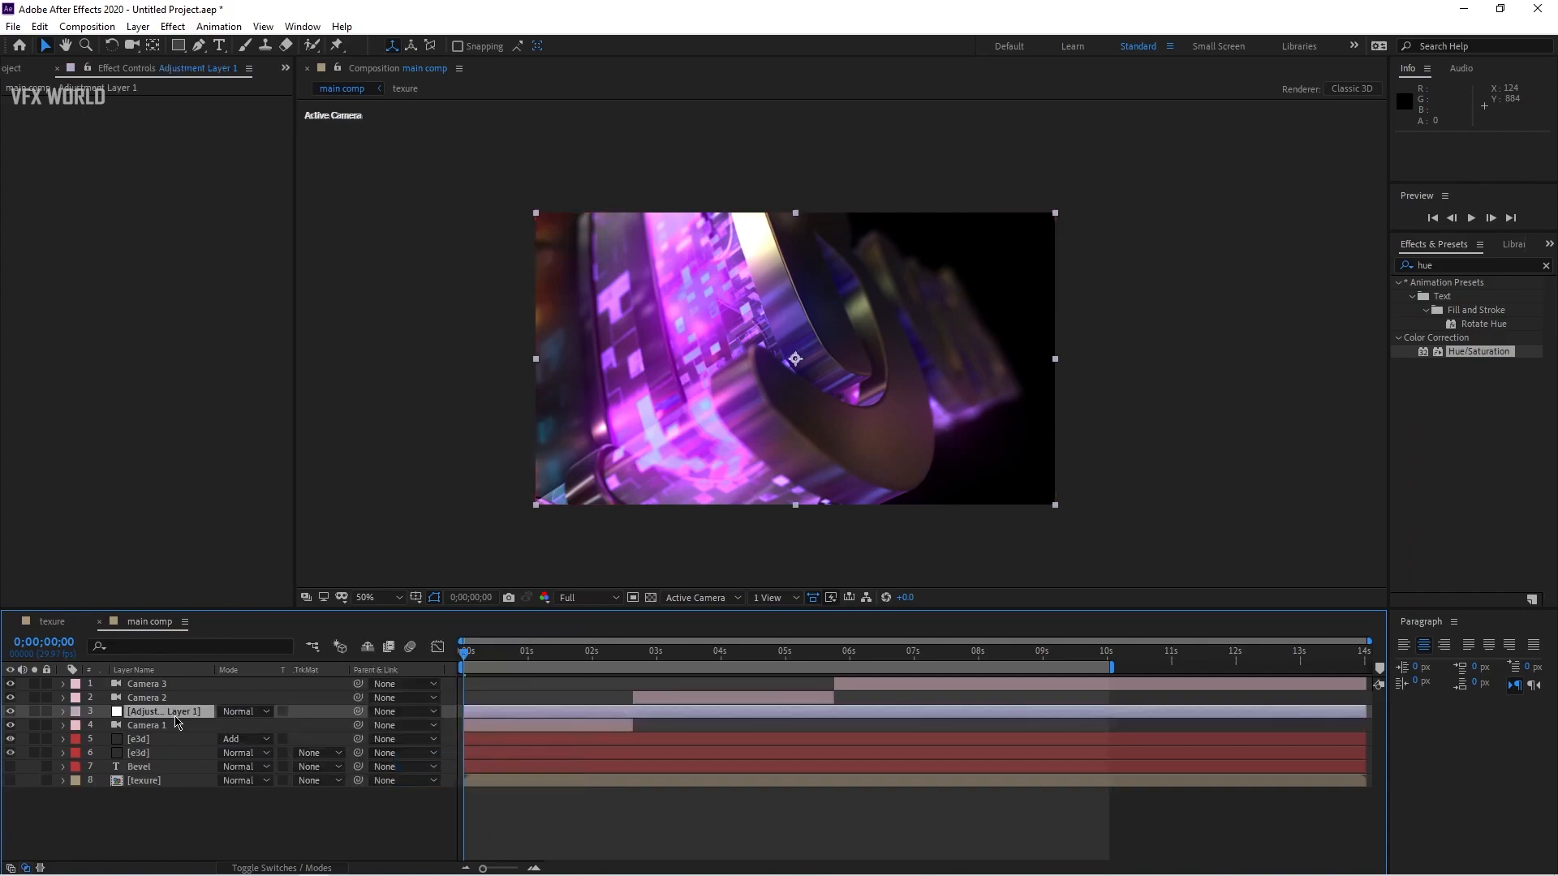
Step: Apply a Curves effect to the adjustment layer and bend the RGB curve into a gentle S-curve
right_click(105, 209)
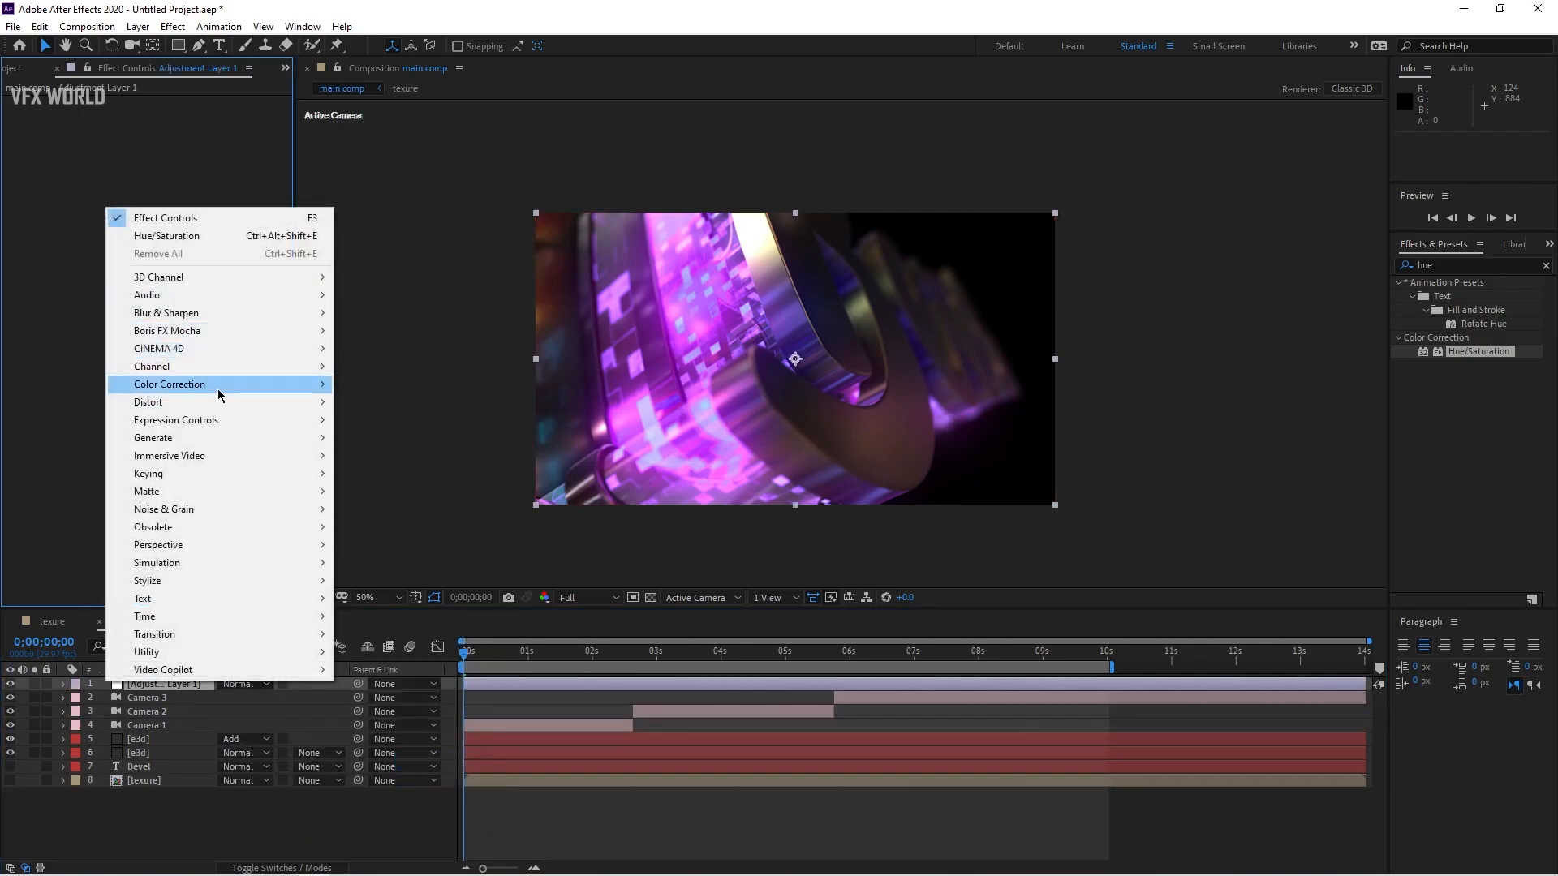
mouse_move(217, 388)
left_click(375, 578)
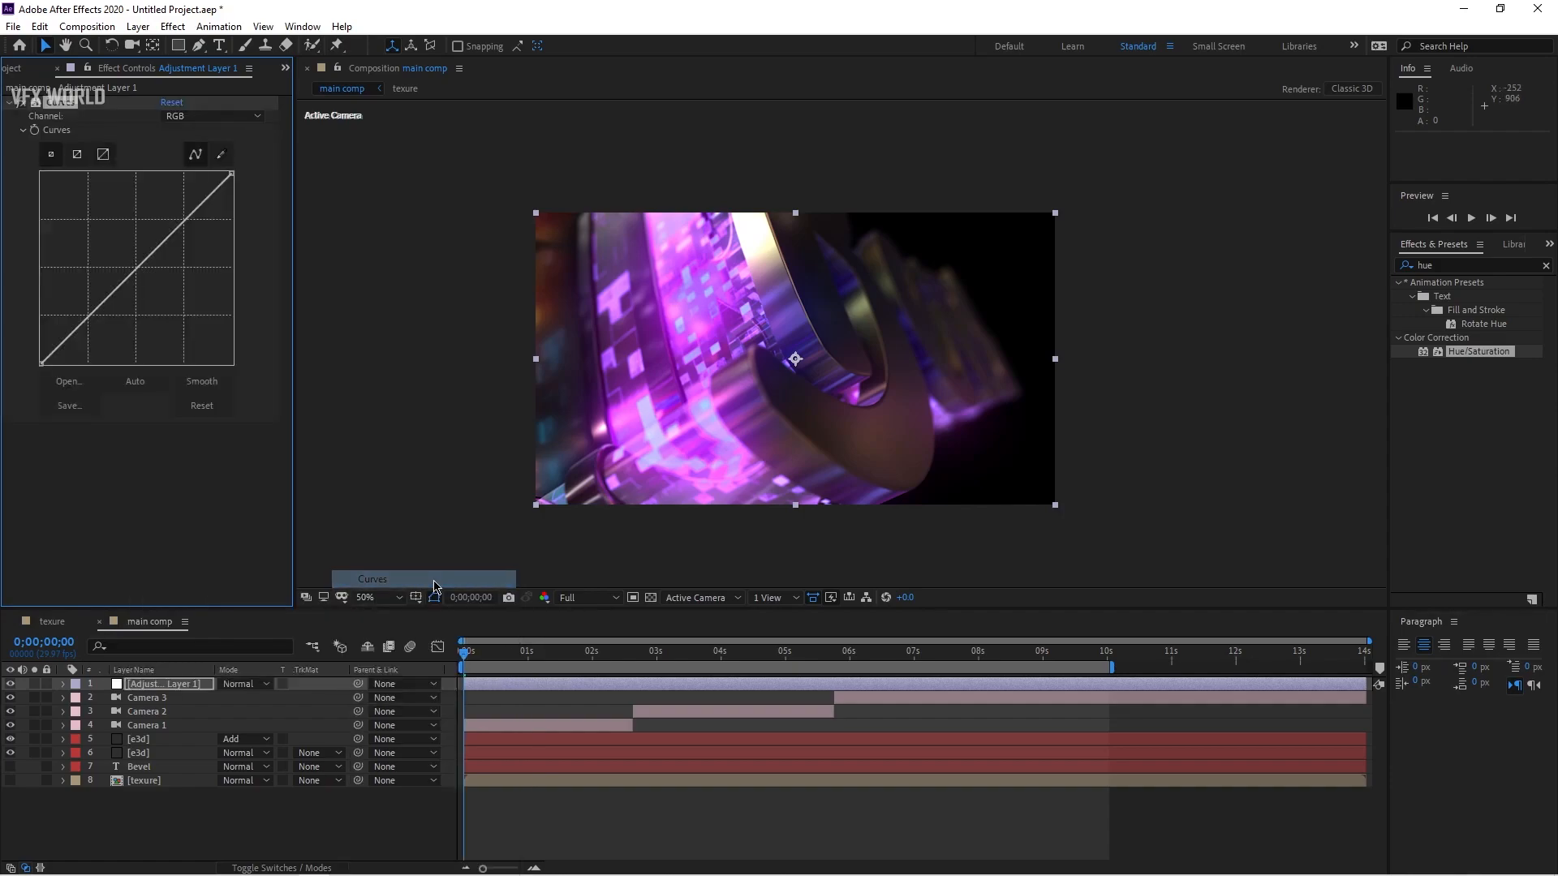
left_click_drag(86, 319, 96, 319)
left_click_drag(167, 244, 172, 224)
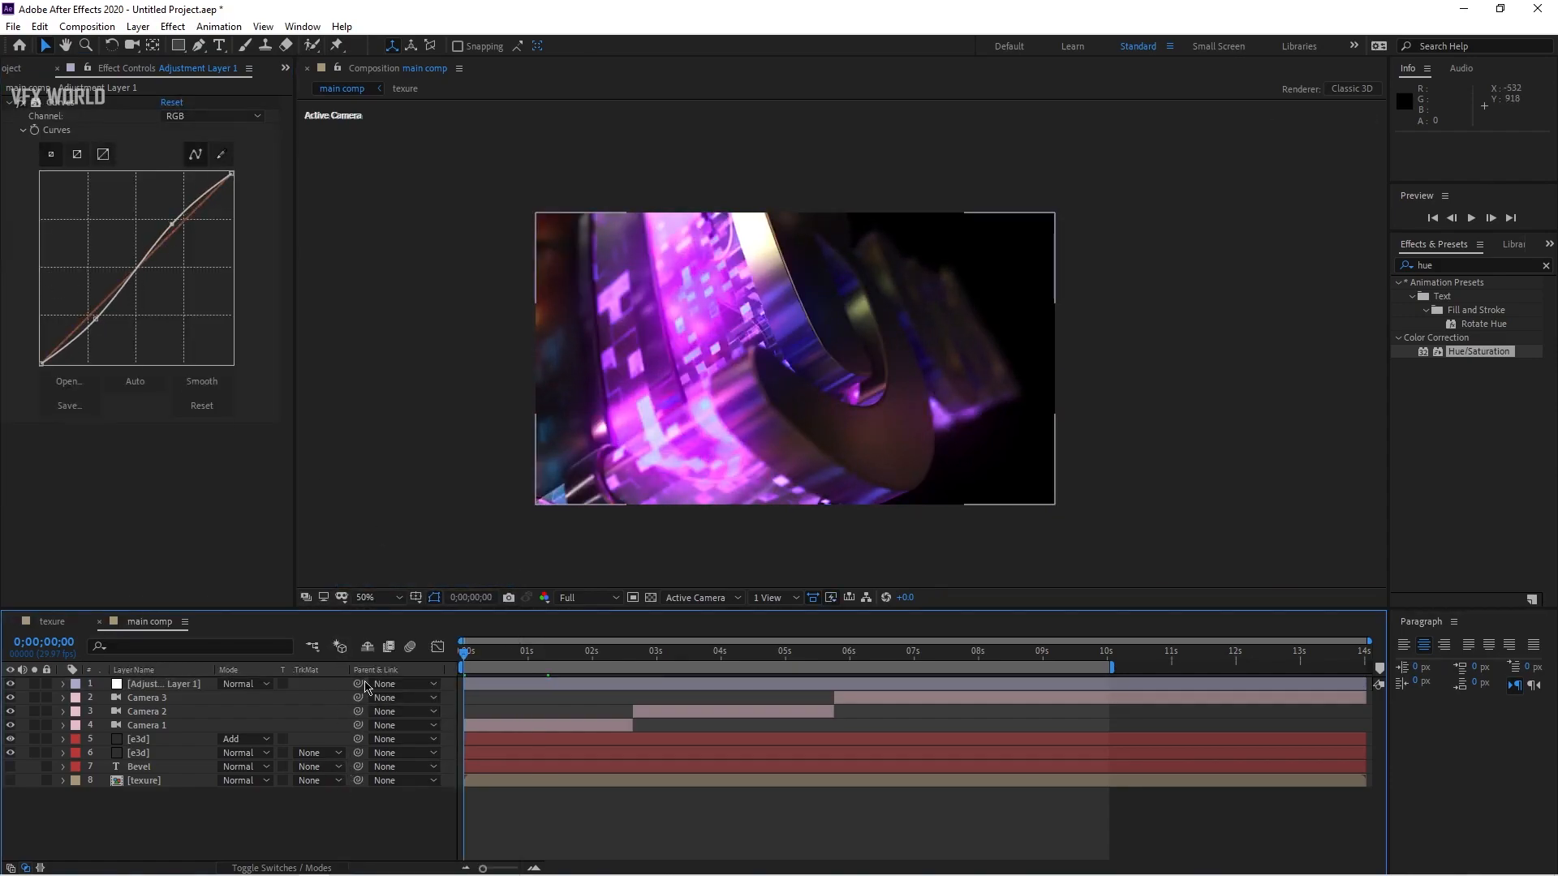